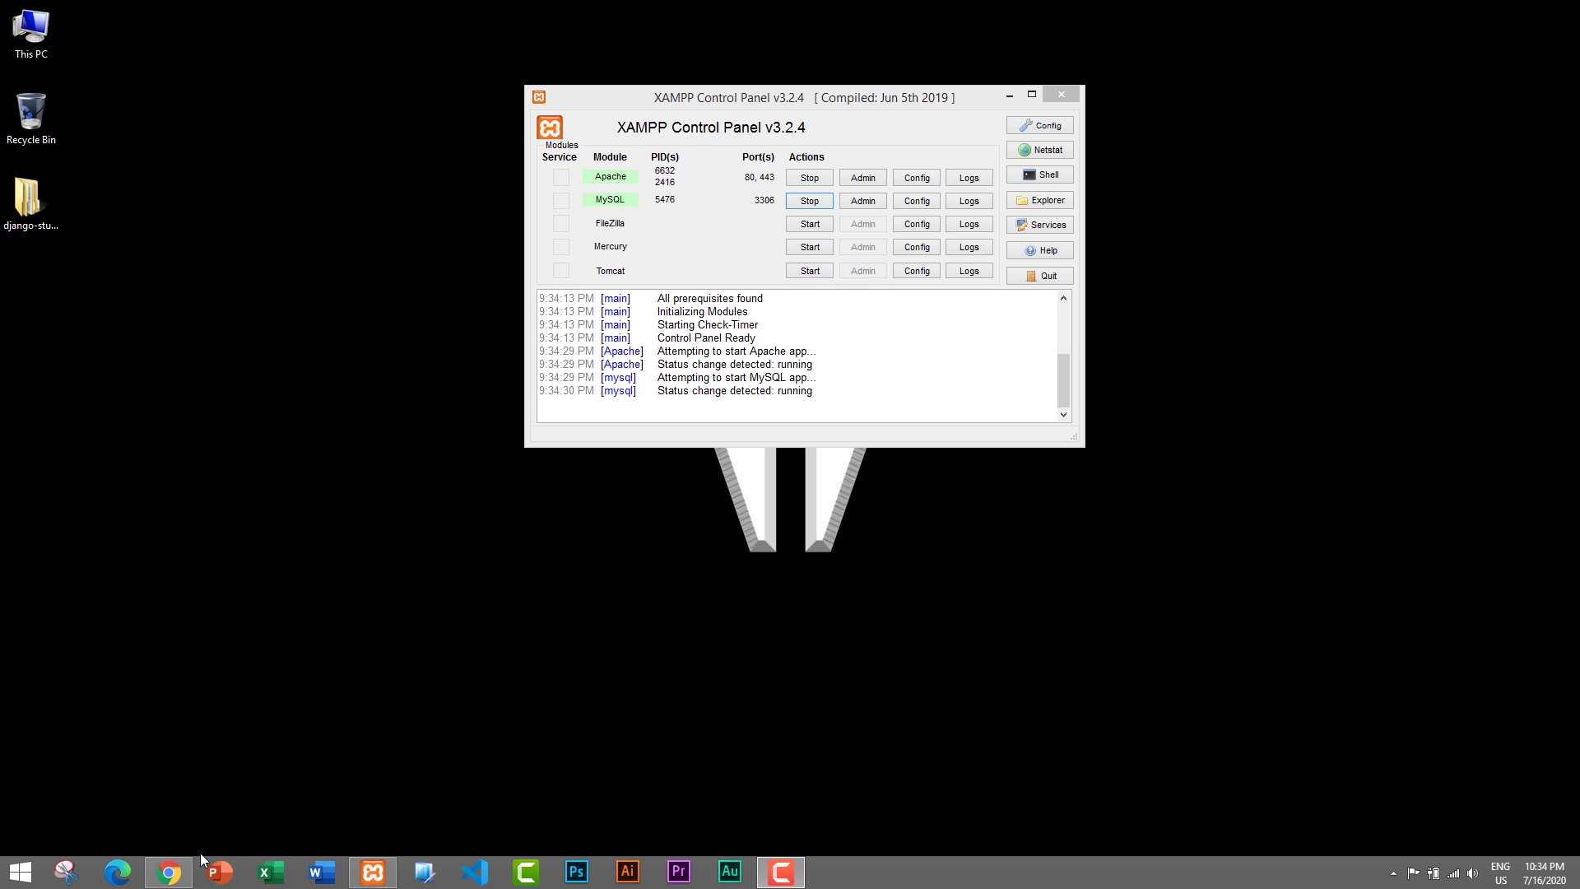
Step: Bring the Chrome browser to the front from the taskbar
left_click(169, 871)
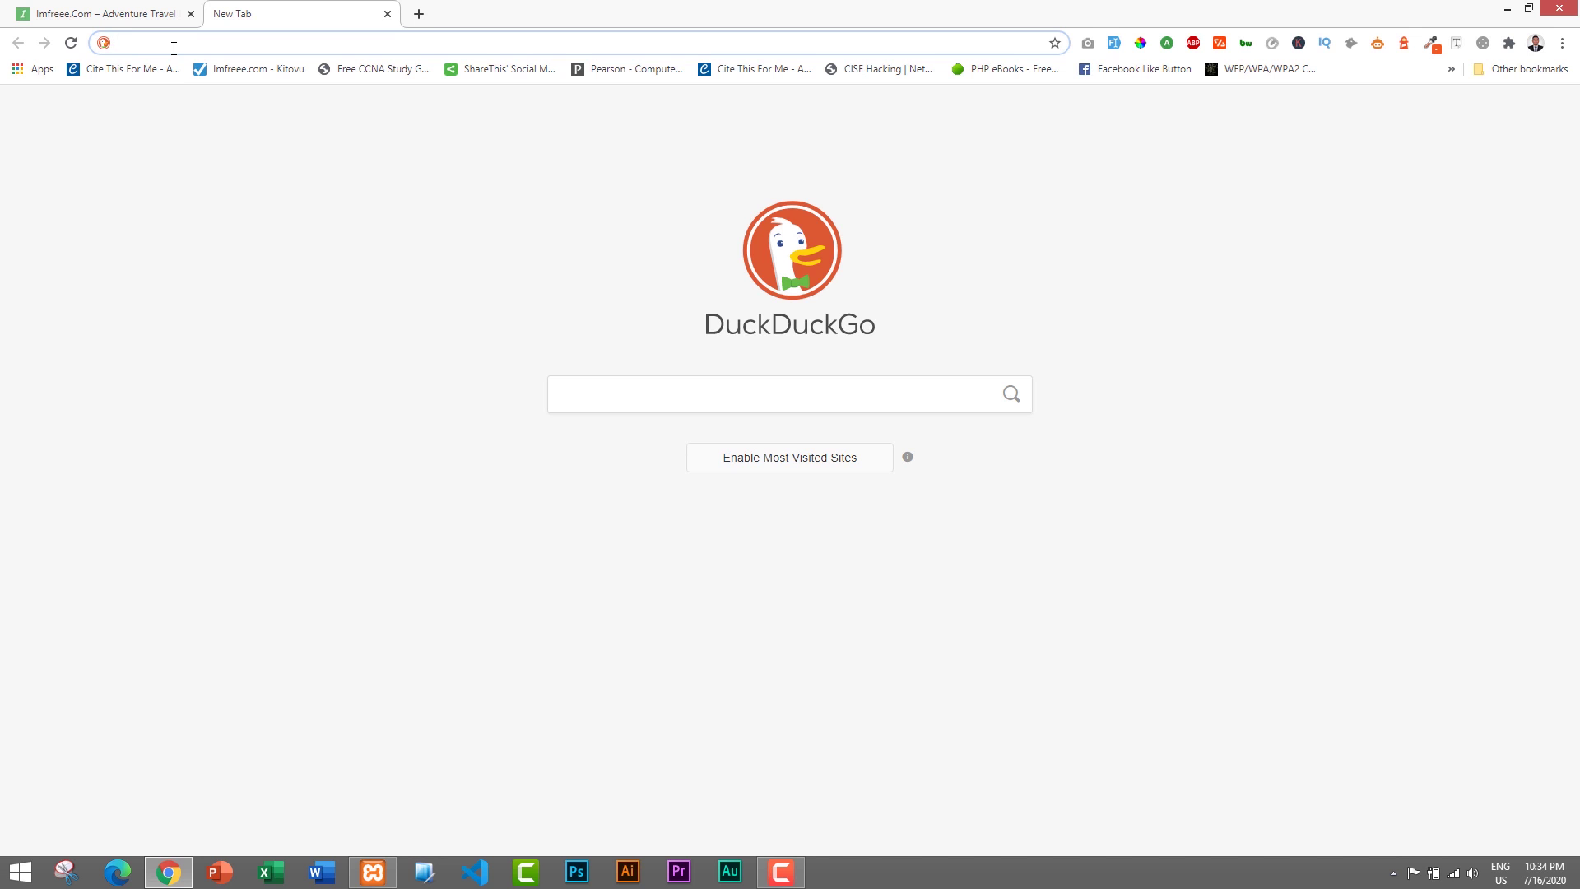
Step: Load localhost/phpmultilingualblog/ in Chrome, correcting the autocompleted address
type("loca")
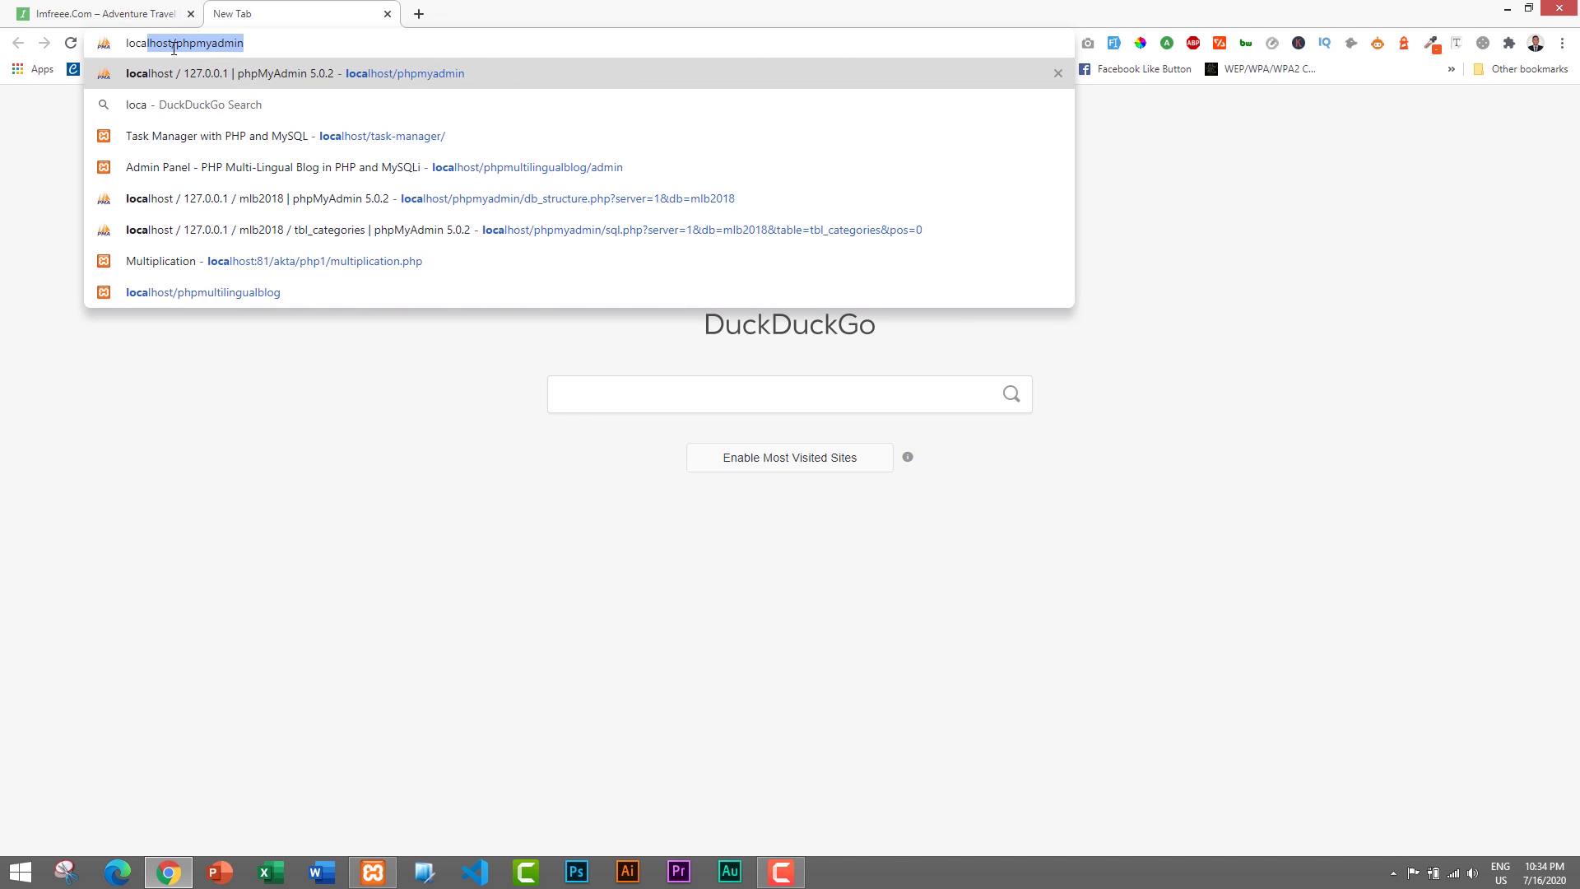
type("lhost/phpmyadmin")
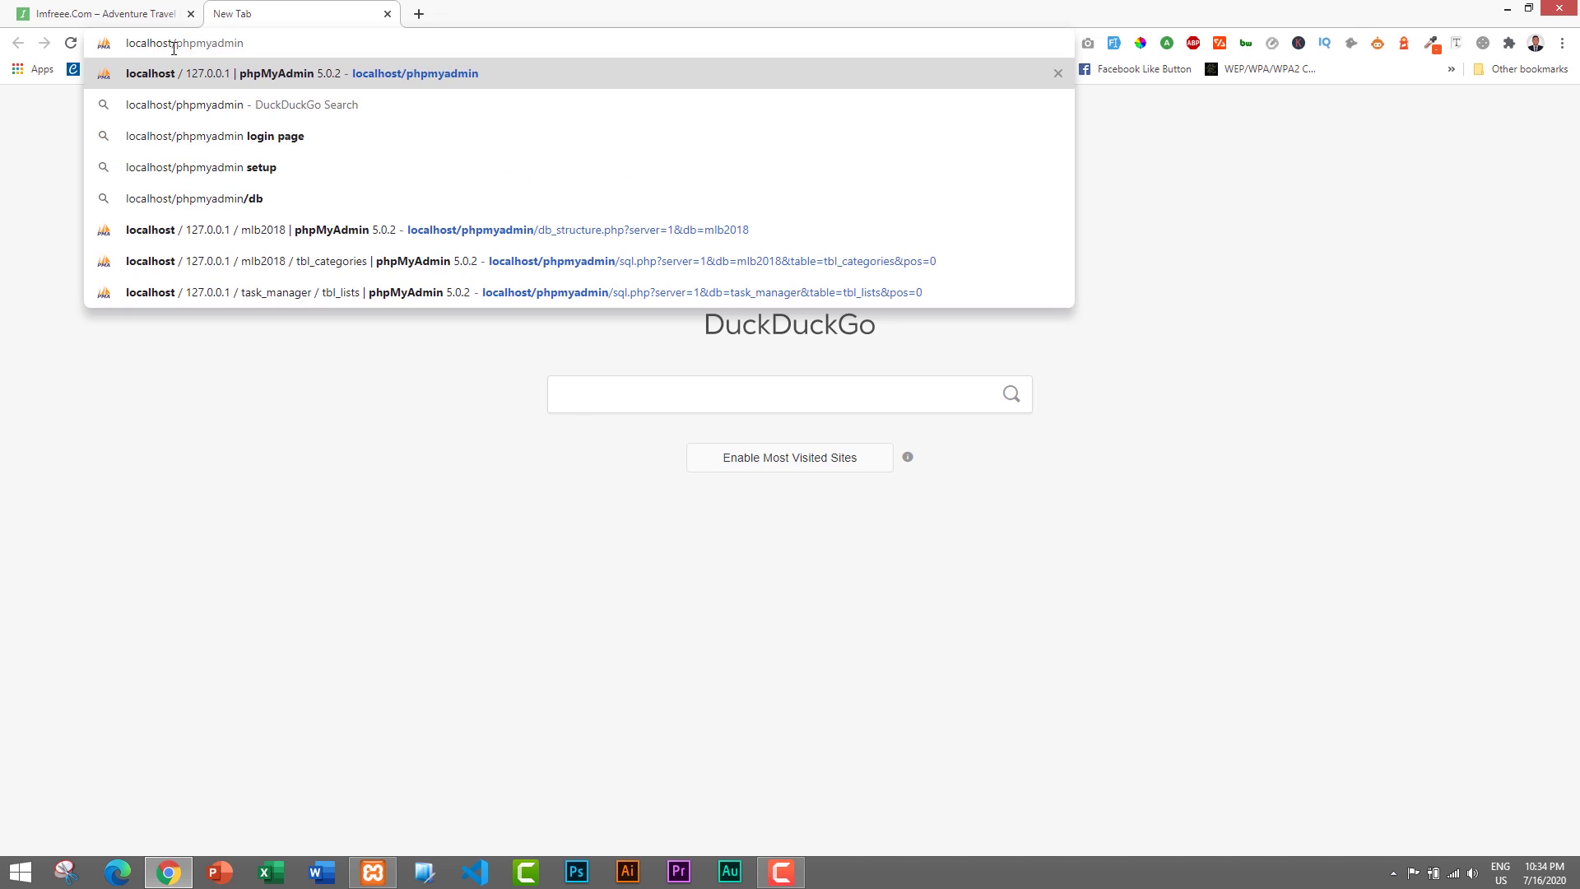
key("BackSpace")
key("BackSpace")
key("BackSpace")
key("BackSpace")
key("BackSpace")
key("BackSpace")
key("BackSpace")
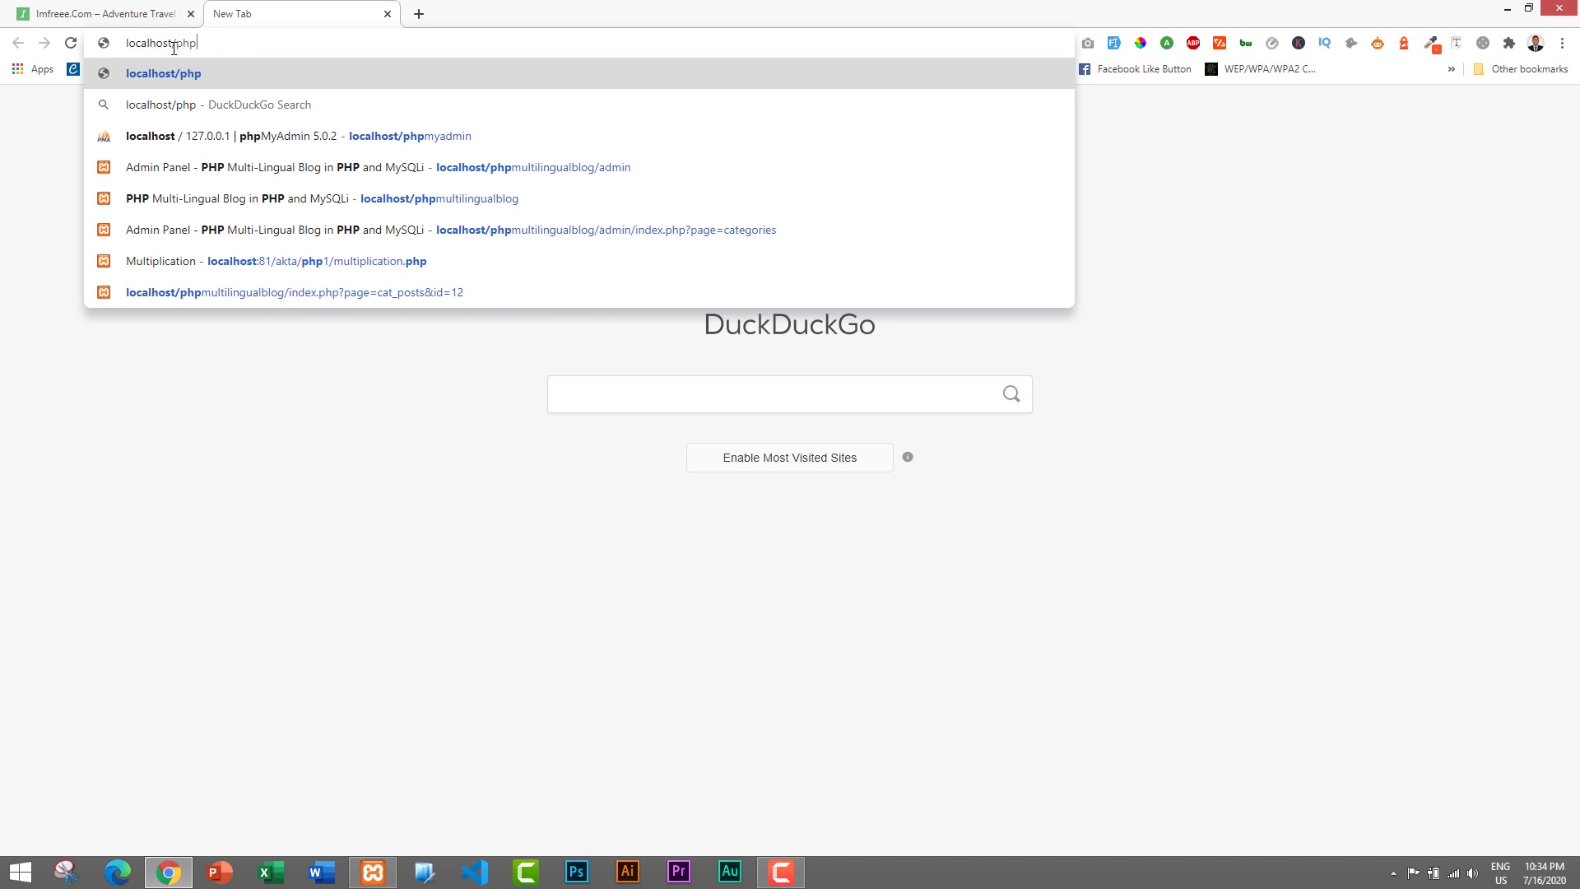
type("multi")
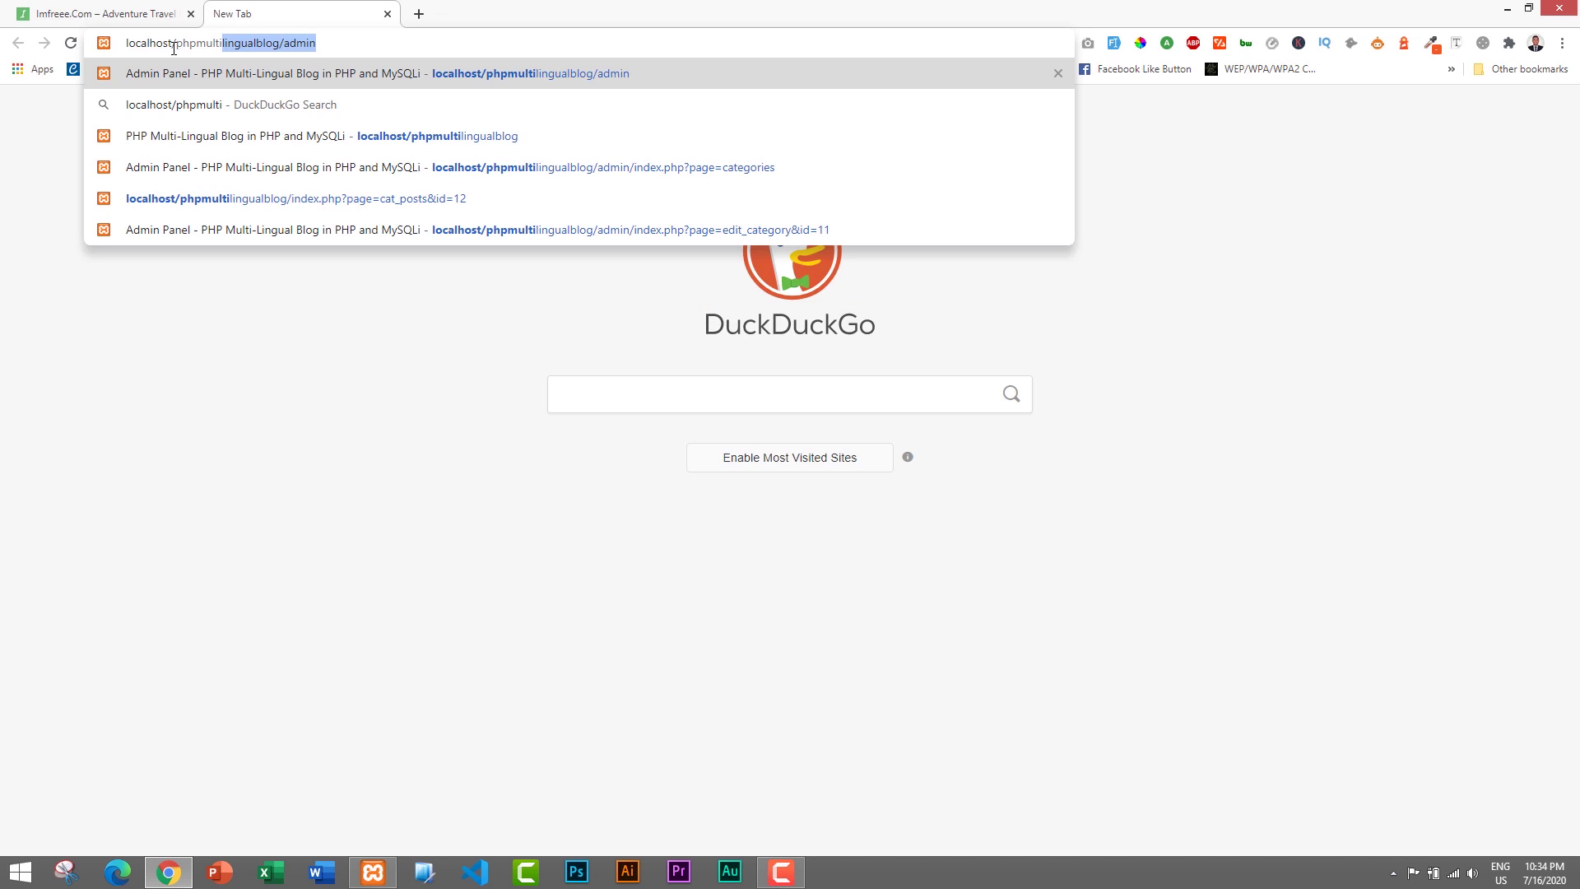
key("Right")
key("BackSpace")
key("BackSpace")
key("BackSpace")
key("BackSpace")
key("BackSpace")
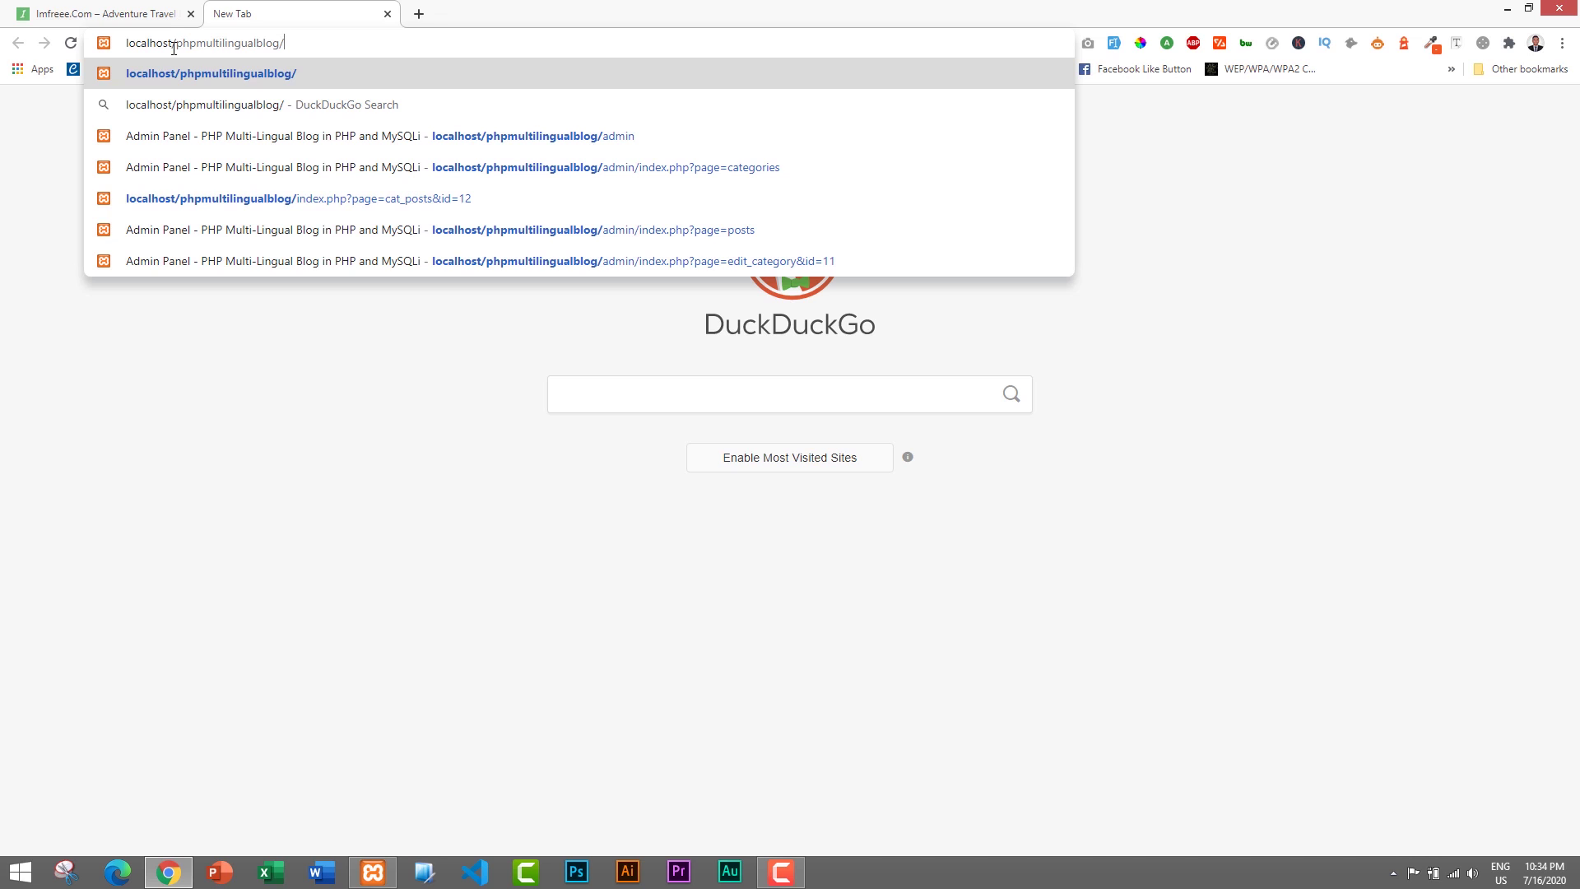
key("Return")
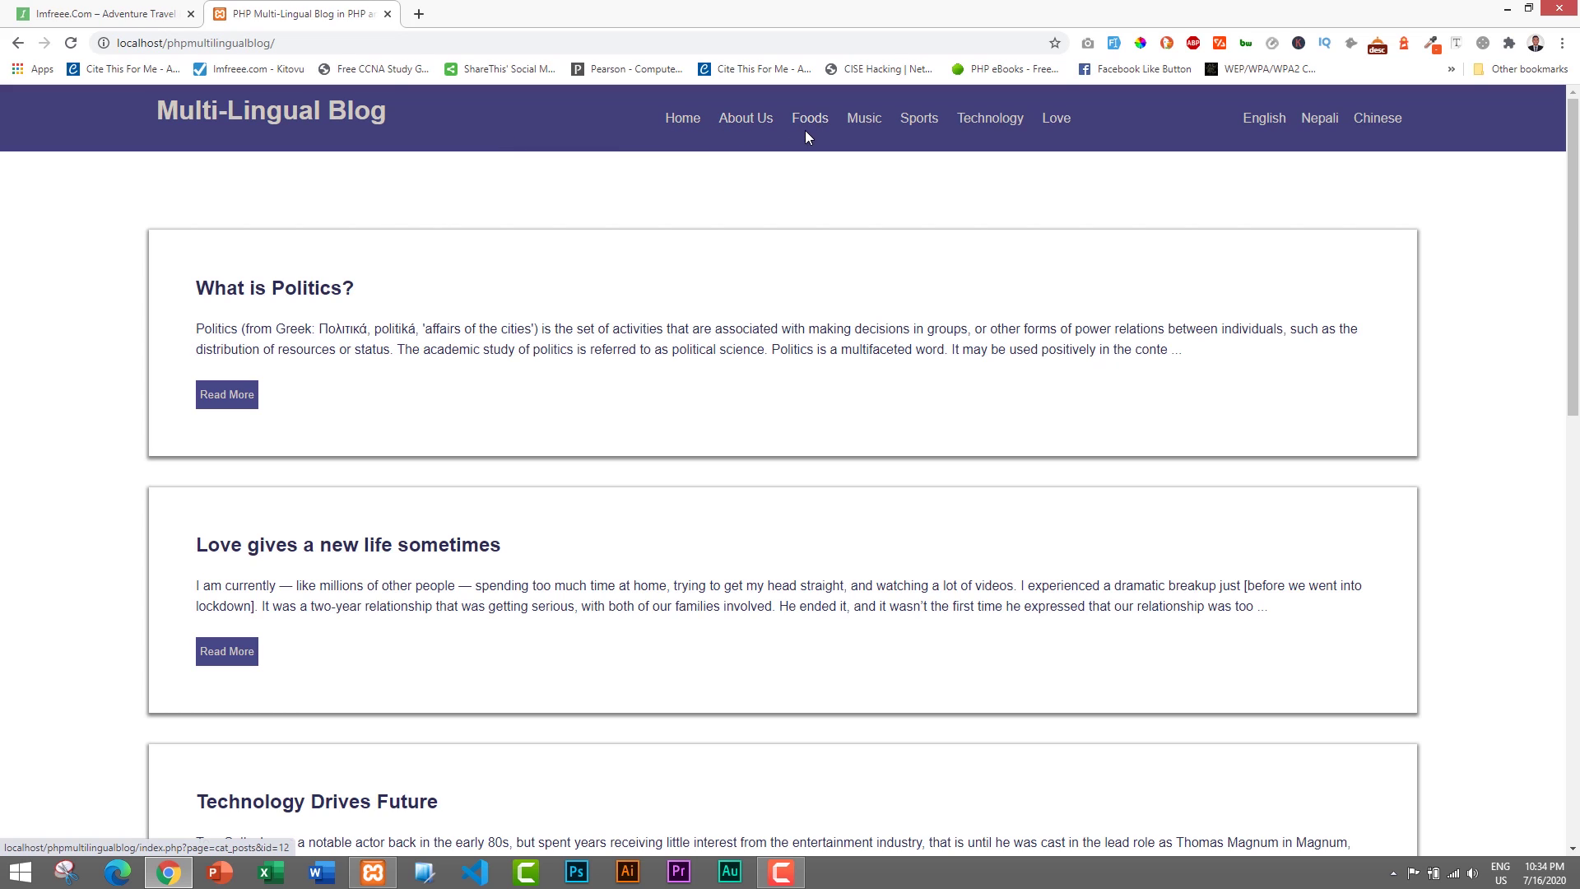
left_click_drag(806, 125, 1059, 121)
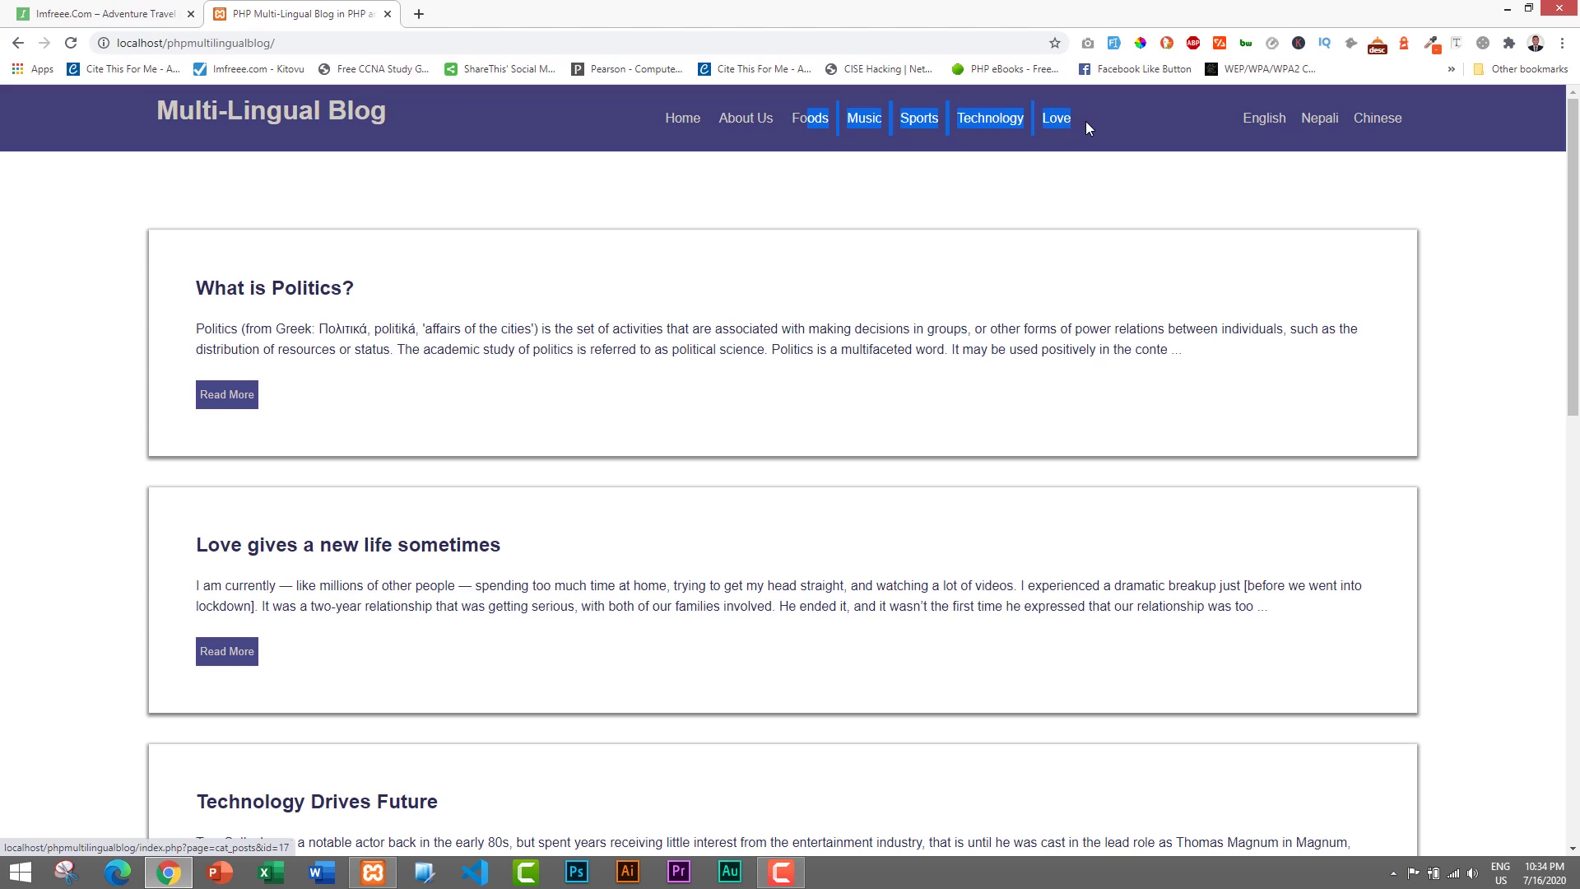
double_click(1084, 121)
left_click(1096, 122)
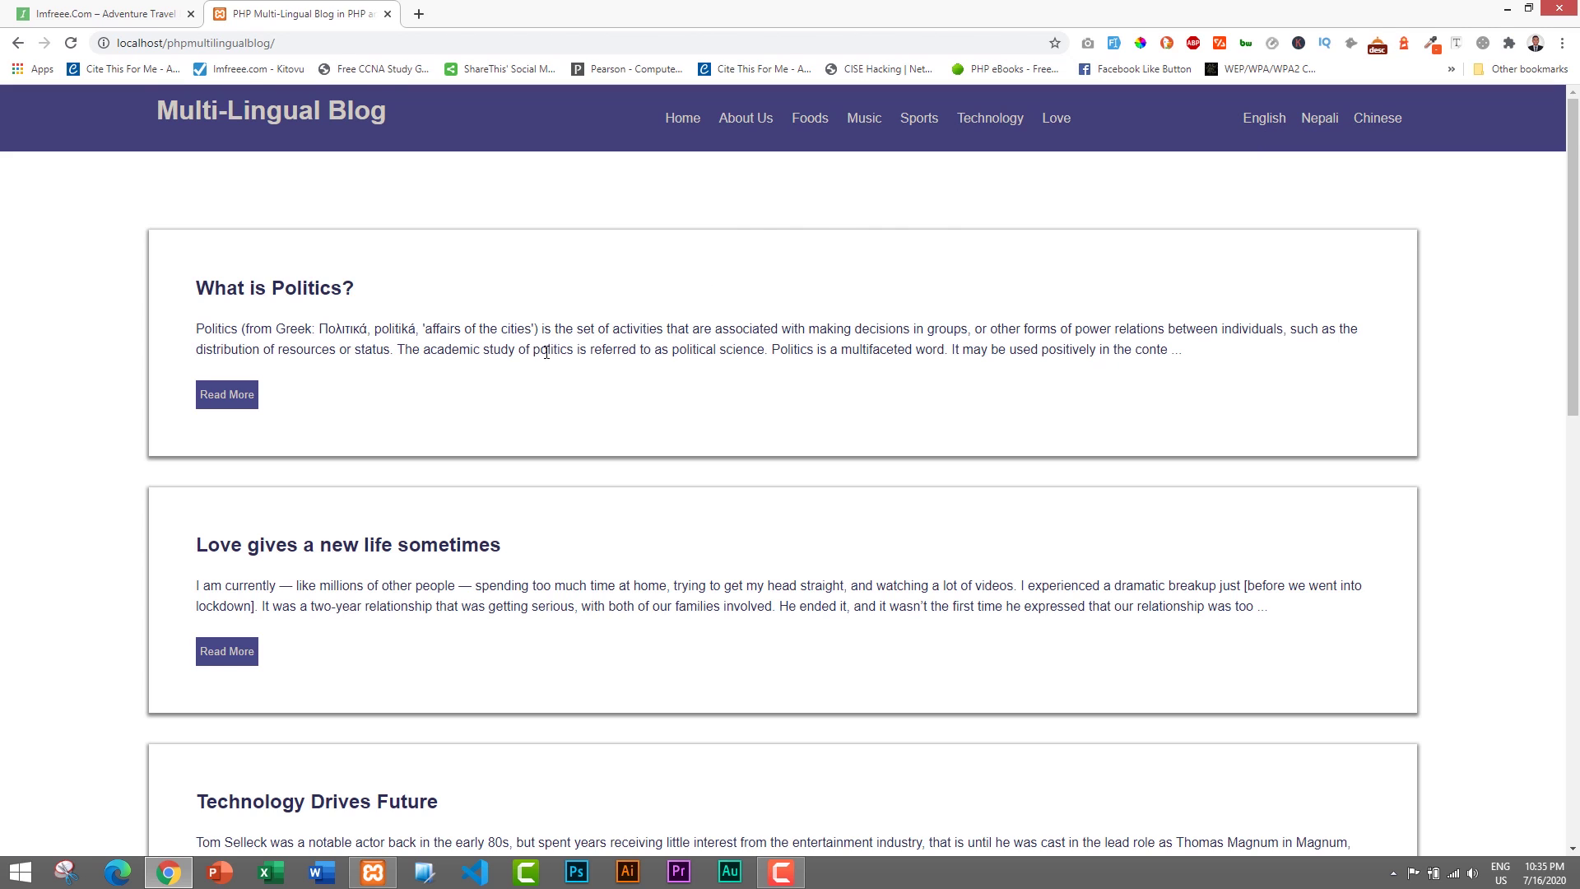
scroll(546, 352, "down", 1)
scroll(547, 354, "up", 1)
scroll(363, 324, "down", 2)
scroll(276, 309, "up", 2)
left_click_drag(1215, 361, 291, 316)
scroll(354, 325, "down", 1)
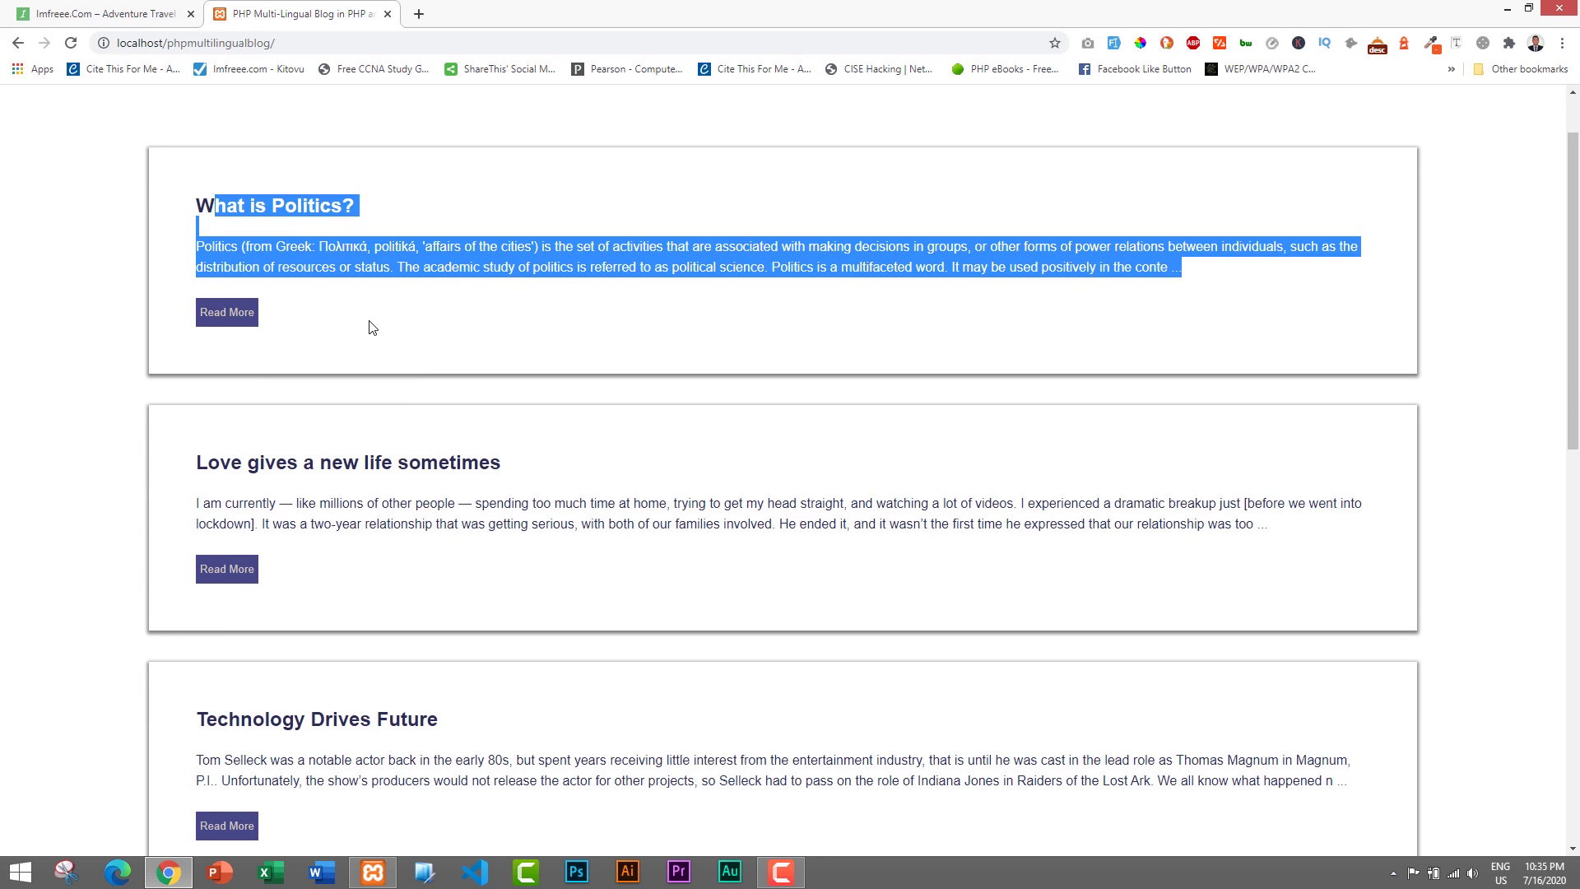
scroll(369, 326, "down", 1)
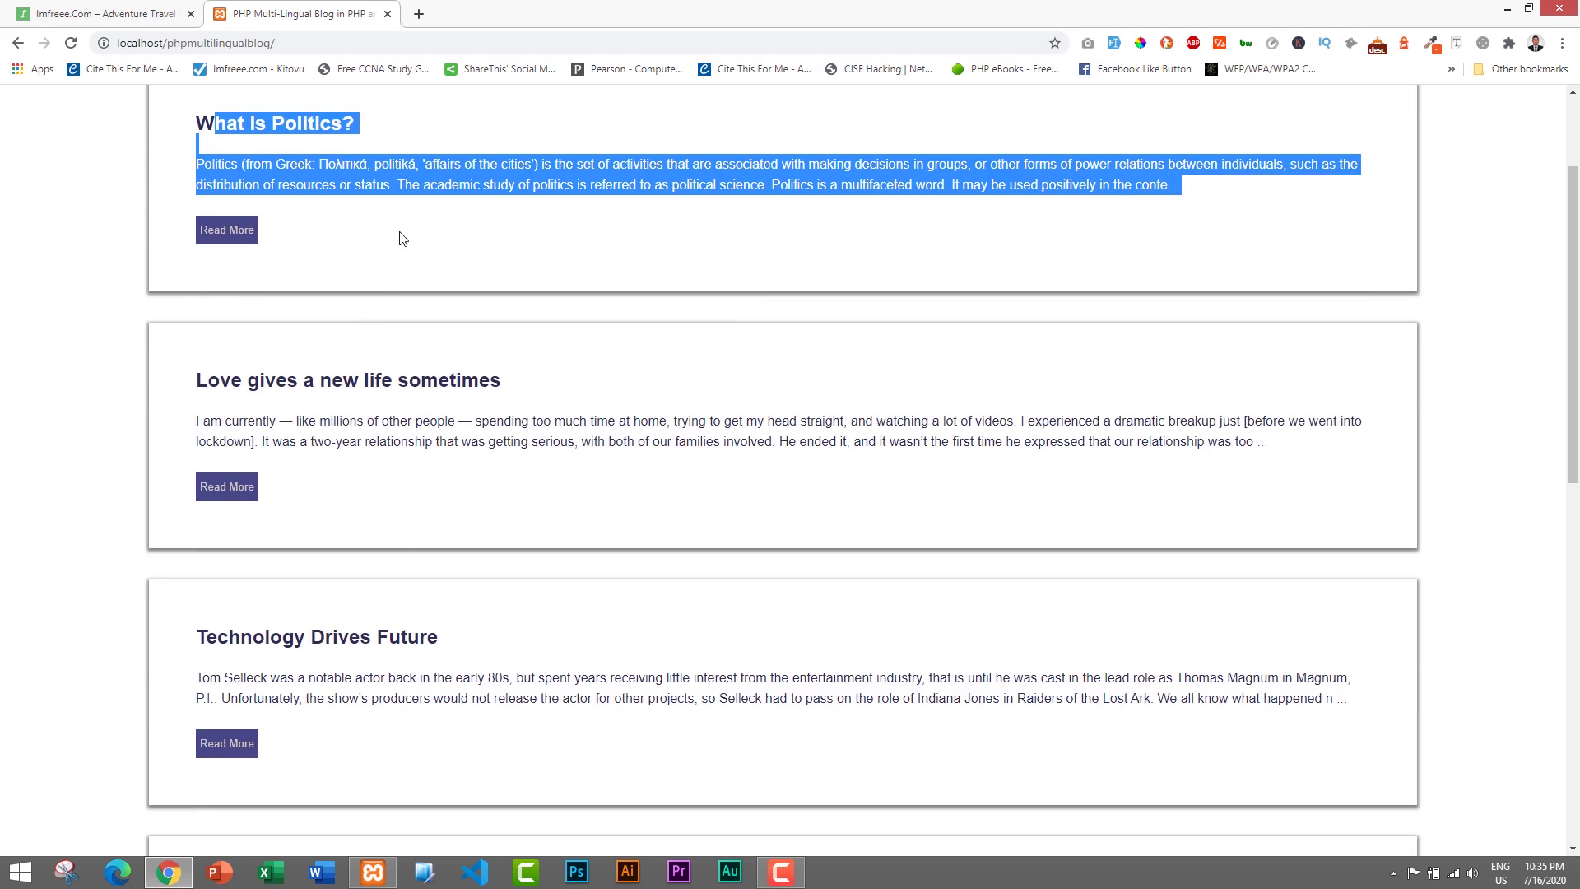
scroll(418, 335, "down", 3)
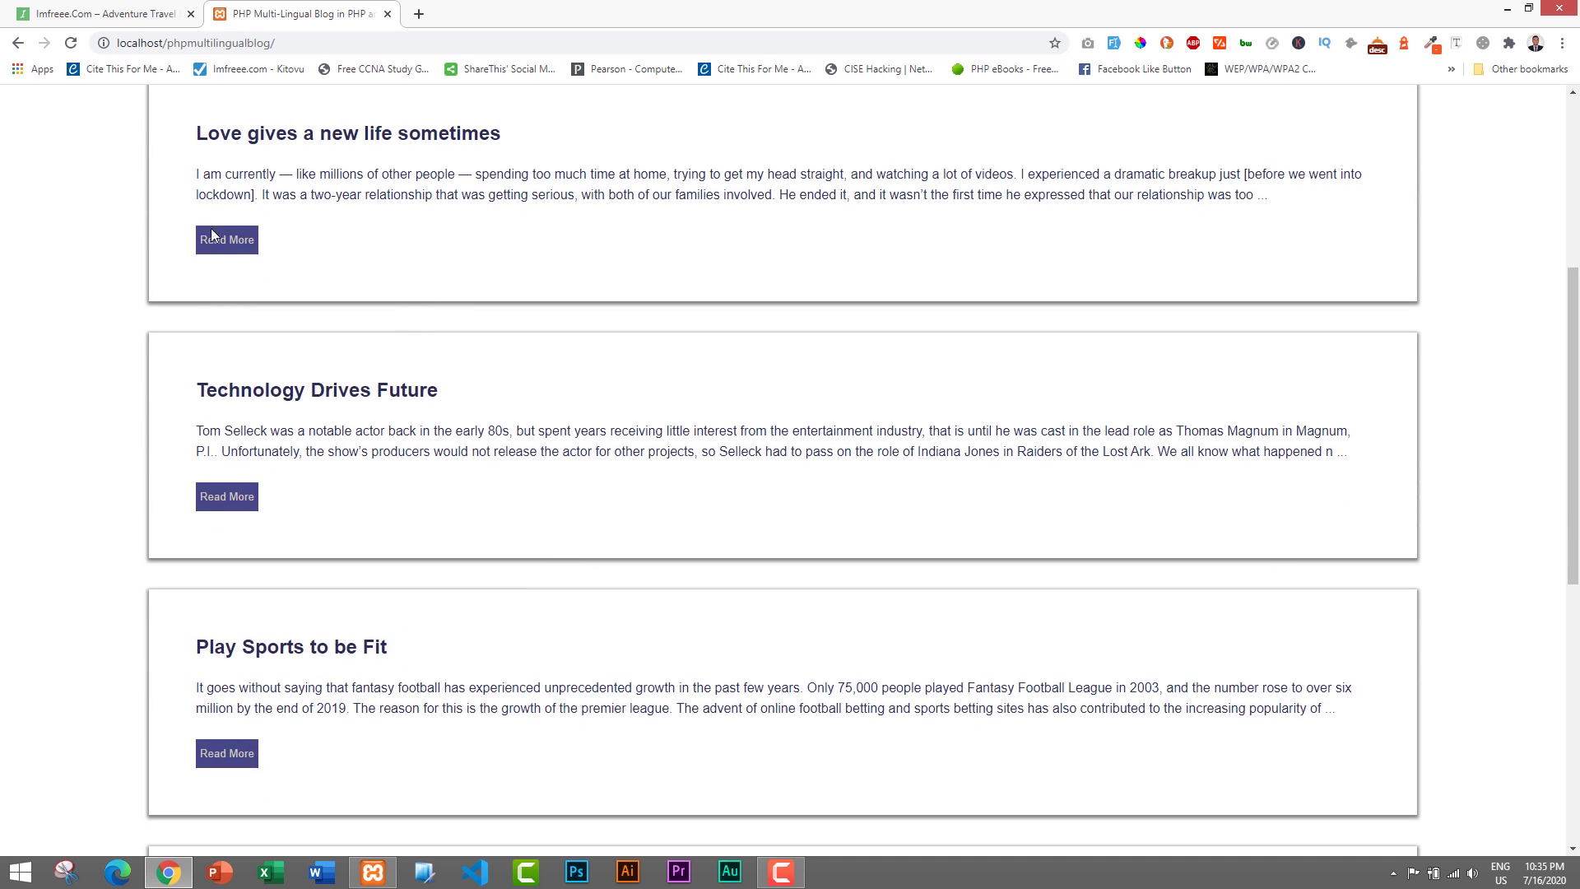
scroll(274, 297, "down", 1)
scroll(274, 304, "up", 6)
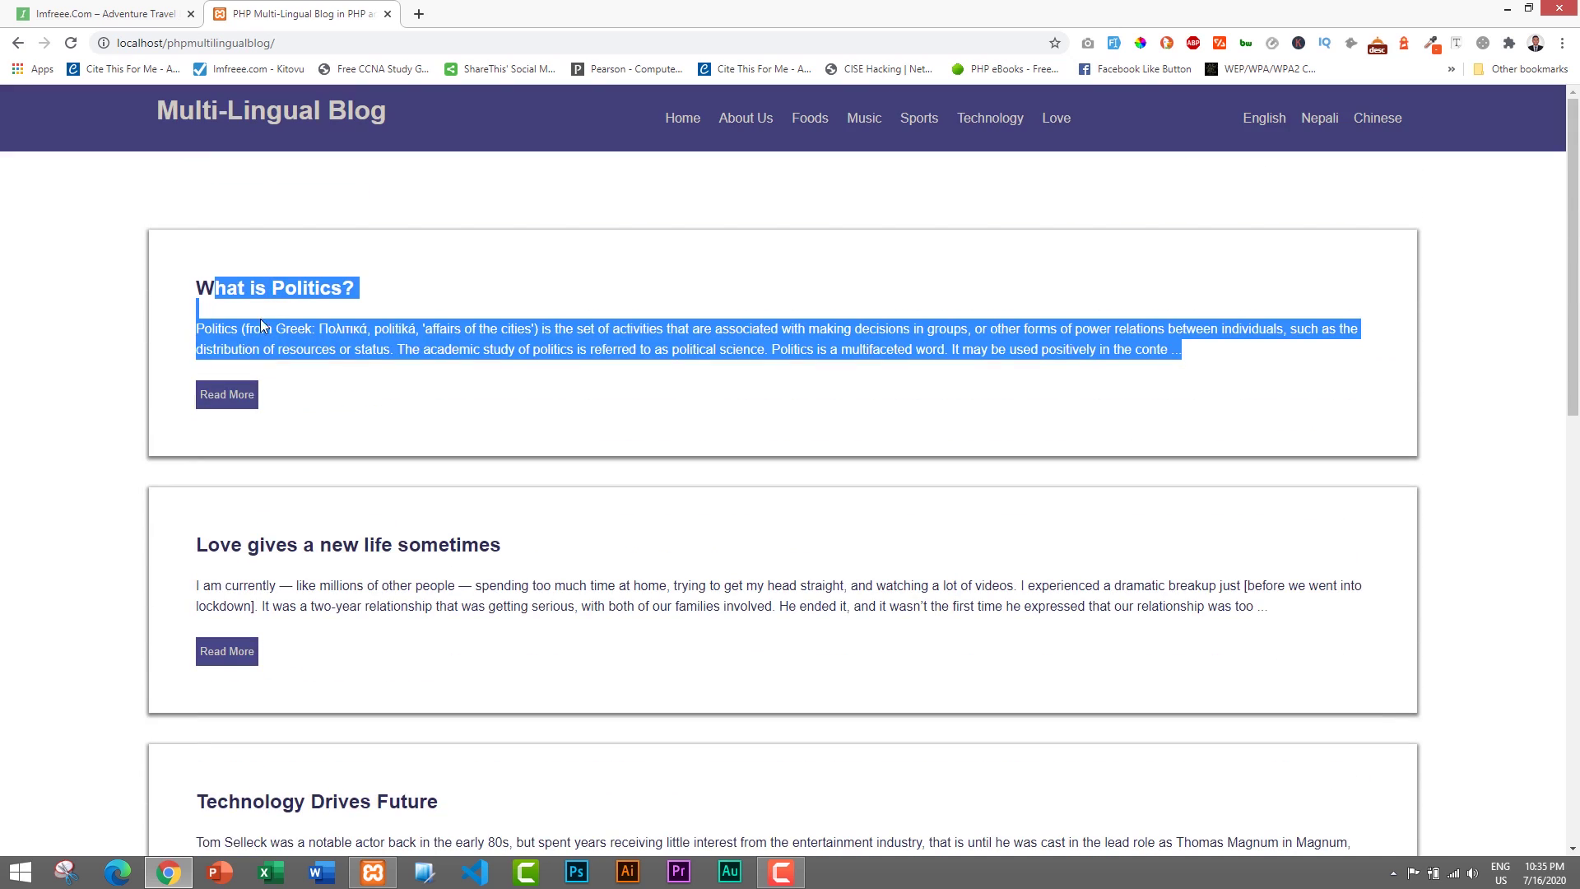
Step: Read the full 'What is Politics?' post, then return Home and scroll through the post list
left_click(241, 394)
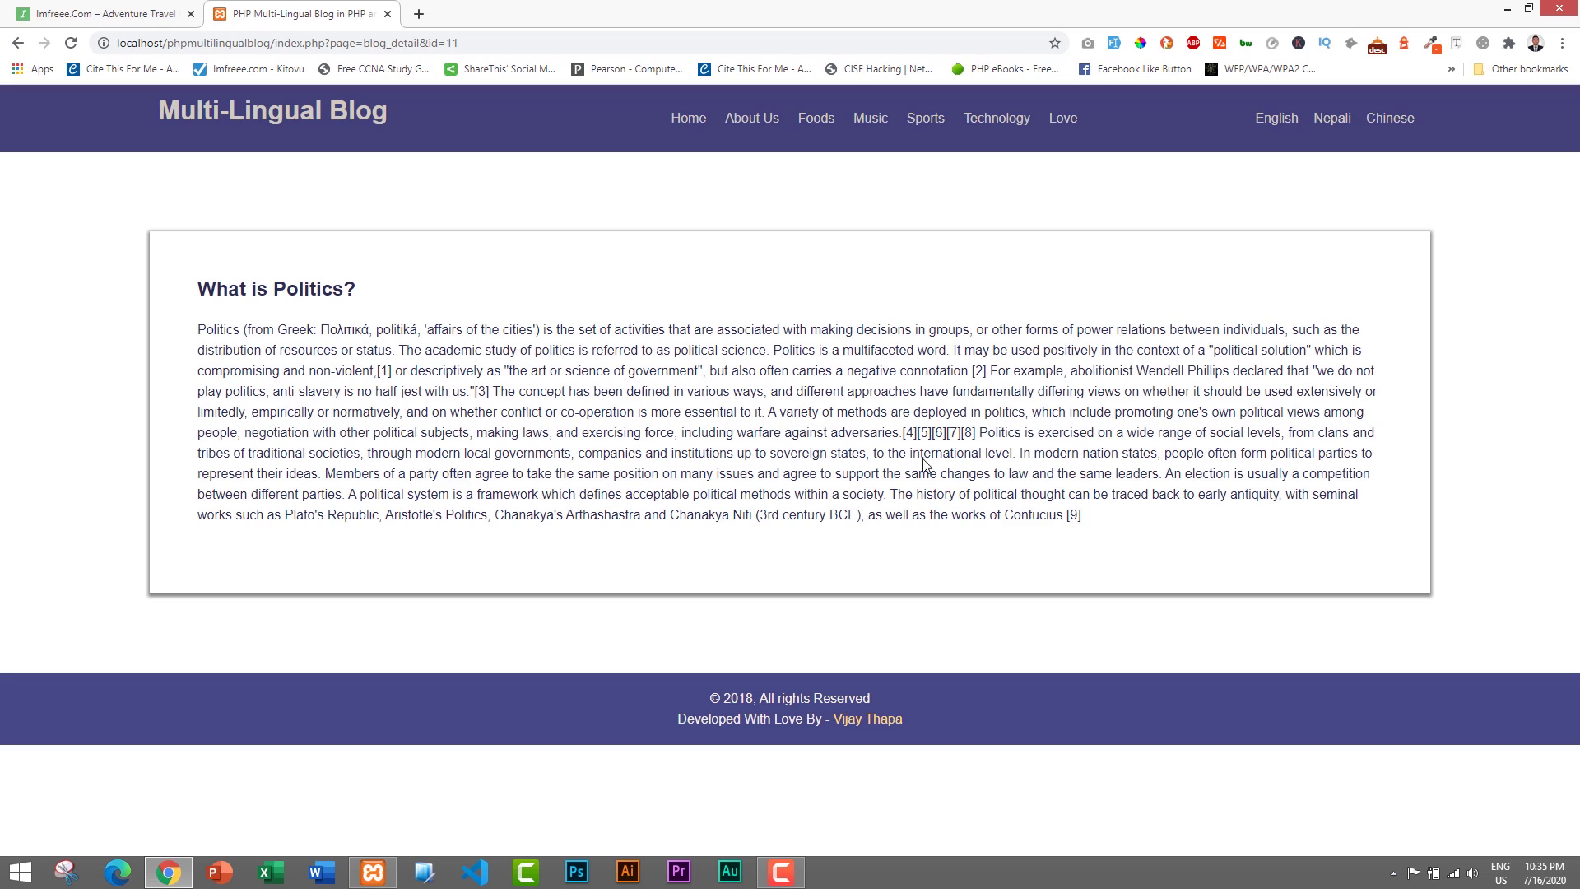
left_click(689, 120)
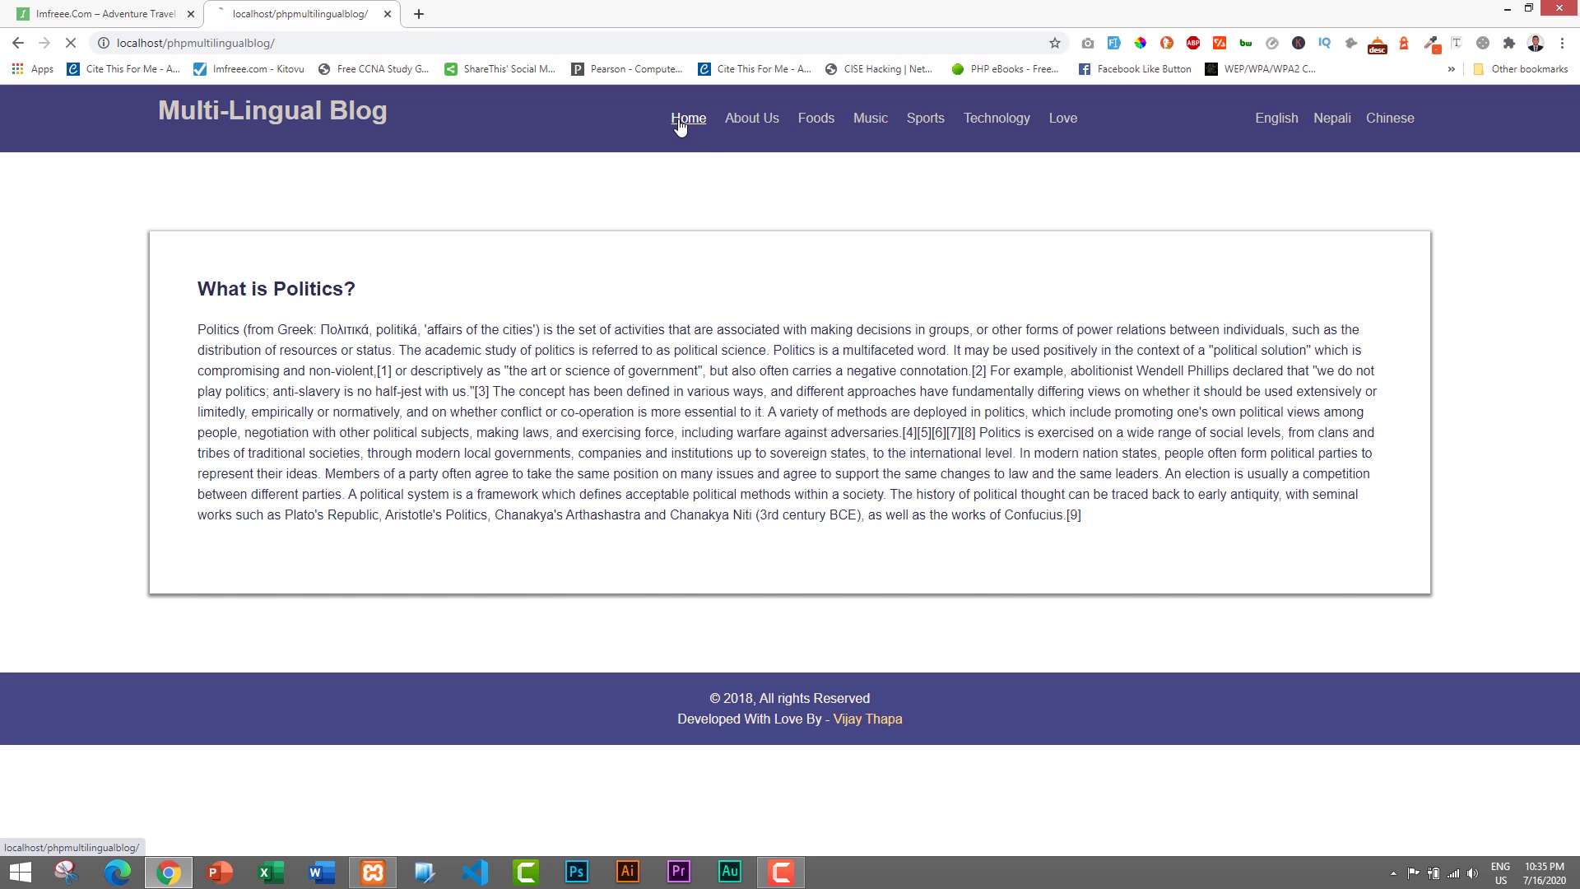
scroll(631, 403, "down", 7)
scroll(632, 402, "down", 5)
scroll(529, 373, "up", 6)
scroll(642, 371, "down", 6)
scroll(755, 388, "up", 12)
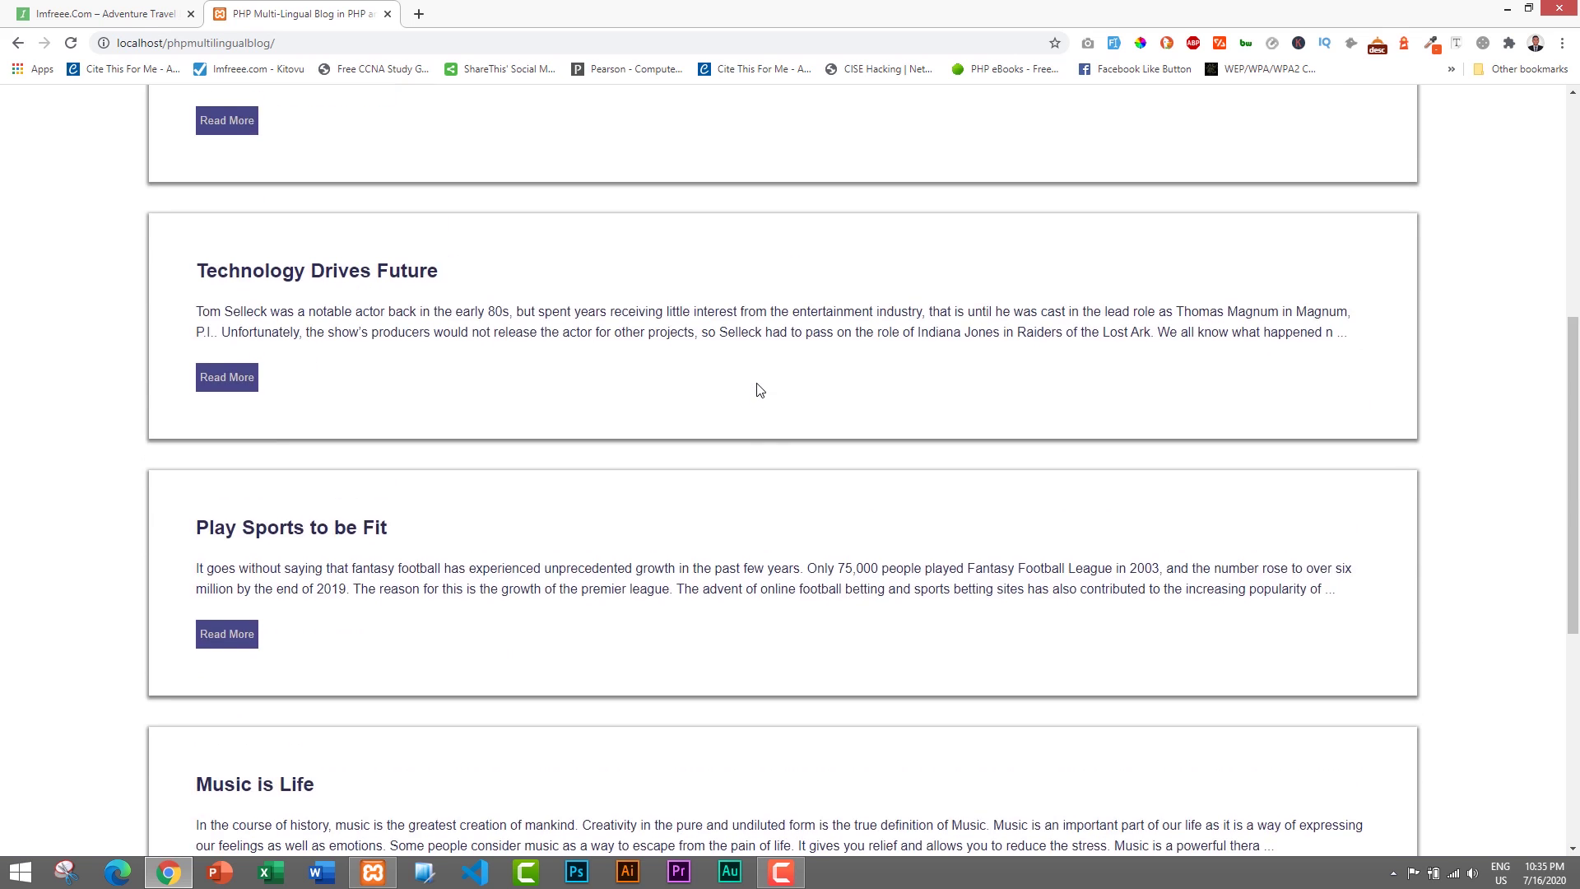
scroll(578, 324, "down", 2)
scroll(579, 327, "up", 4)
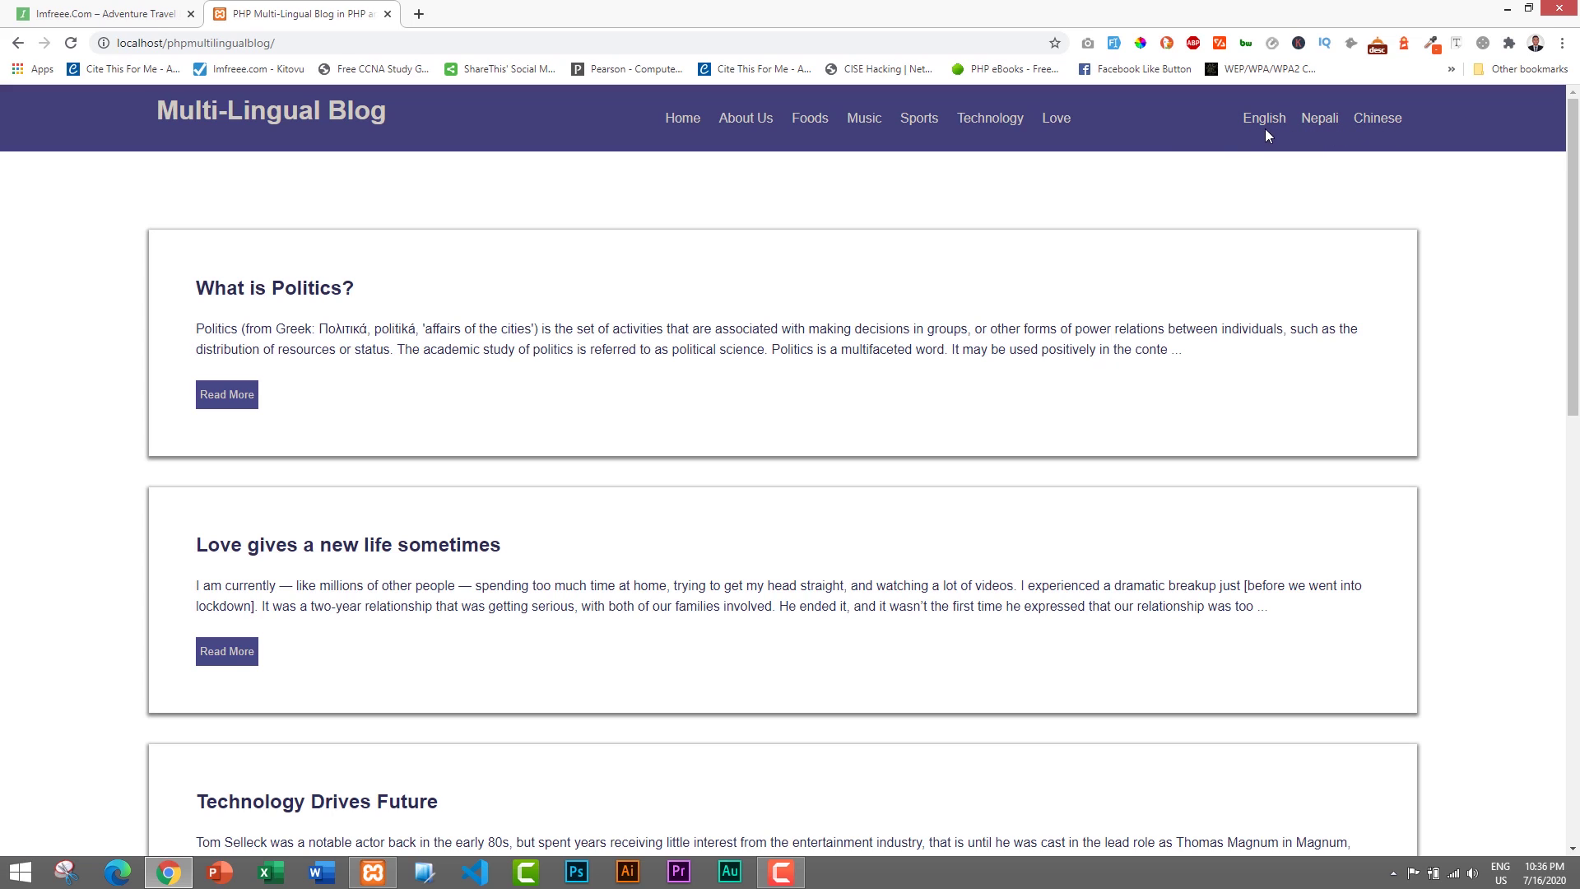
left_click(1321, 119)
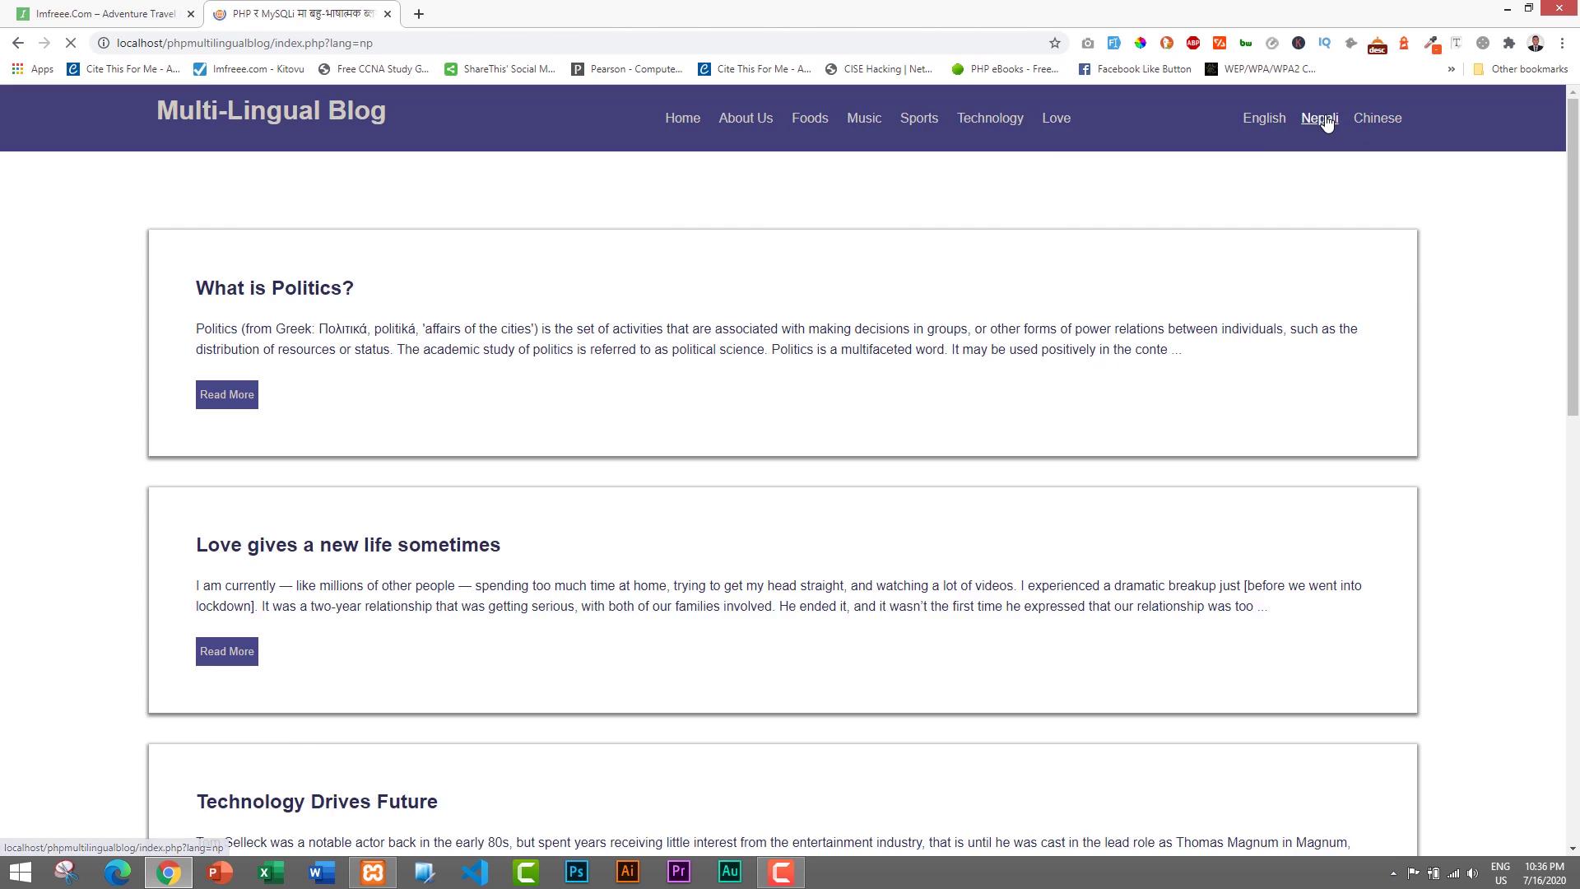
left_click(1049, 75)
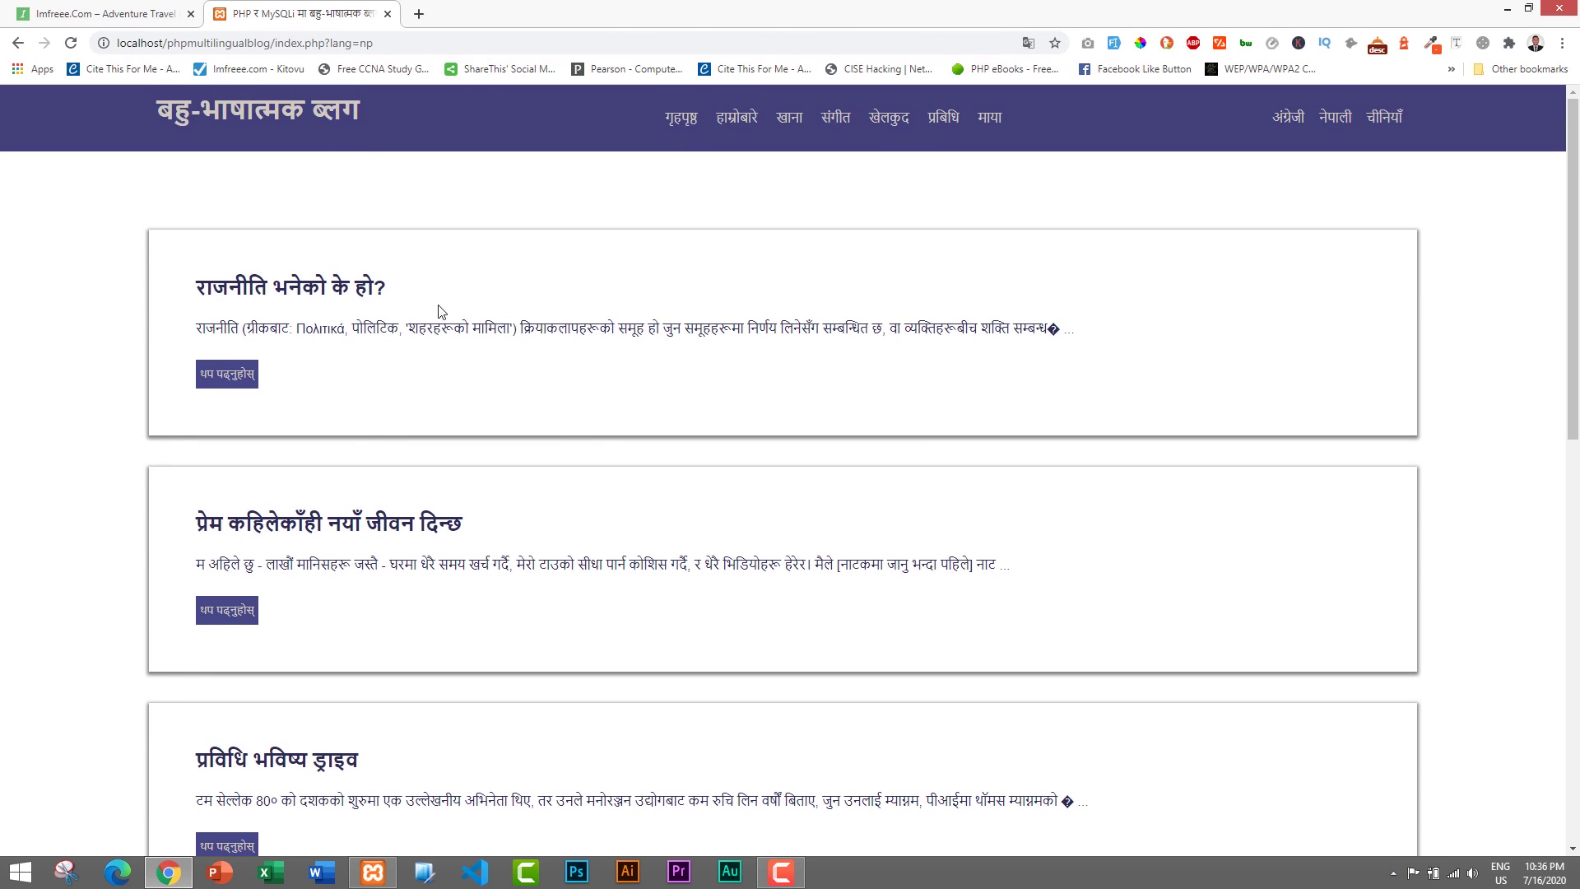
left_click_drag(363, 116, 118, 119)
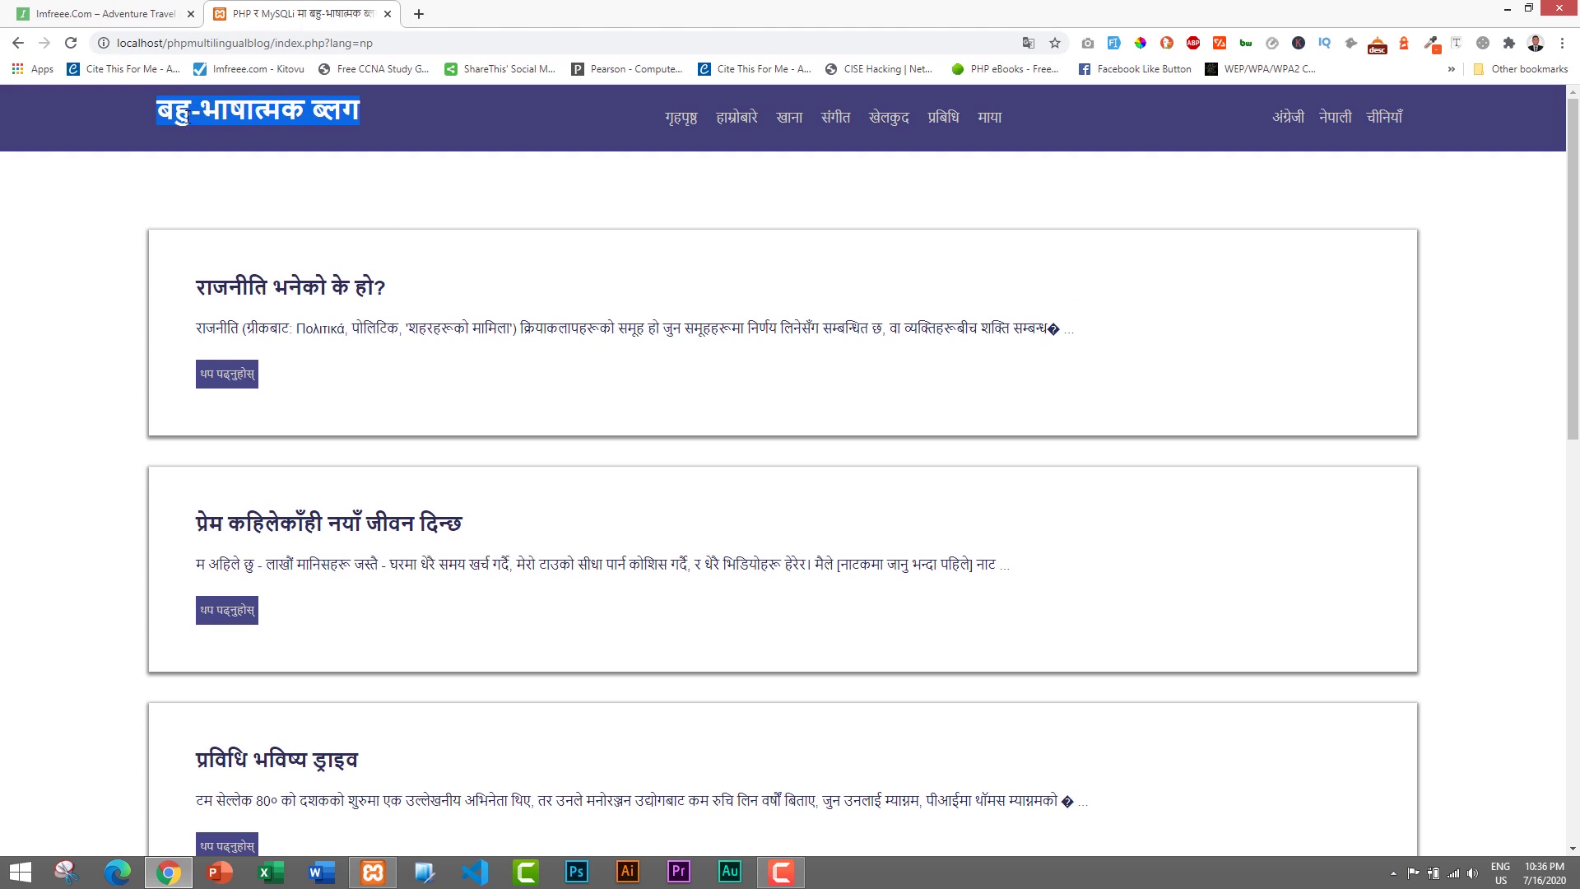
left_click(432, 128)
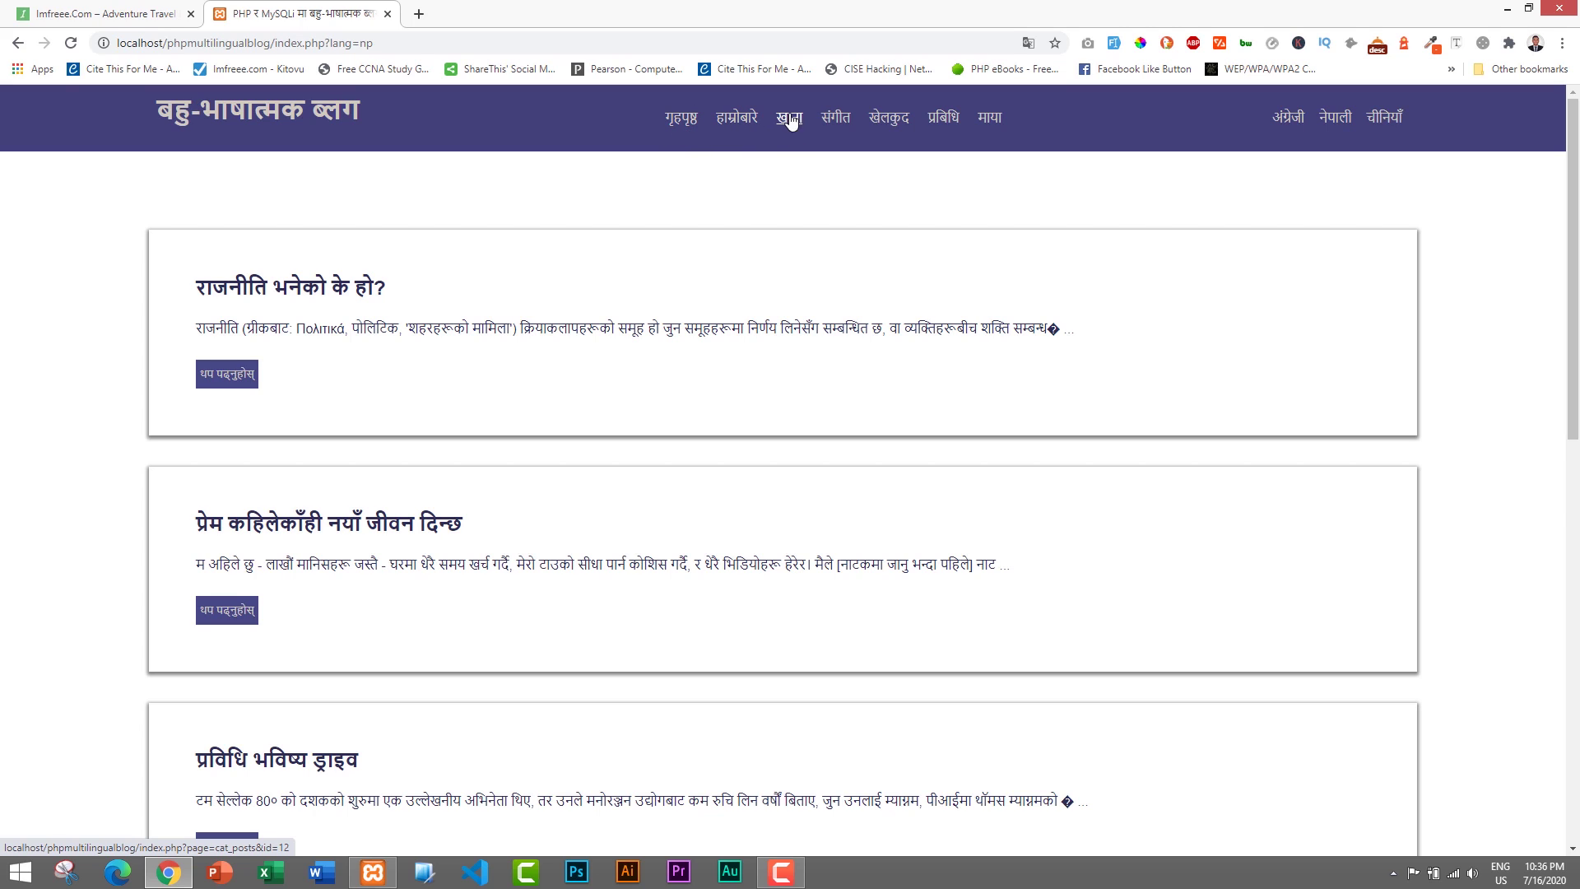
left_click_drag(782, 130, 1029, 128)
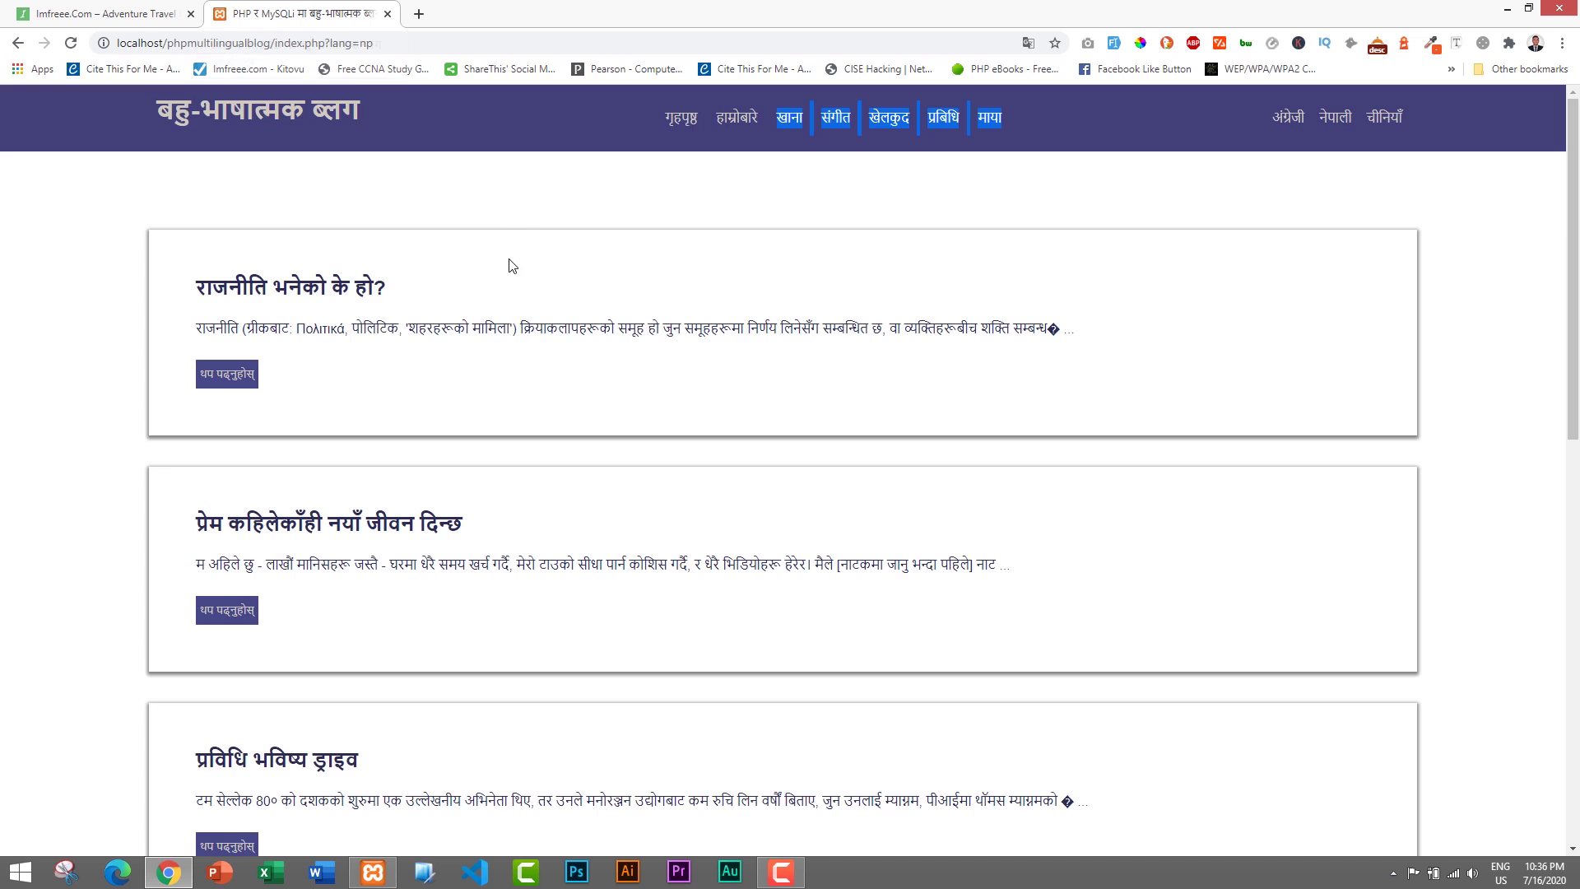
scroll(461, 263, "down", 2)
scroll(329, 271, "up", 2)
scroll(316, 296, "down", 1)
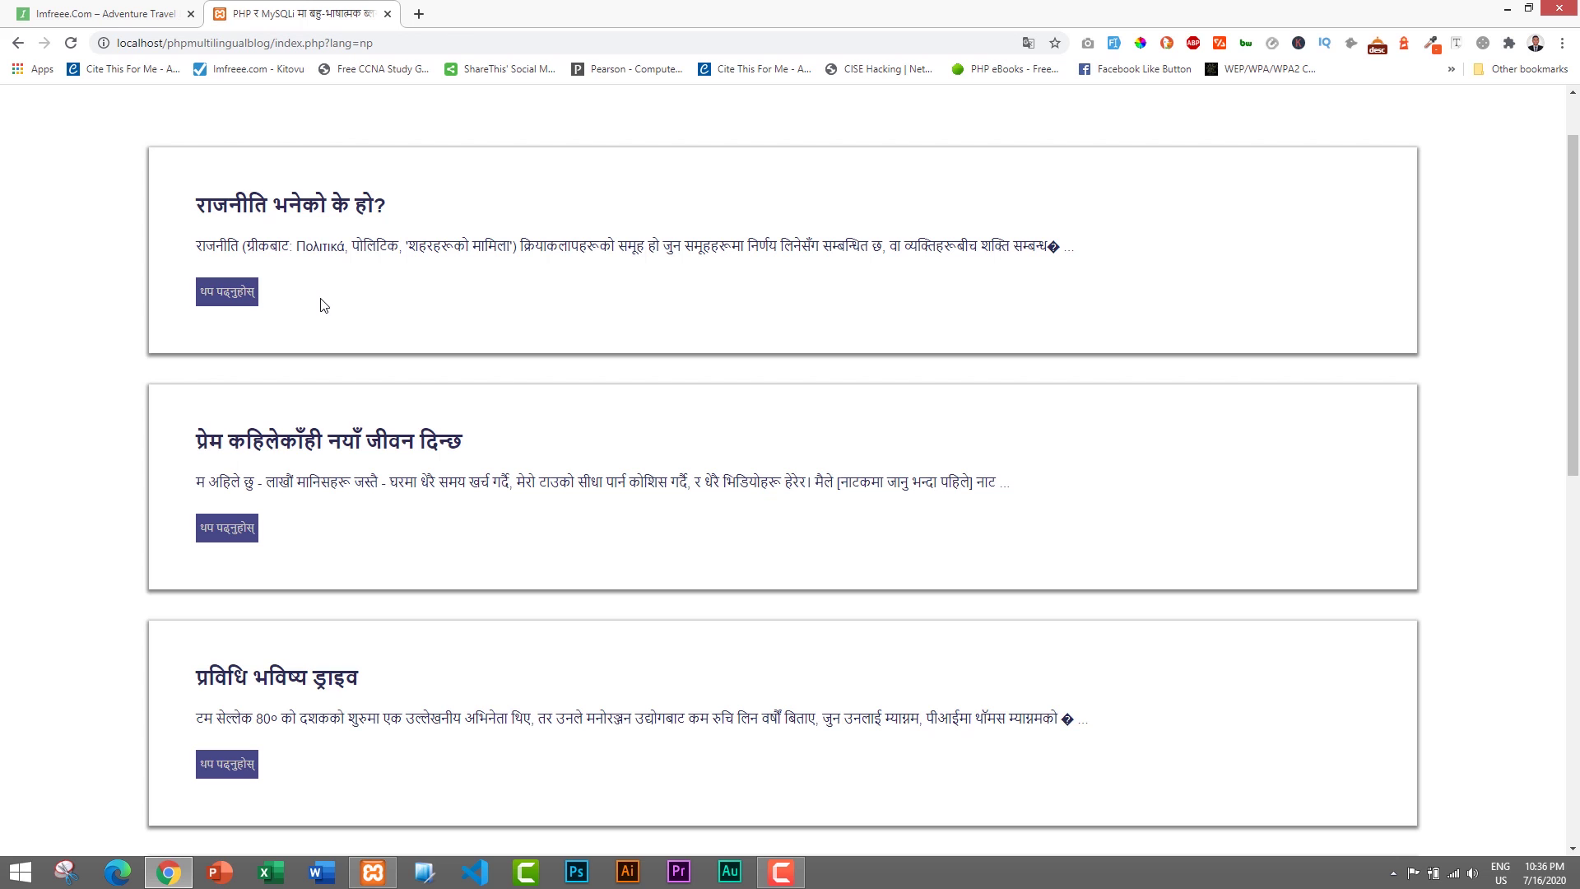
scroll(322, 305, "down", 3)
scroll(506, 300, "down", 1)
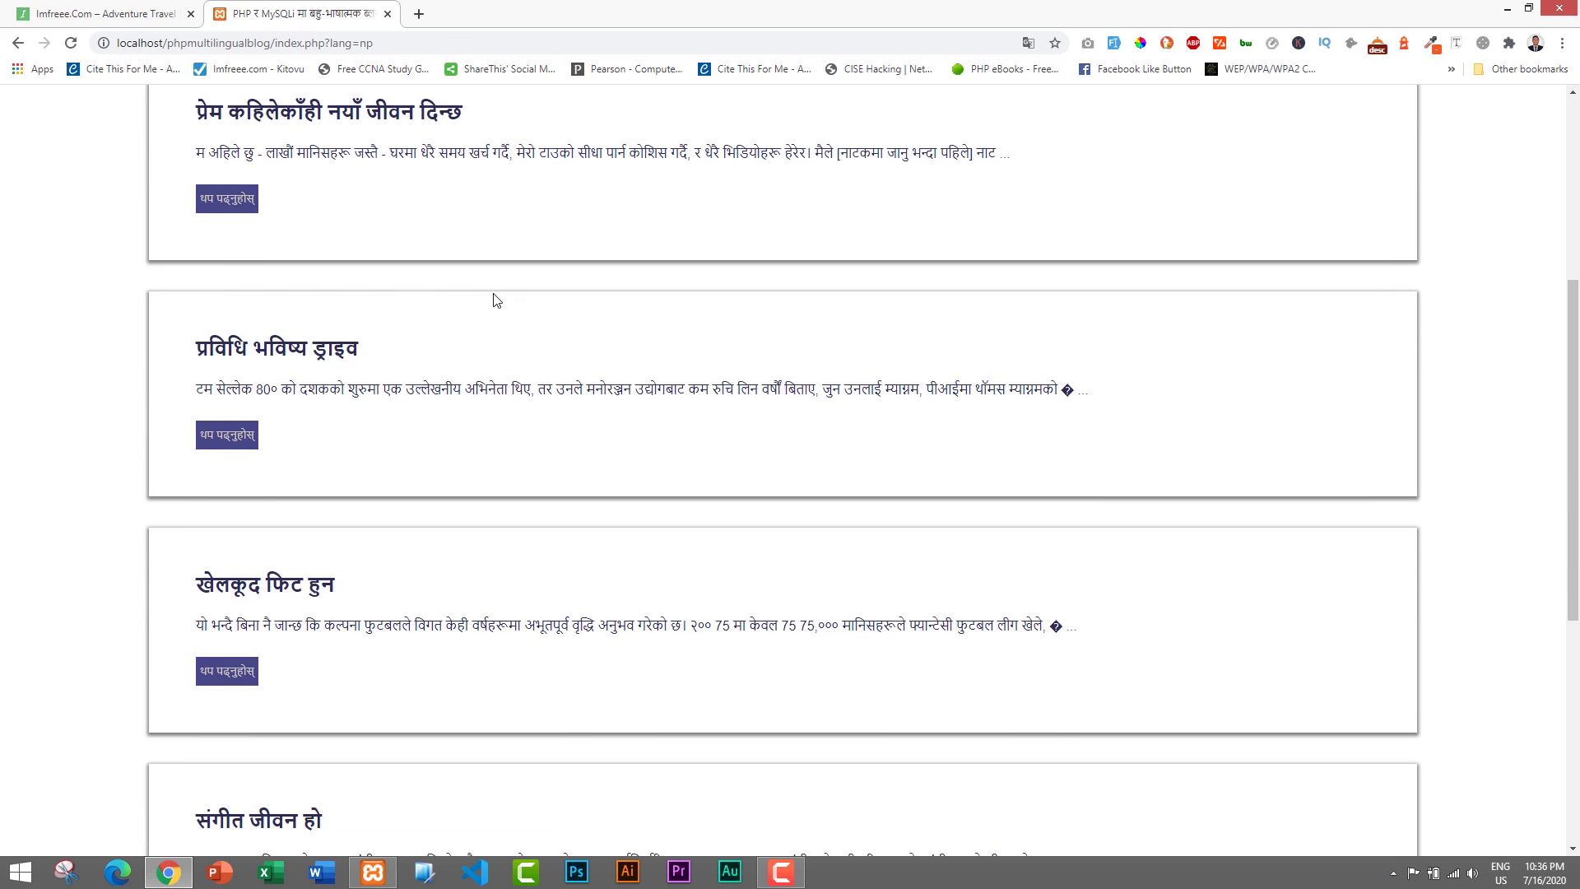
scroll(405, 360, "down", 2)
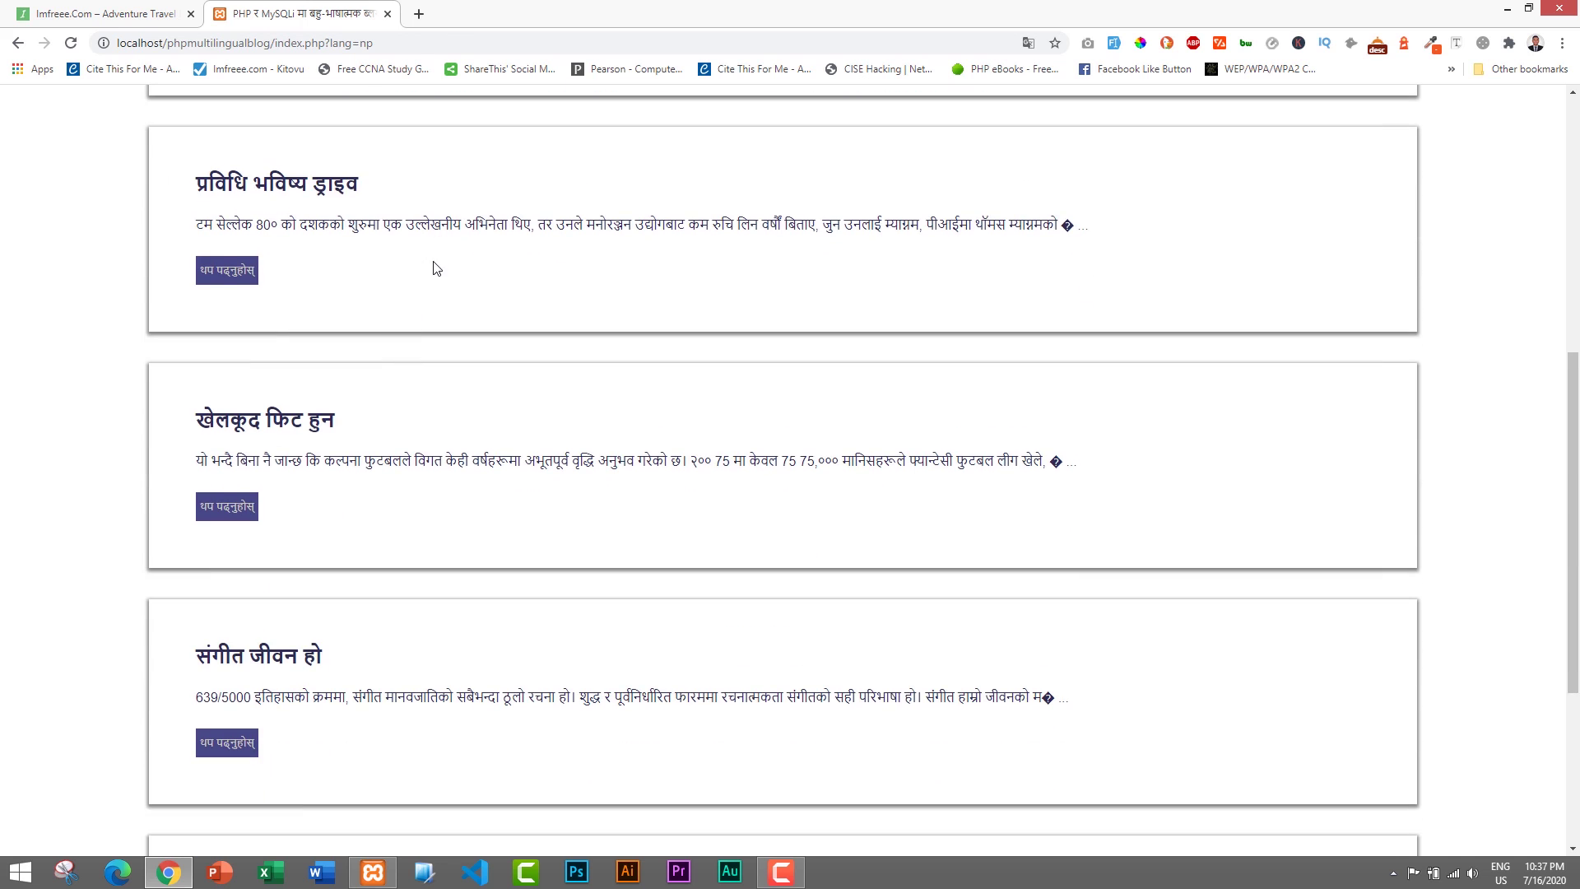
scroll(354, 272, "down", 1)
scroll(406, 304, "down", 4)
scroll(407, 306, "up", 3)
scroll(416, 313, "down", 3)
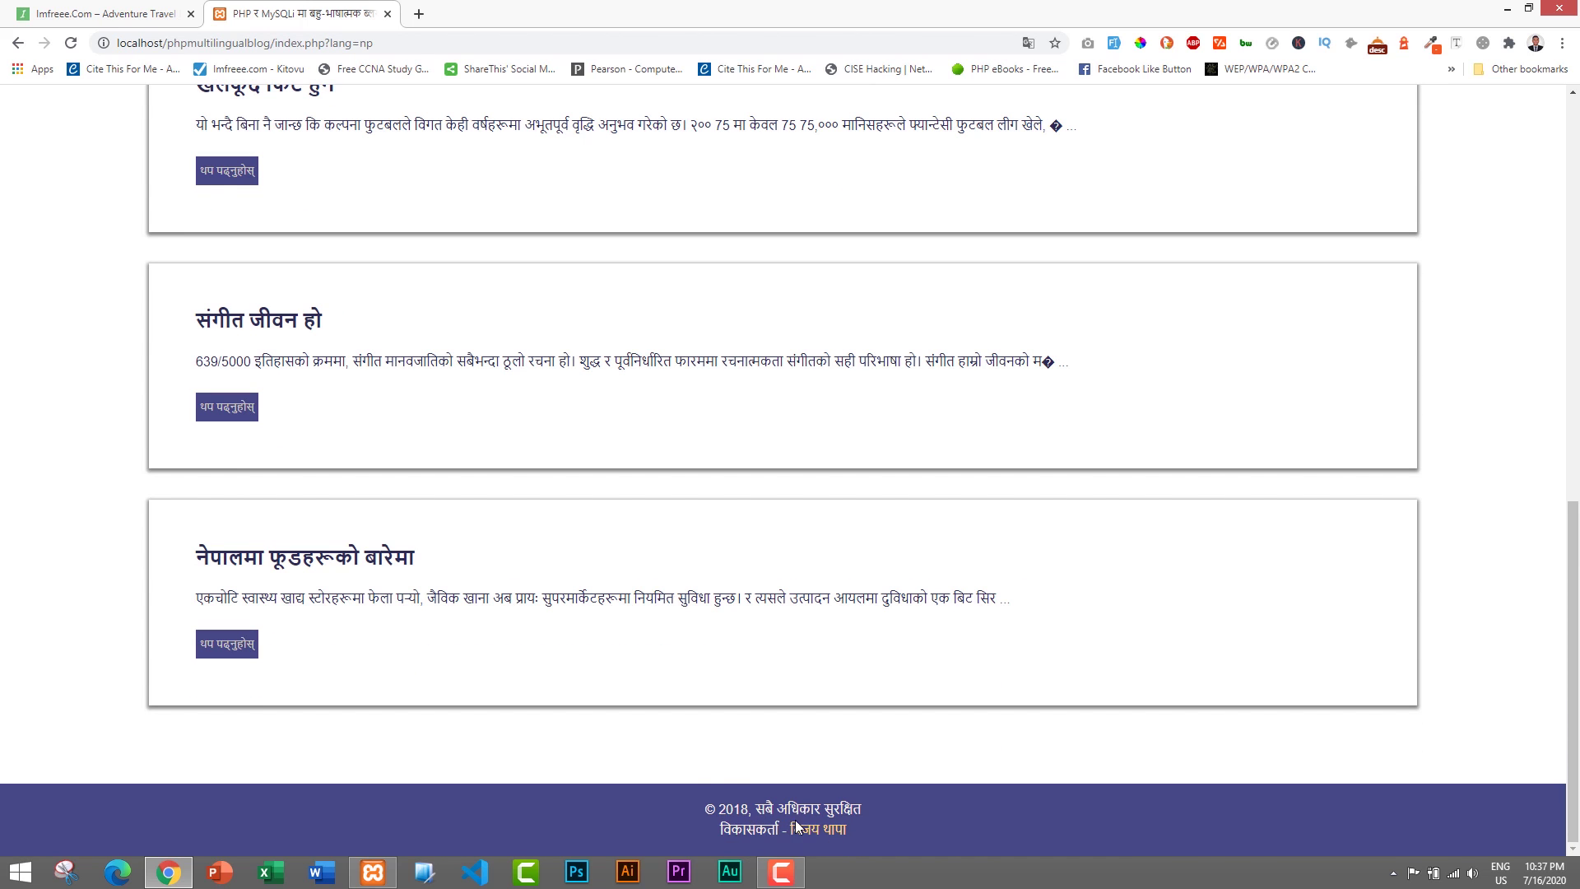
scroll(419, 653, "up", 11)
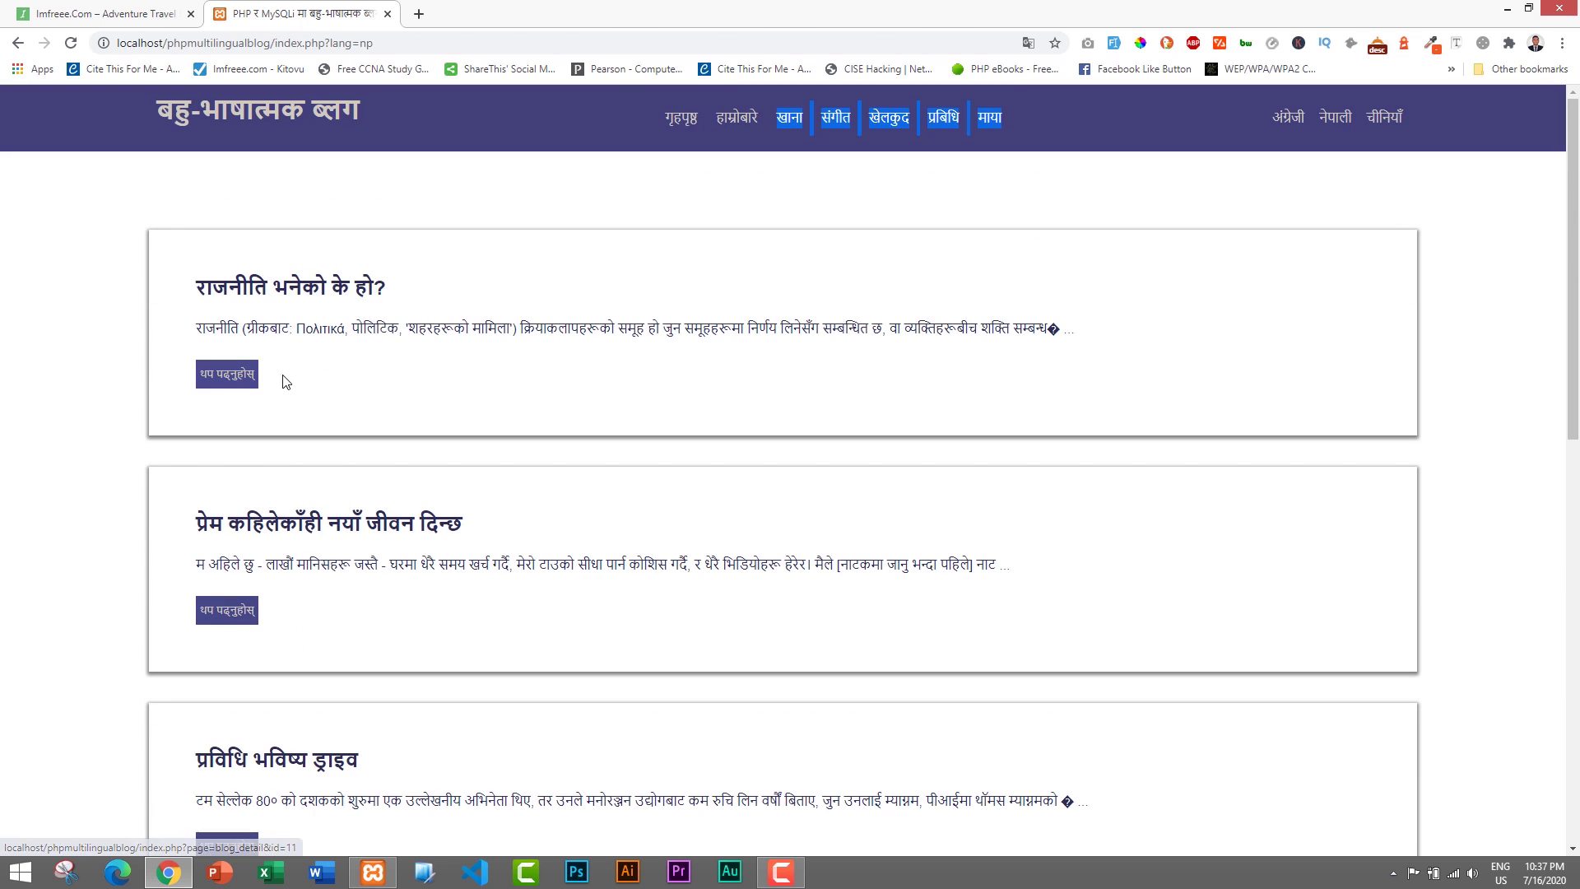
Step: Switch the blog to Chinese (चीनियाँ) and check the translated posts down to the footer
left_click(1388, 119)
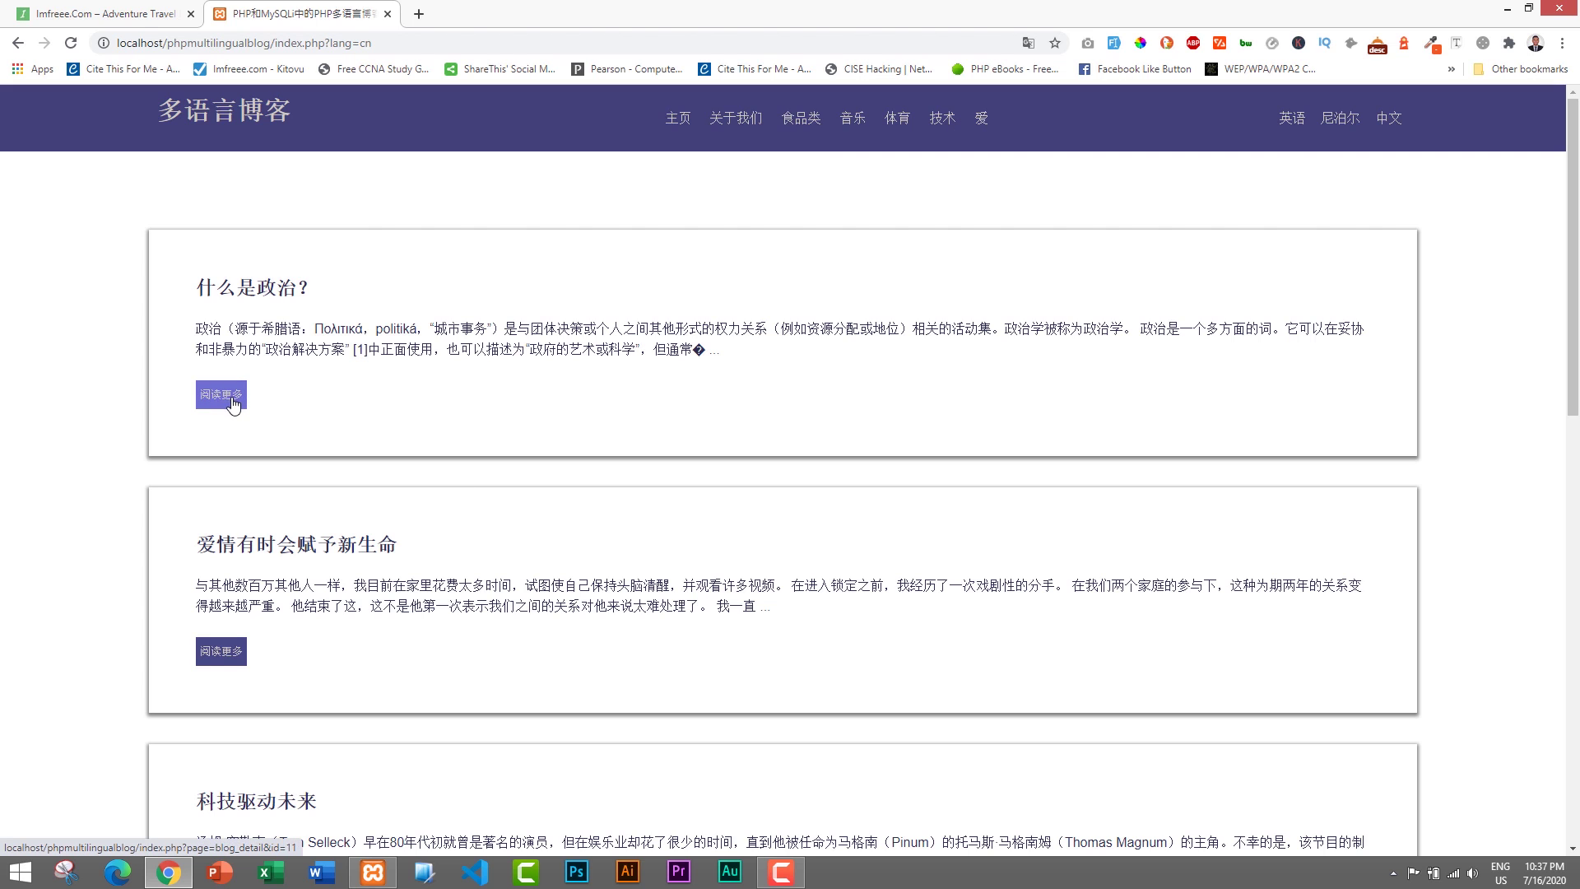
scroll(641, 403, "down", 10)
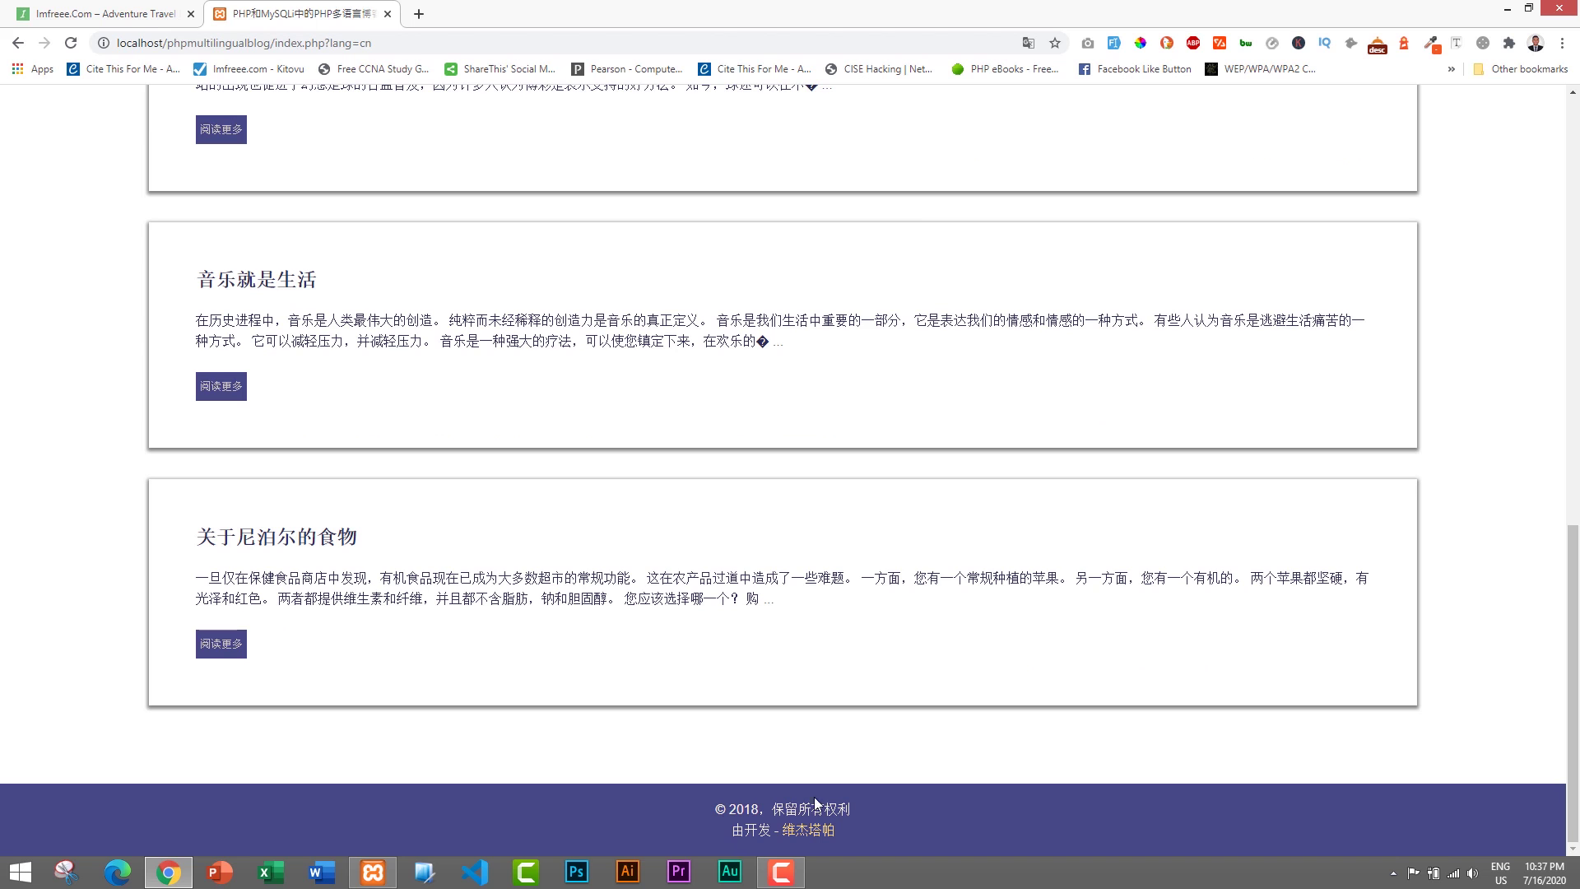
scroll(872, 659, "up", 10)
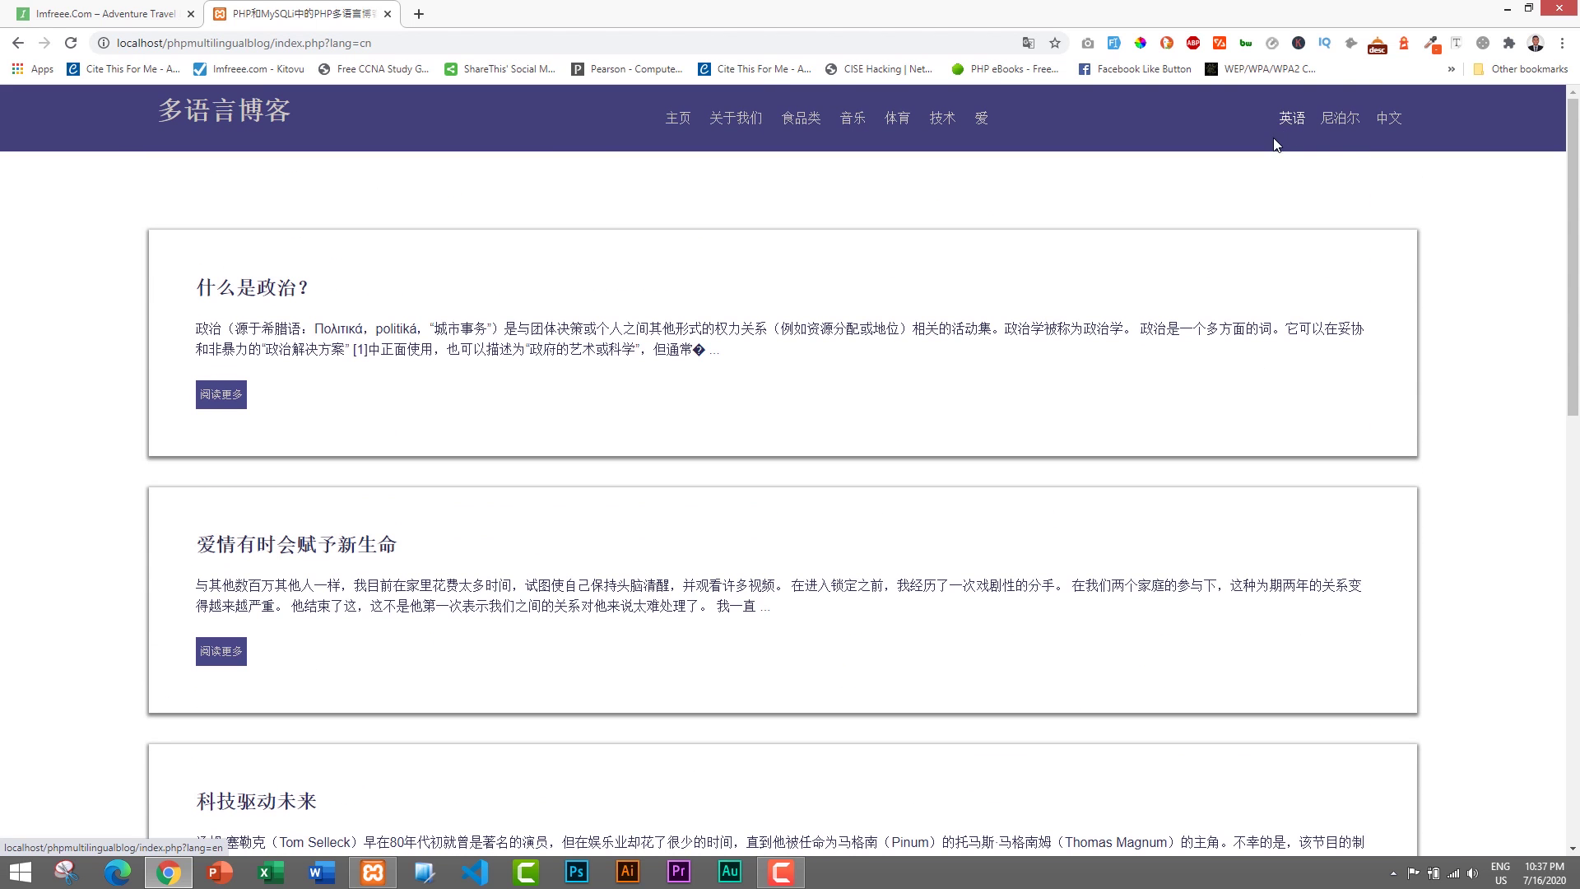
Step: Switch to English, then Nepali, and open the full post 'प्रेम कहिलेकाँही नयाँ जीवन दिन्छ'
left_click(1289, 121)
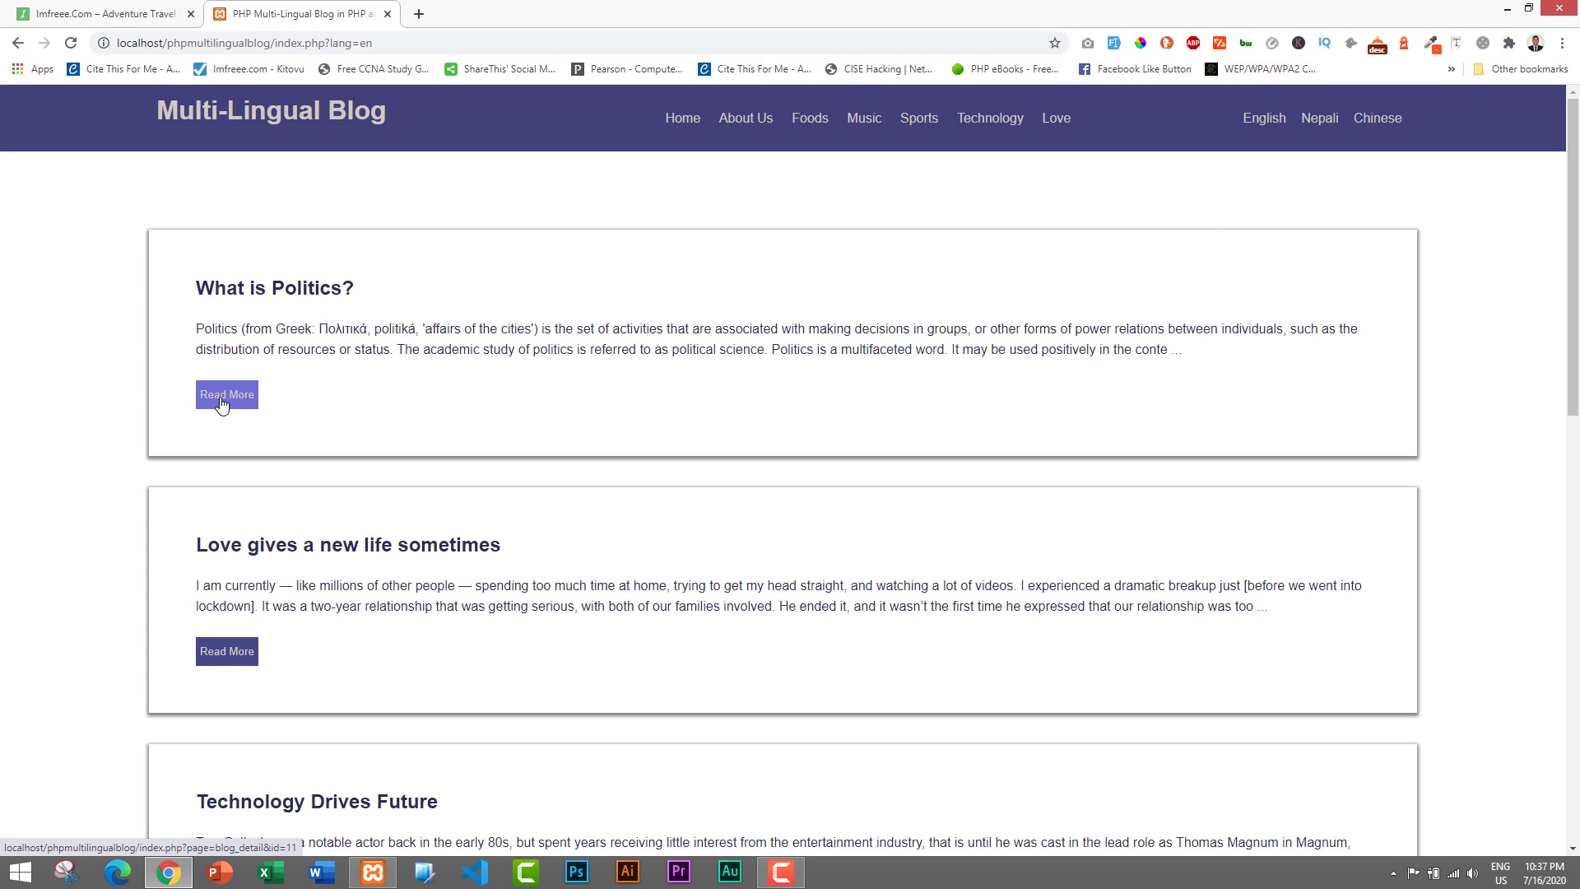
left_click(1323, 118)
scroll(451, 518, "down", 4)
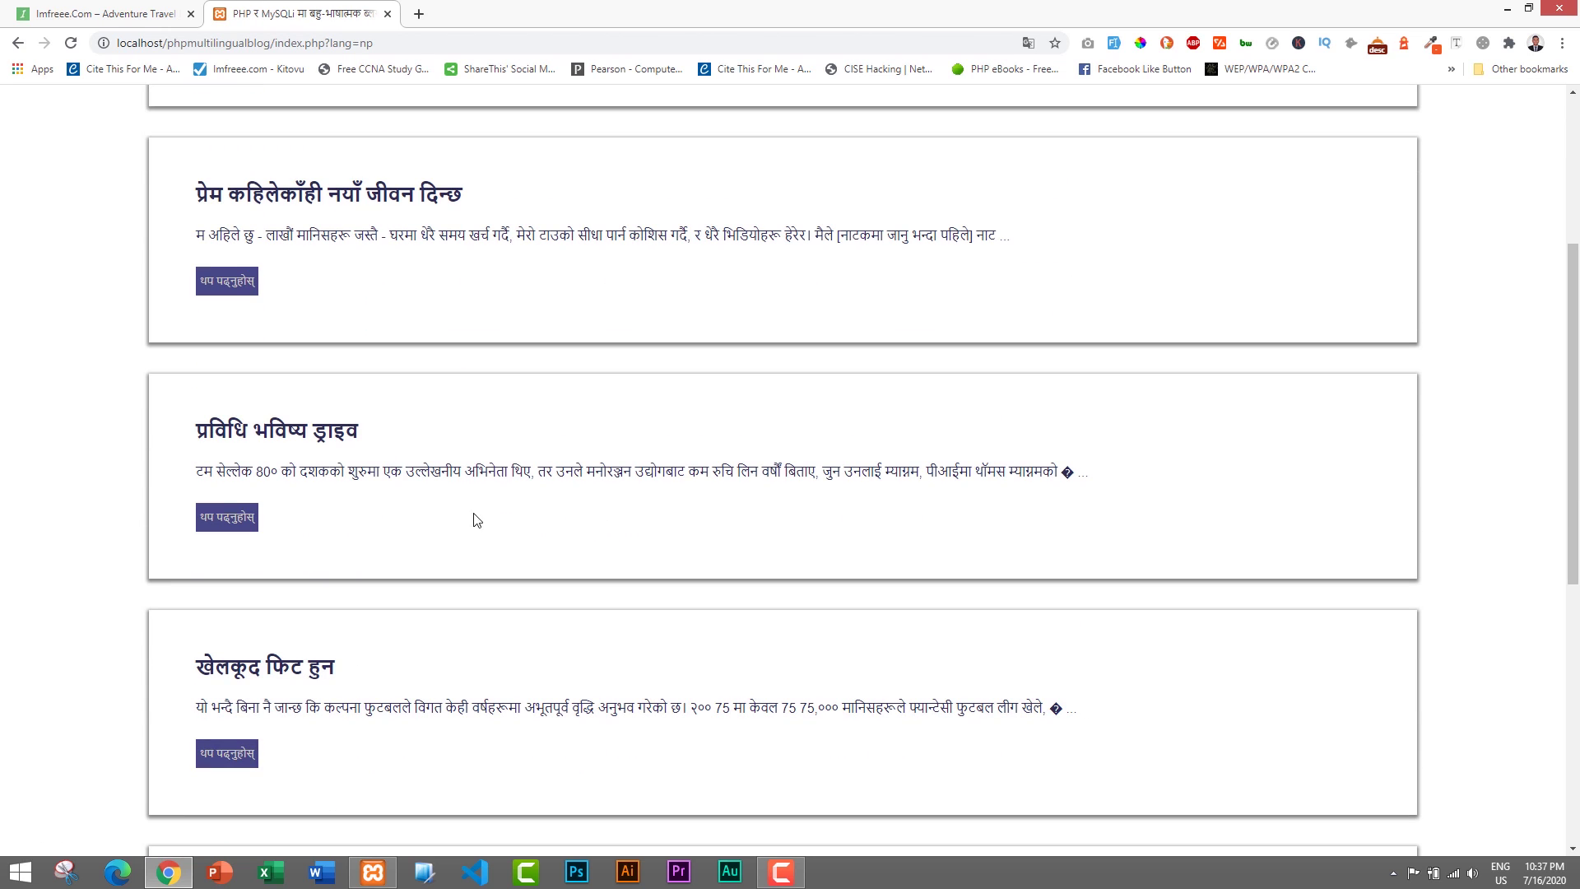
left_click(229, 270)
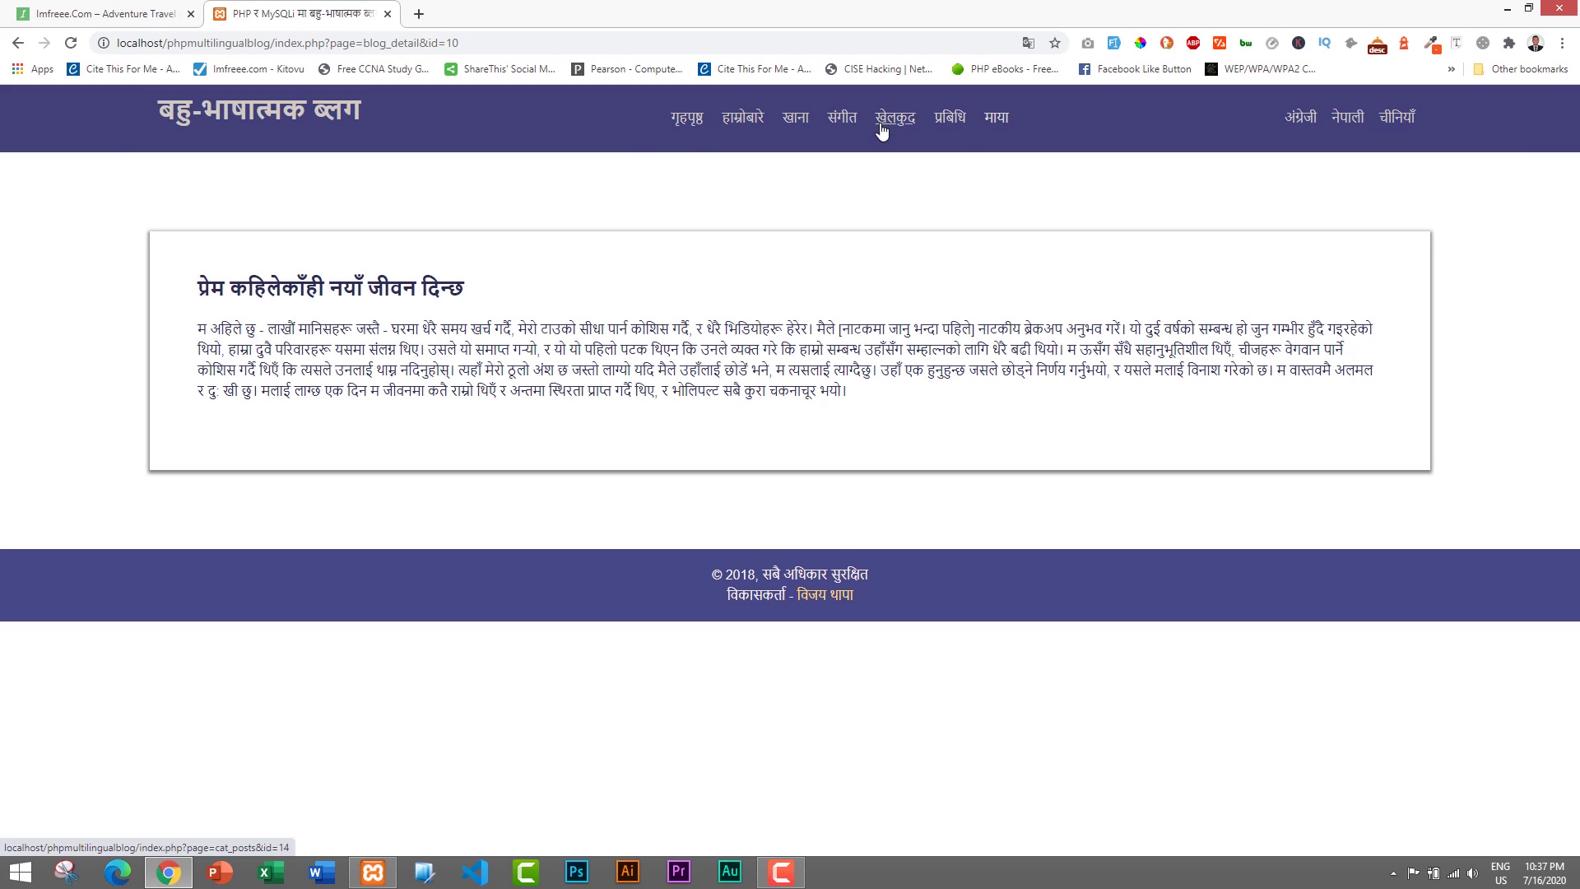
Step: Switch to Chinese, dismiss the translate offer, and open the full post '科技驱动未来'
left_click(1397, 117)
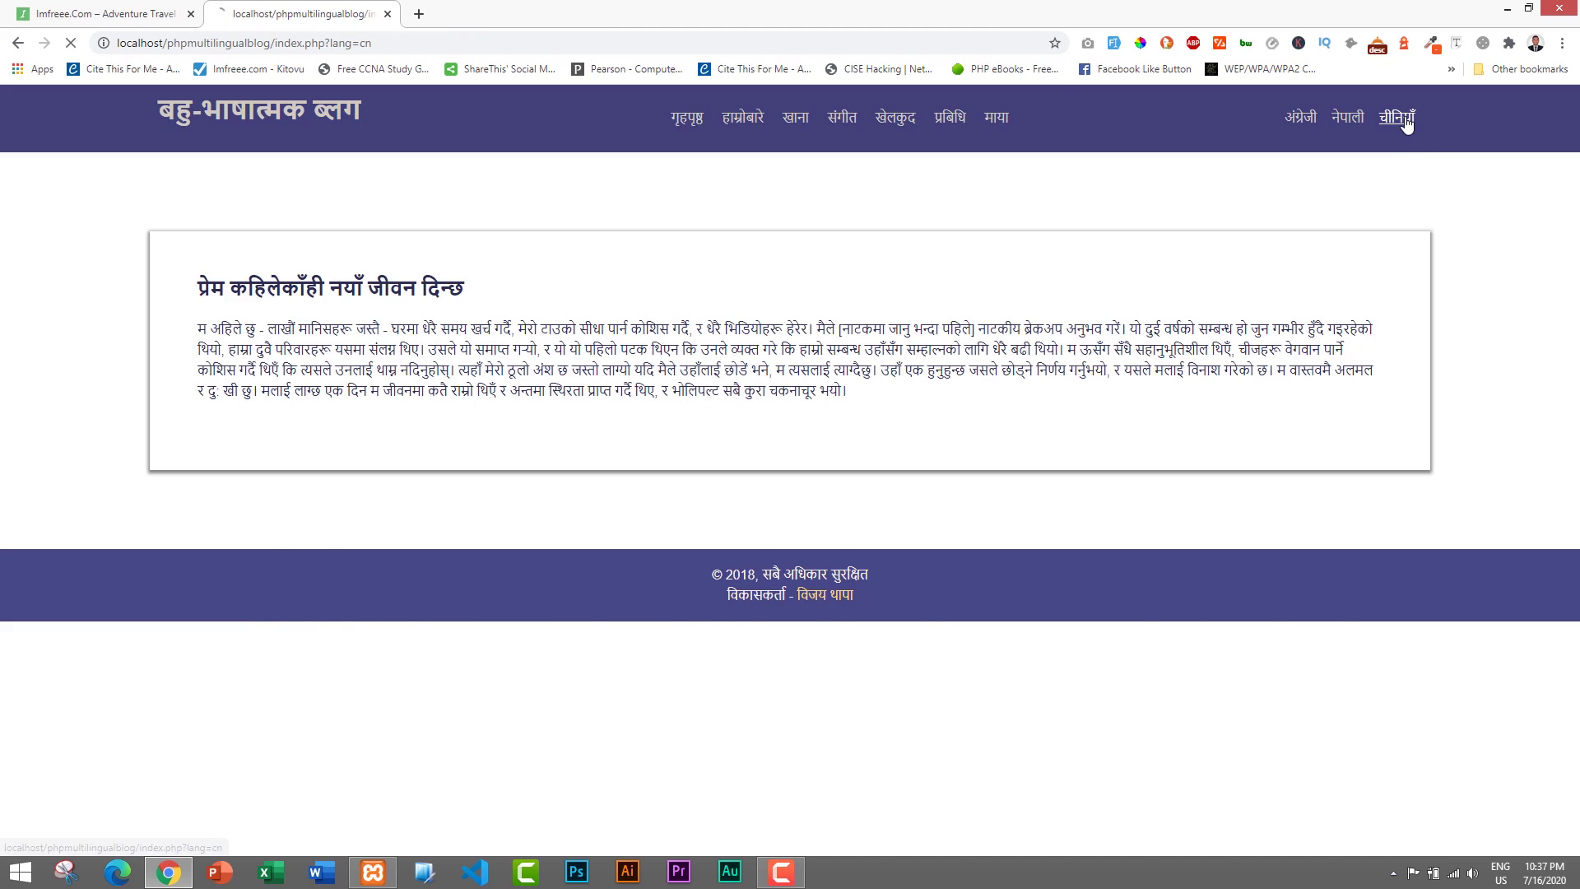
left_click(1049, 74)
scroll(645, 405, "down", 4)
scroll(511, 352, "up", 4)
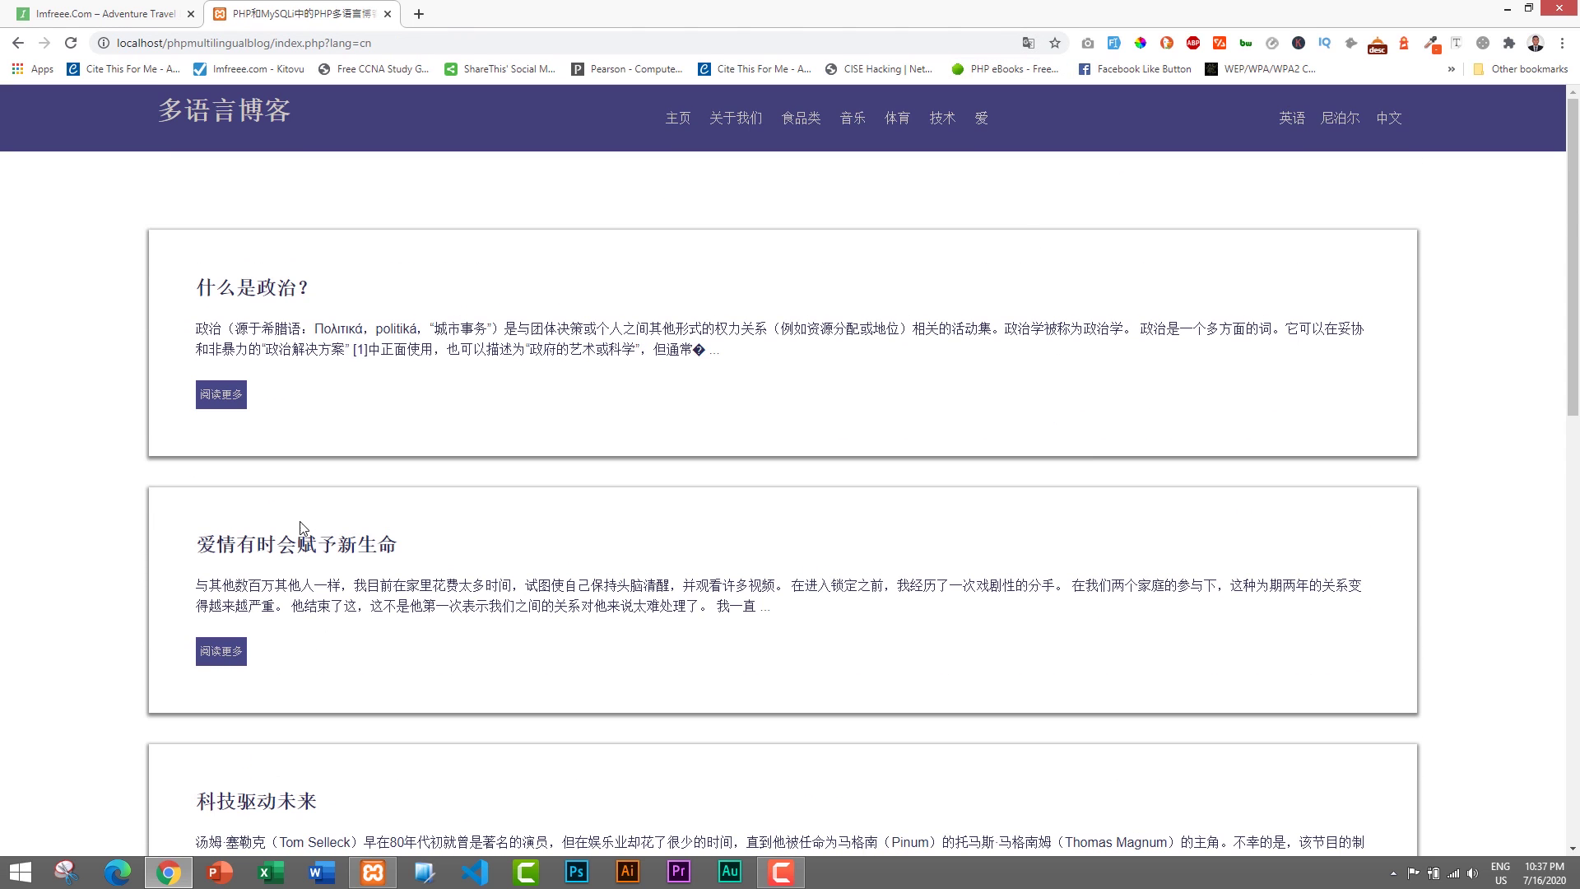
scroll(232, 498, "down", 8)
scroll(405, 511, "up", 2)
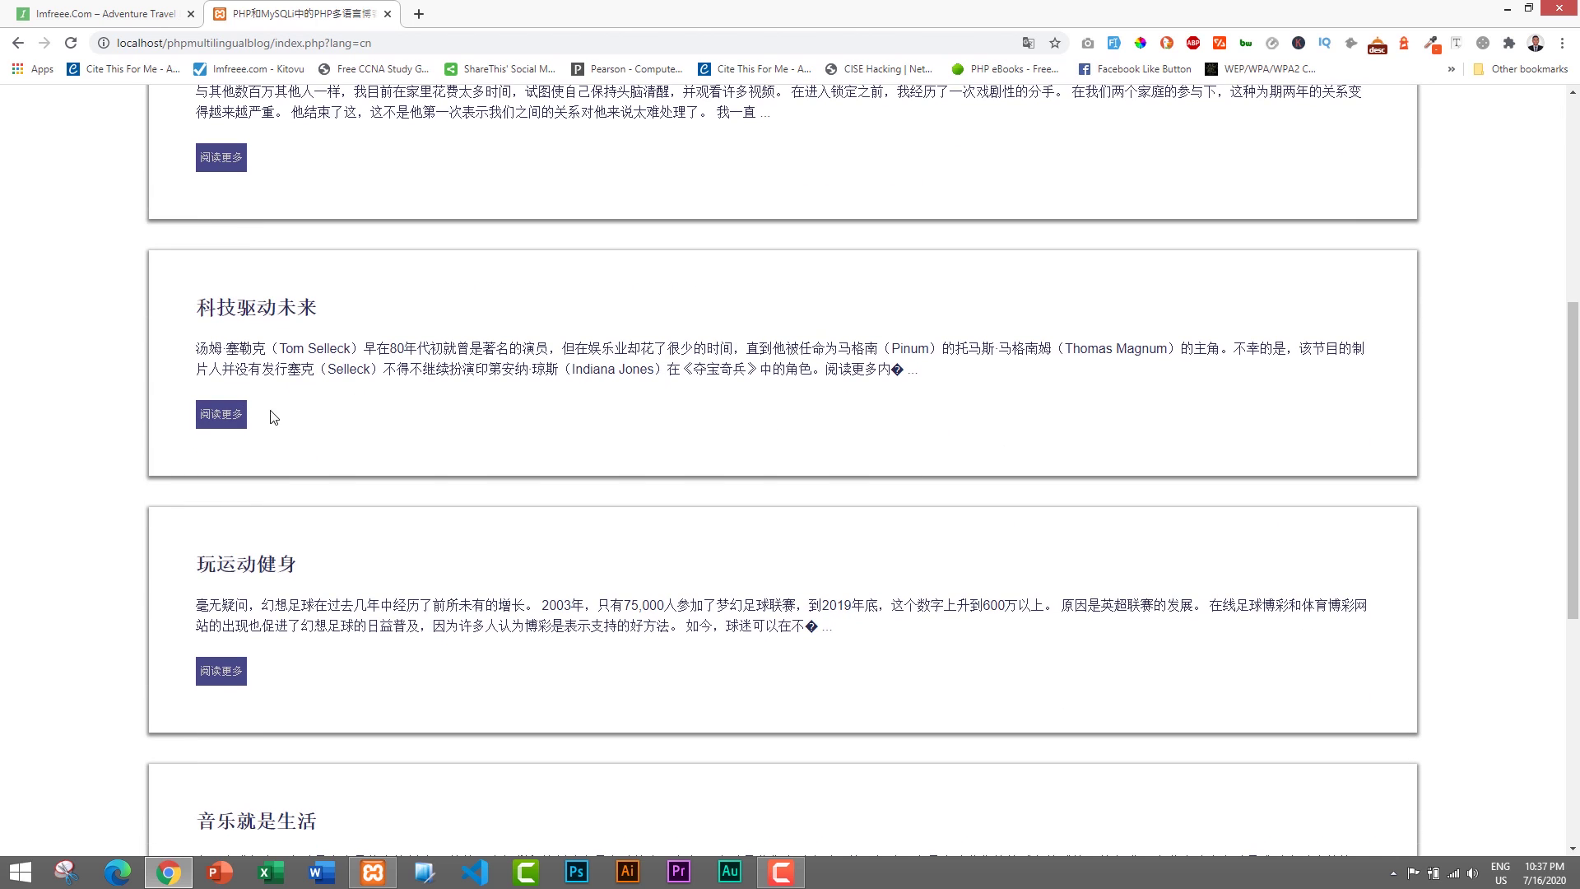
left_click(221, 414)
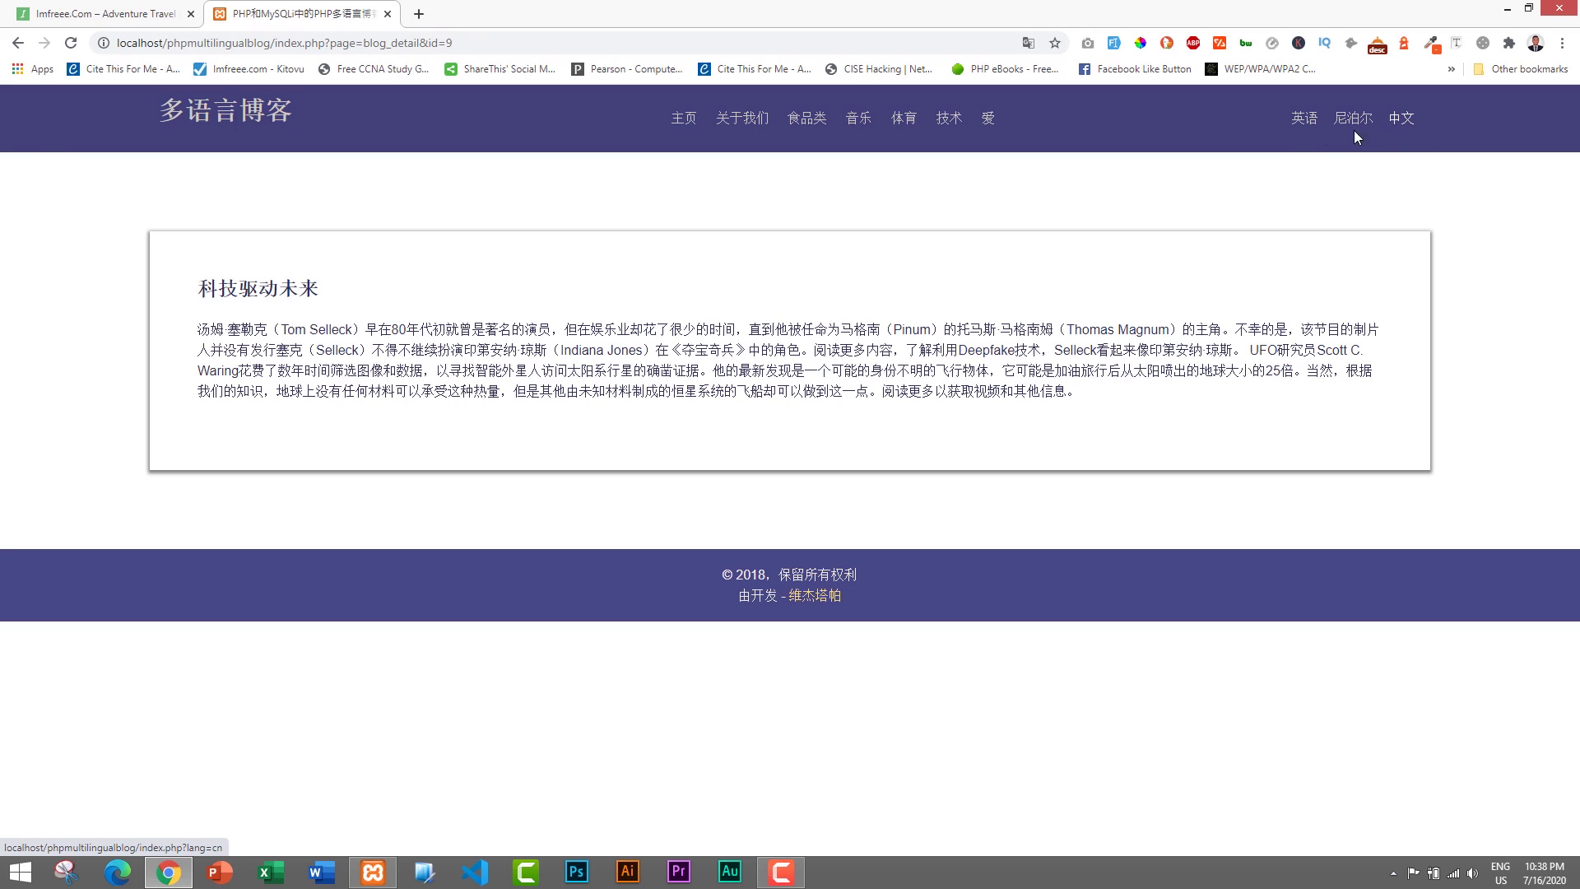
Step: Return the blog to English (英语) and review the homepage post list
left_click(1300, 121)
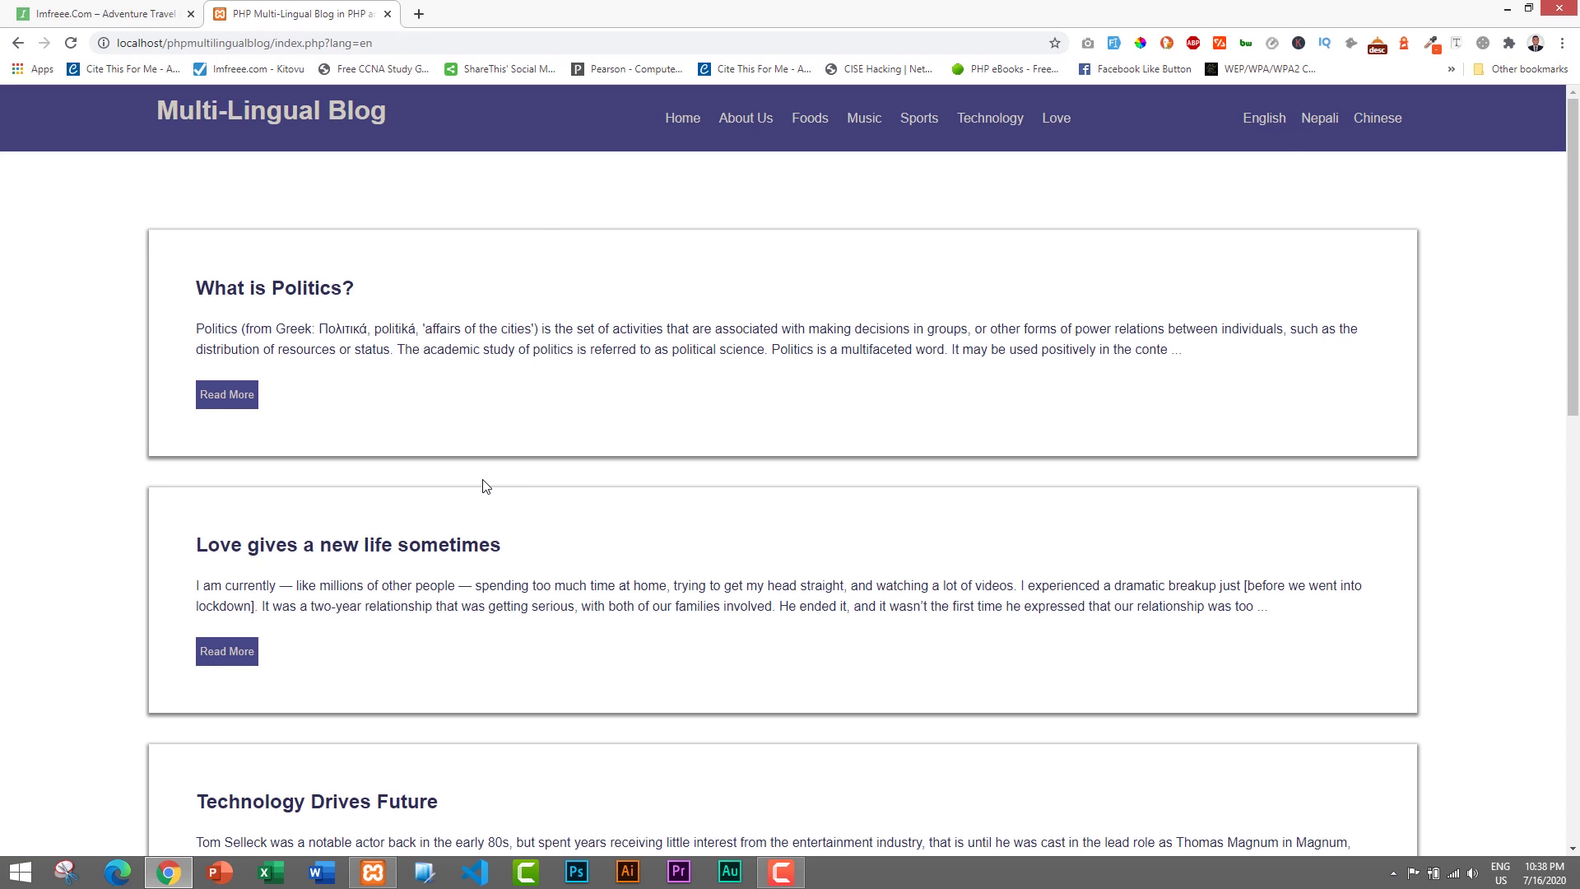
scroll(486, 510, "down", 5)
scroll(490, 553, "up", 5)
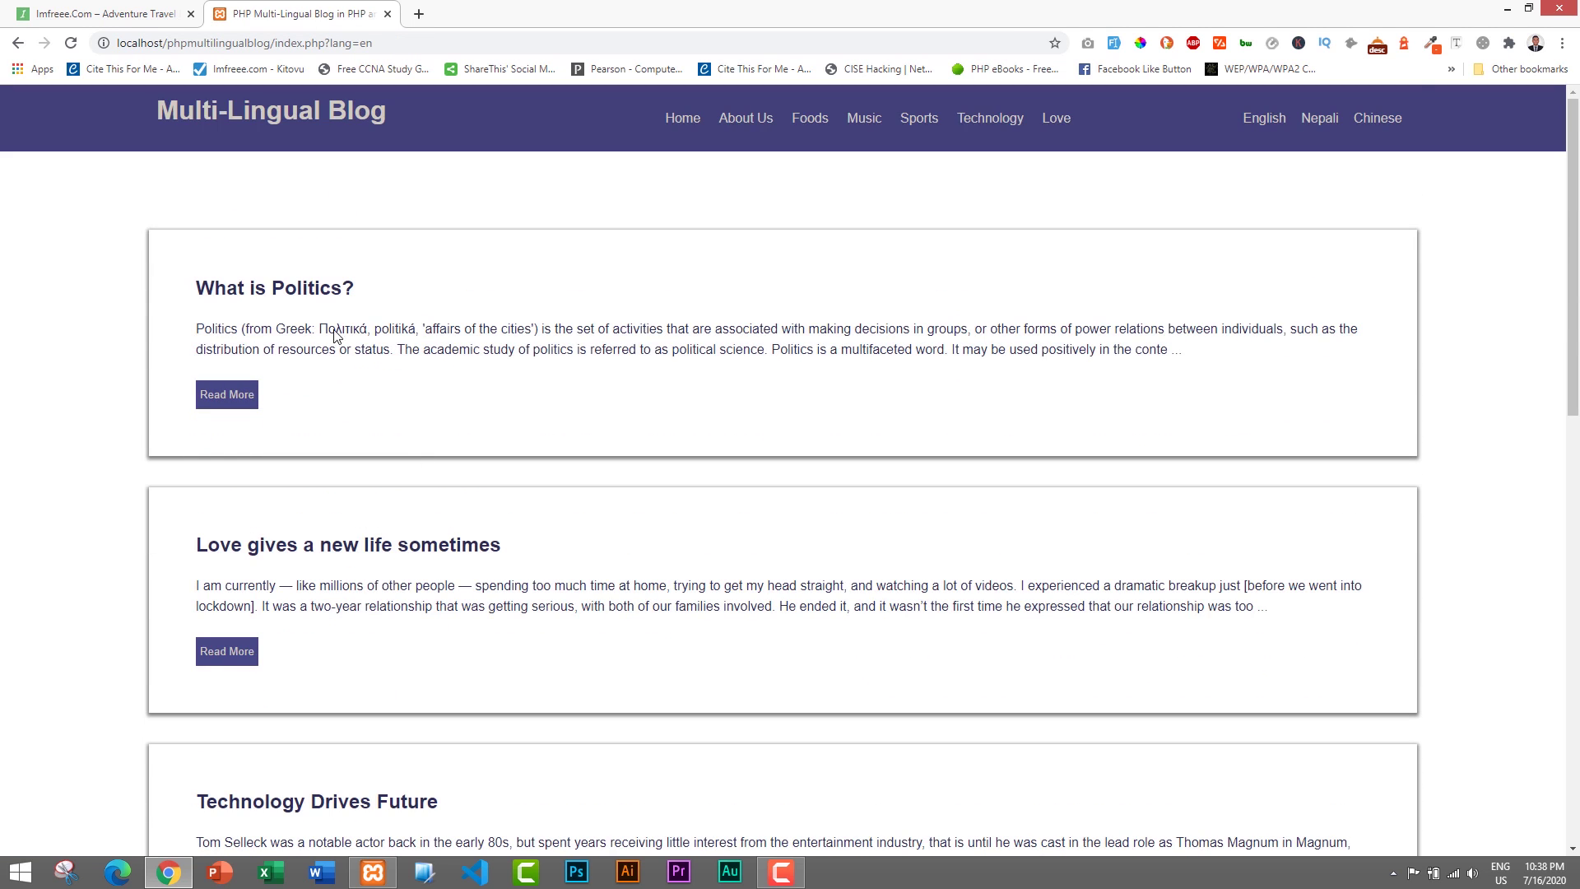
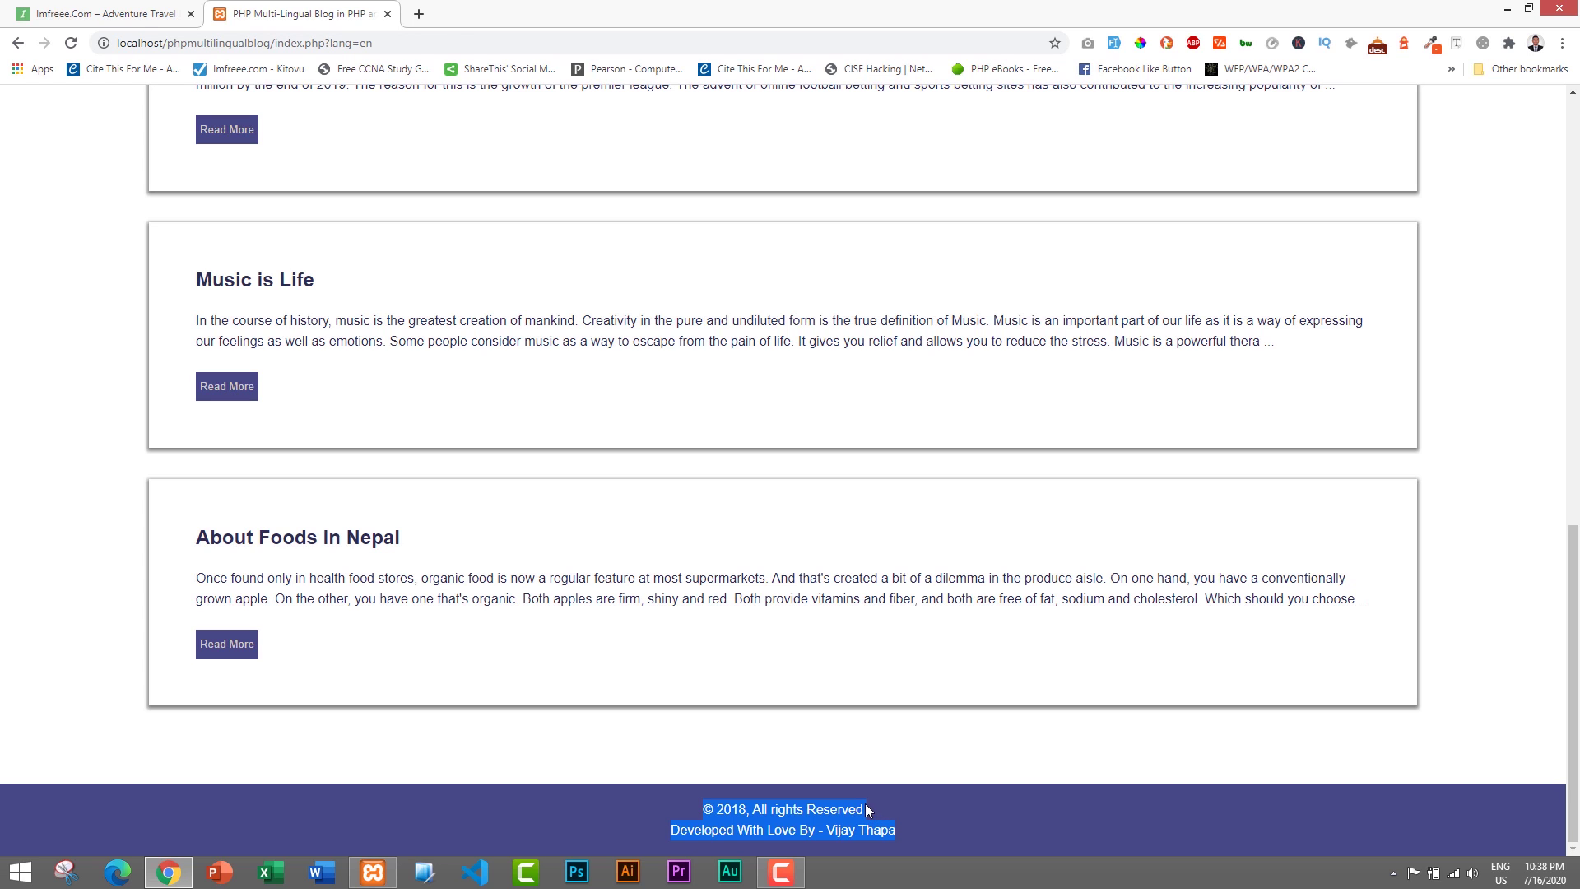
Step: Scroll the English home page's post list back up to the header navigation bar
scroll(866, 809, "up", 10)
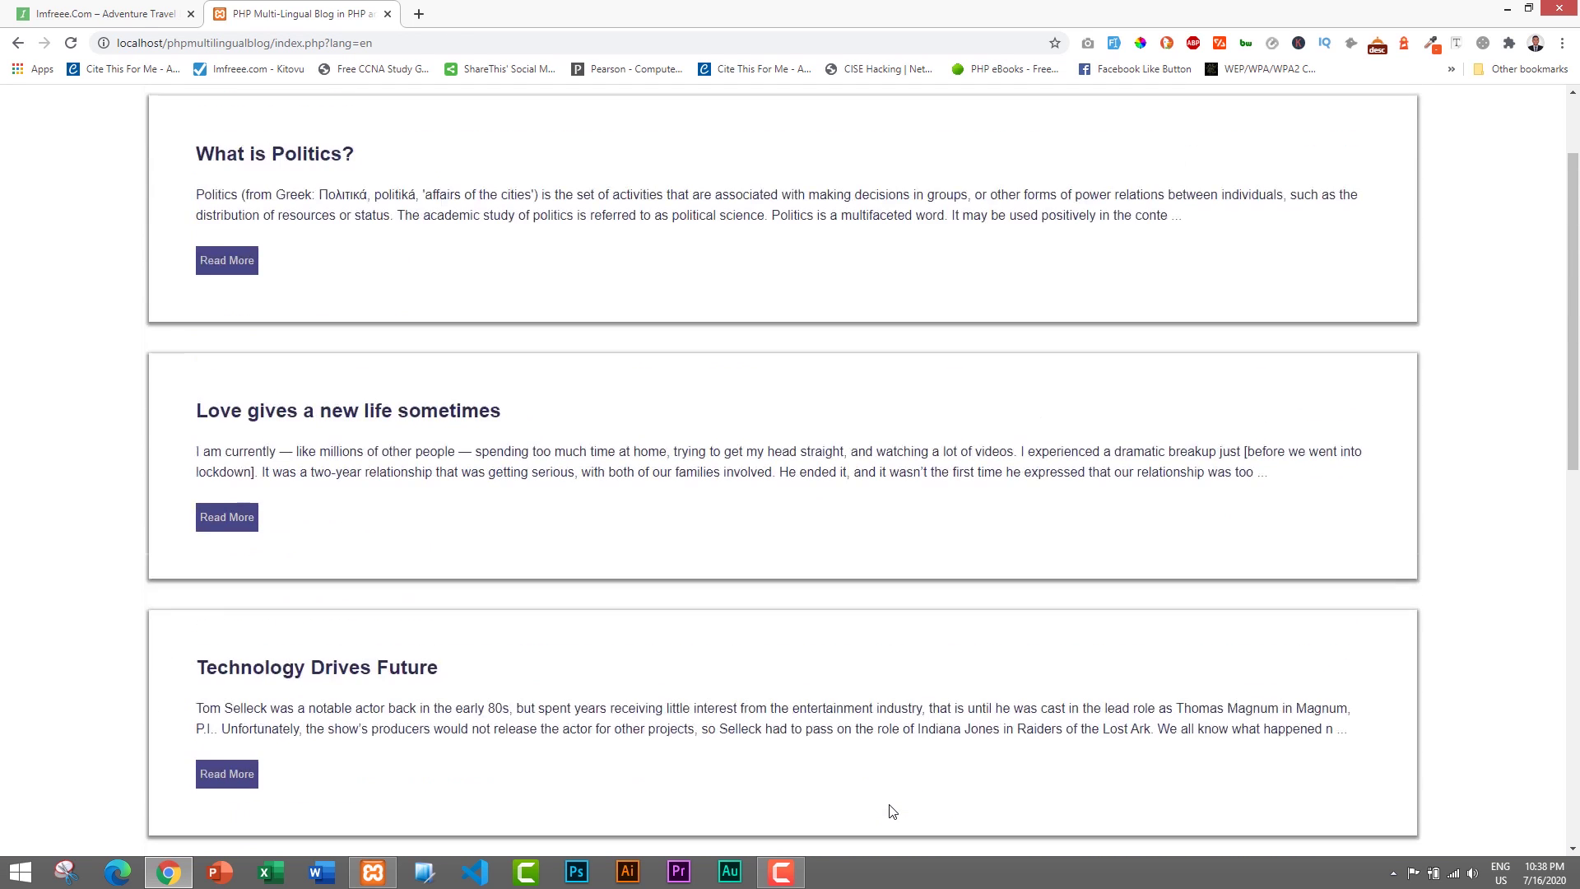
scroll(892, 811, "up", 2)
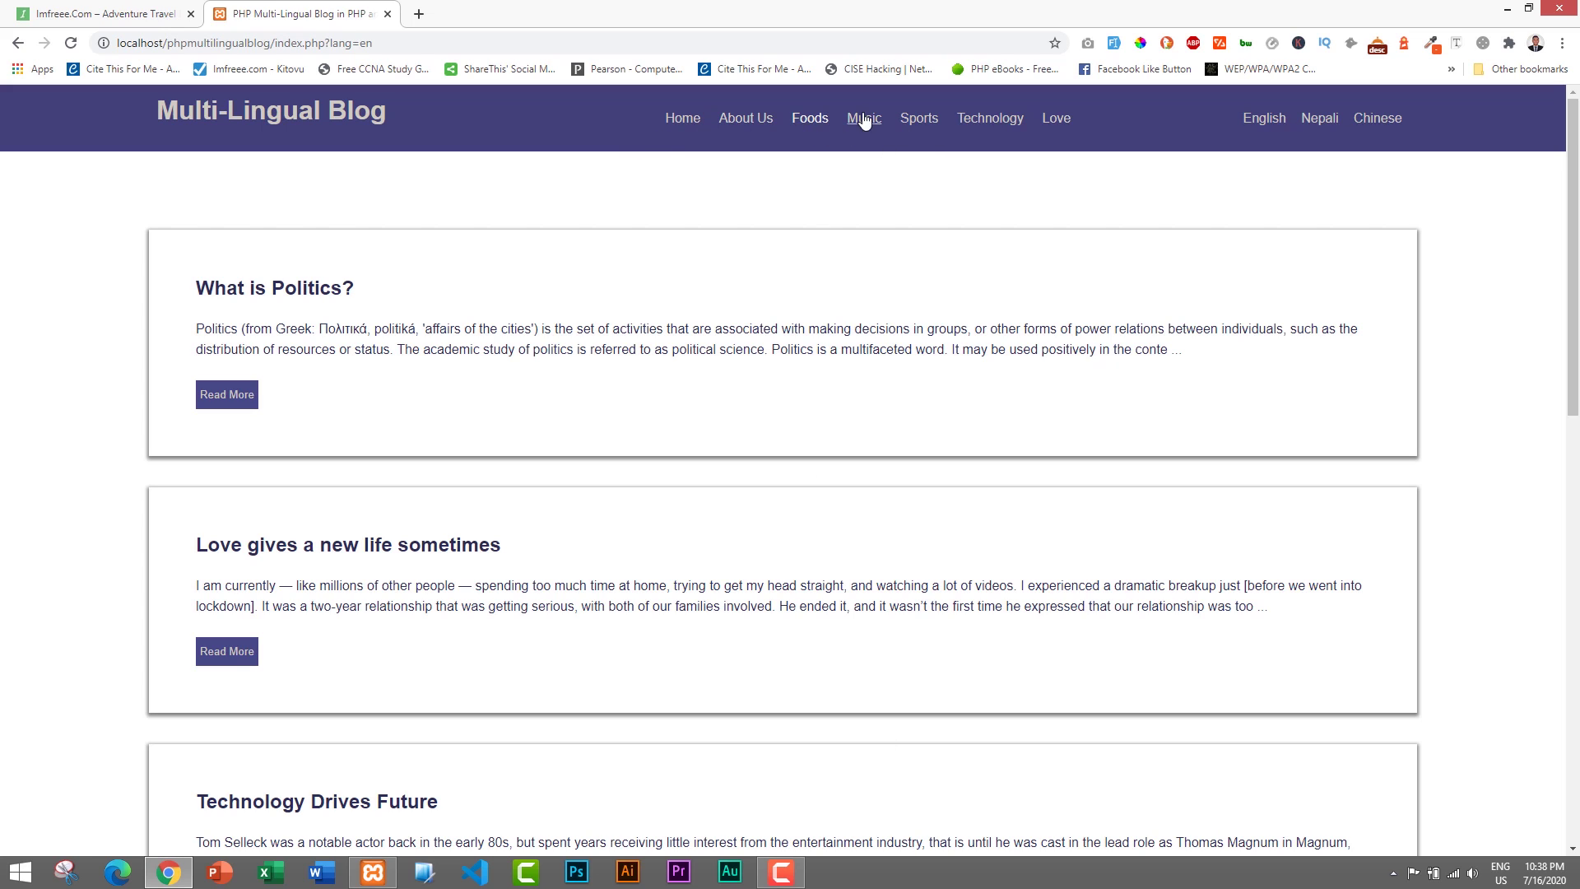
Step: Browse the Foods, Music, Sports, Technology and Love categories, ending on Music's 'Music is Life'
left_click(806, 123)
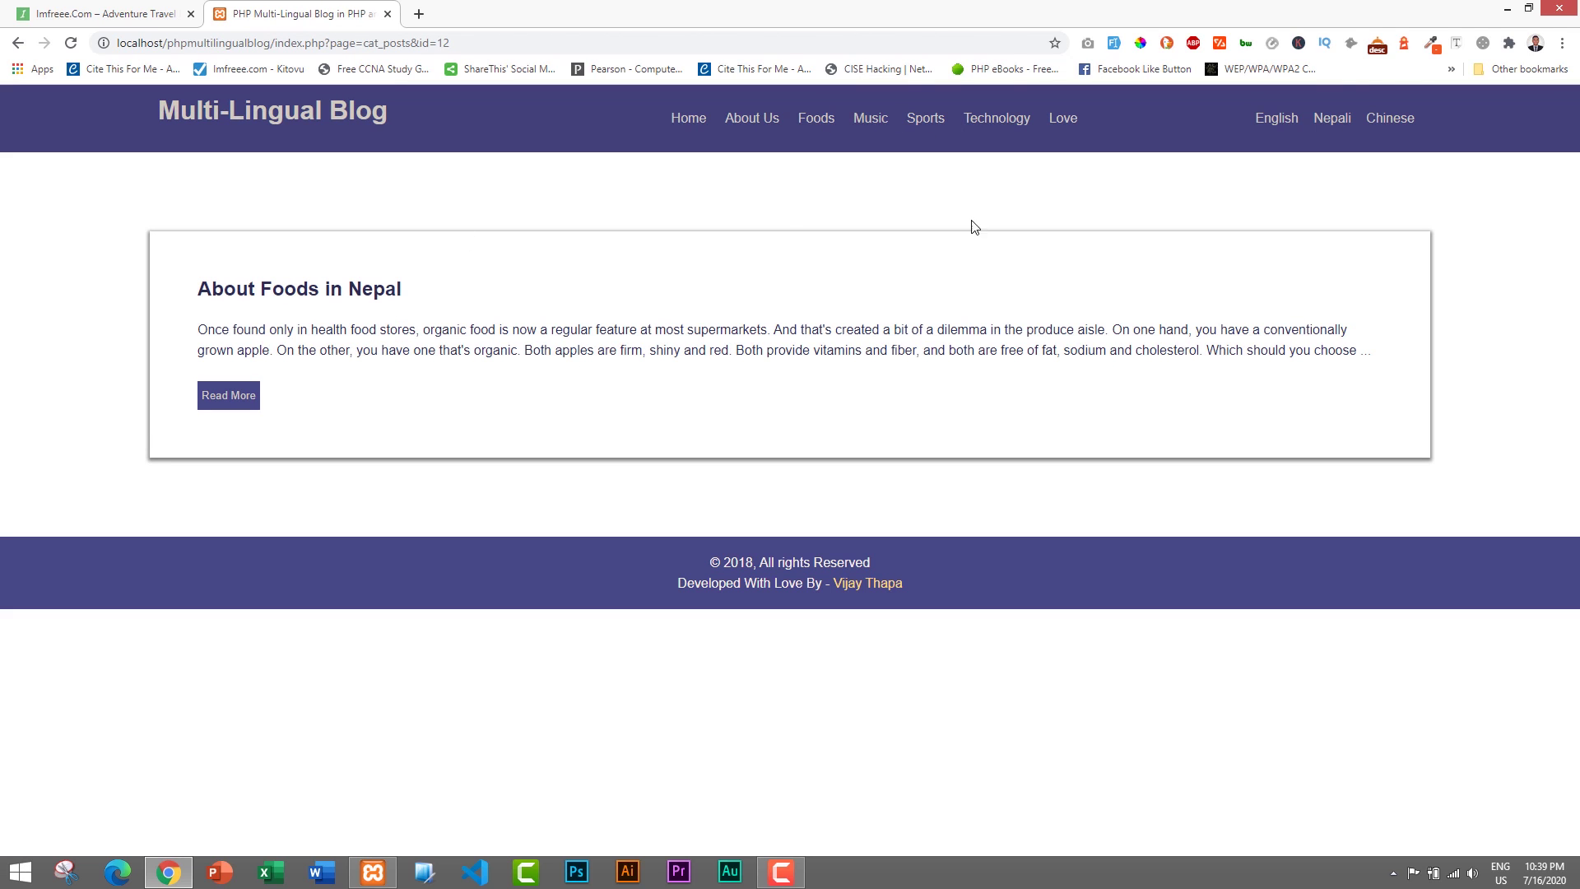
left_click(871, 130)
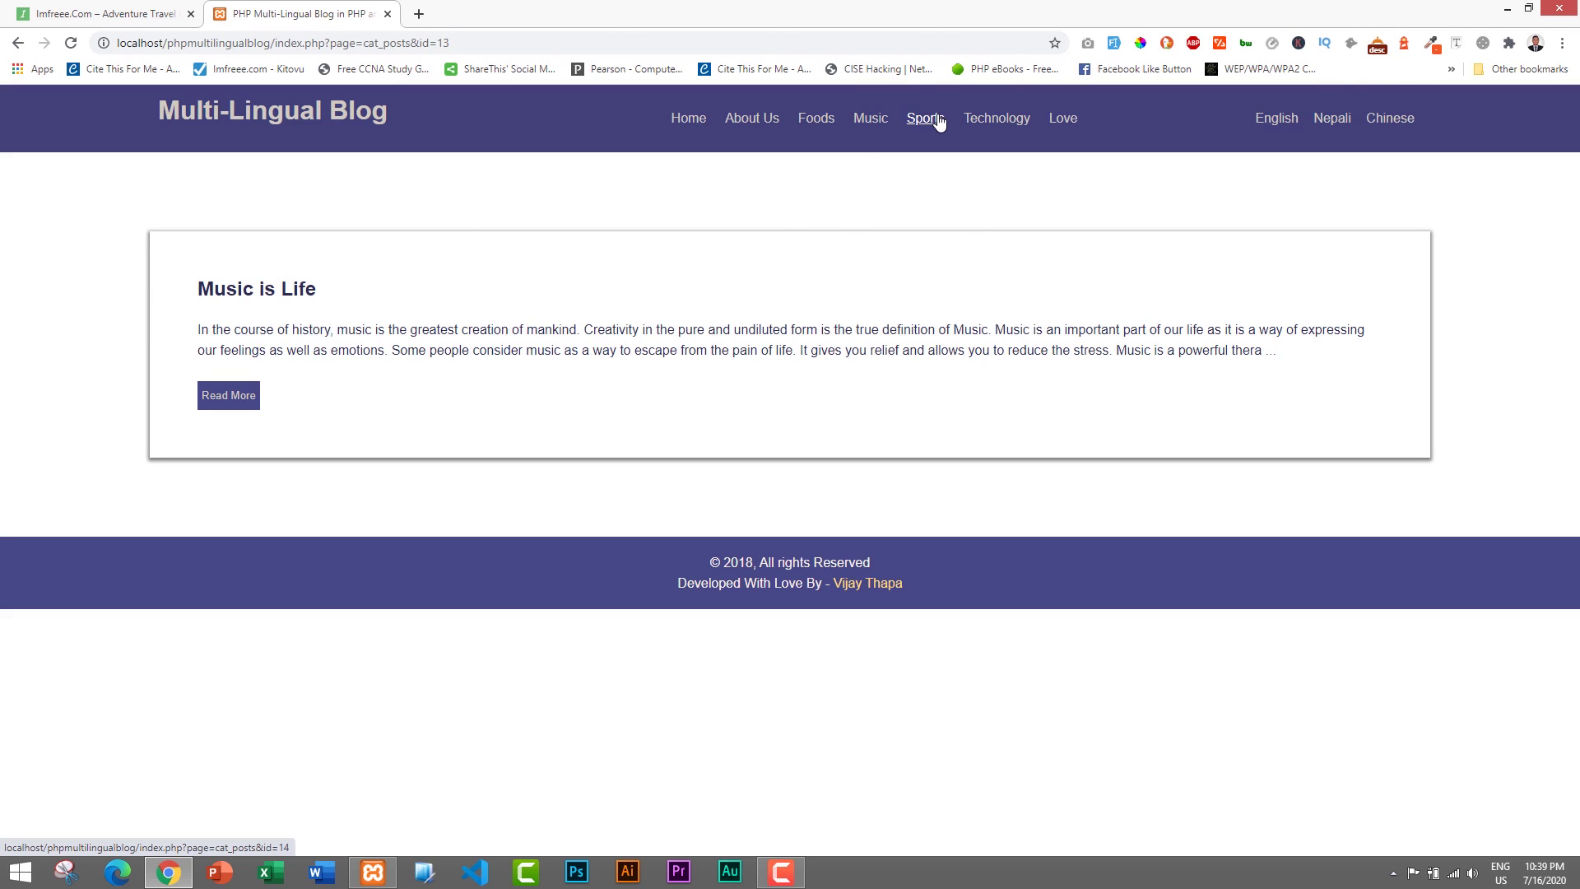
left_click(936, 120)
left_click(975, 121)
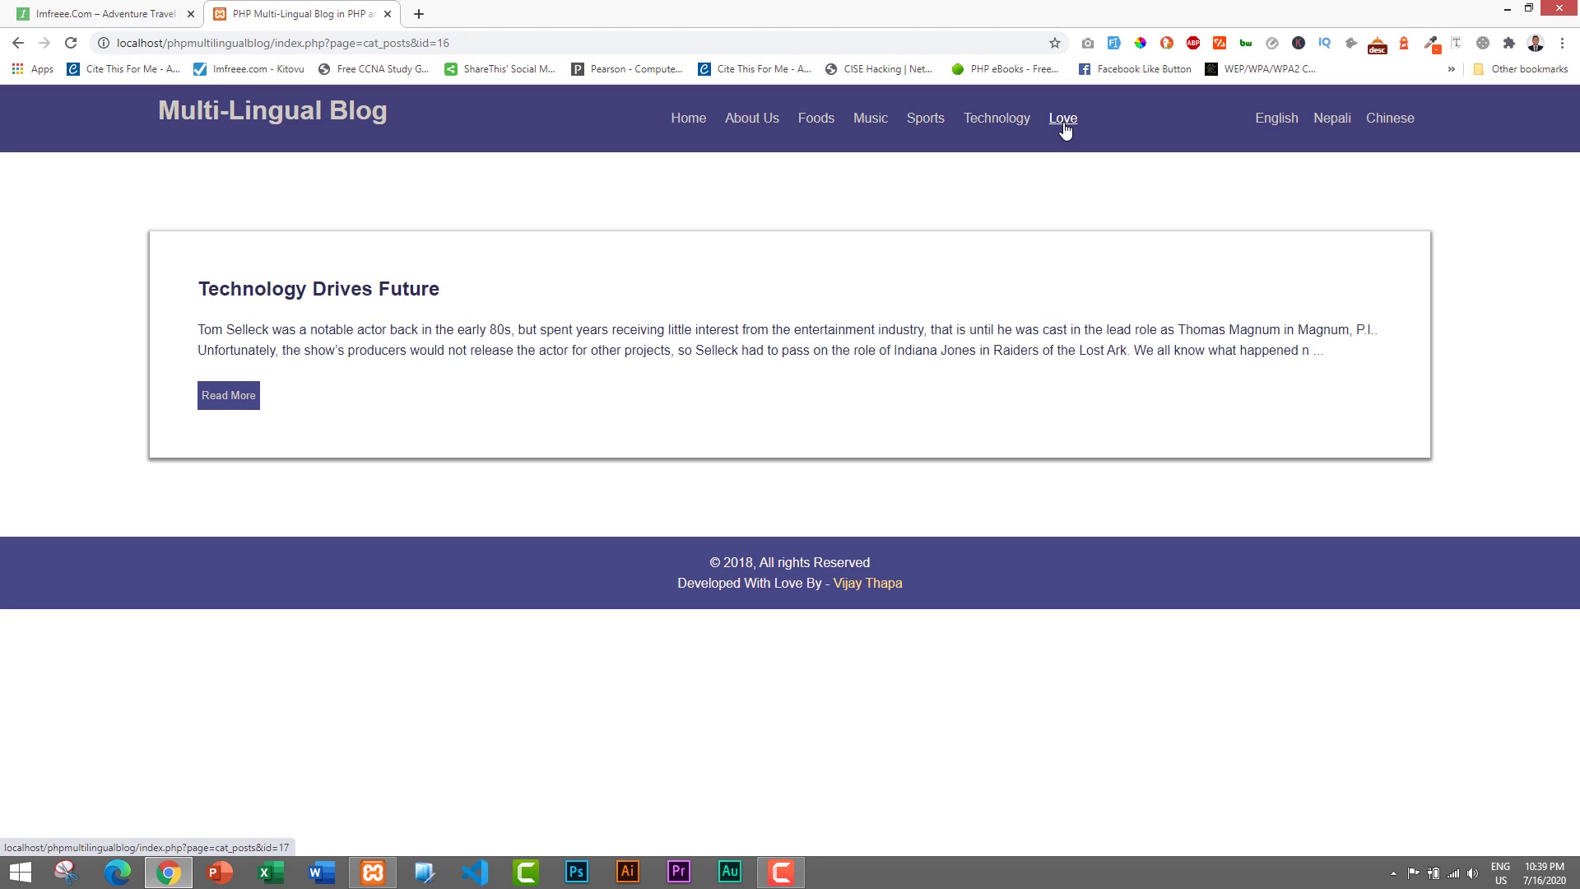
left_click(1063, 120)
left_click(870, 127)
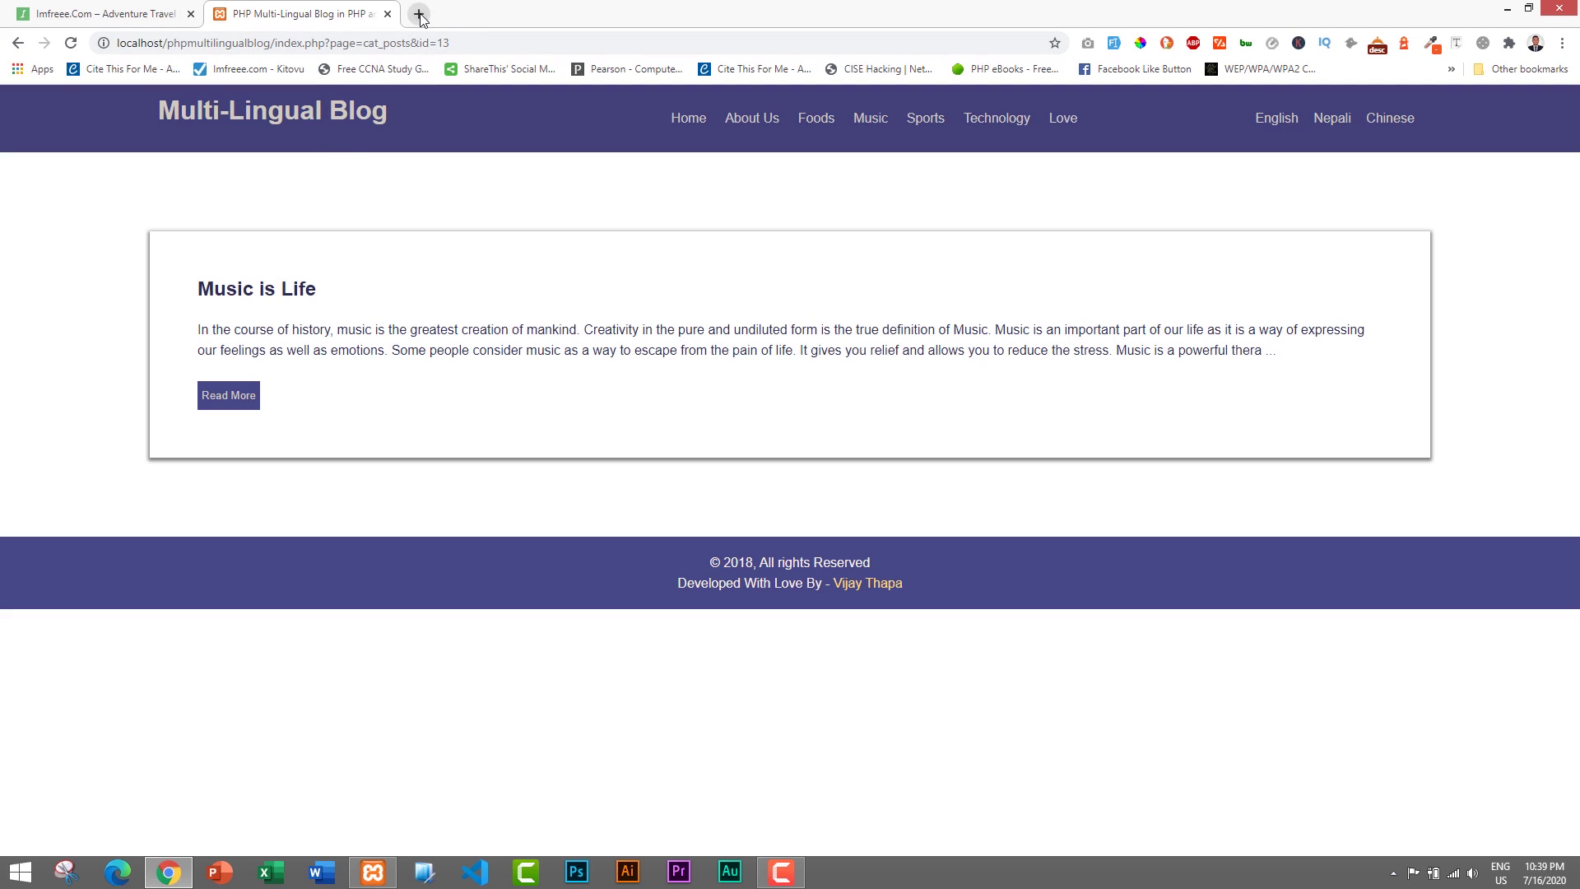
Step: Go to localhost/phpmultilingualblog/admin in a new Chrome tab
left_click(419, 14)
type("localhost/phpmyadmin")
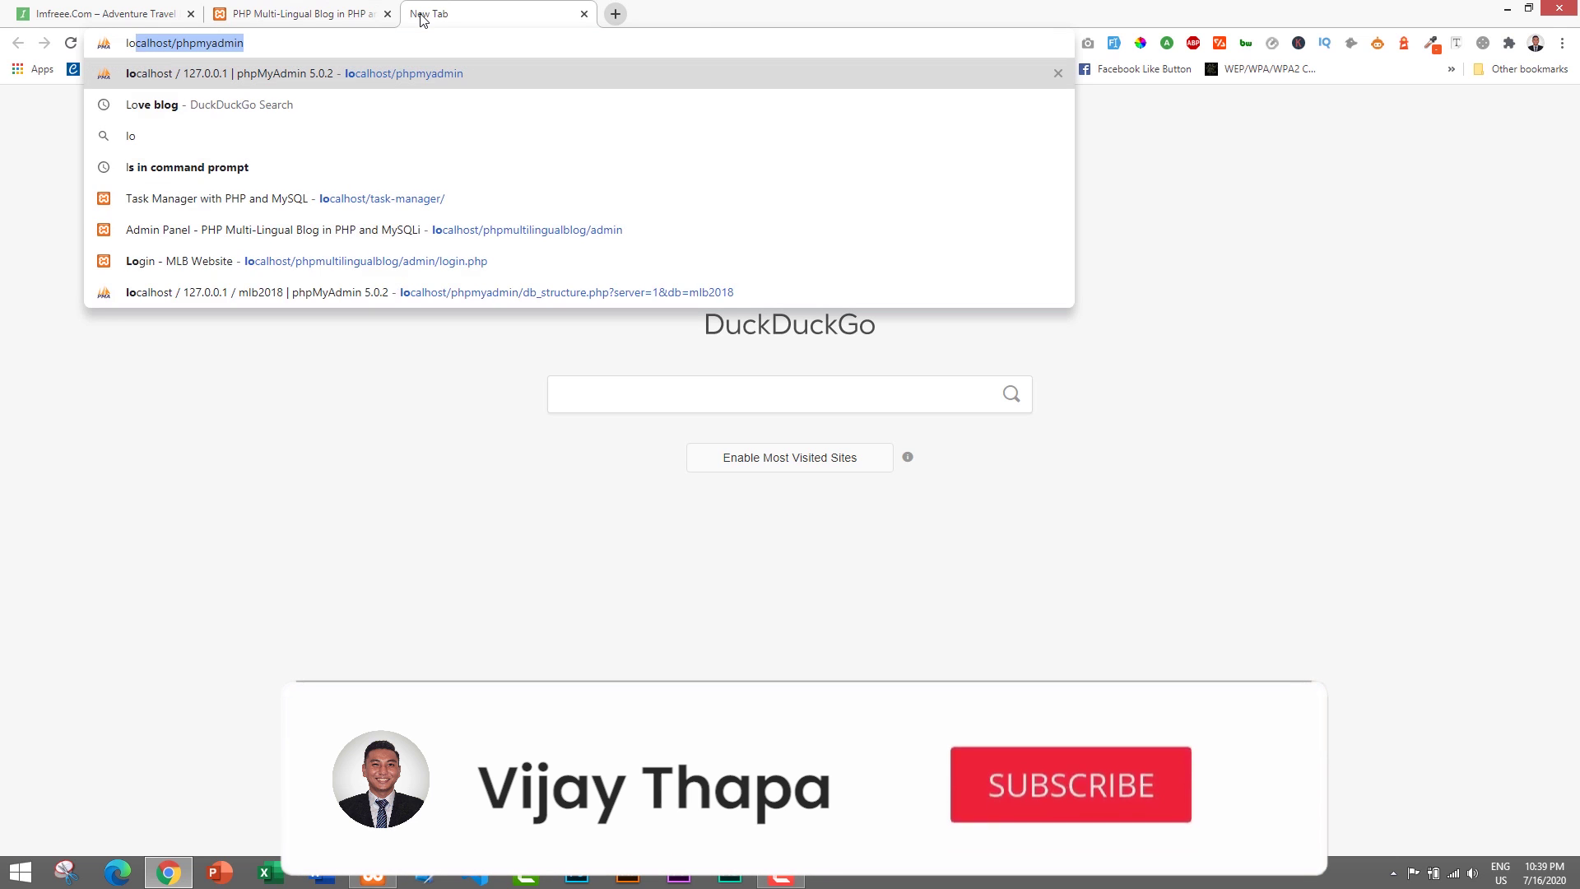
key("Right")
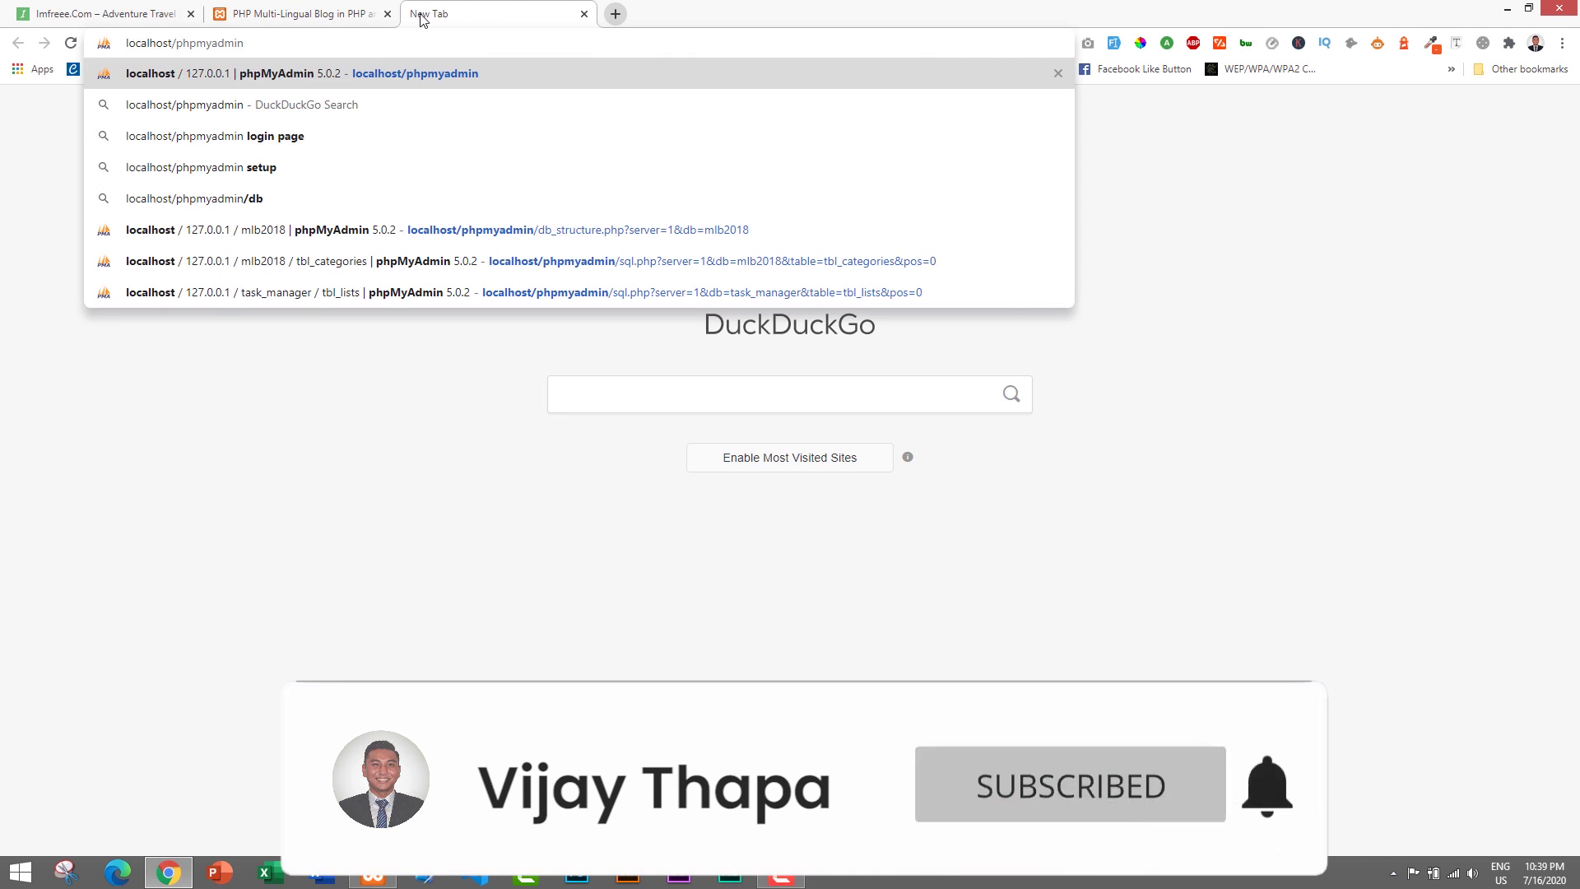
key("BackSpace")
key("BackSpace")
key("BackSpace")
key("BackSpace")
key("BackSpace")
key("BackSpace")
key("BackSpace")
key("BackSpace")
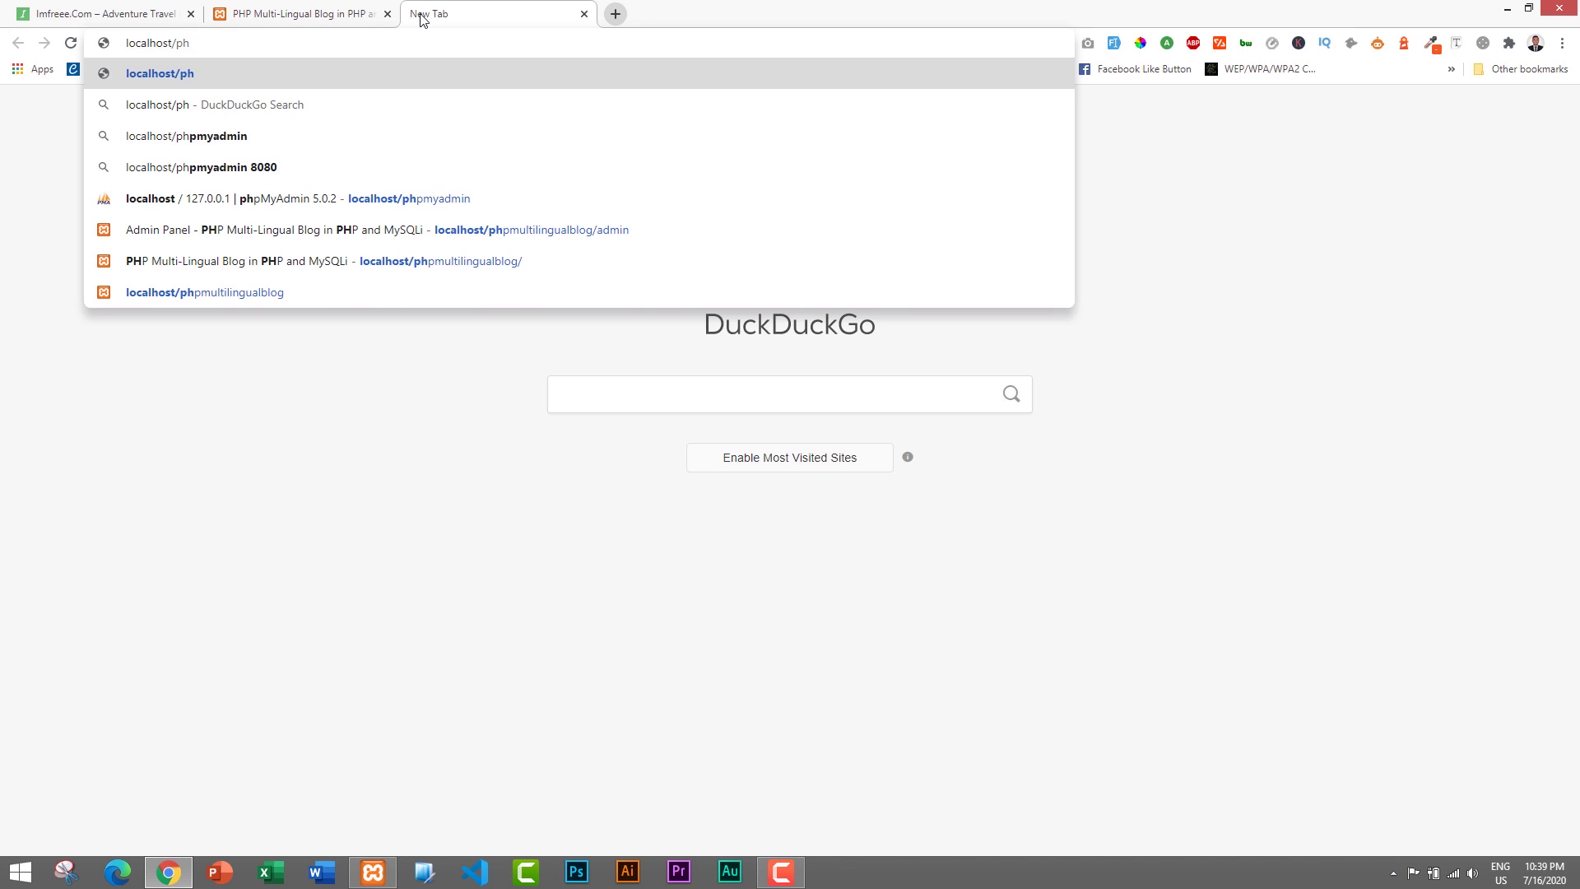
type("pmul")
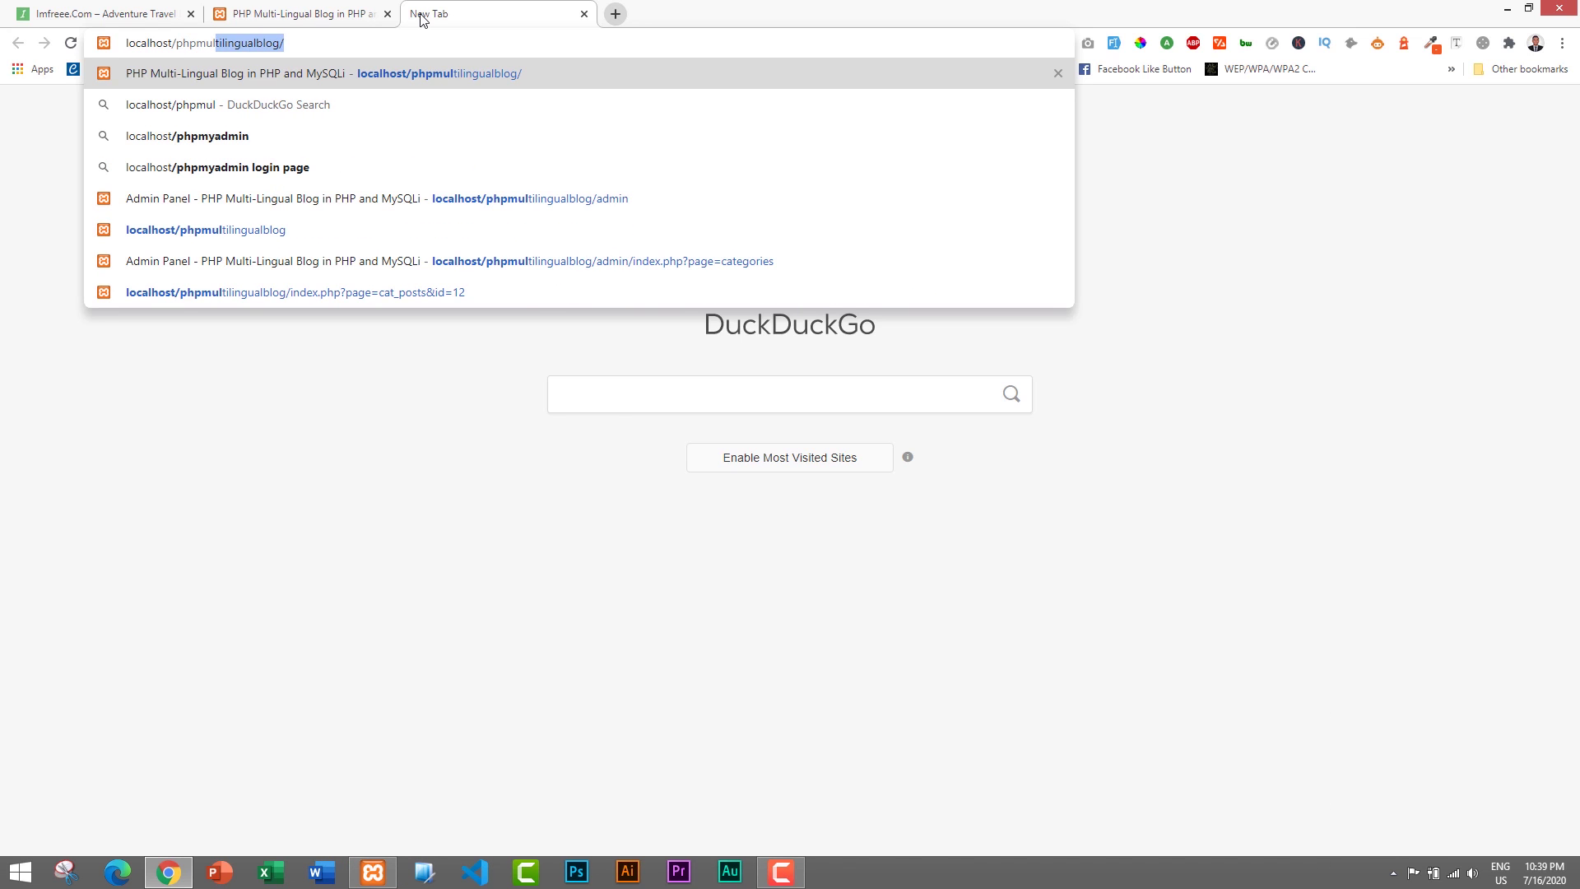
key("Right")
type("adm")
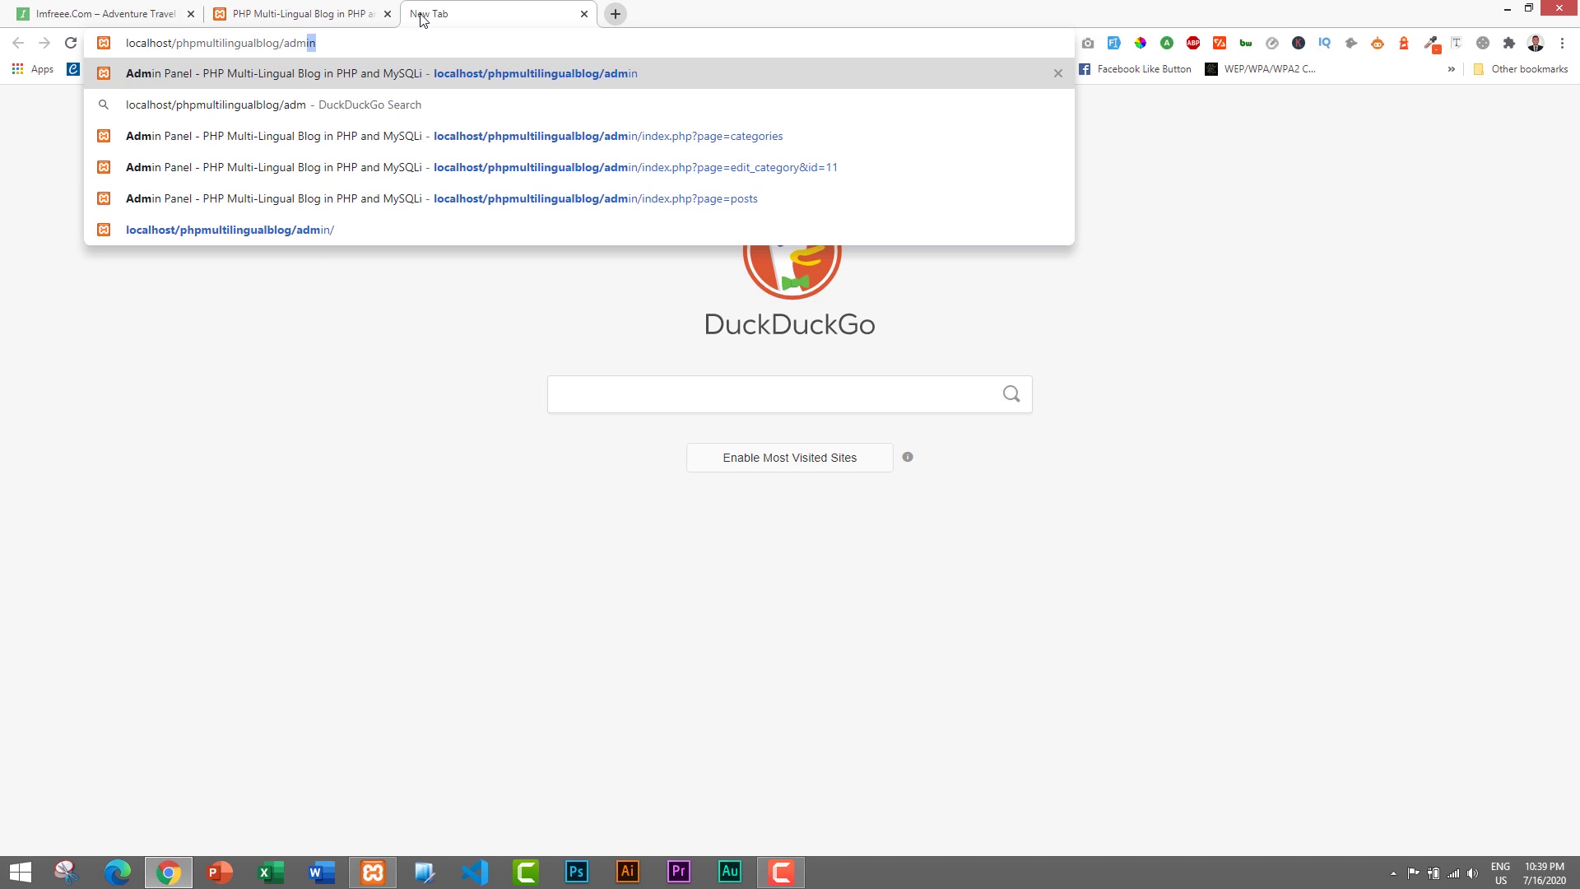
type("in")
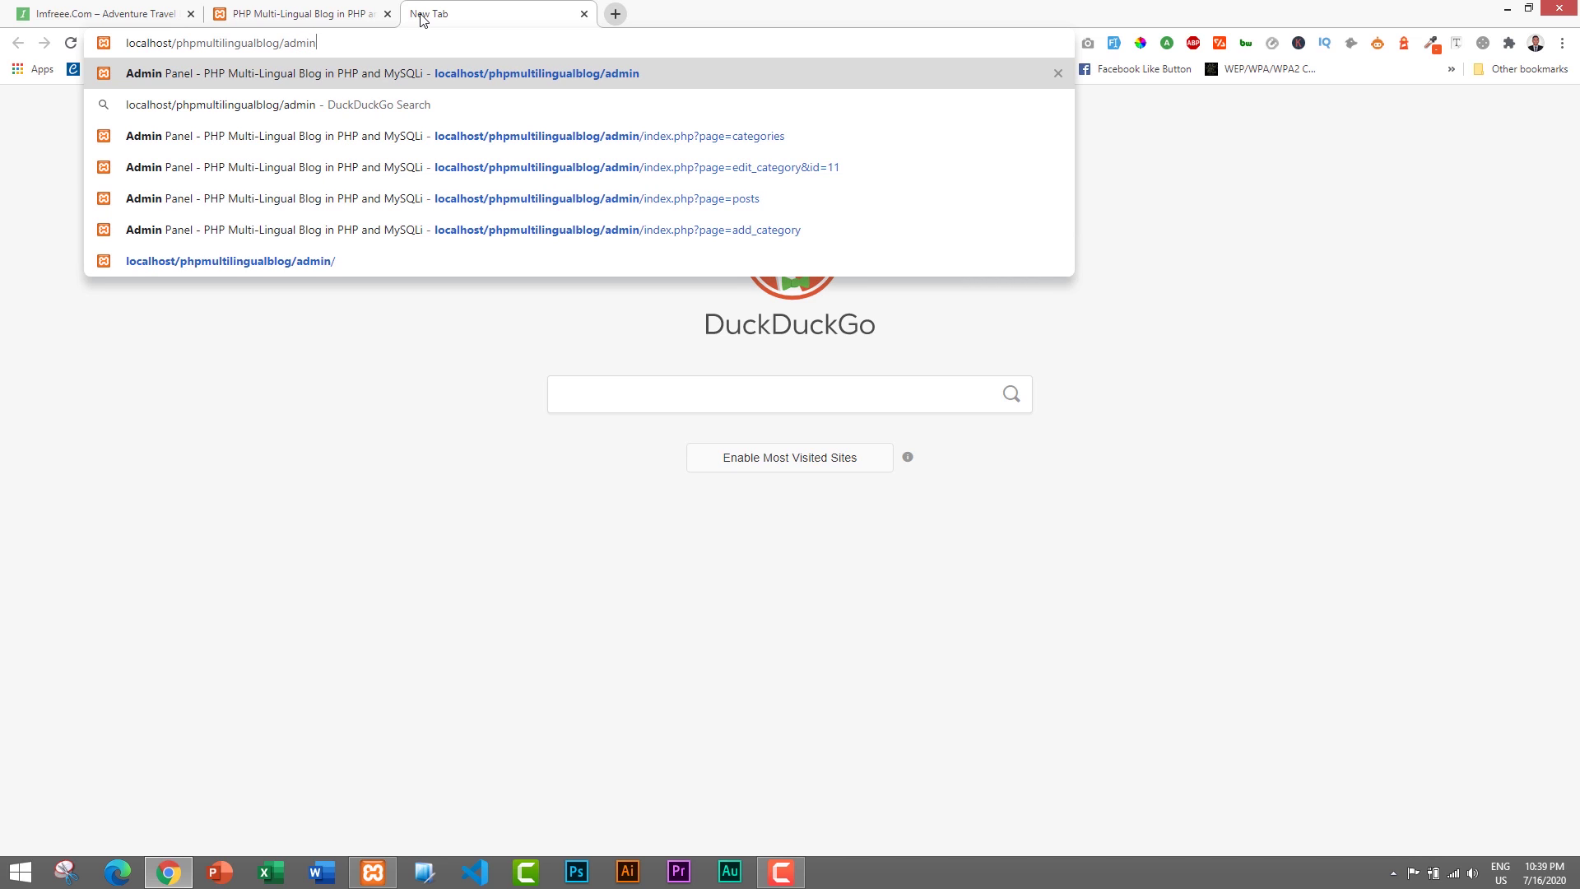
key("Return")
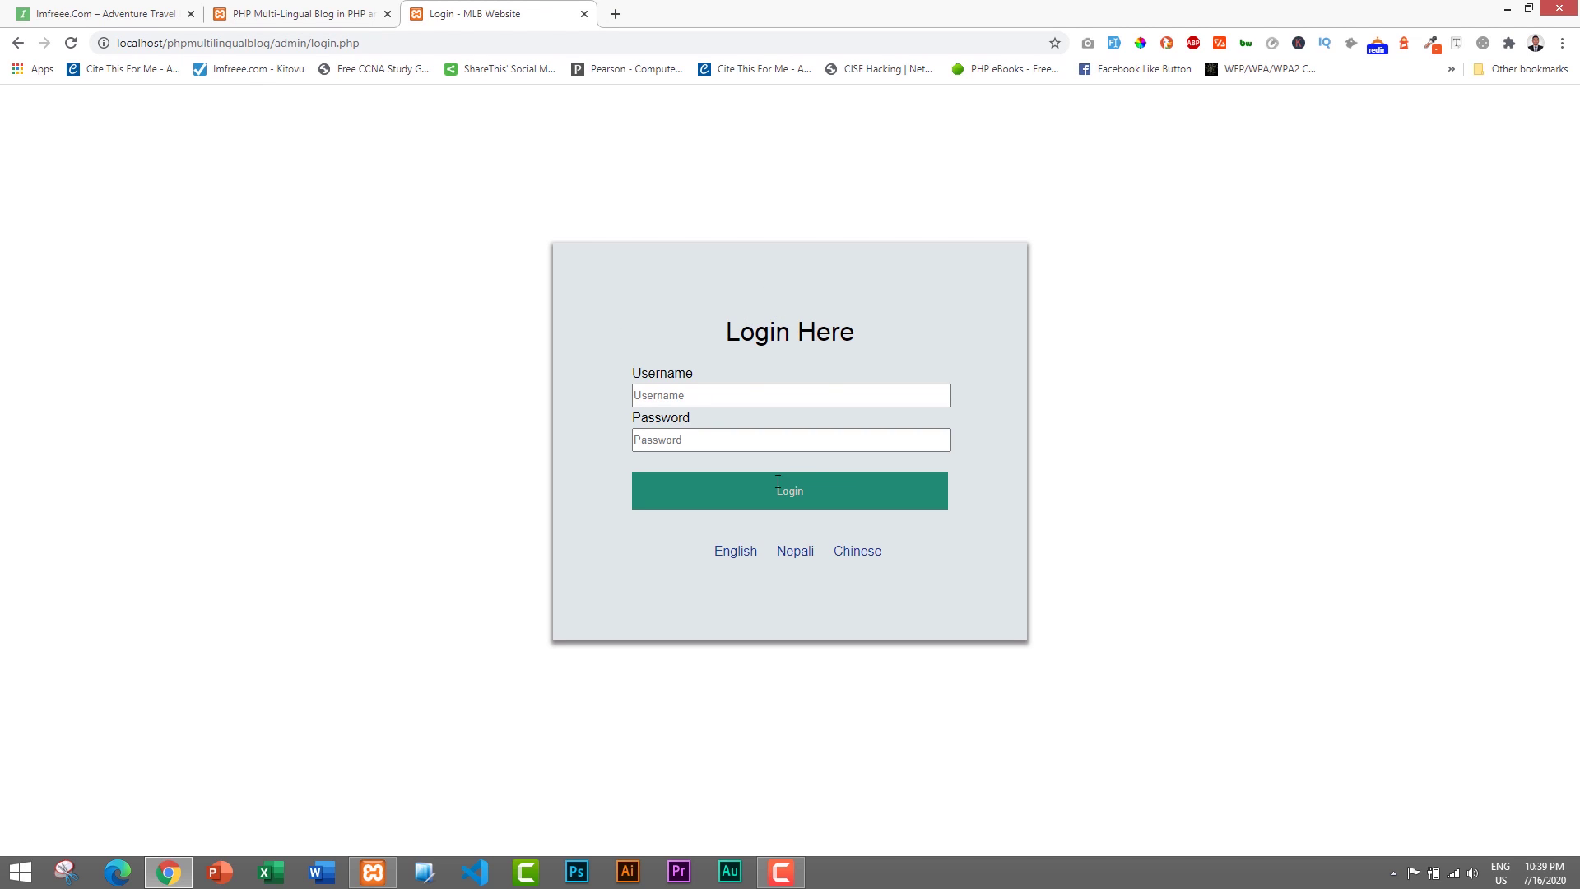
Step: Switch the login page to Nepali, then Chinese, then back to English
left_click(802, 553)
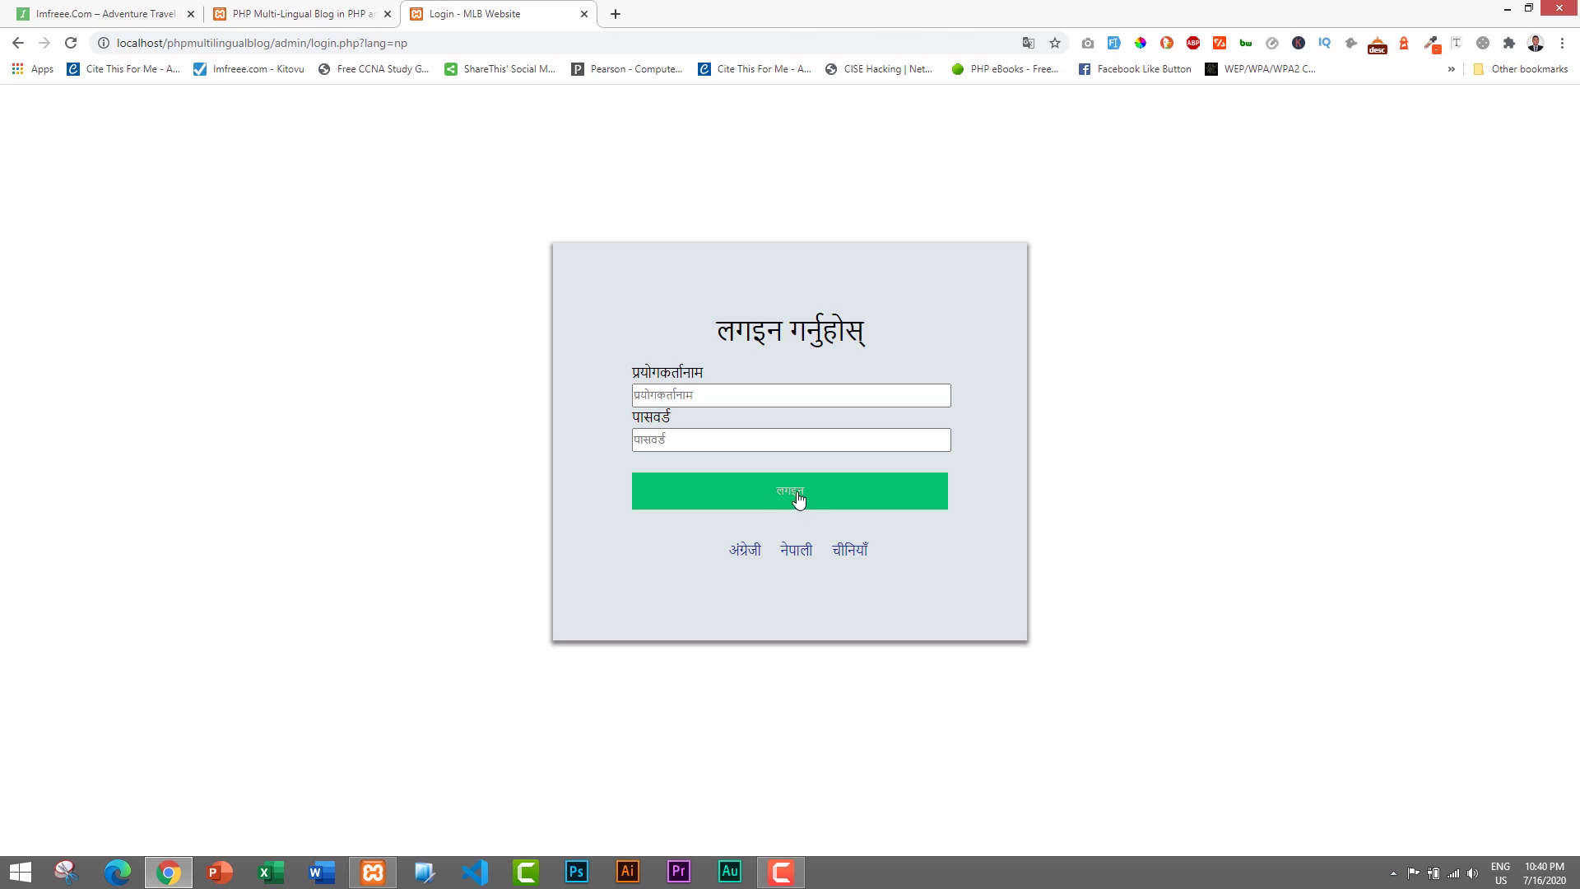
left_click(853, 561)
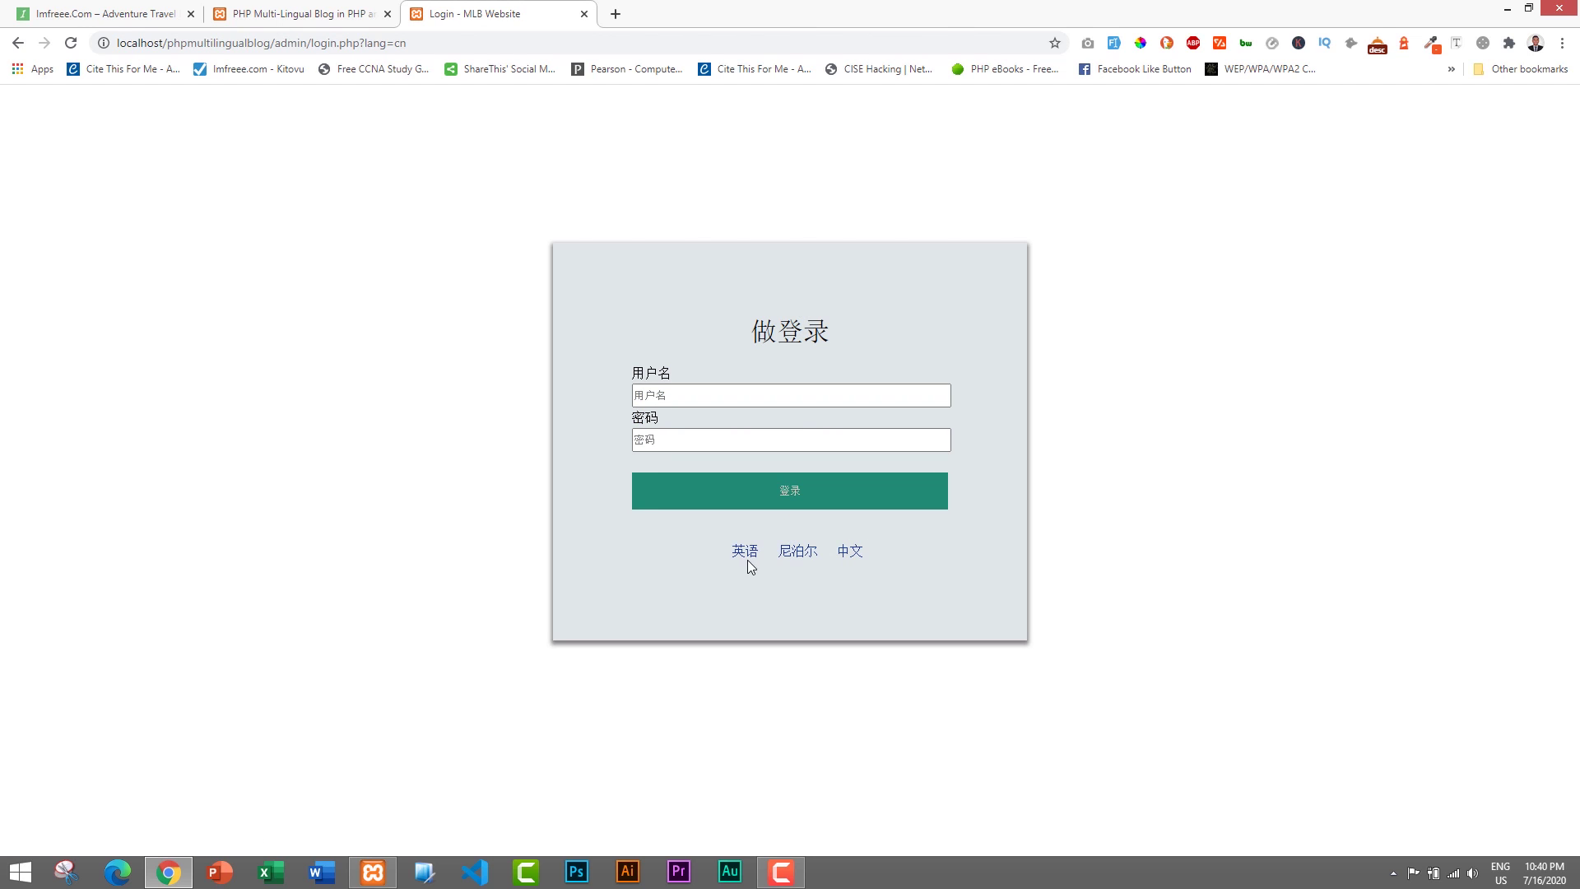
left_click(744, 555)
Step: Log in with the admin username and password
left_click(716, 394)
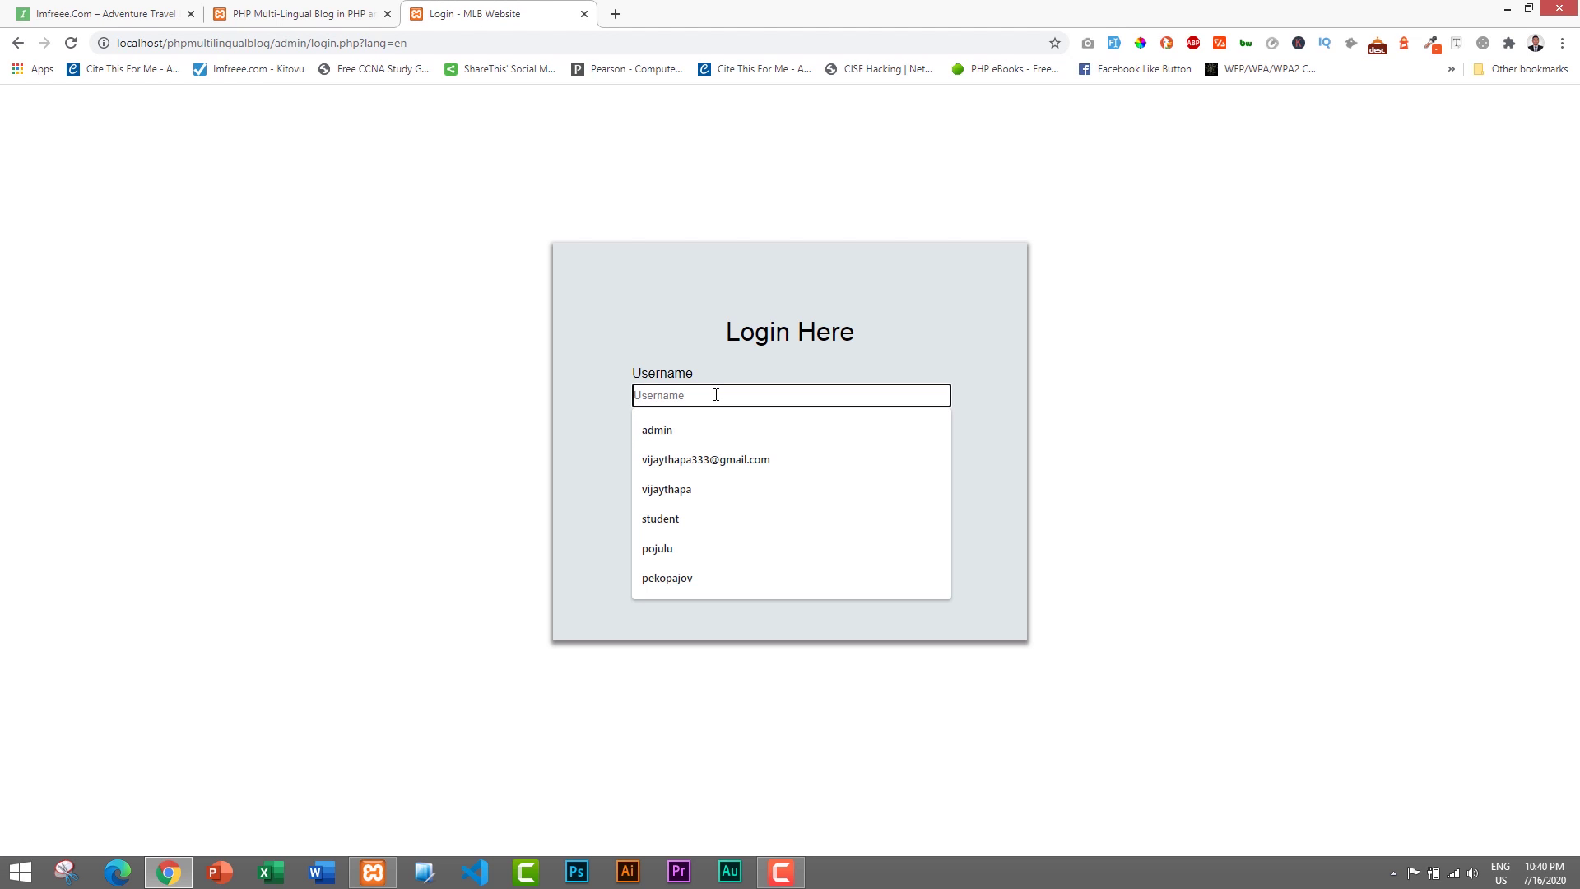
type("admin")
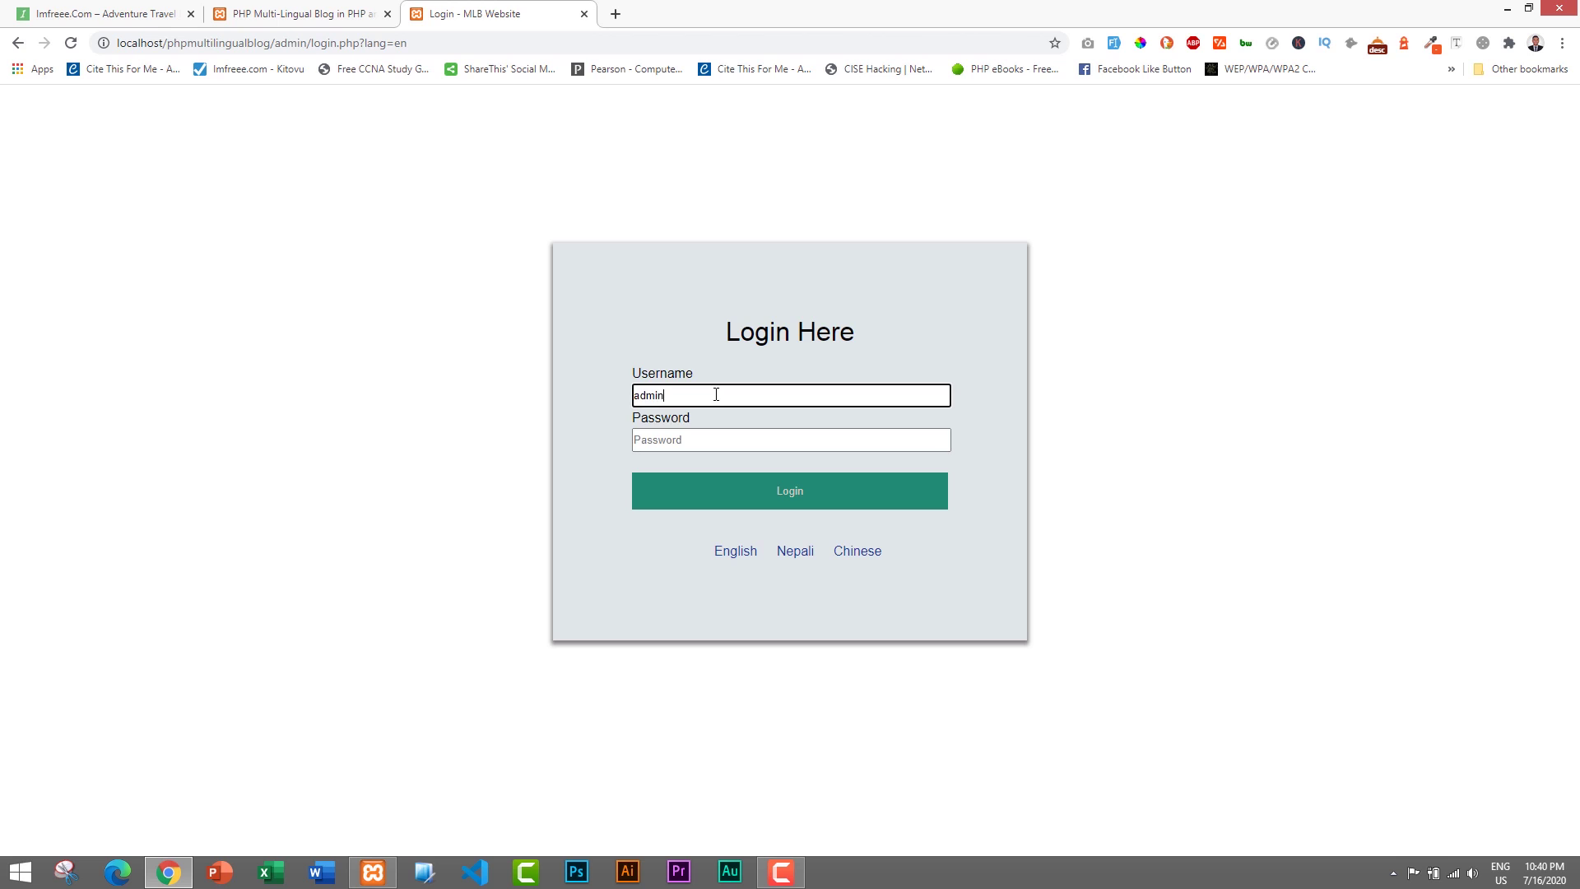
key("Tab")
type("a")
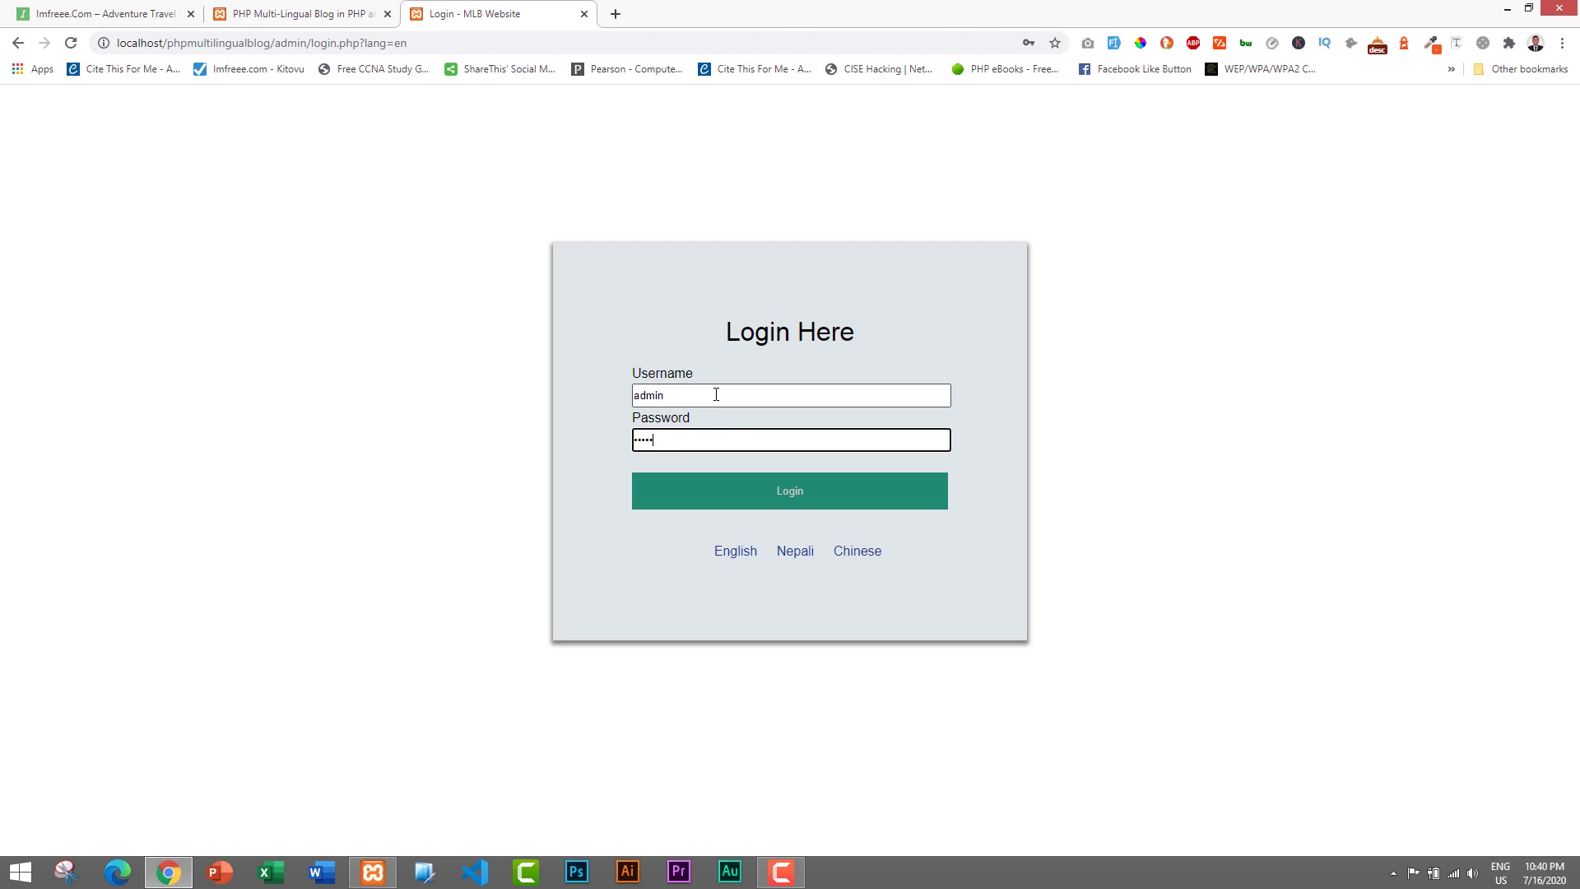
left_click(765, 493)
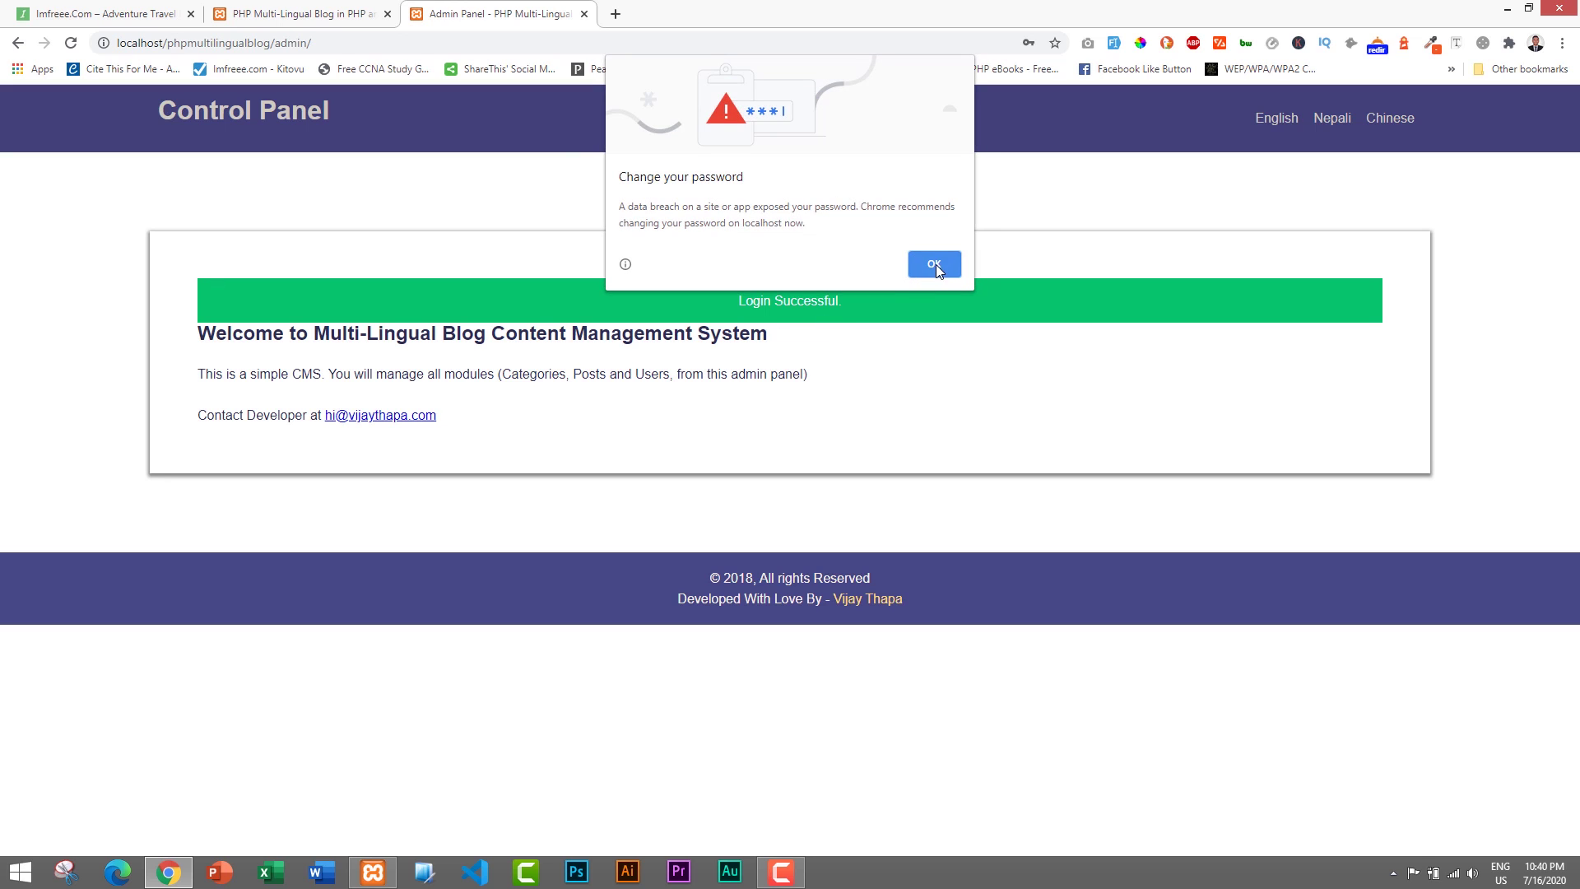
Step: Dismiss Chrome's password warning, reload the admin home, and open the Categories list
left_click(935, 263)
left_click(70, 43)
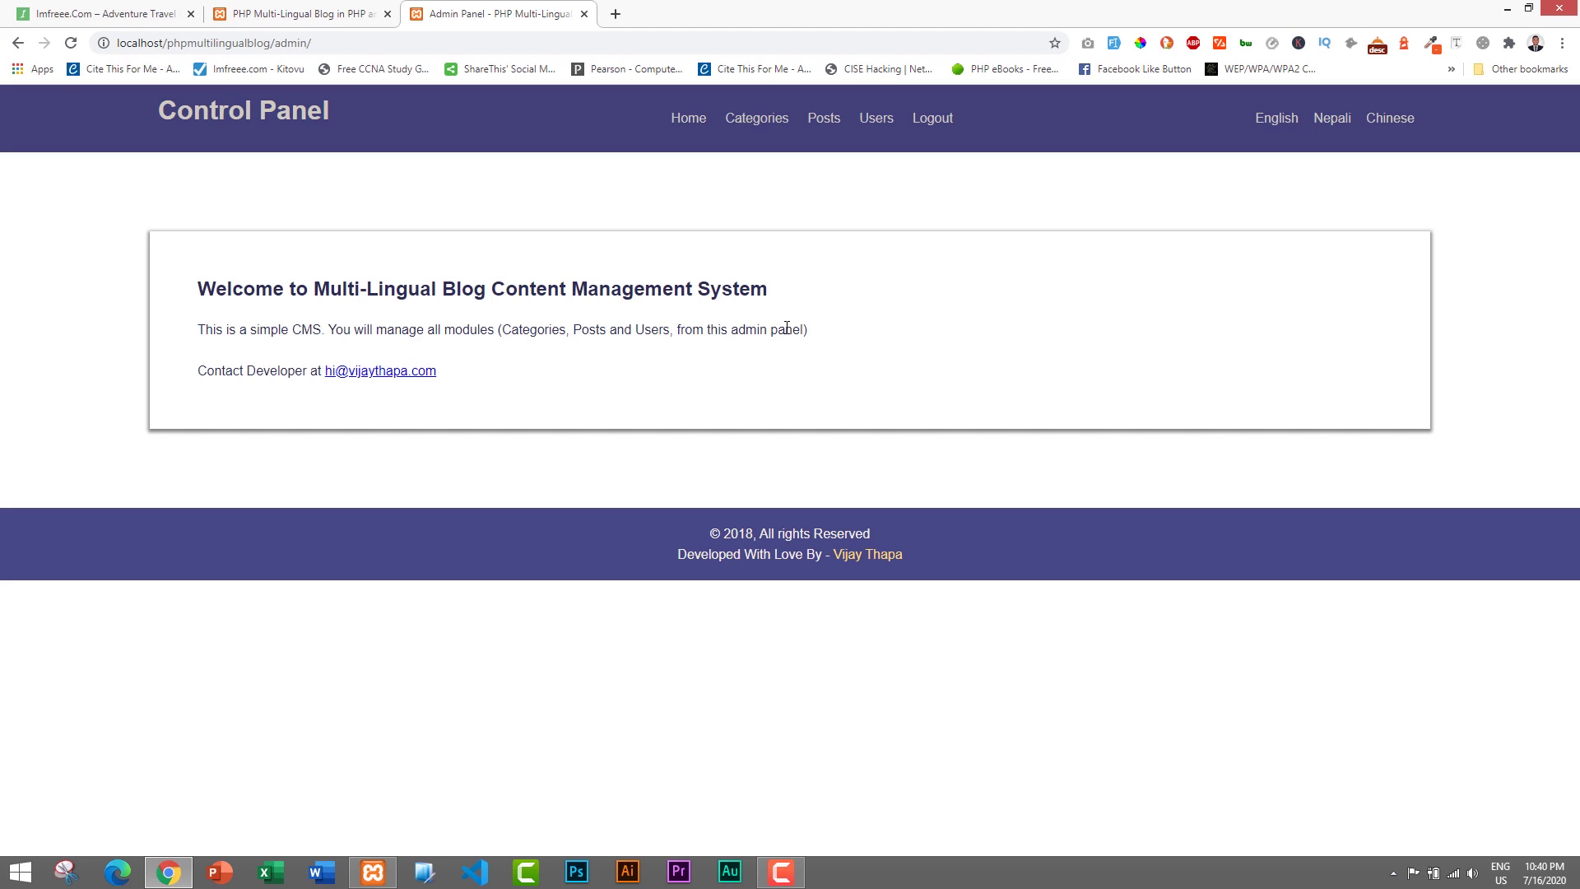
left_click_drag(438, 372, 325, 371)
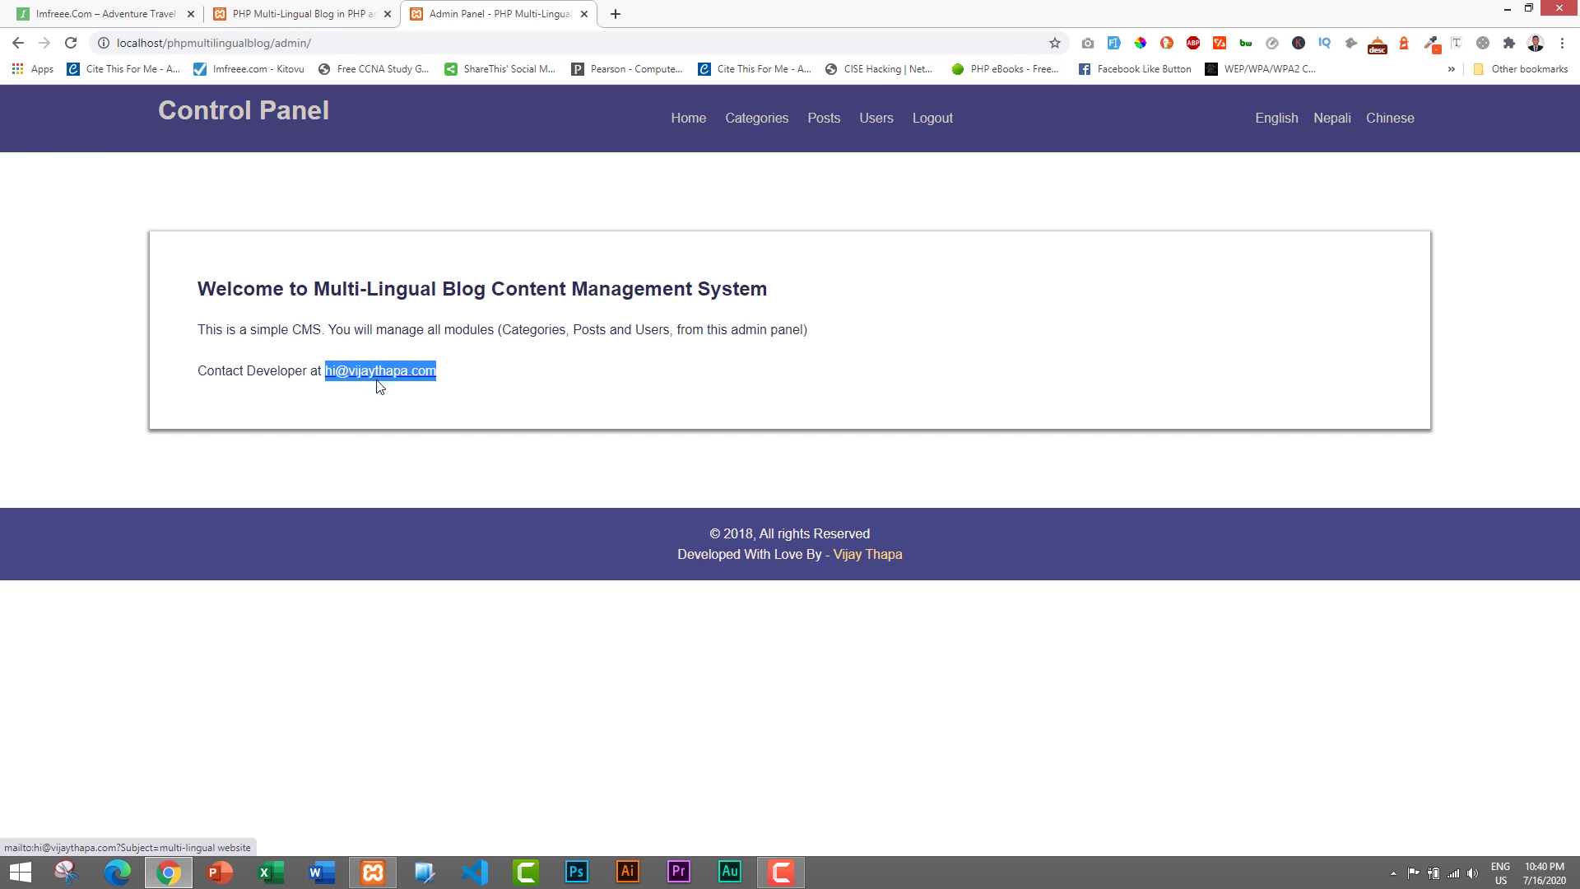
left_click(484, 372)
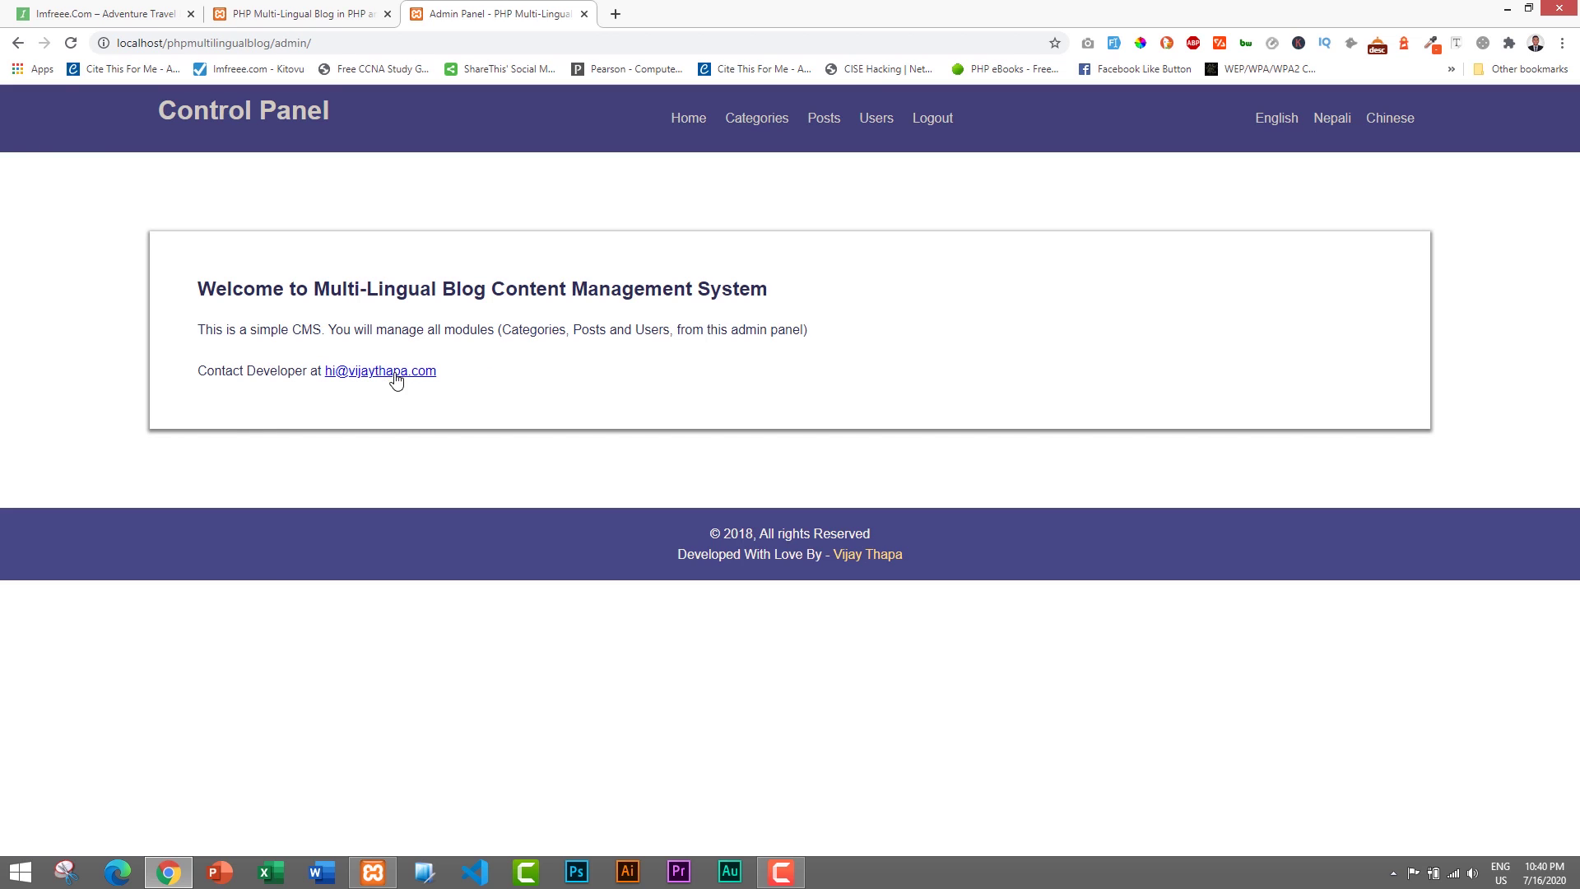
left_click(763, 125)
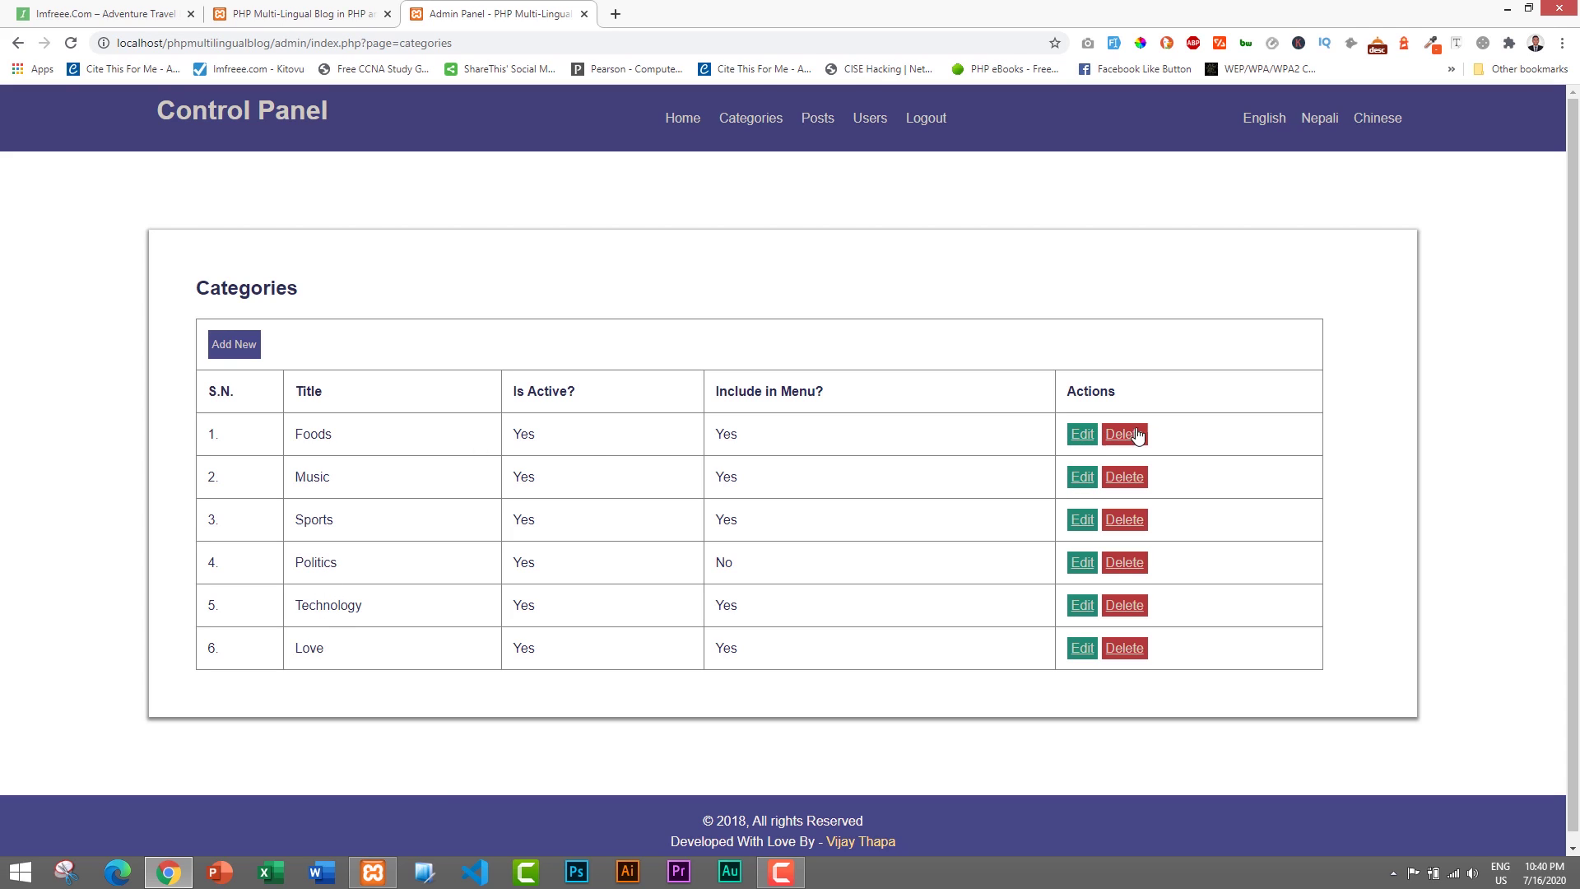
Step: Start a new category titled 'Culture' in English and open a new browser tab
left_click(233, 349)
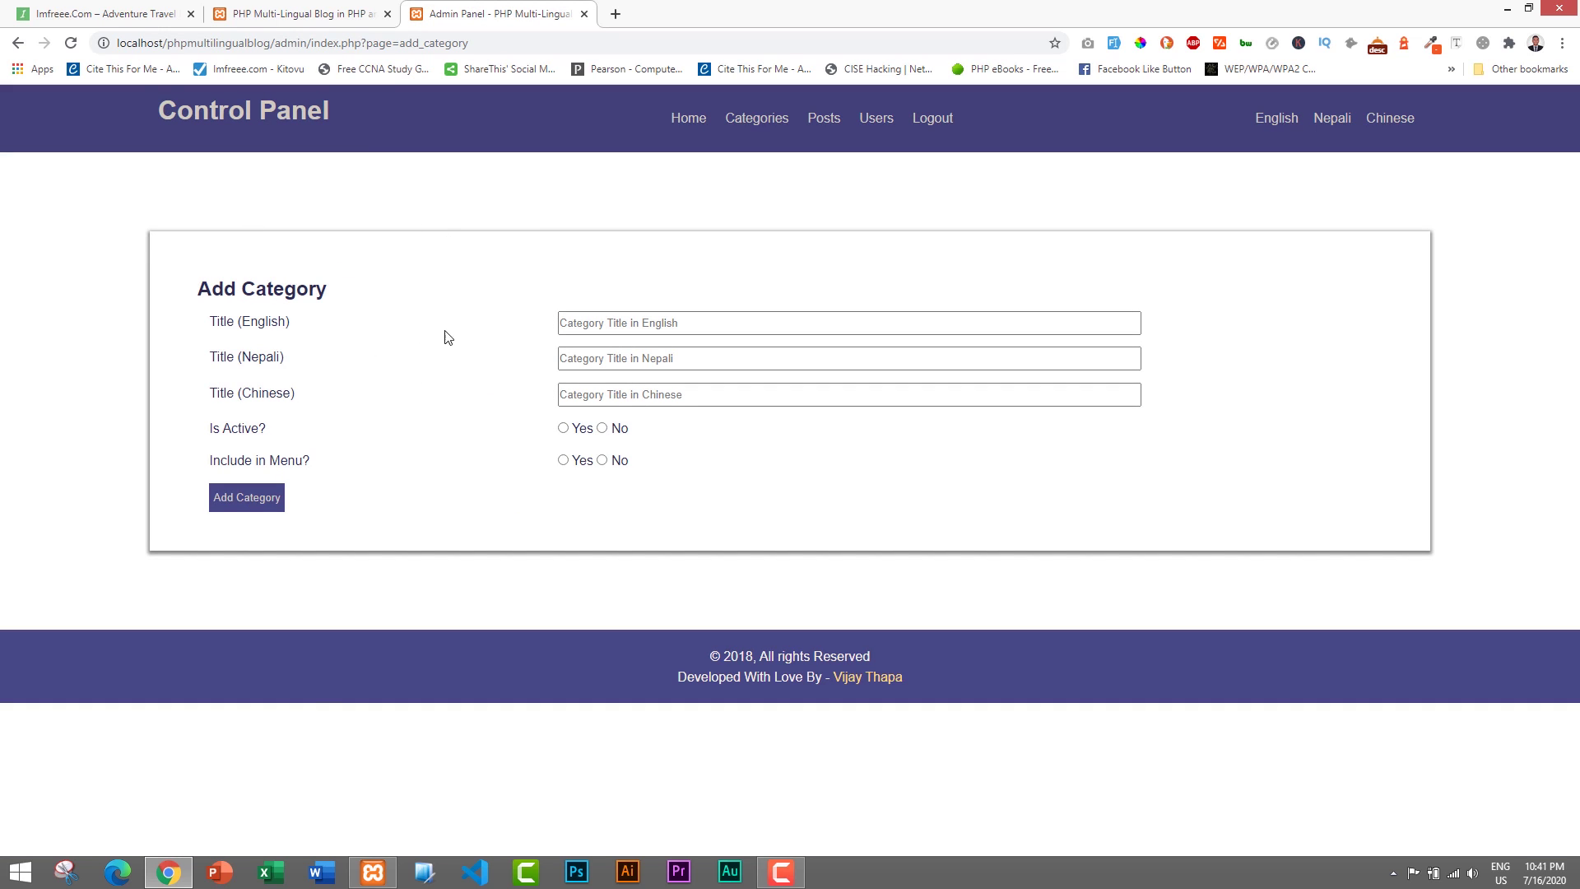
left_click(599, 321)
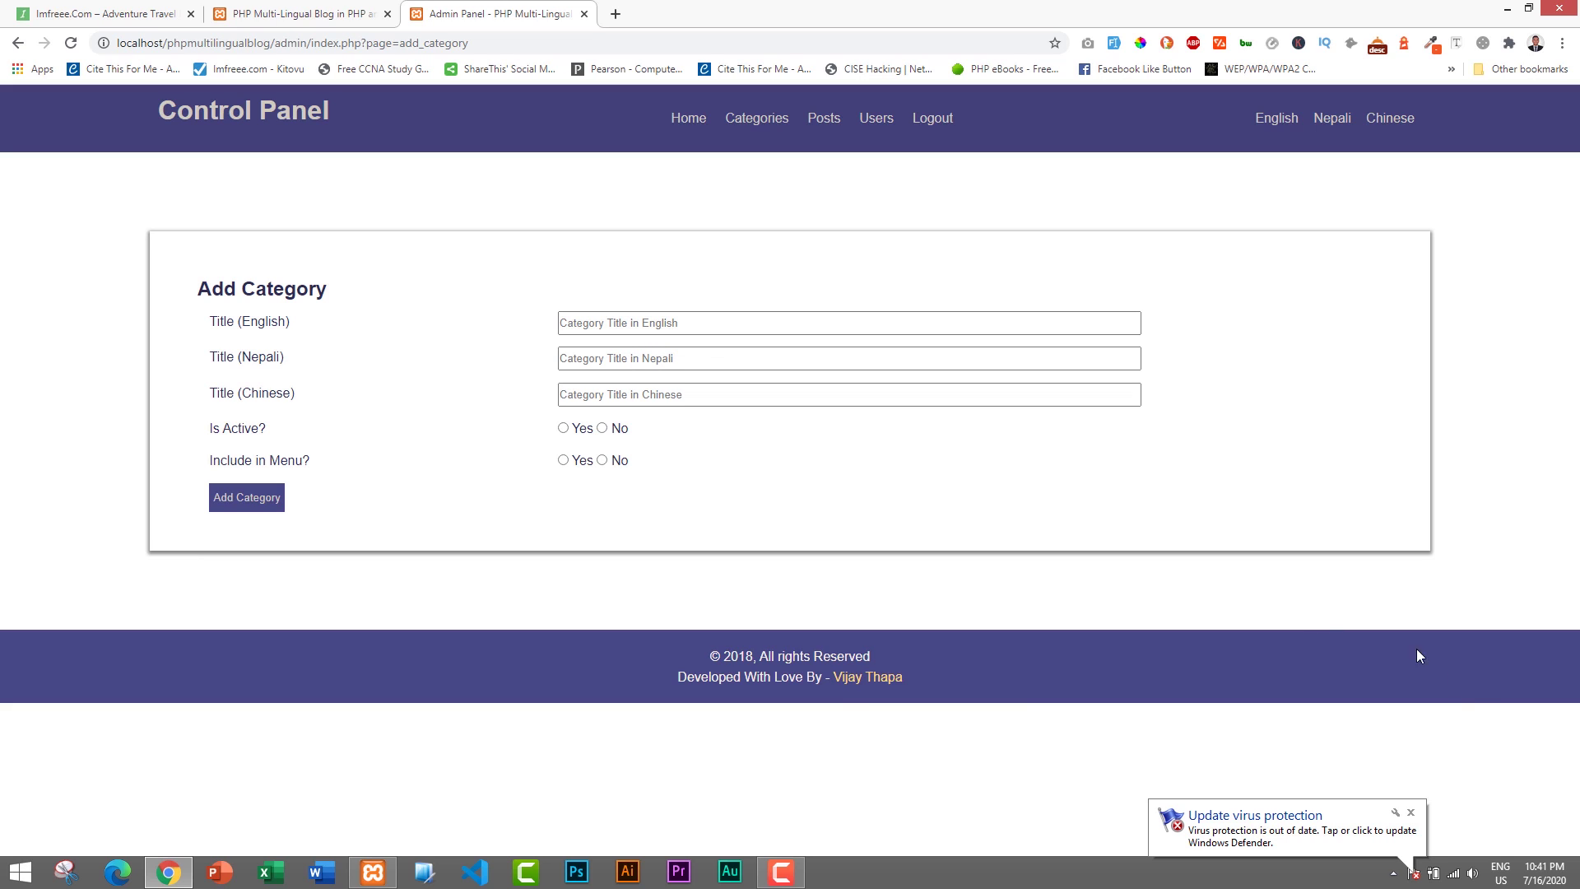
left_click(1410, 812)
left_click(593, 322)
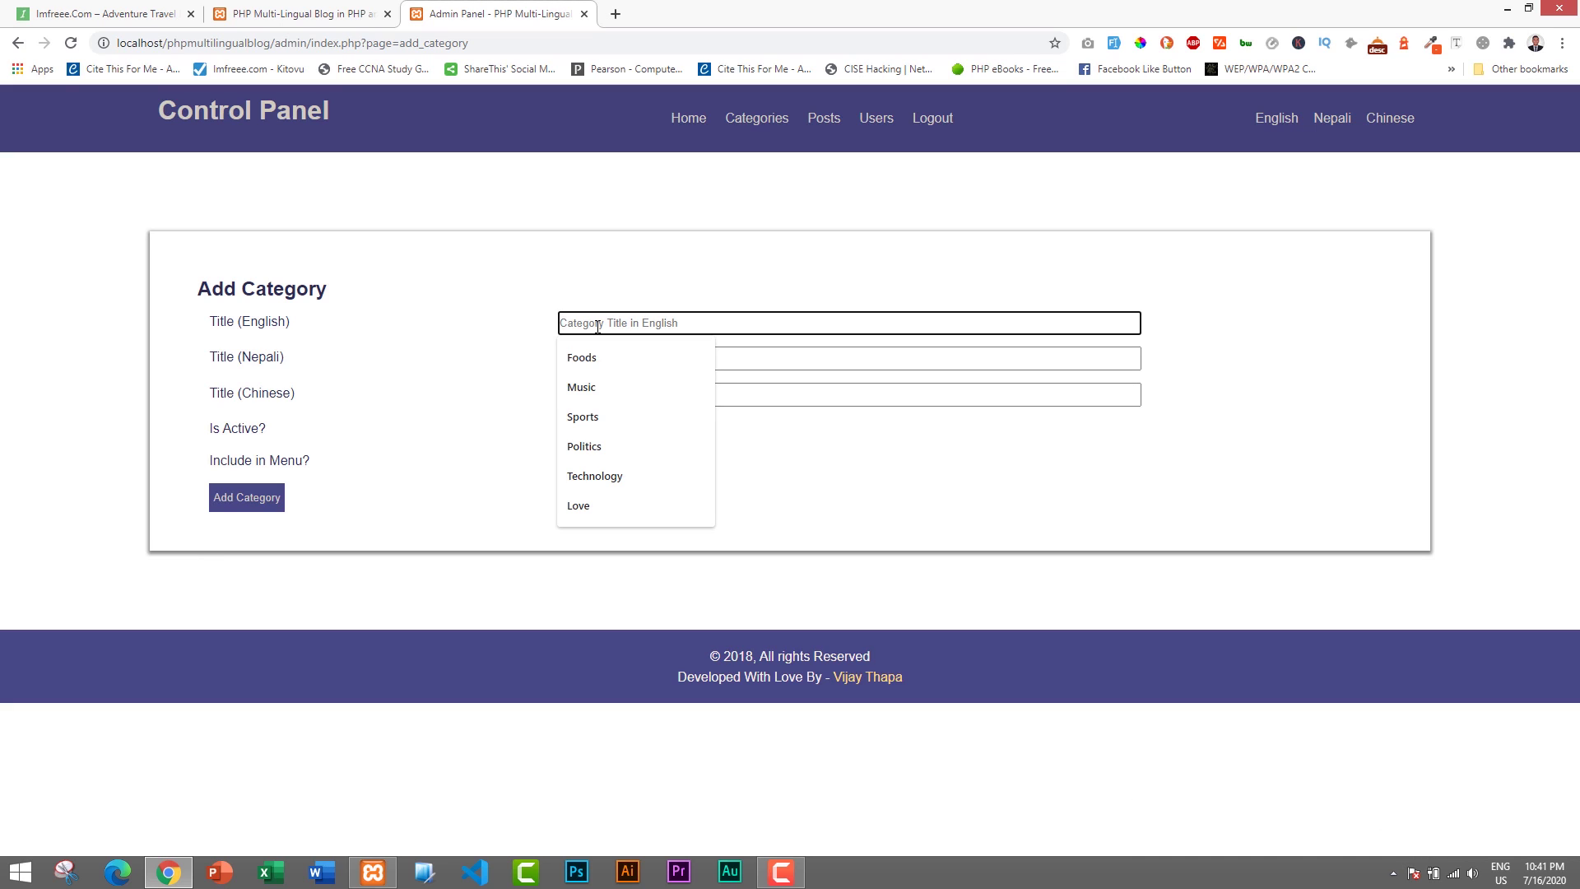
type("Culture")
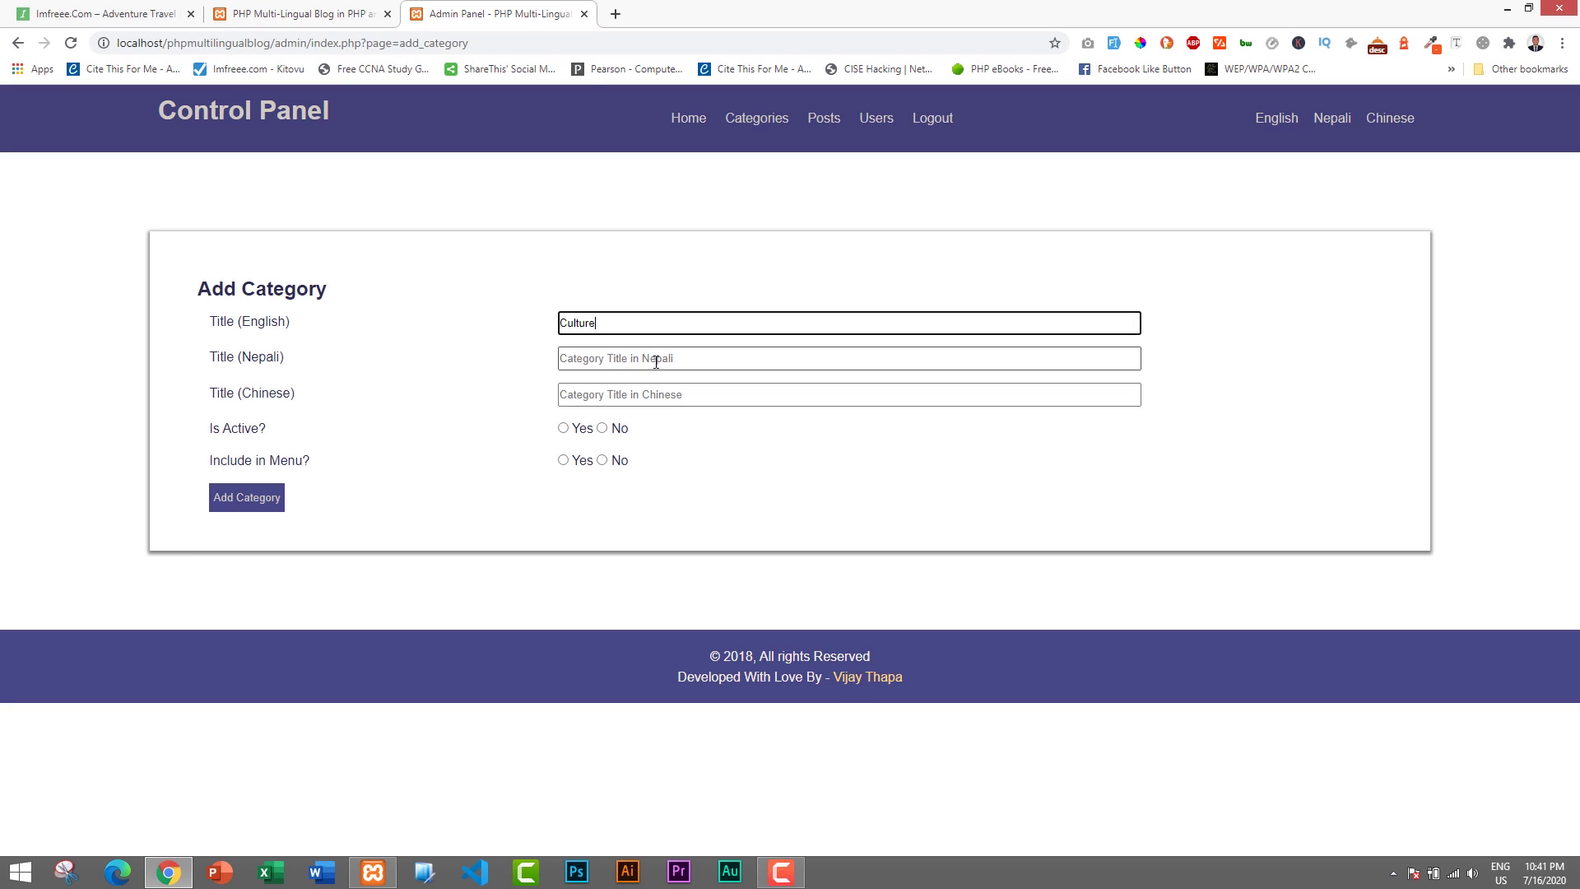
left_click(613, 15)
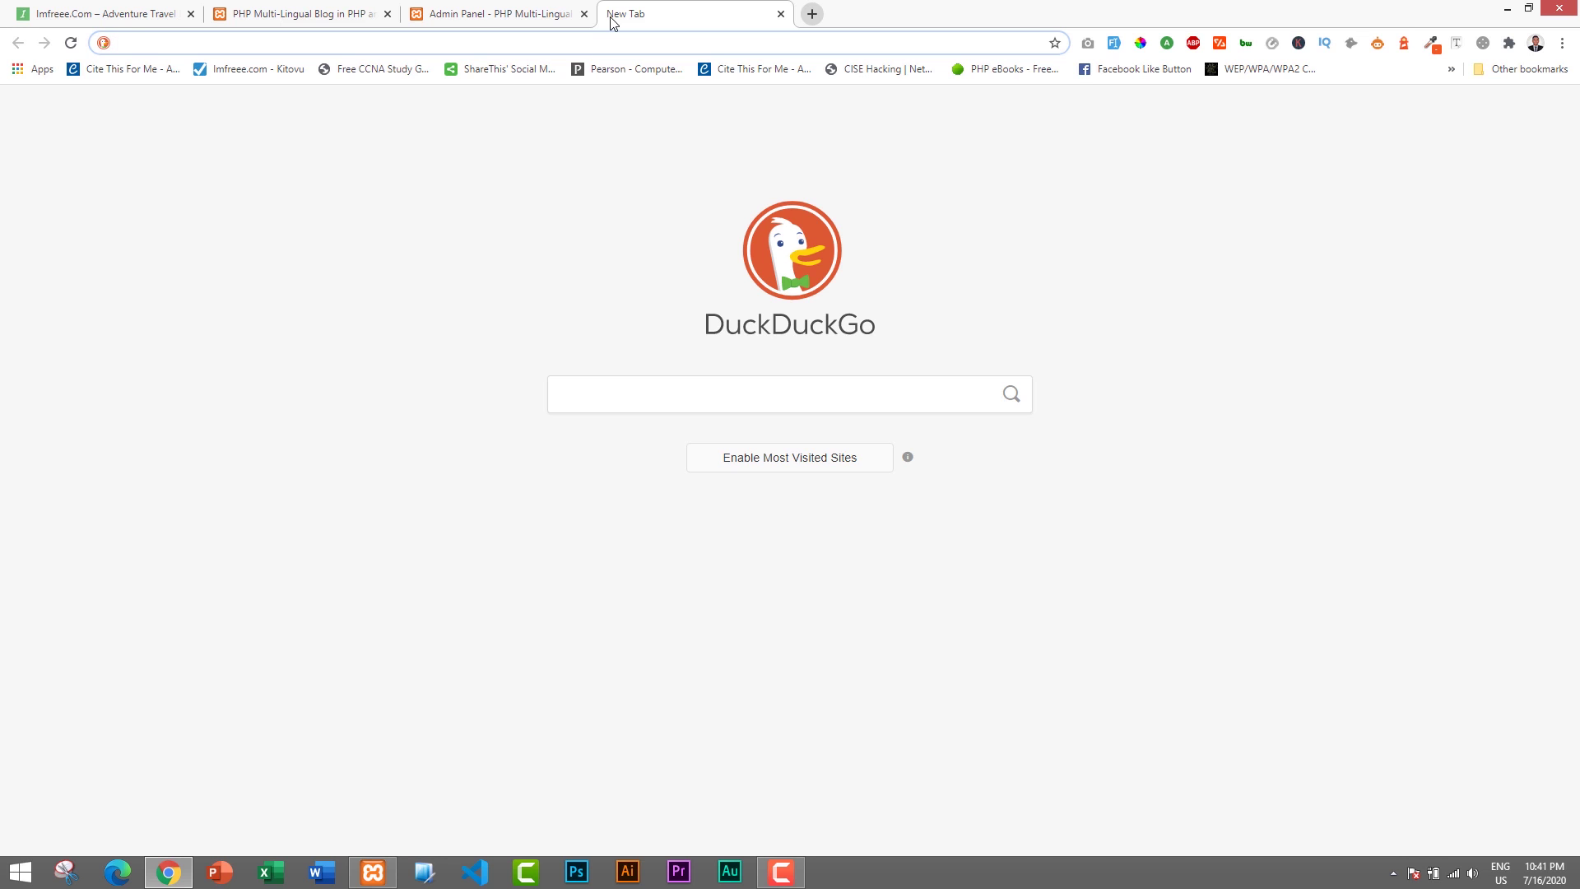
Step: Find Google Translate and enter 'Culture' as the source text
type("Google Tra")
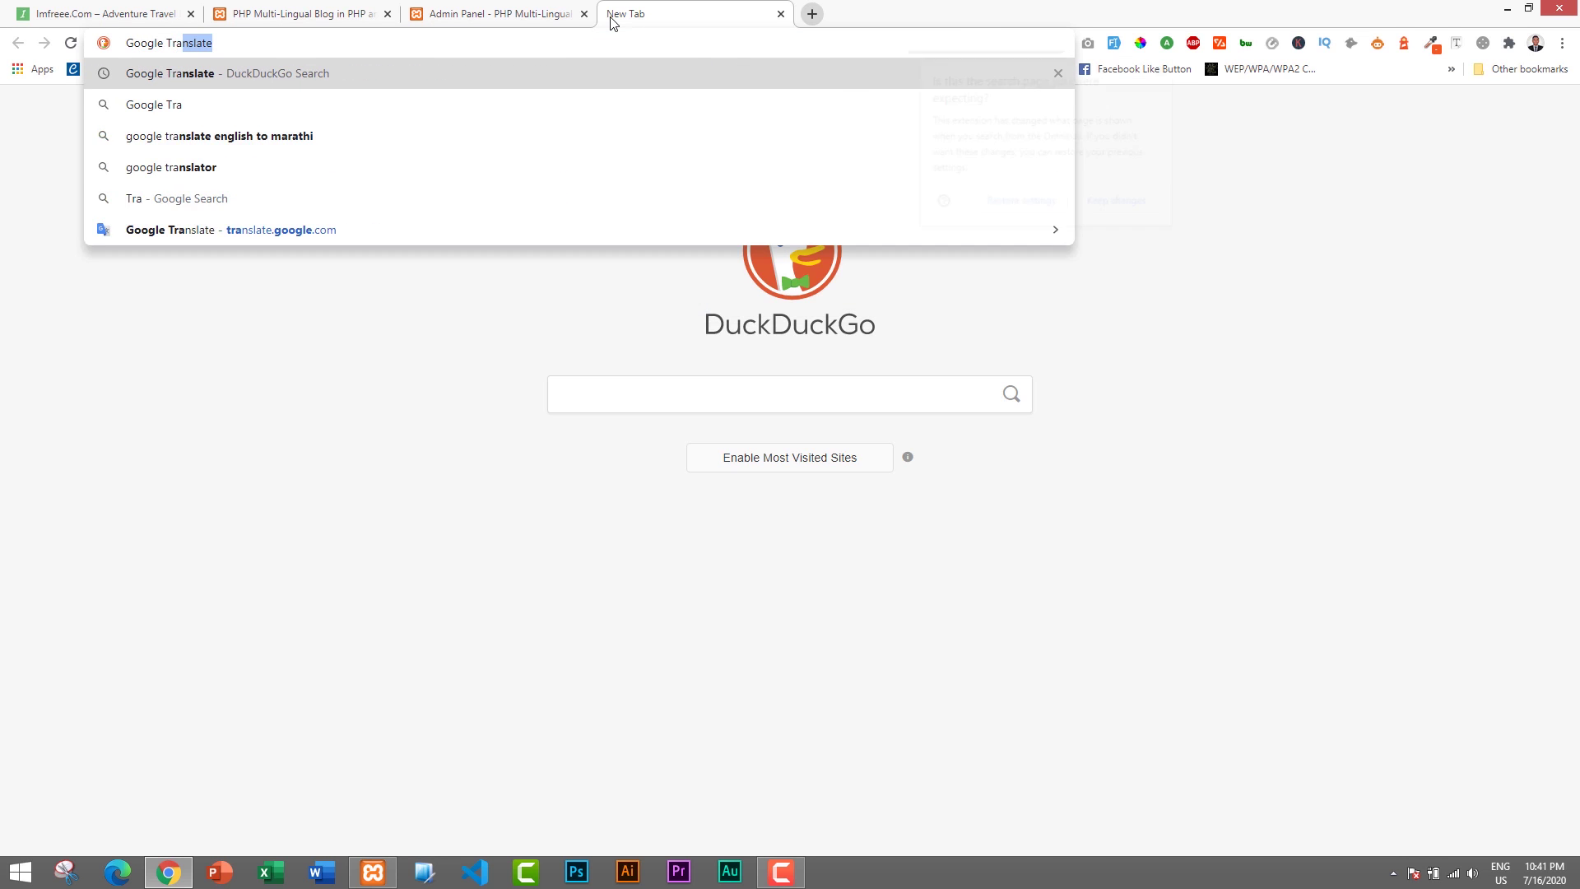
key("Return")
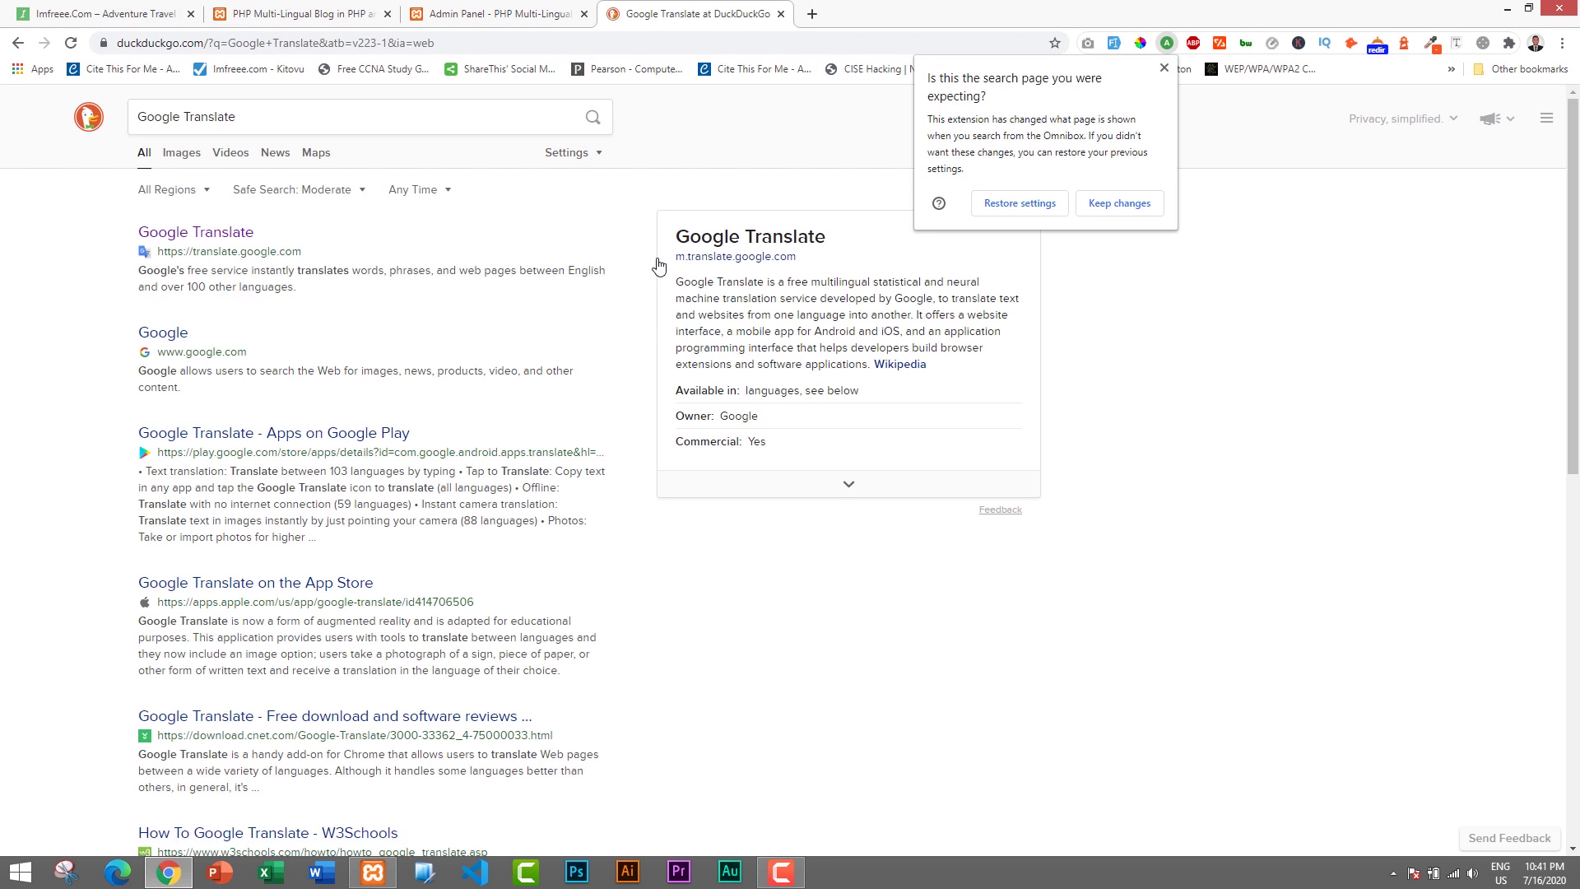
left_click(201, 232)
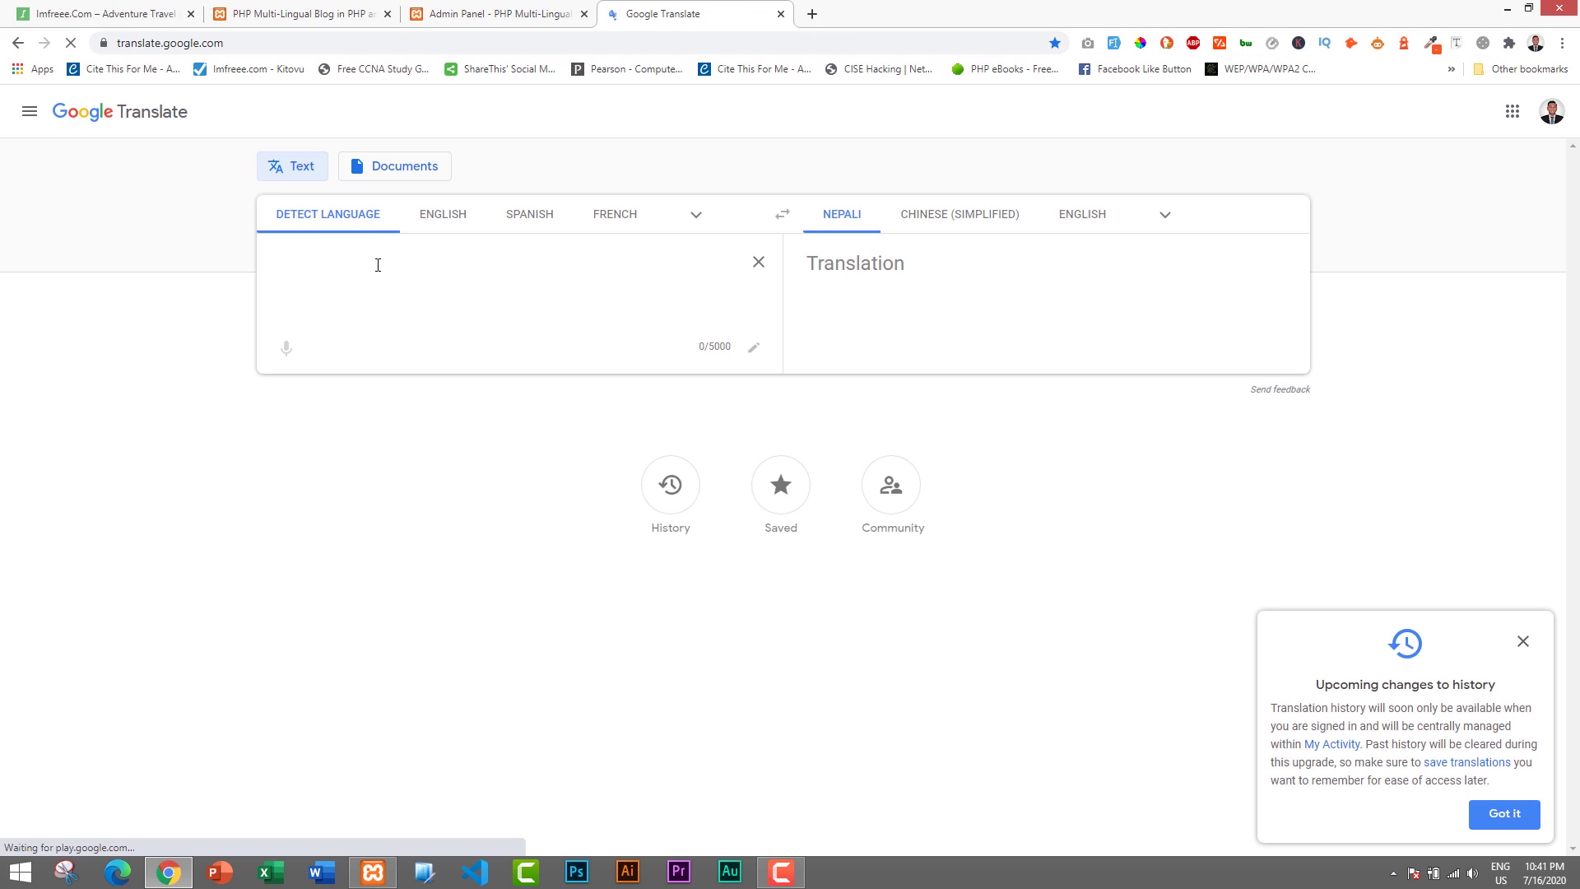
type("राजनीति भनेको के हो?")
left_click_drag(475, 272, 276, 261)
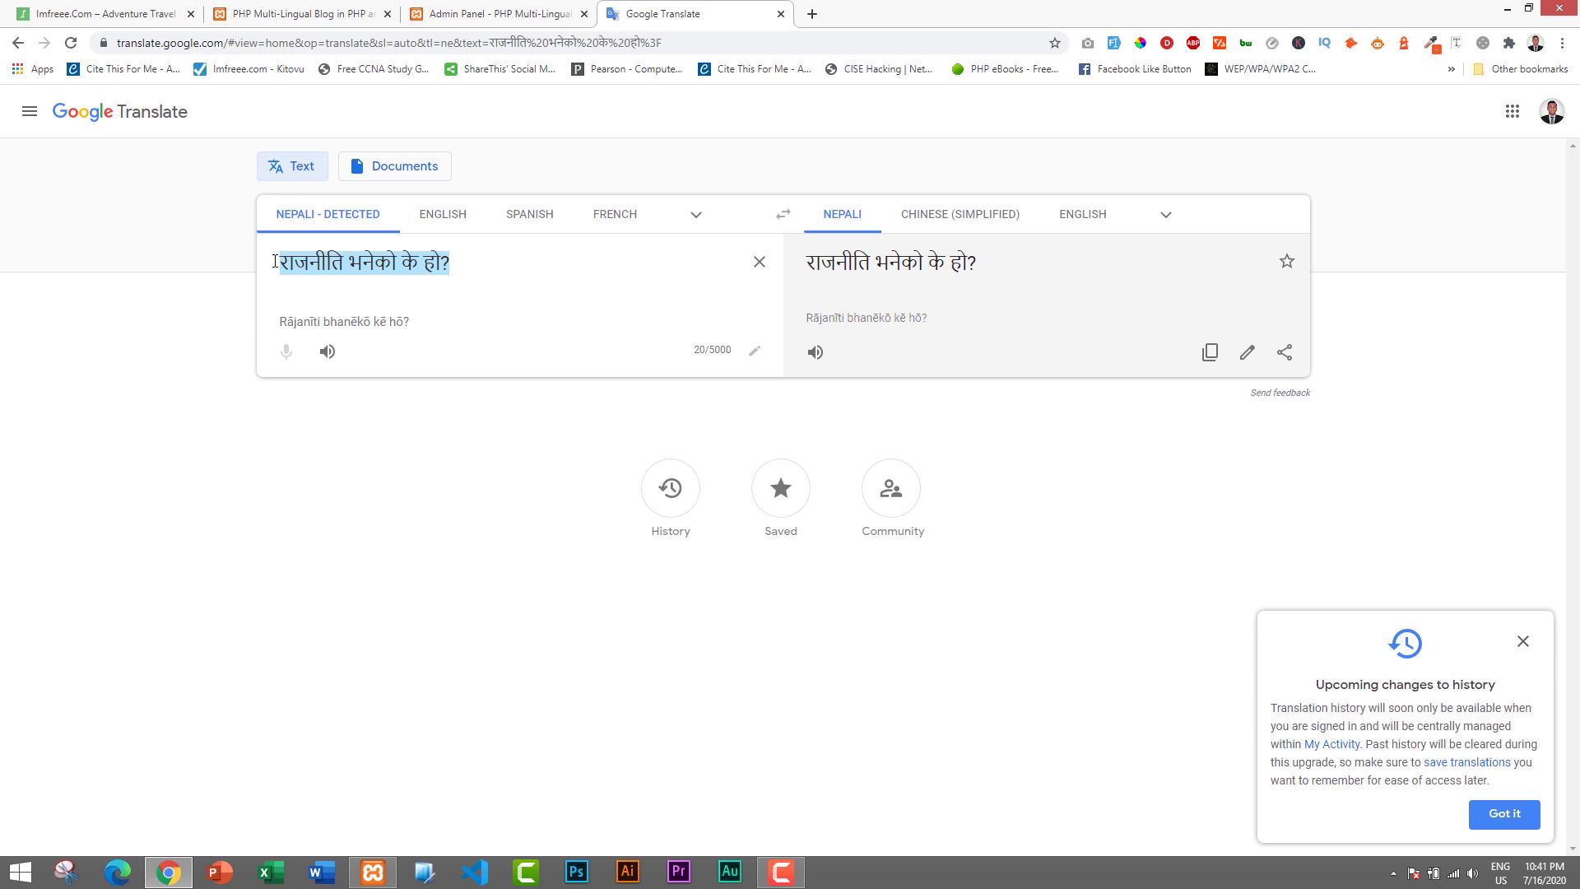
type("Culture")
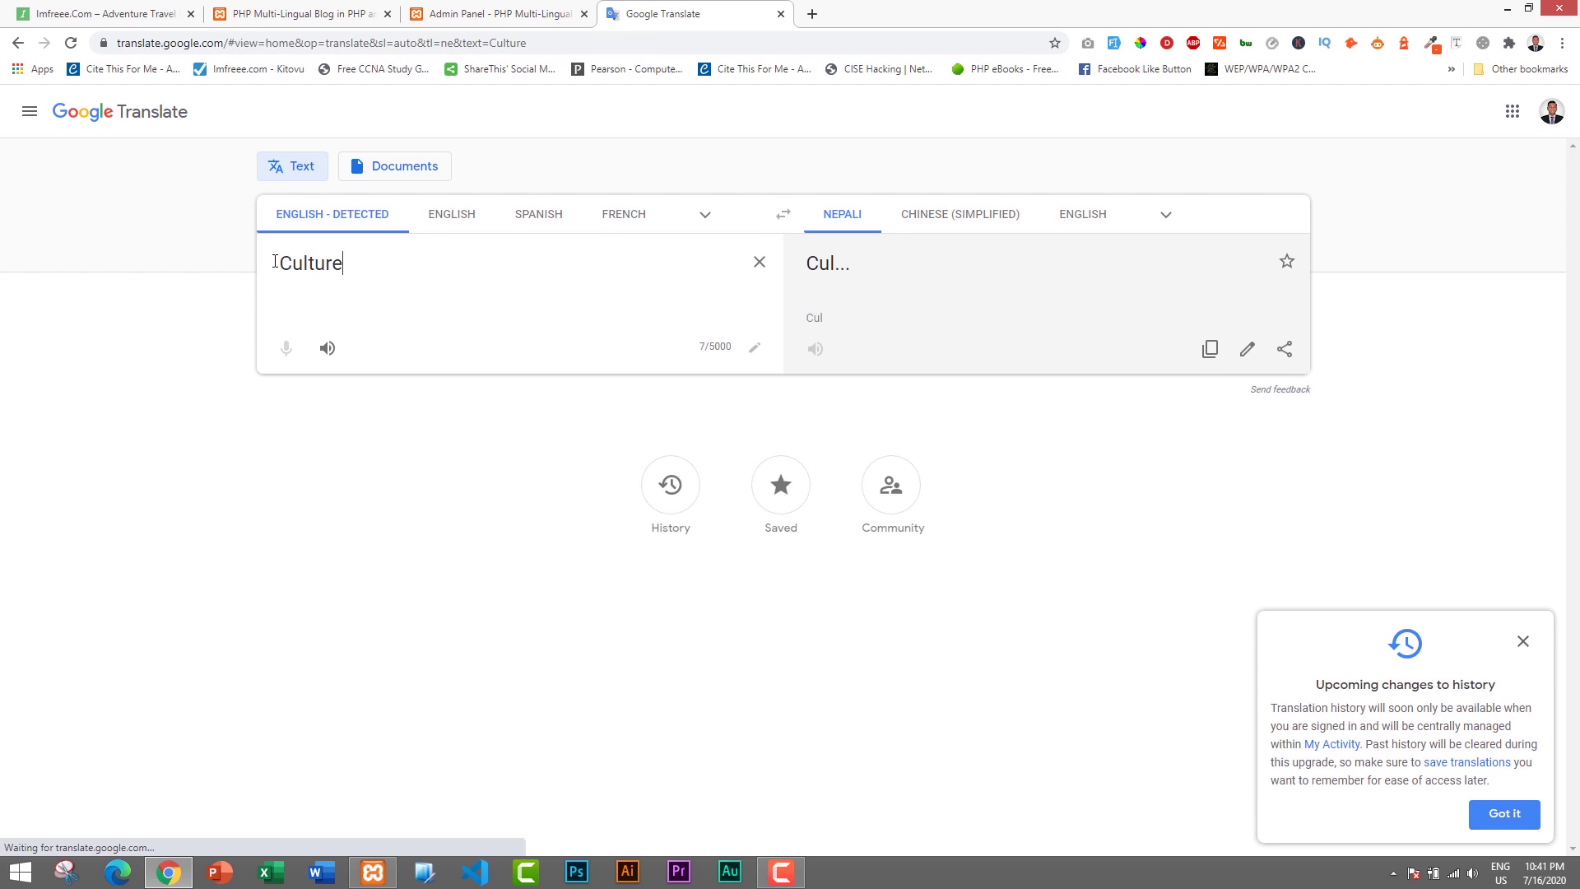
Step: Copy the Nepali translation संस्कृति into the category's Title (Nepali) field
double_click(831, 270)
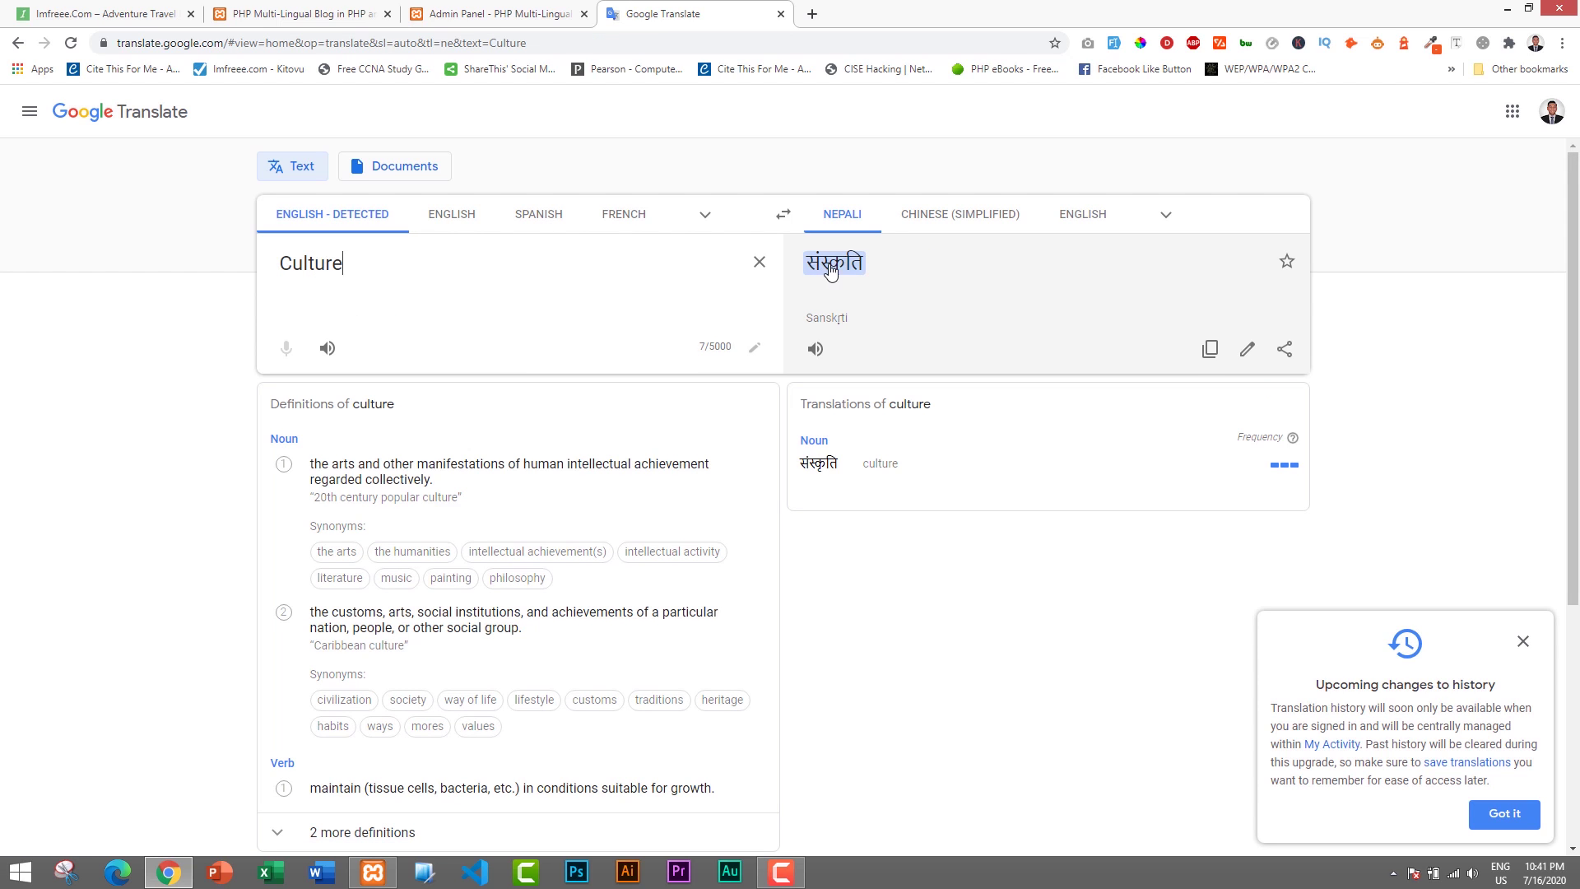
left_click(1209, 349)
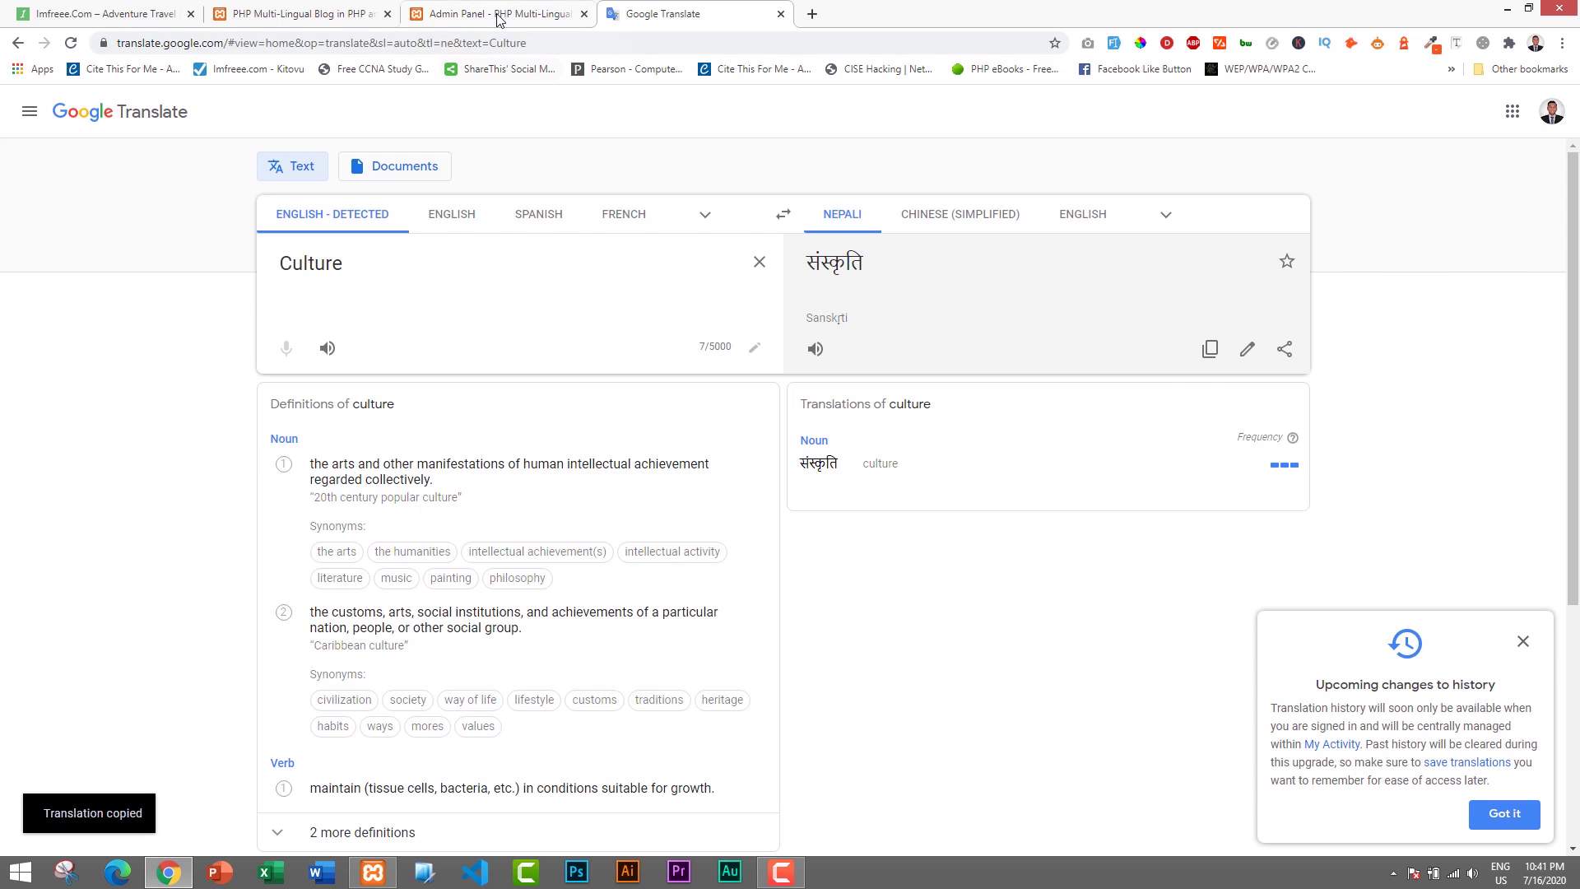
left_click(499, 19)
left_click(662, 359)
key("ctrl+v")
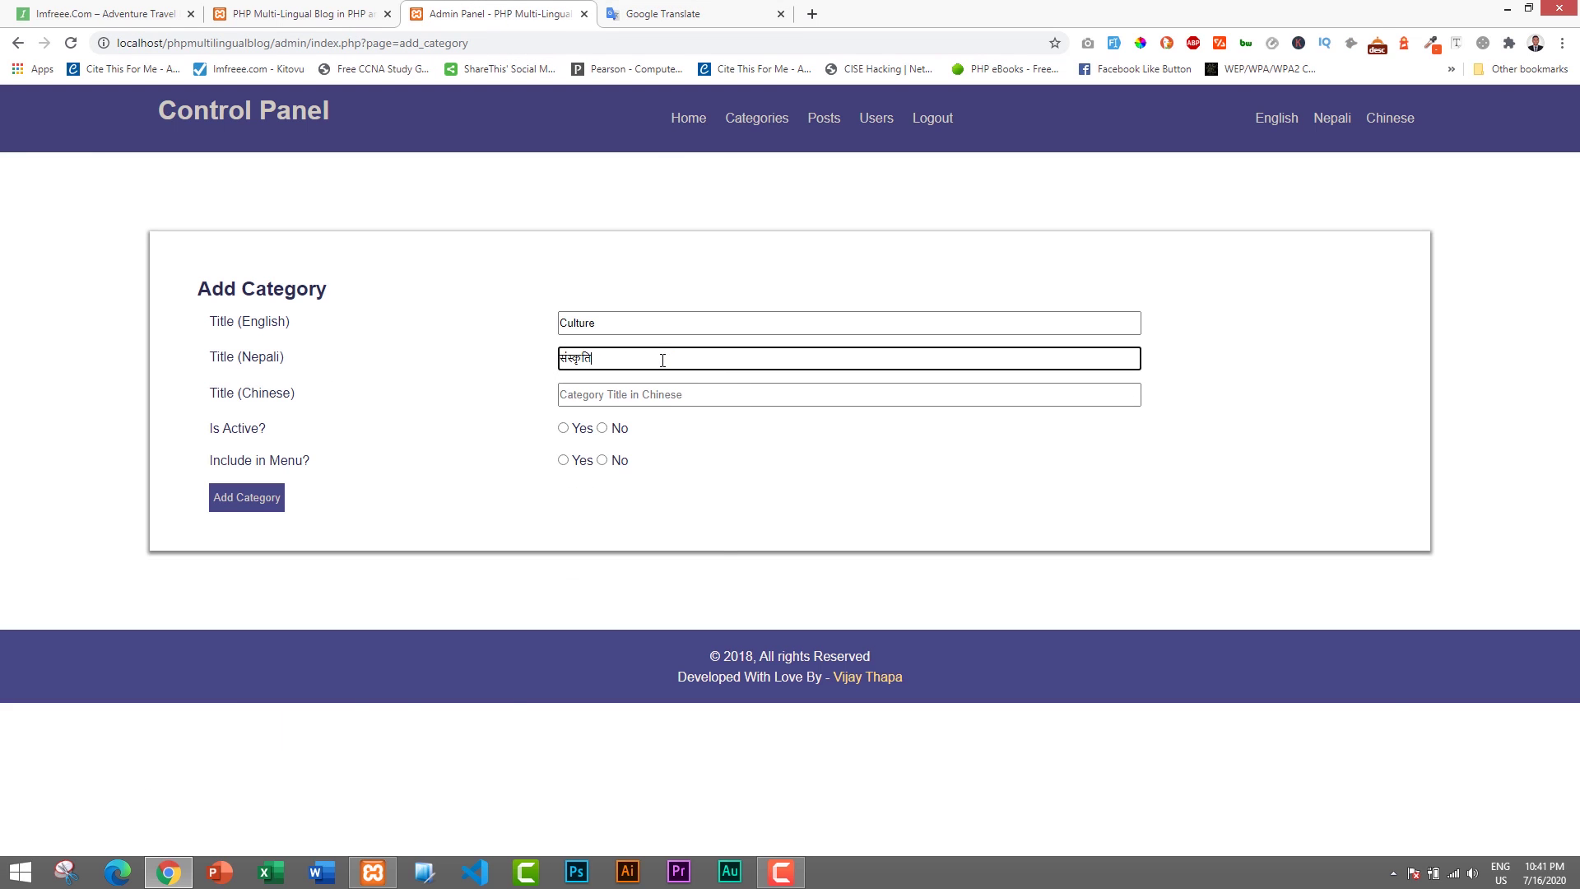
Step: Translate Culture into Chinese (Simplified) and paste 文化 into Title (Chinese)
left_click(654, 17)
left_click(976, 216)
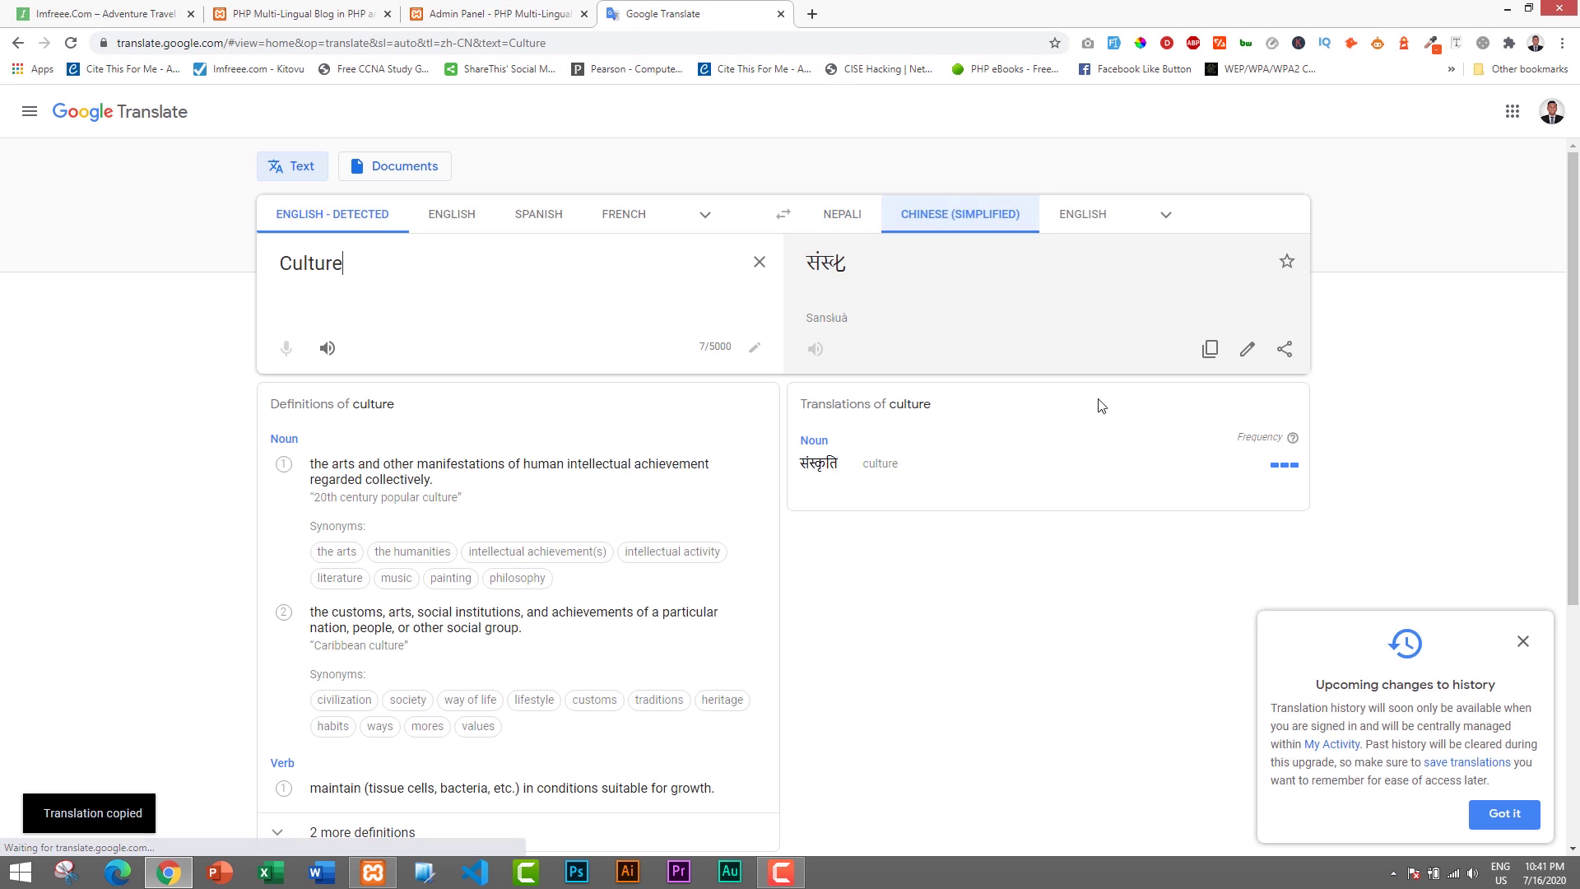
left_click(1210, 348)
left_click(480, 14)
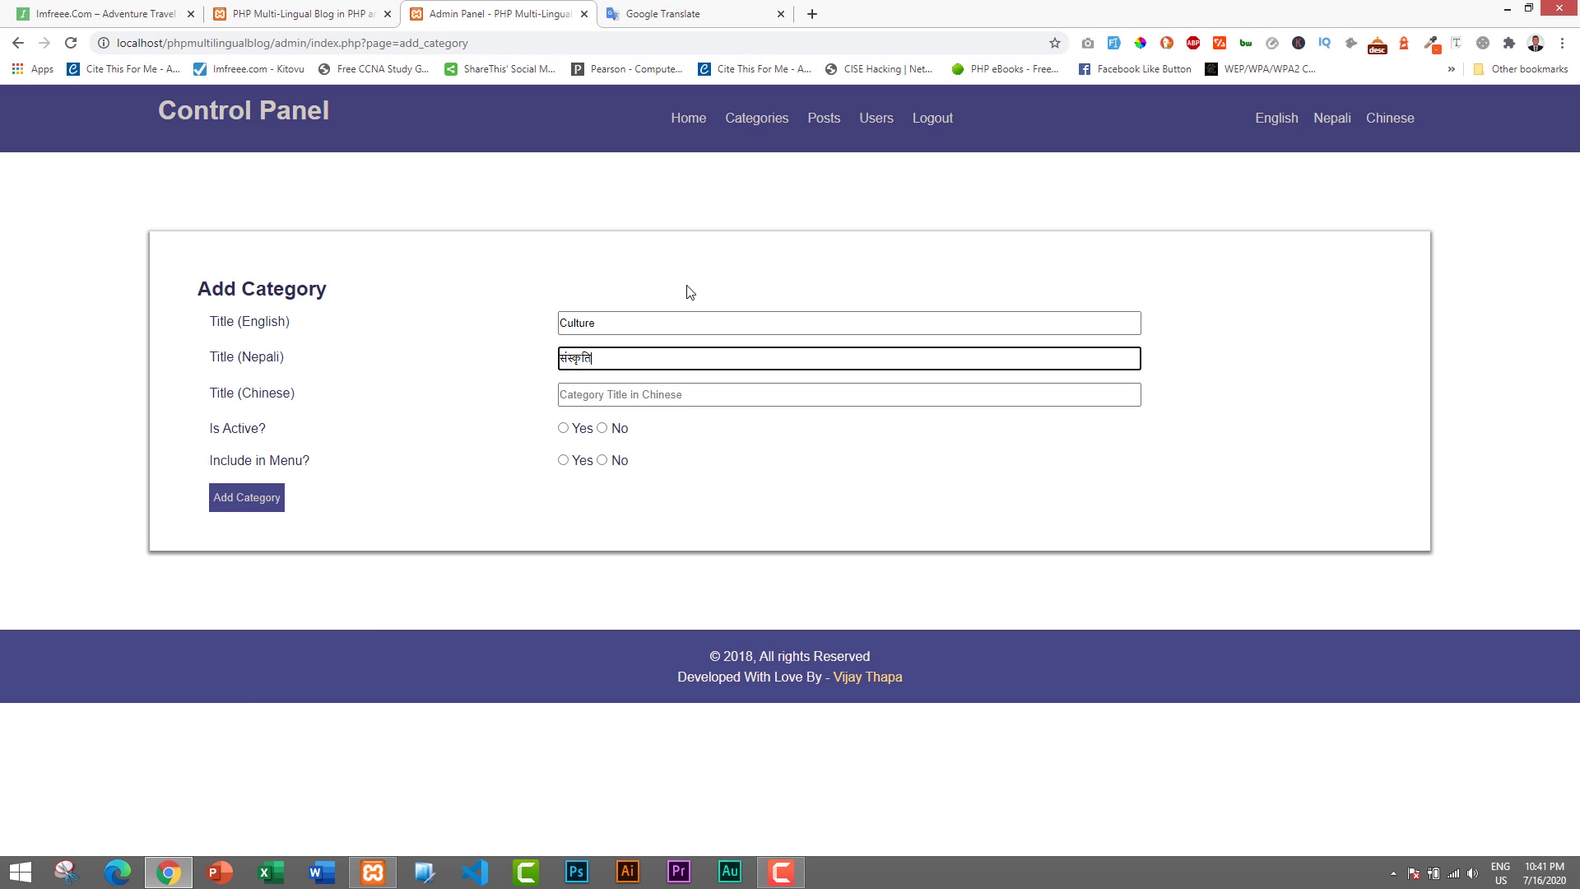
left_click(644, 396)
key("ctrl+v")
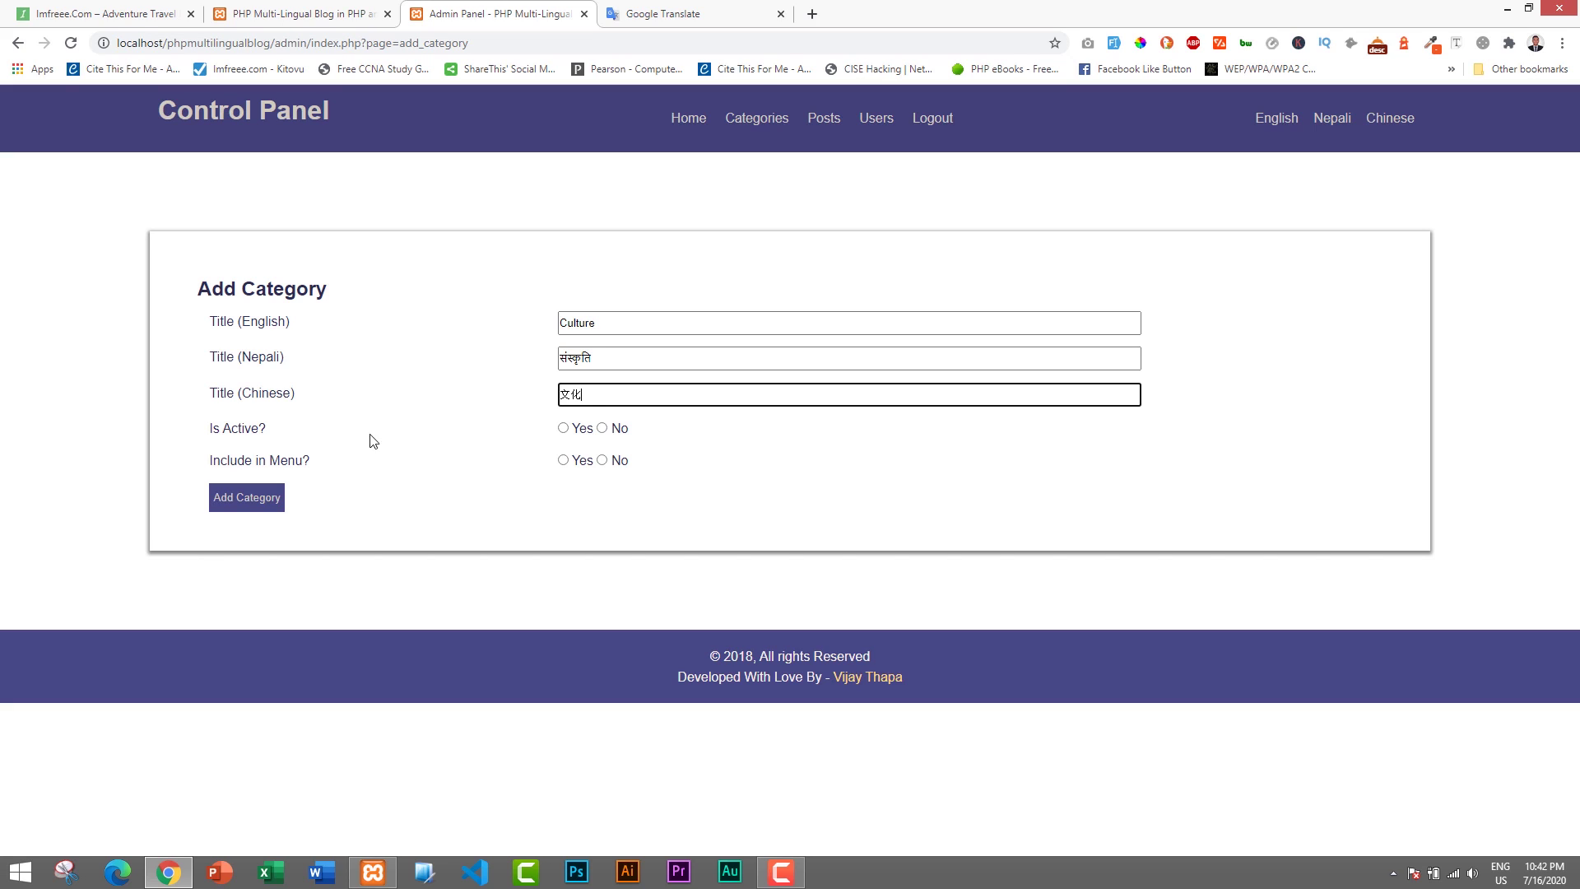
Step: Mark the category active, check the public blog menu, and save the Culture category
left_click(564, 428)
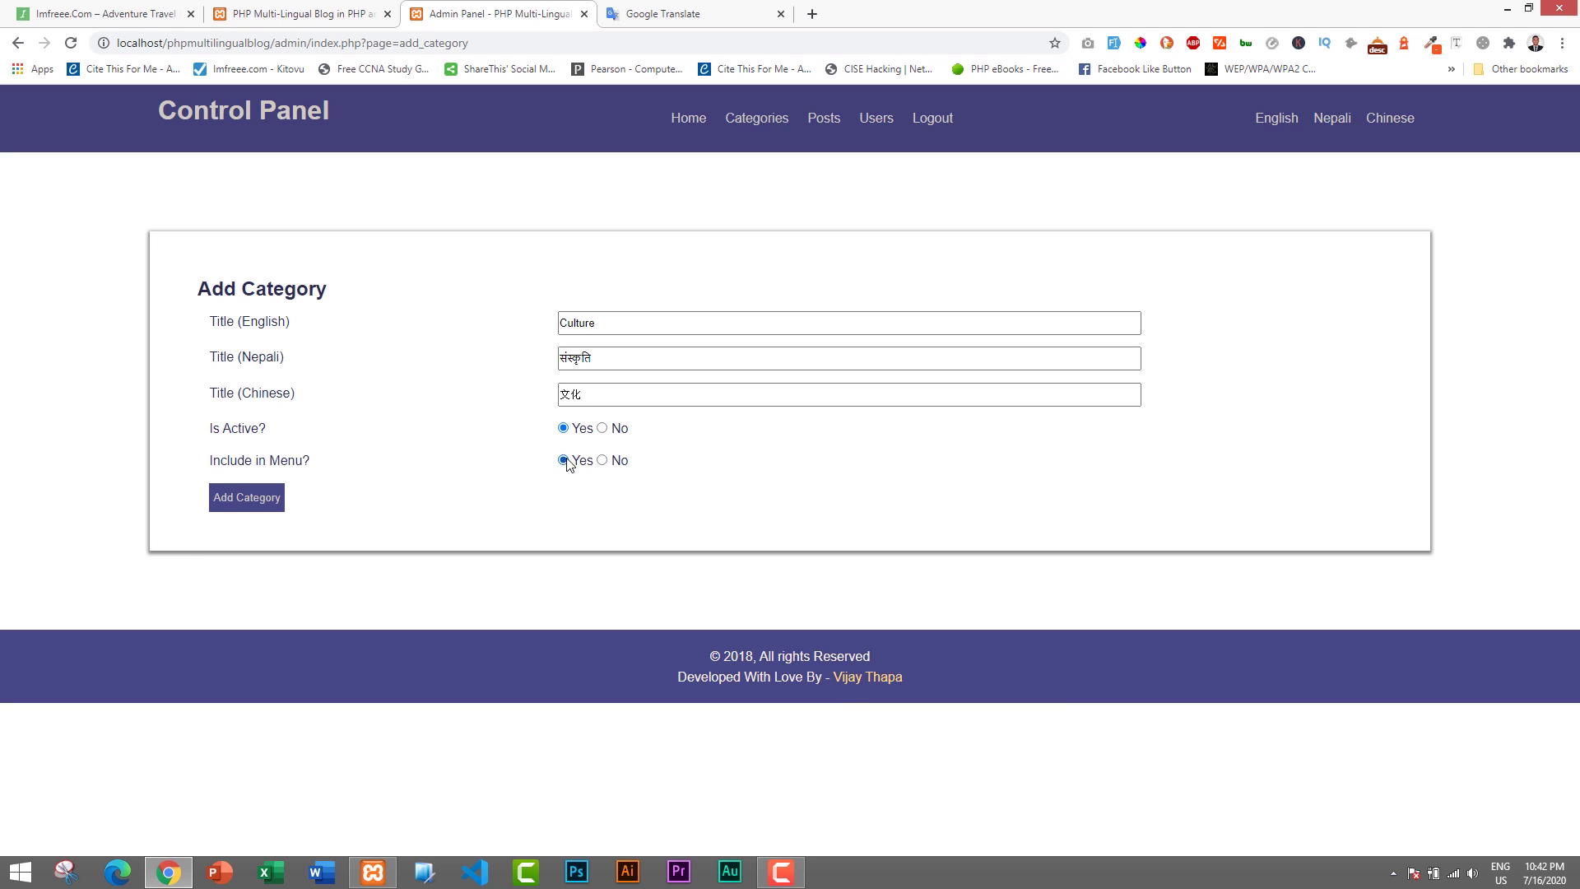
left_click(320, 15)
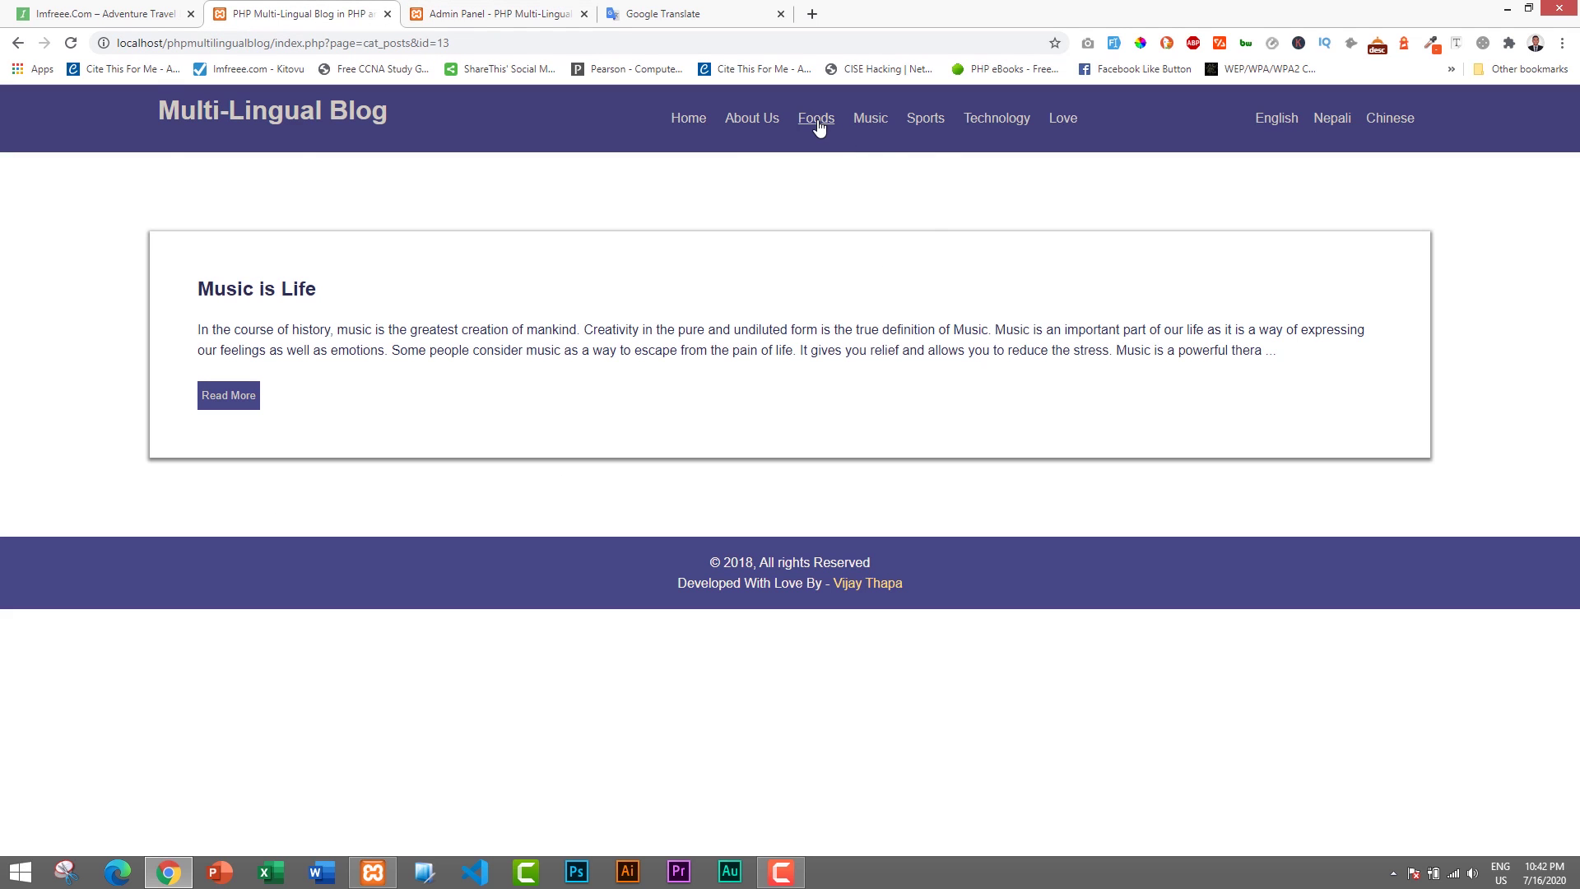
left_click(499, 15)
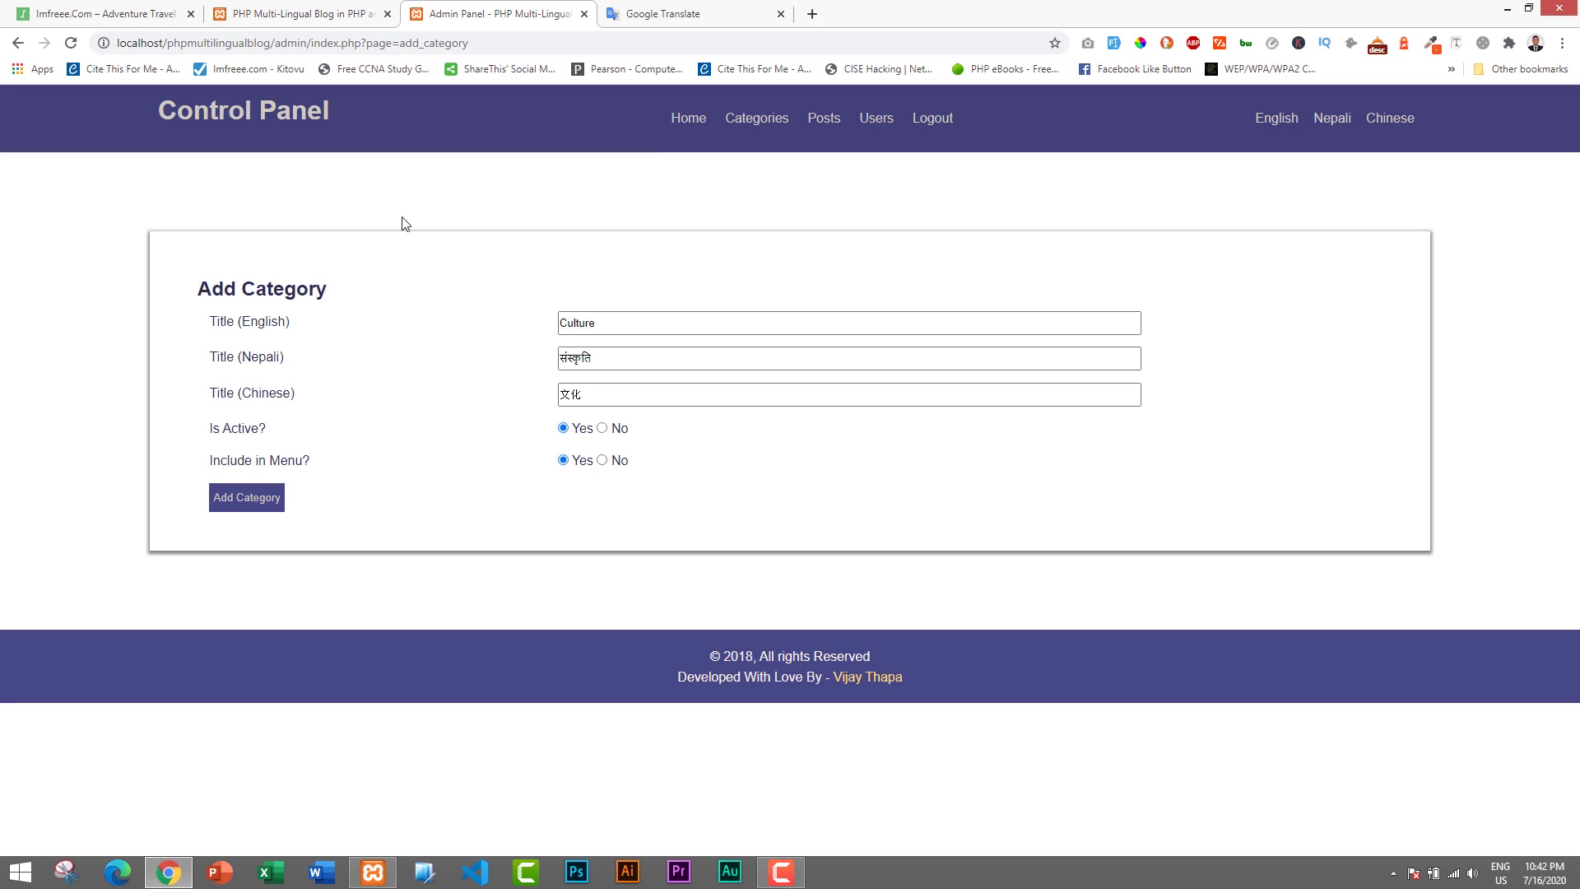
left_click(305, 14)
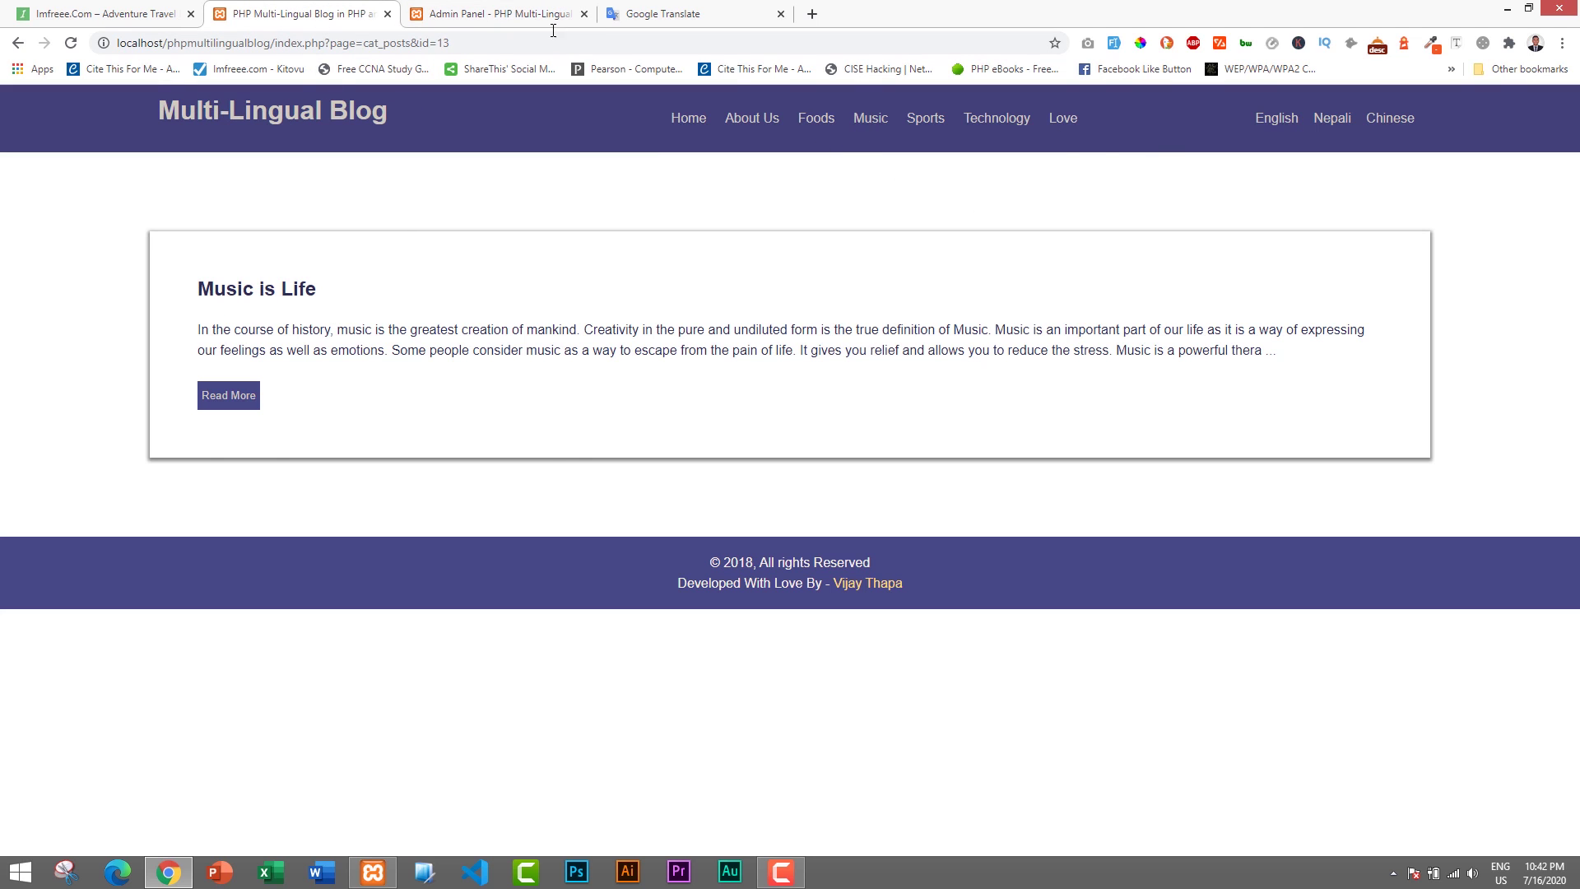
left_click(530, 12)
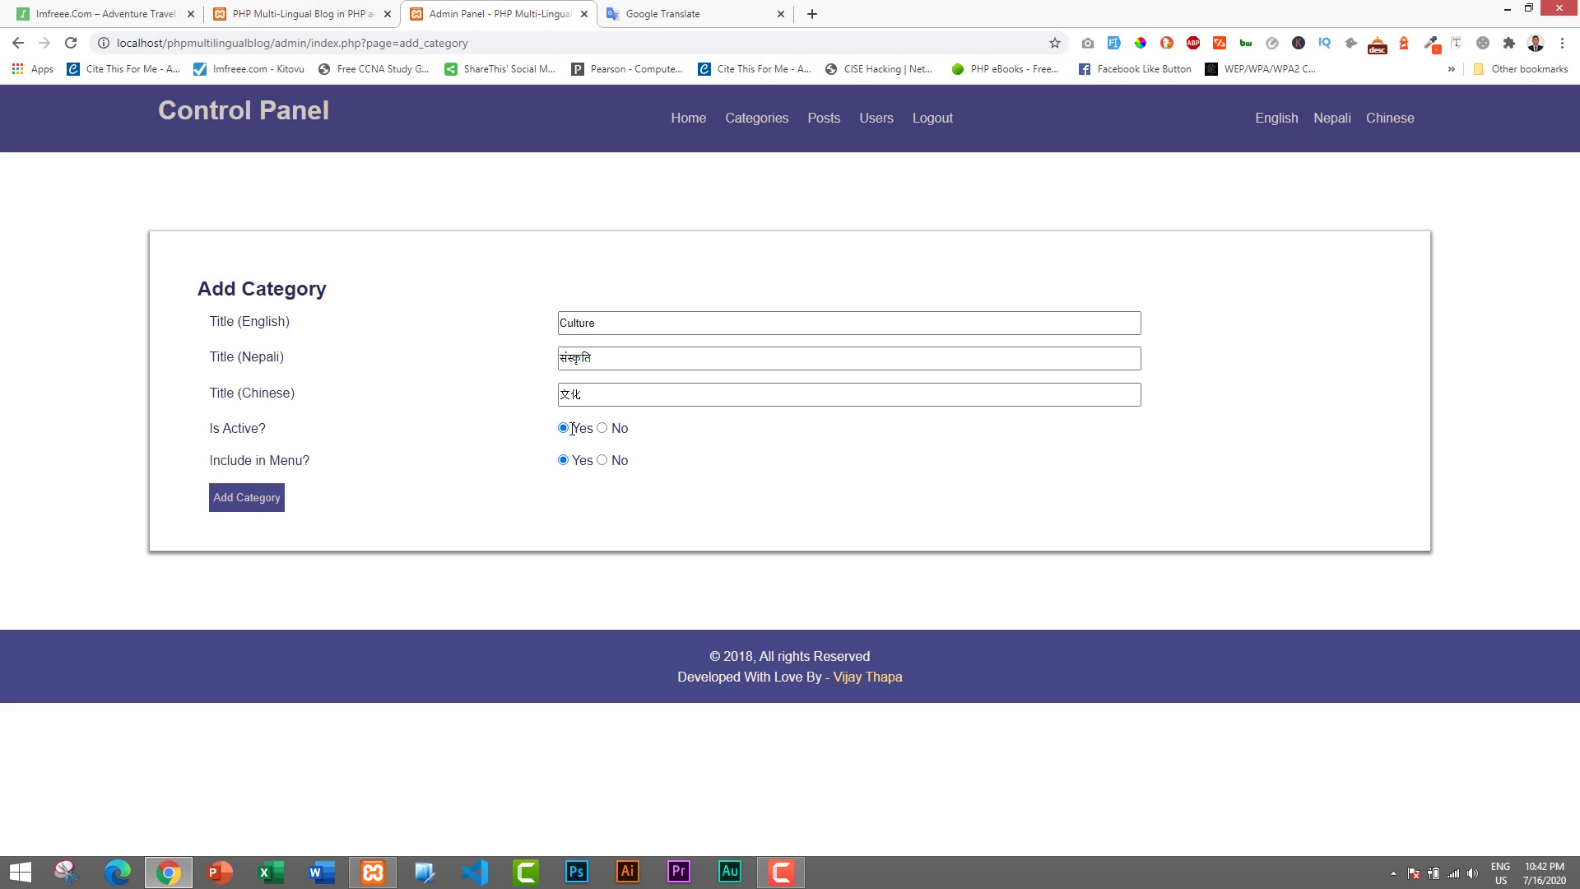
left_click(239, 499)
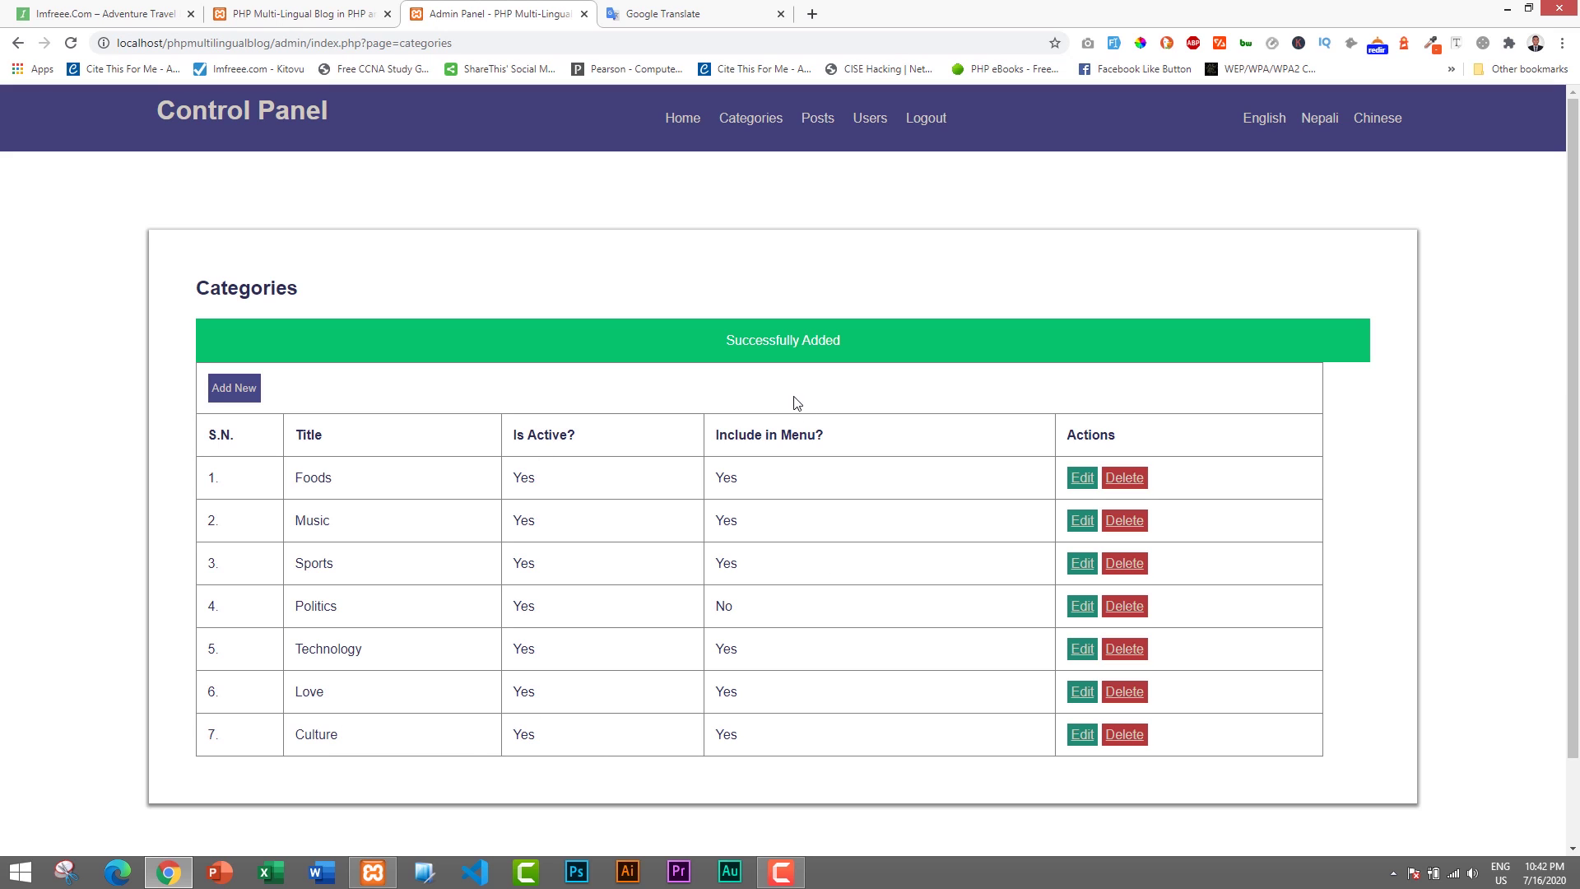
Step: Check Culture in the blog menu, then set its Include in Menu to No and save
left_click(303, 14)
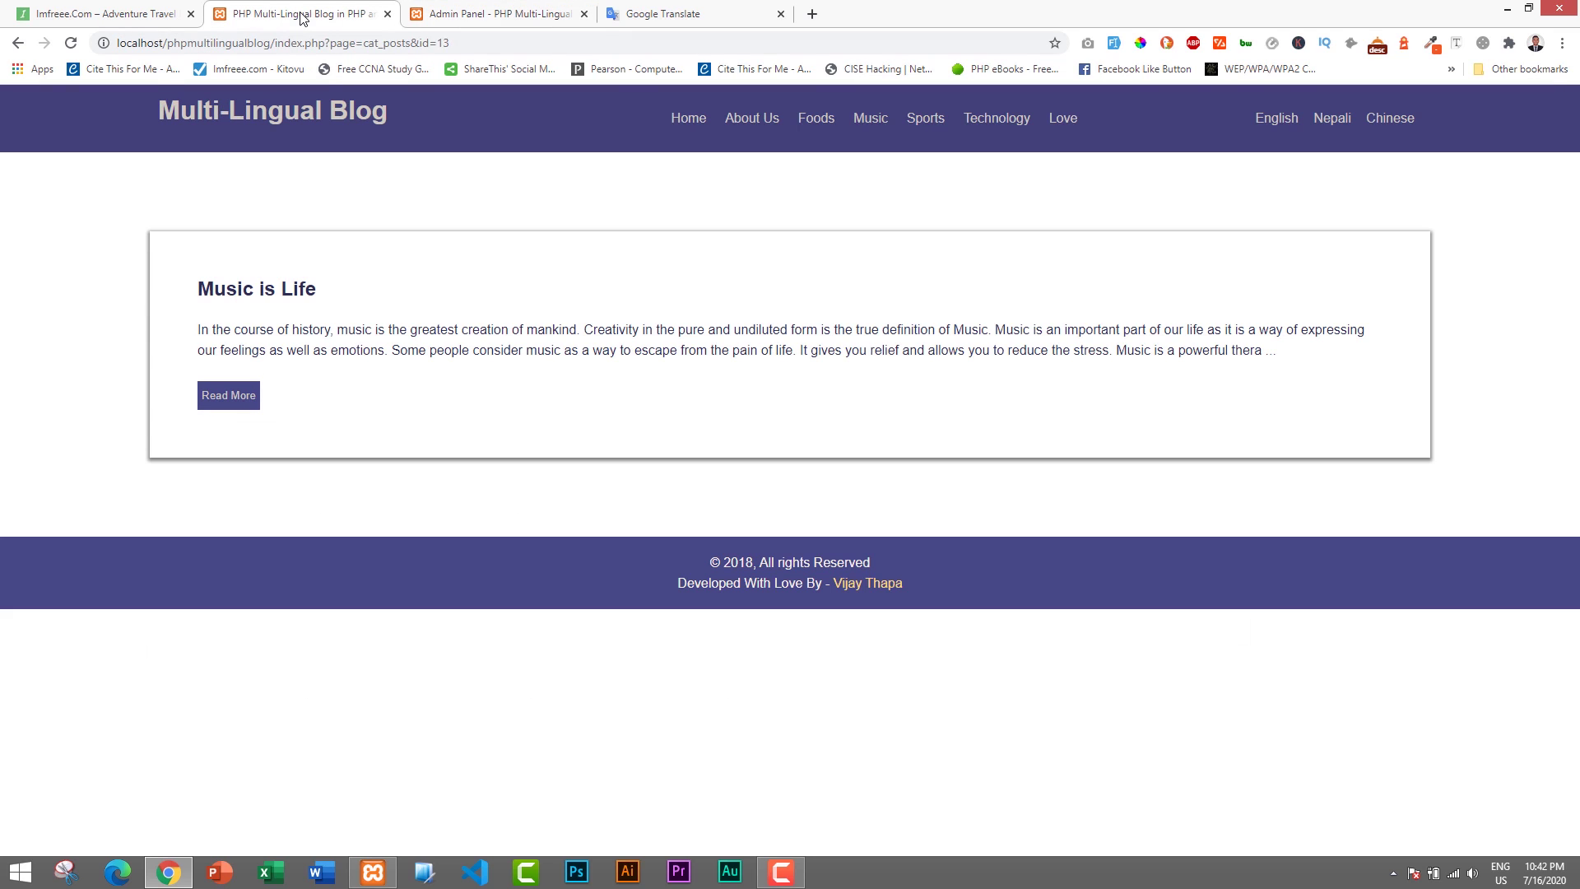
left_click(687, 124)
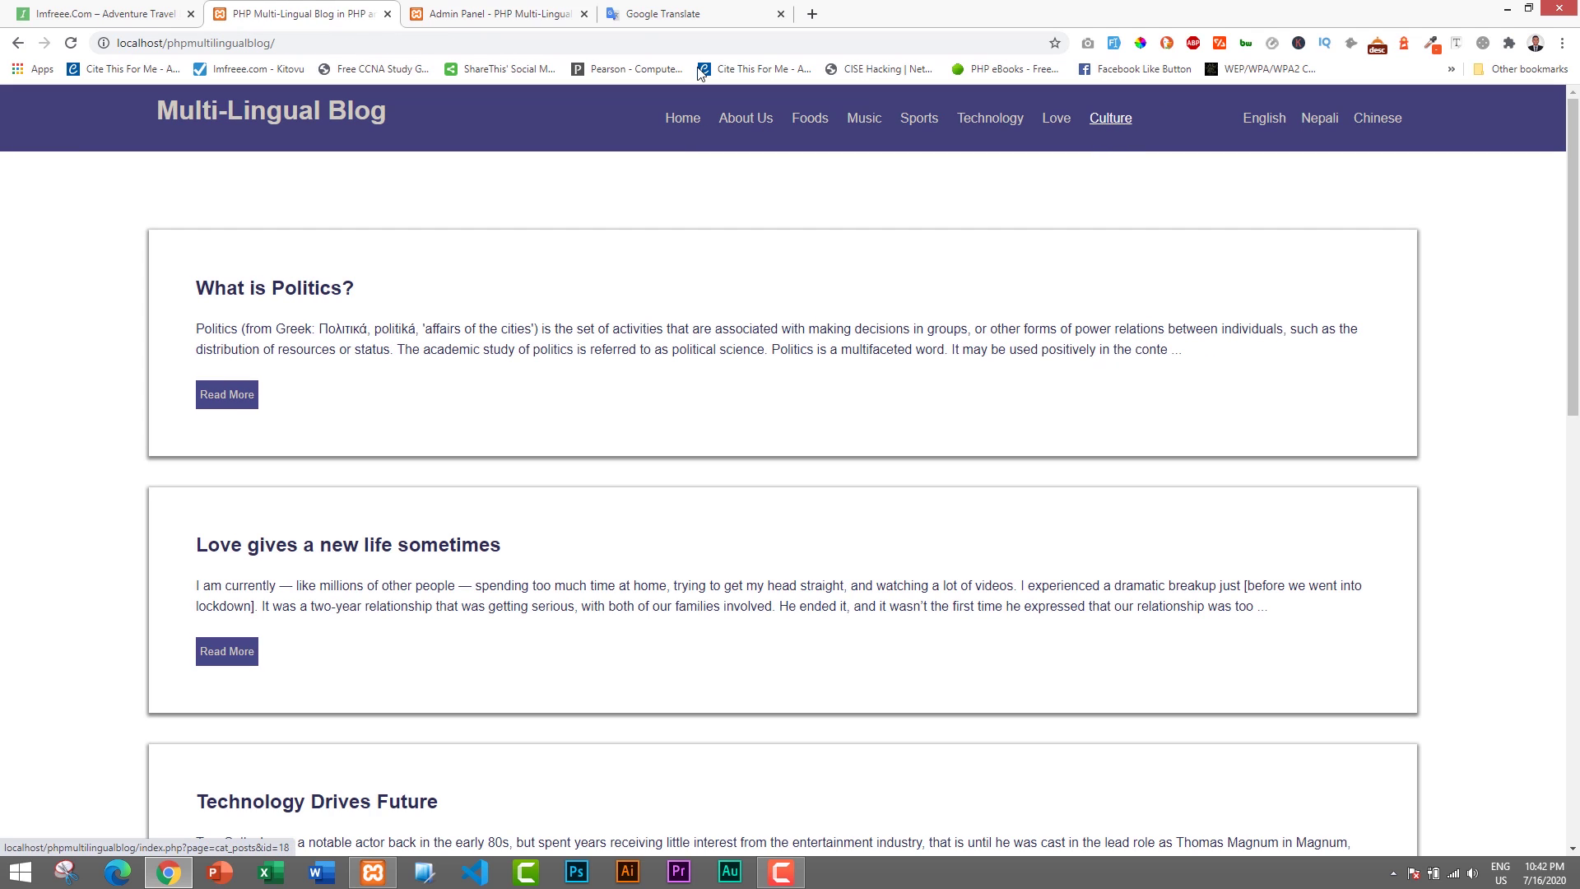
left_click(501, 11)
scroll(889, 696, "down", 2)
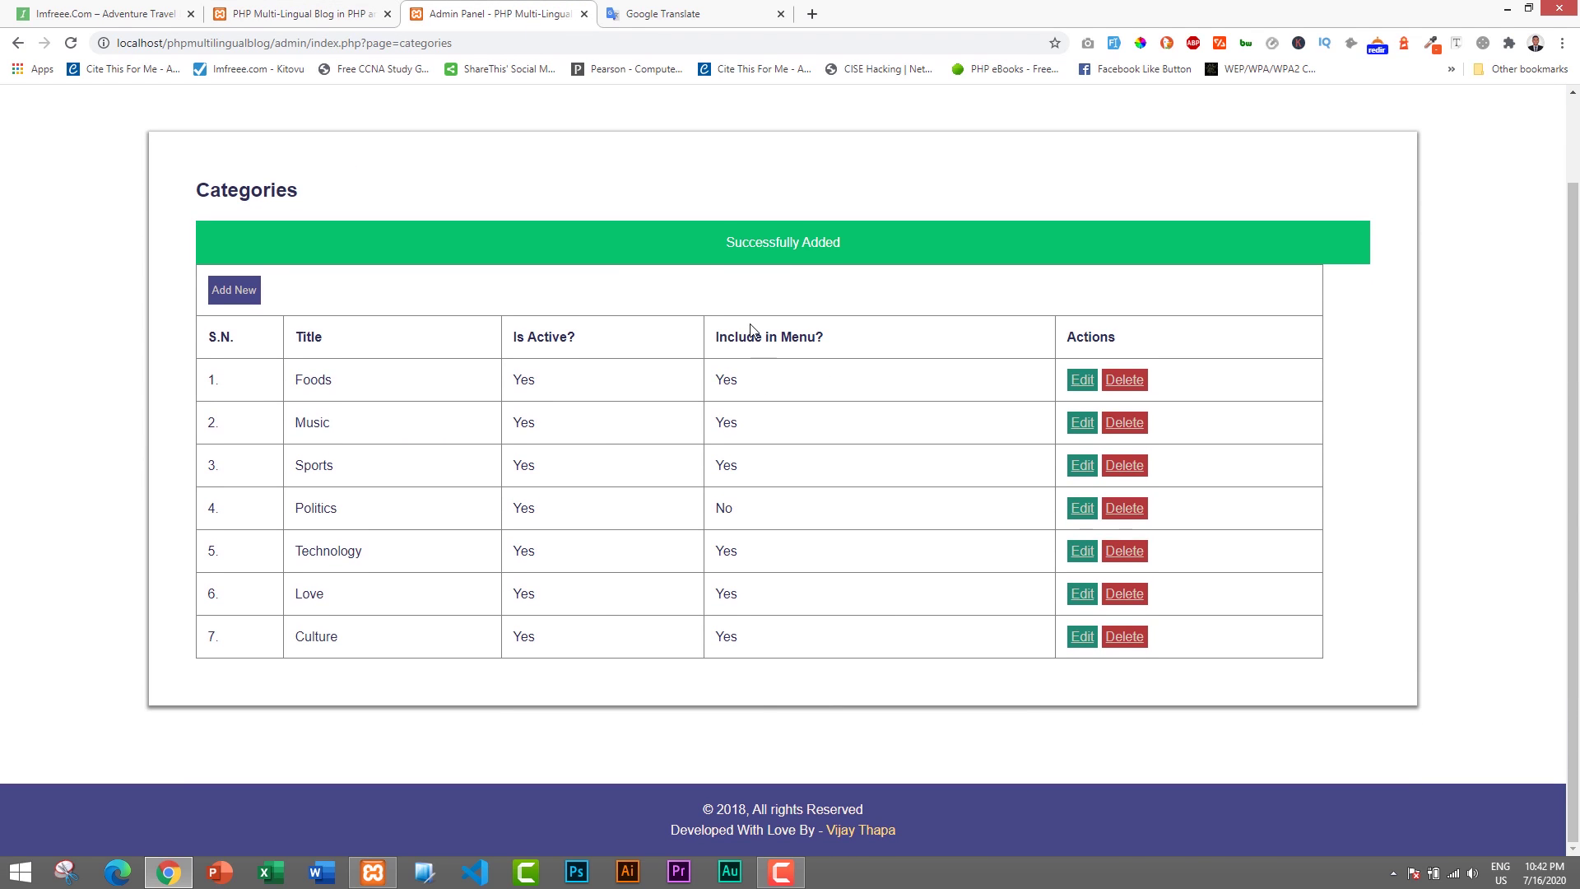
left_click(1080, 637)
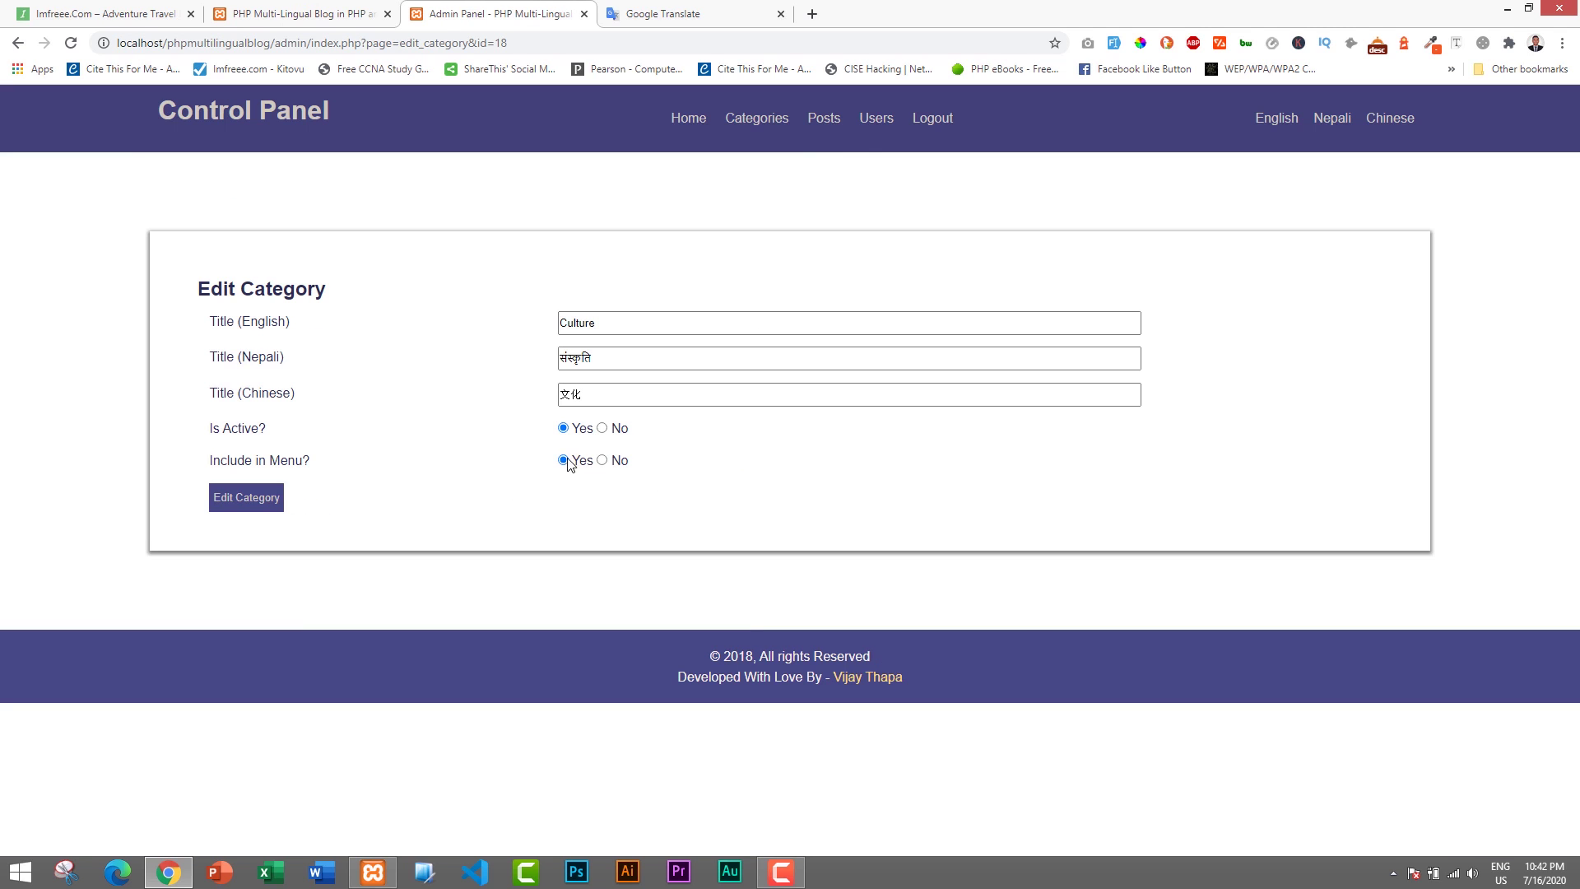
left_click(602, 461)
left_click(245, 499)
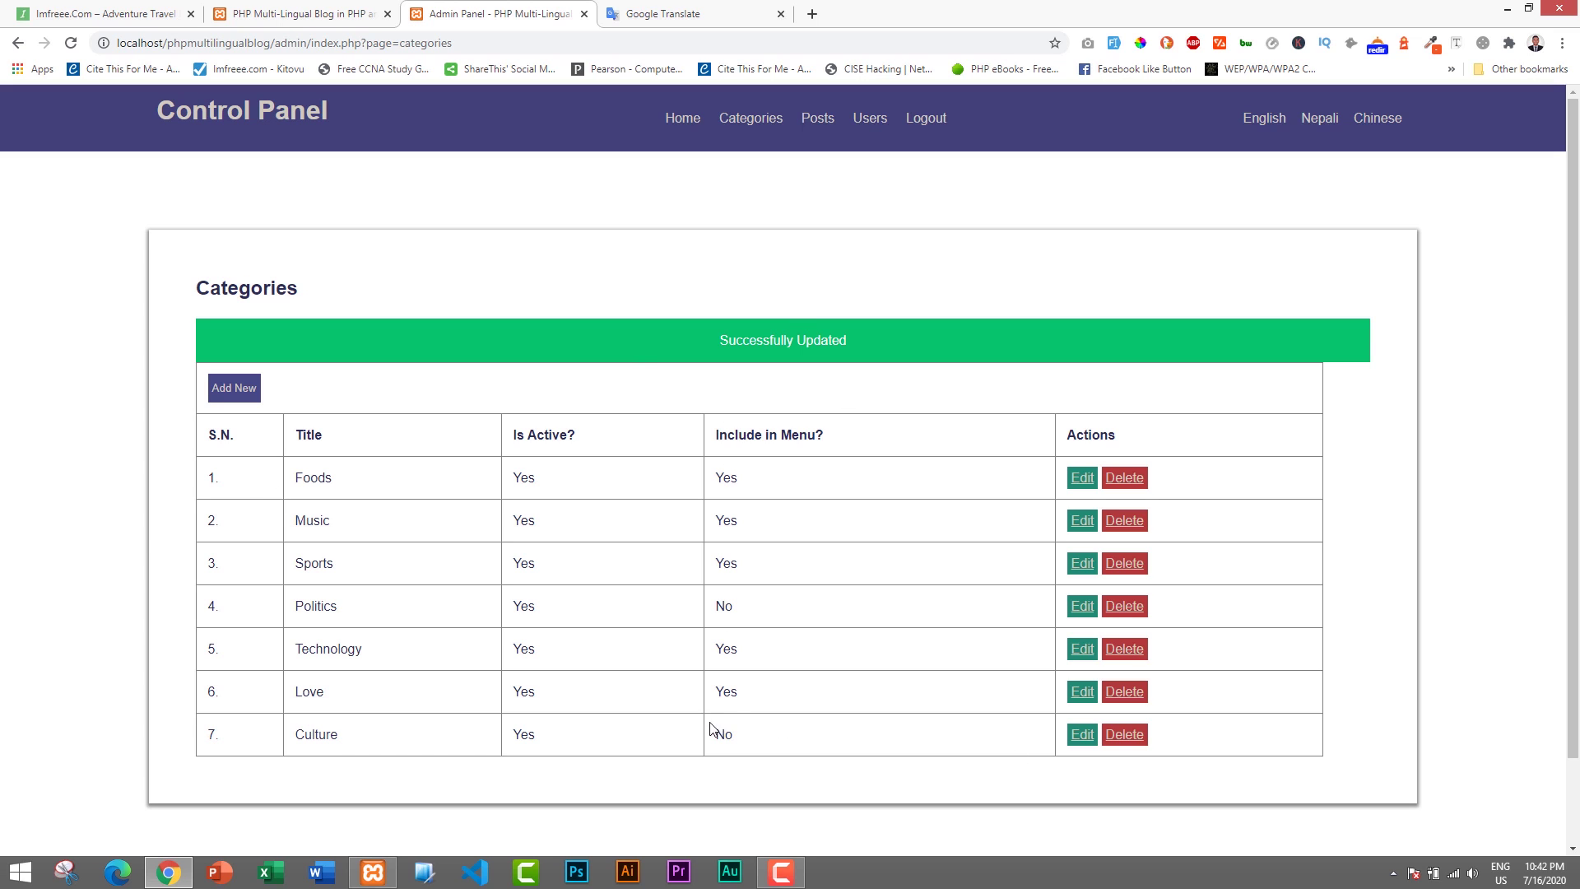
Step: Reload the public blog home to confirm Culture is gone from the navigation
left_click(329, 14)
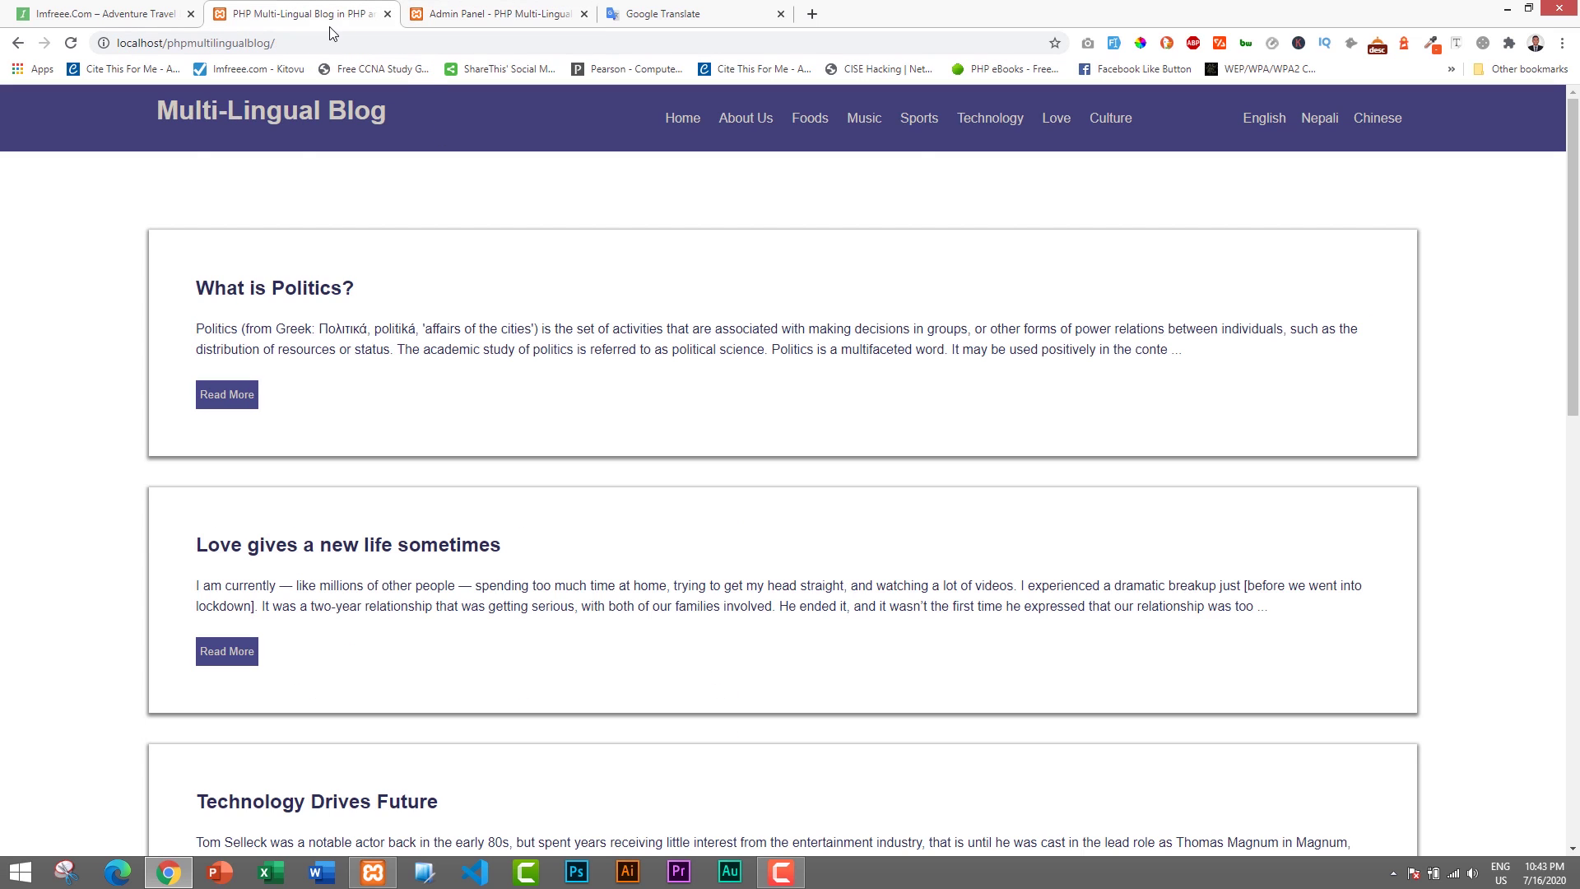
left_click(384, 37)
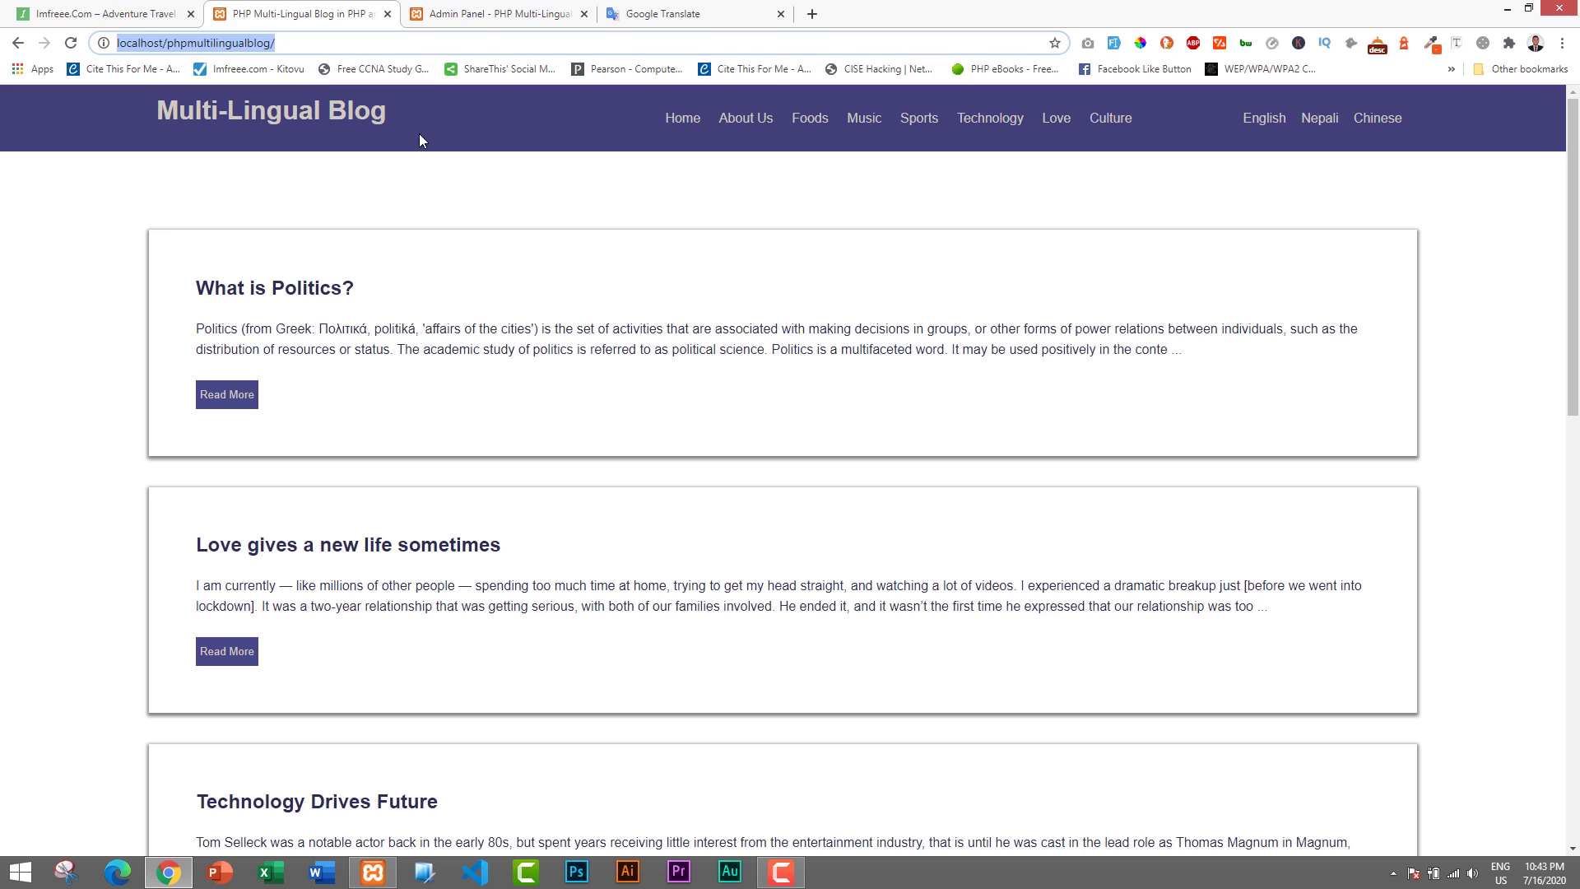
key("Return")
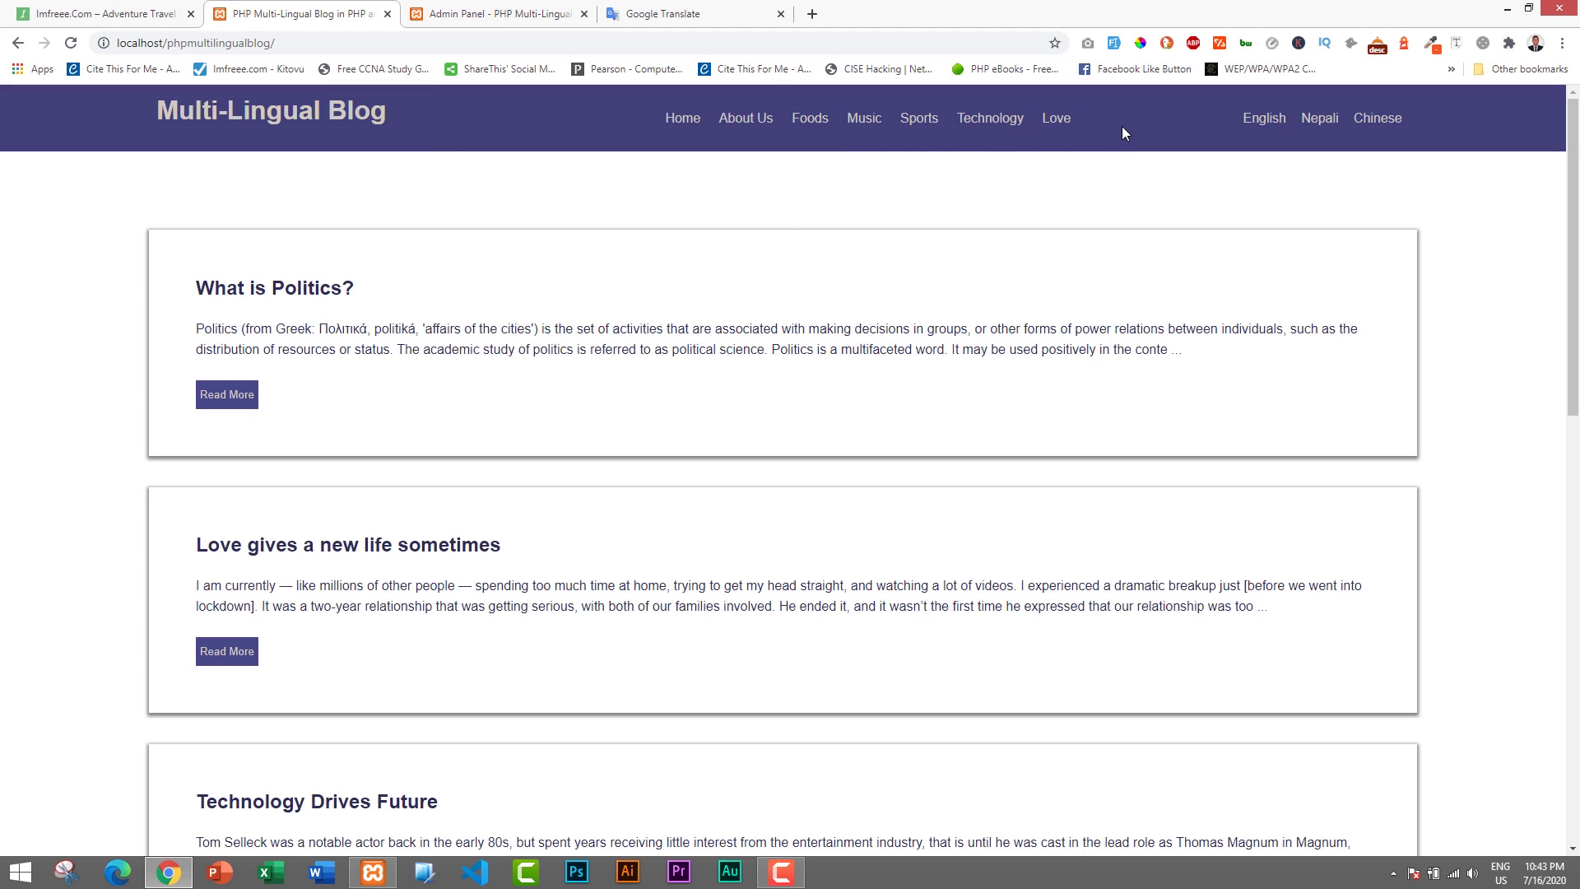
left_click(531, 15)
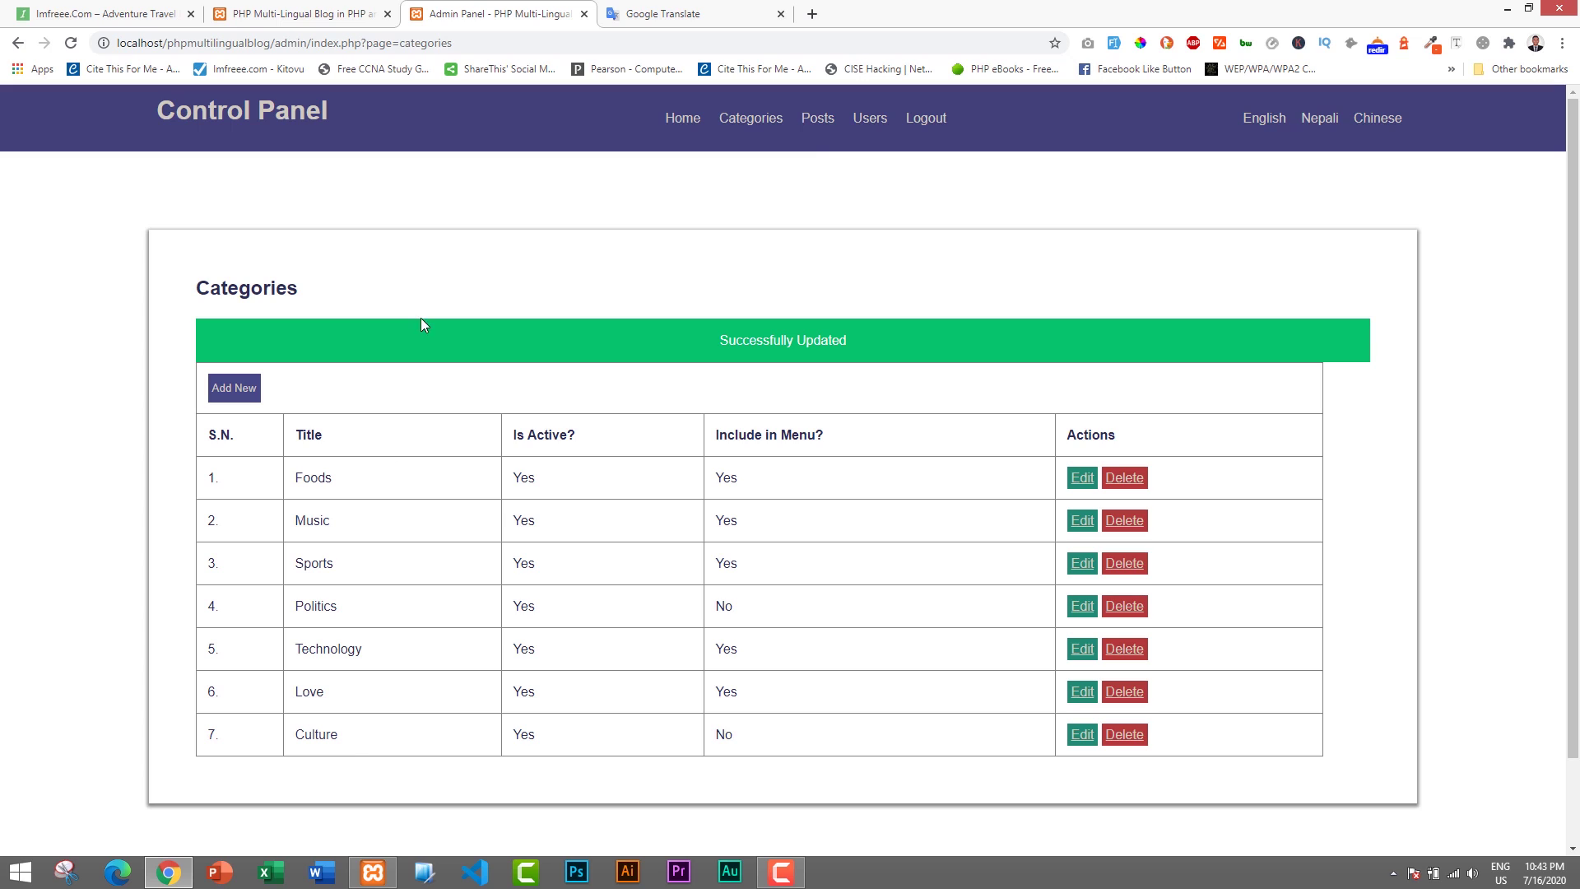
Step: Set Culture's Include in Menu back to Yes and reload the blog to see it
left_click(1080, 734)
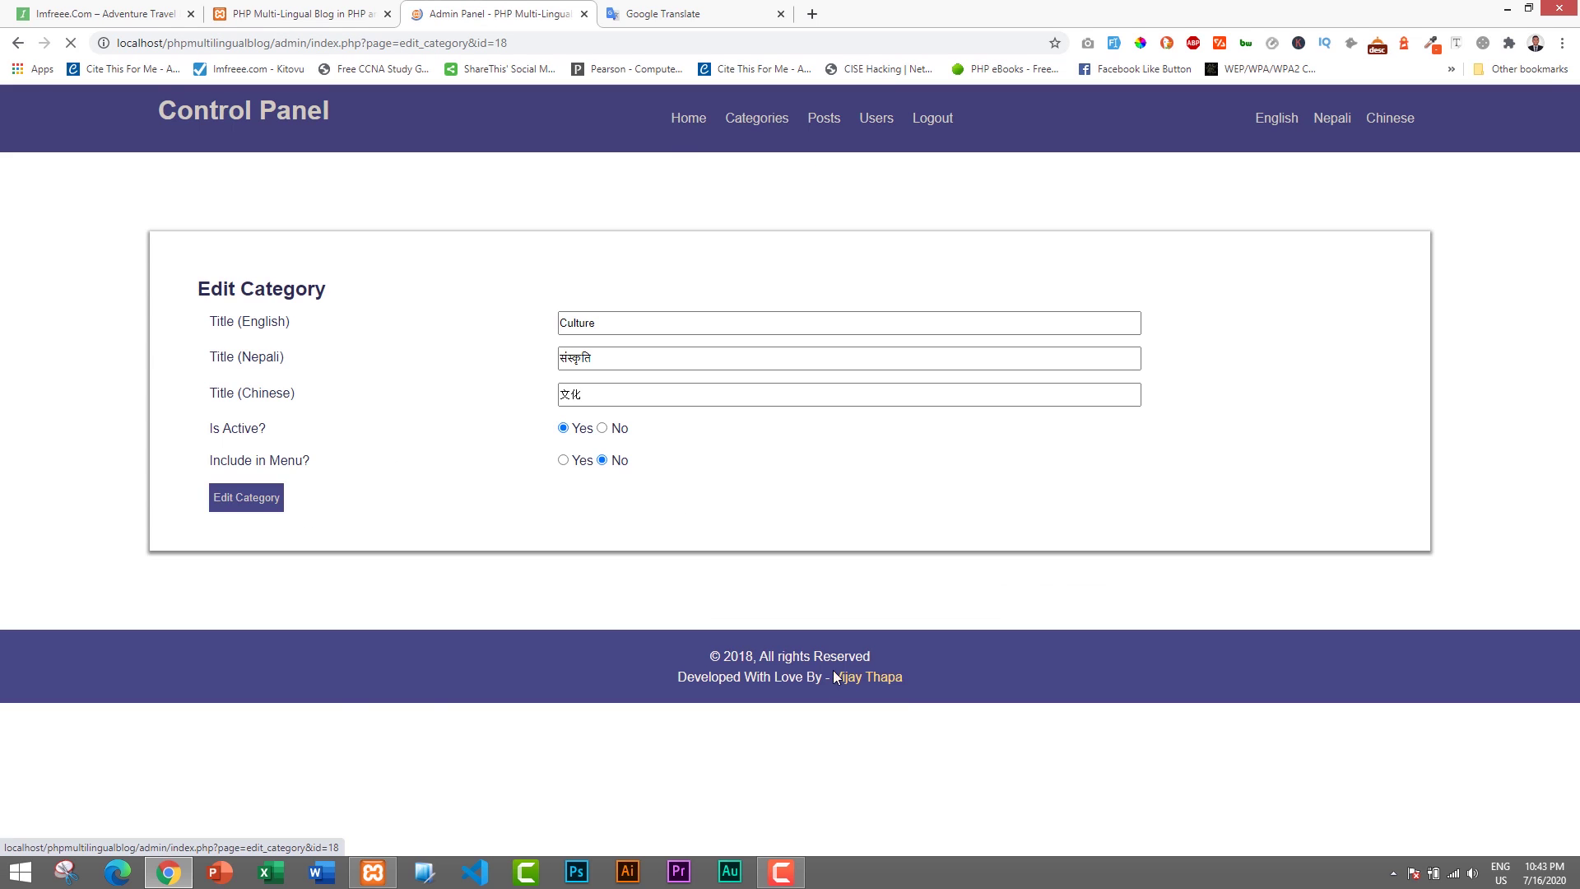
left_click(563, 460)
left_click(247, 499)
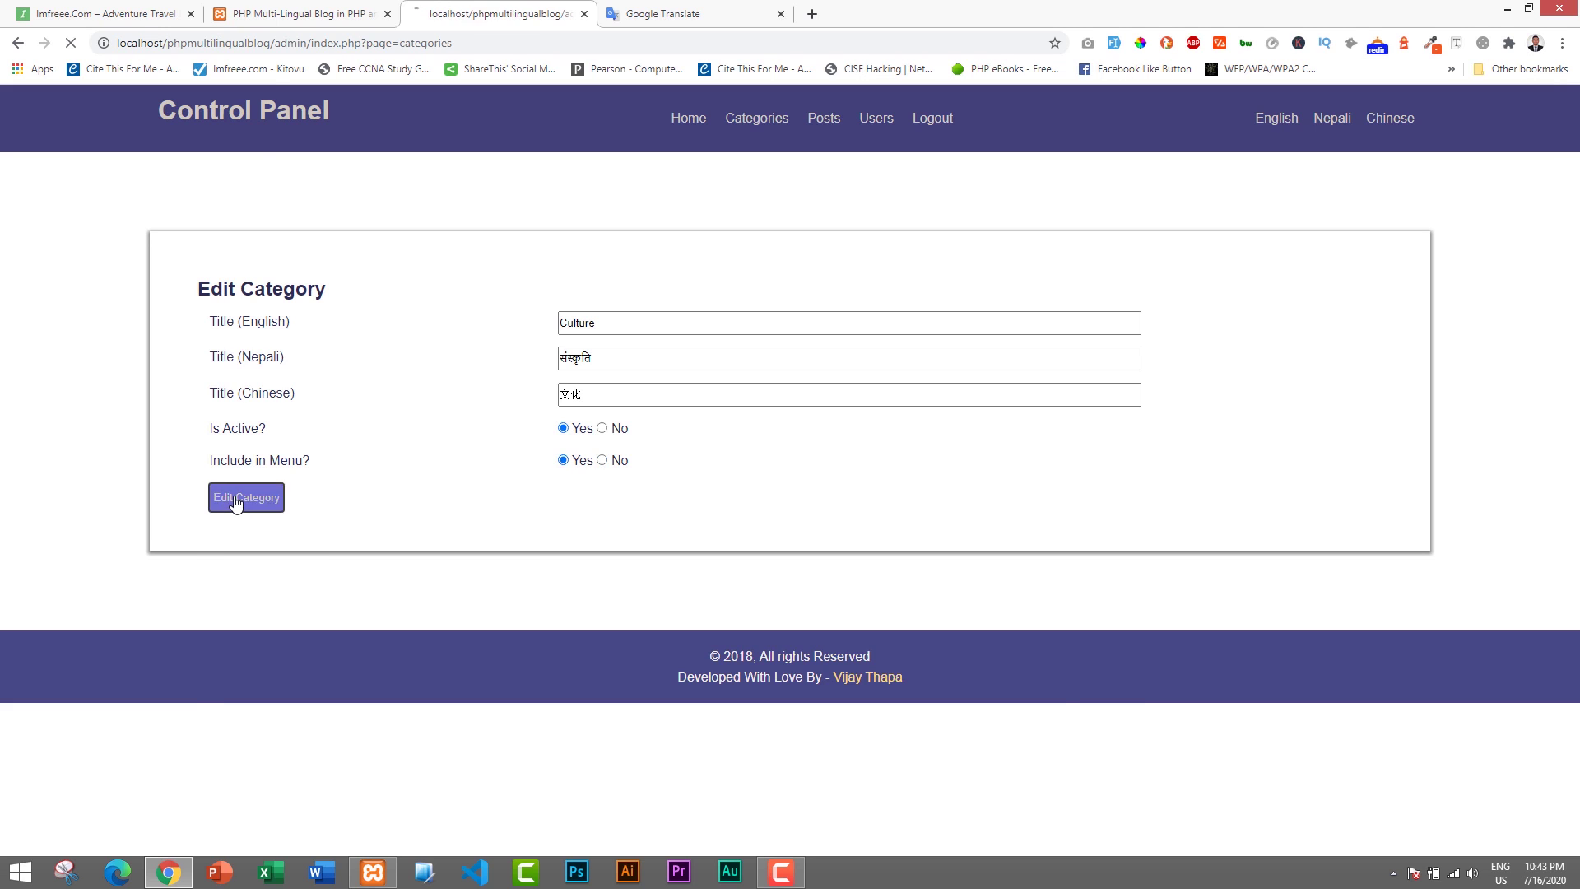
left_click(247, 14)
left_click(71, 43)
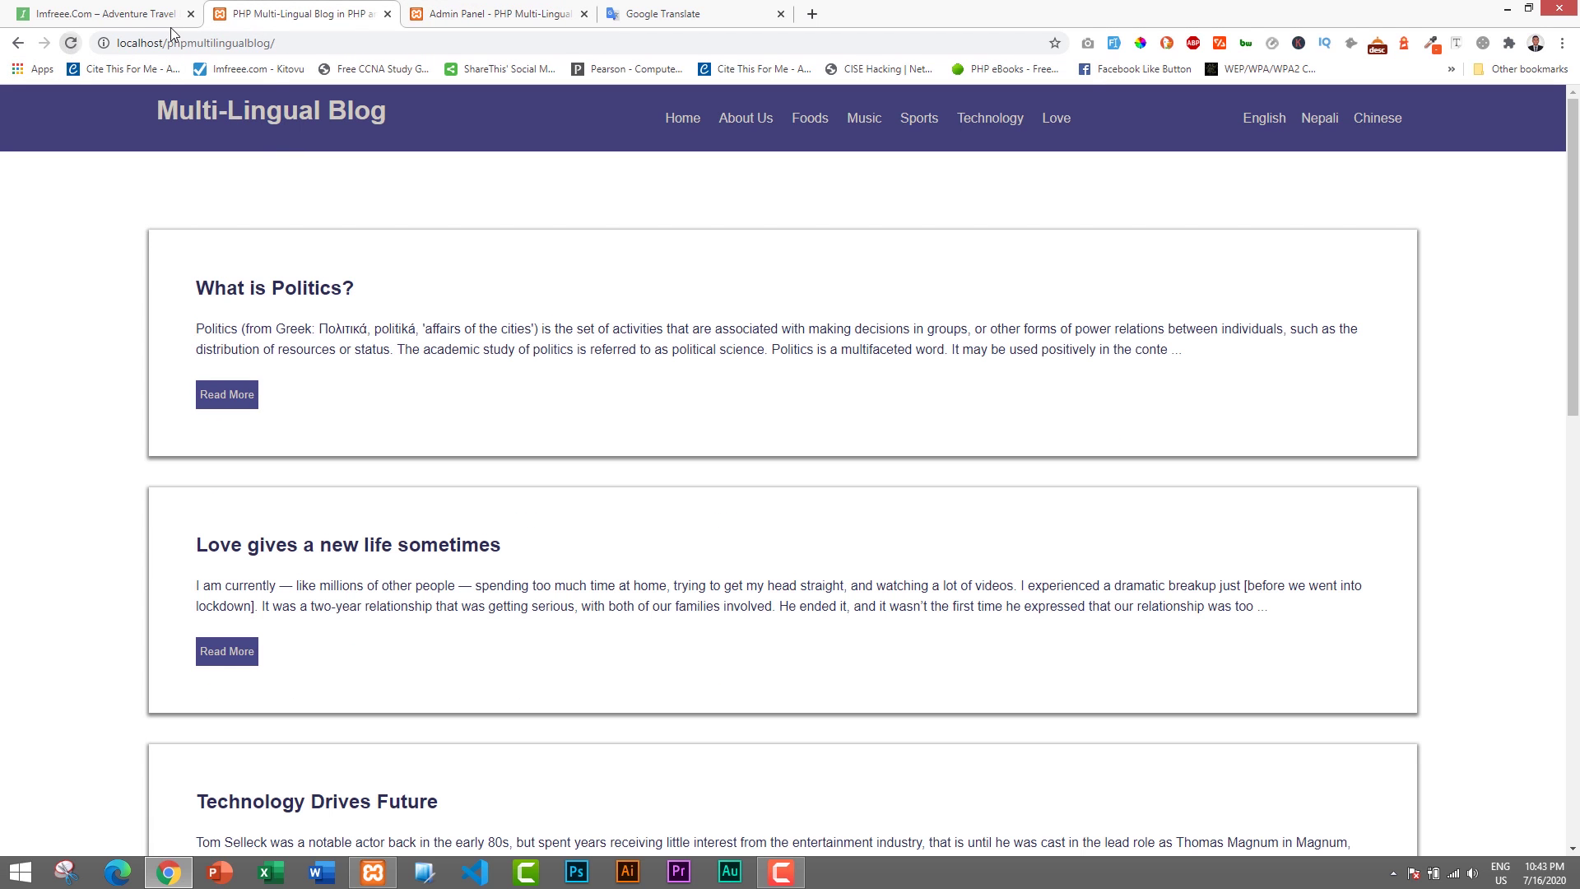
left_click(485, 10)
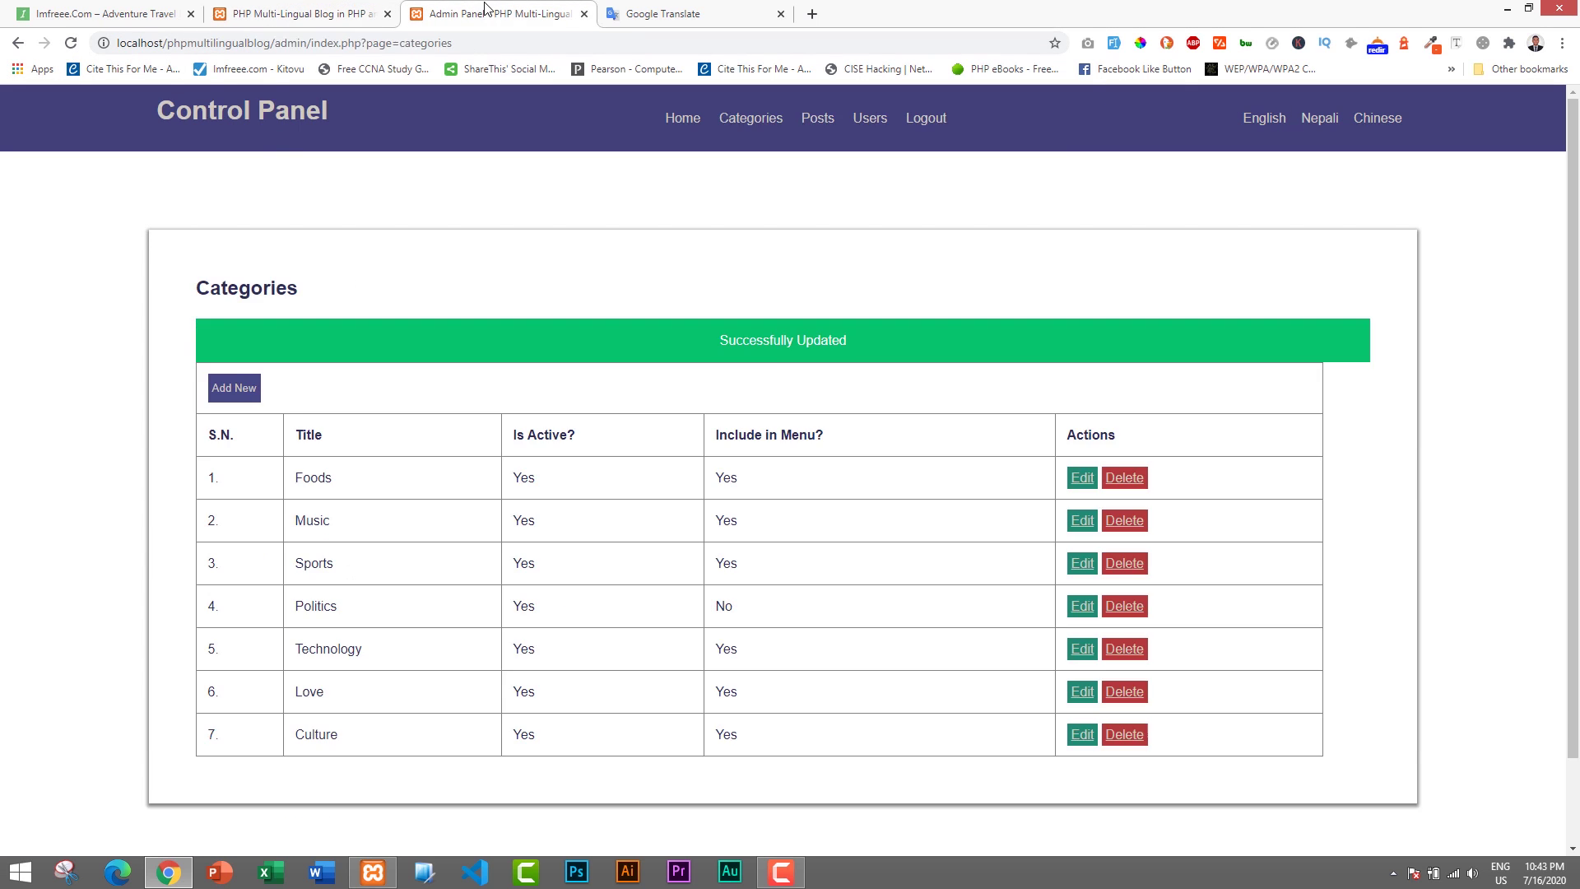
Step: View the empty Culture category on the blog, then open the admin Posts list
left_click(297, 17)
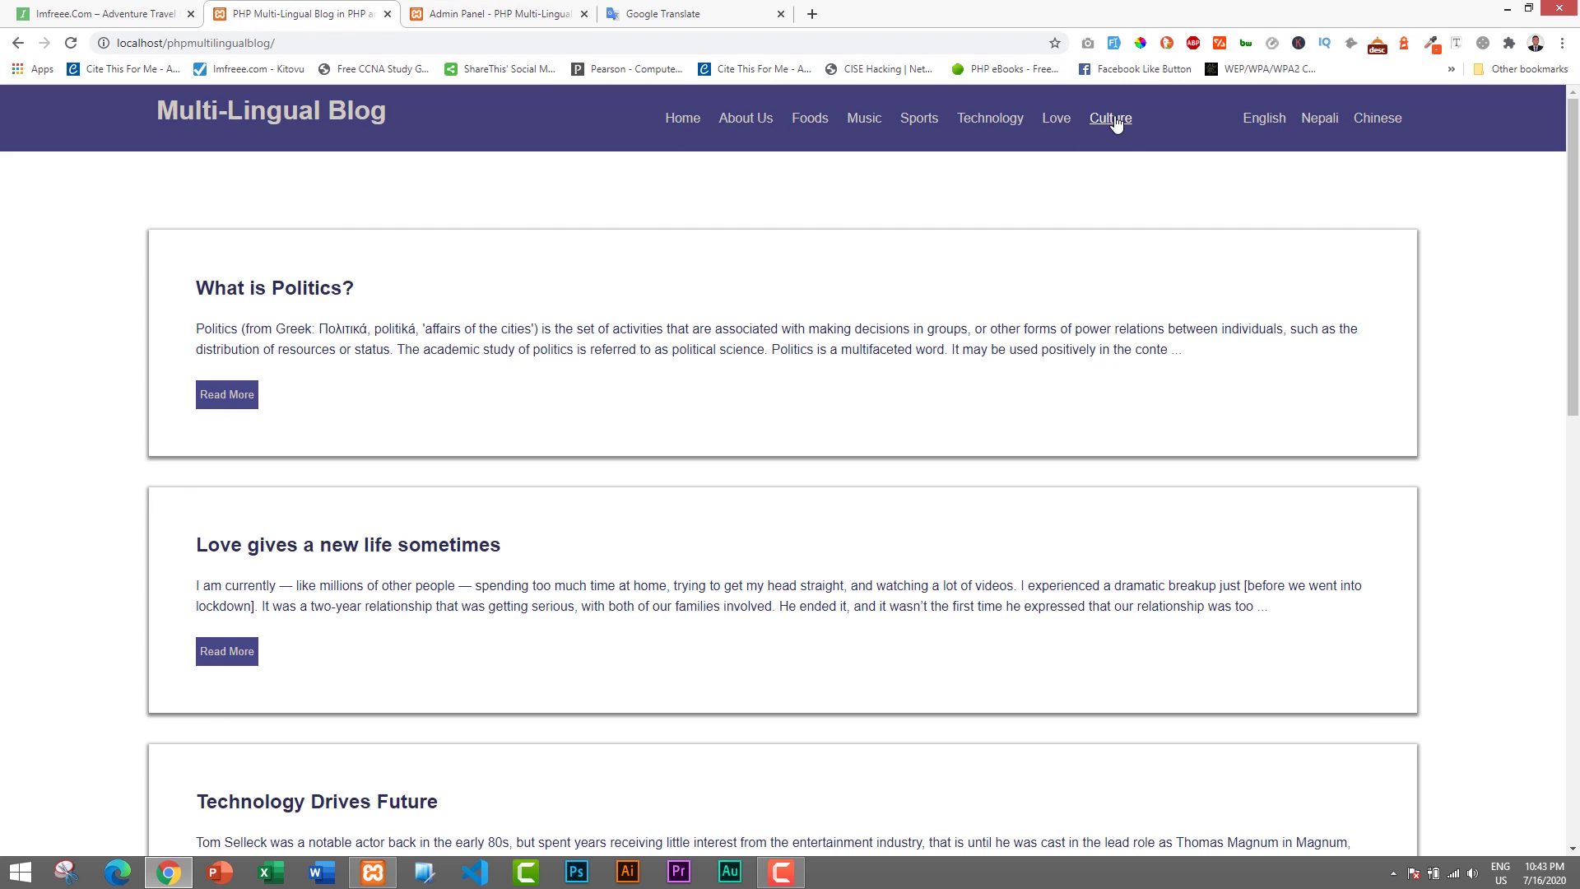
left_click(1113, 120)
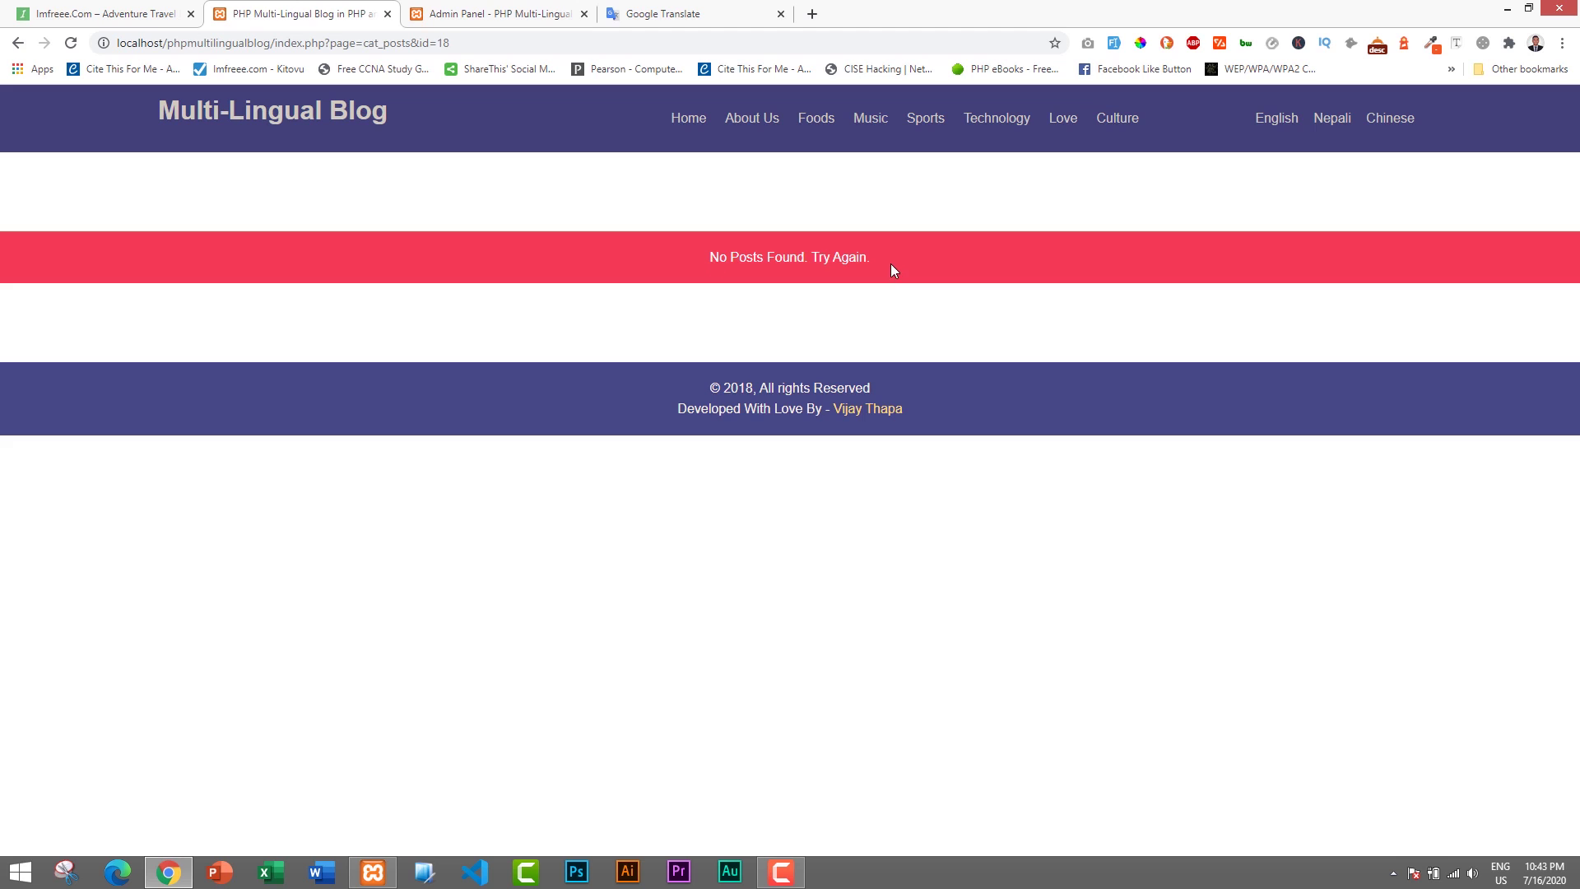
left_click(505, 19)
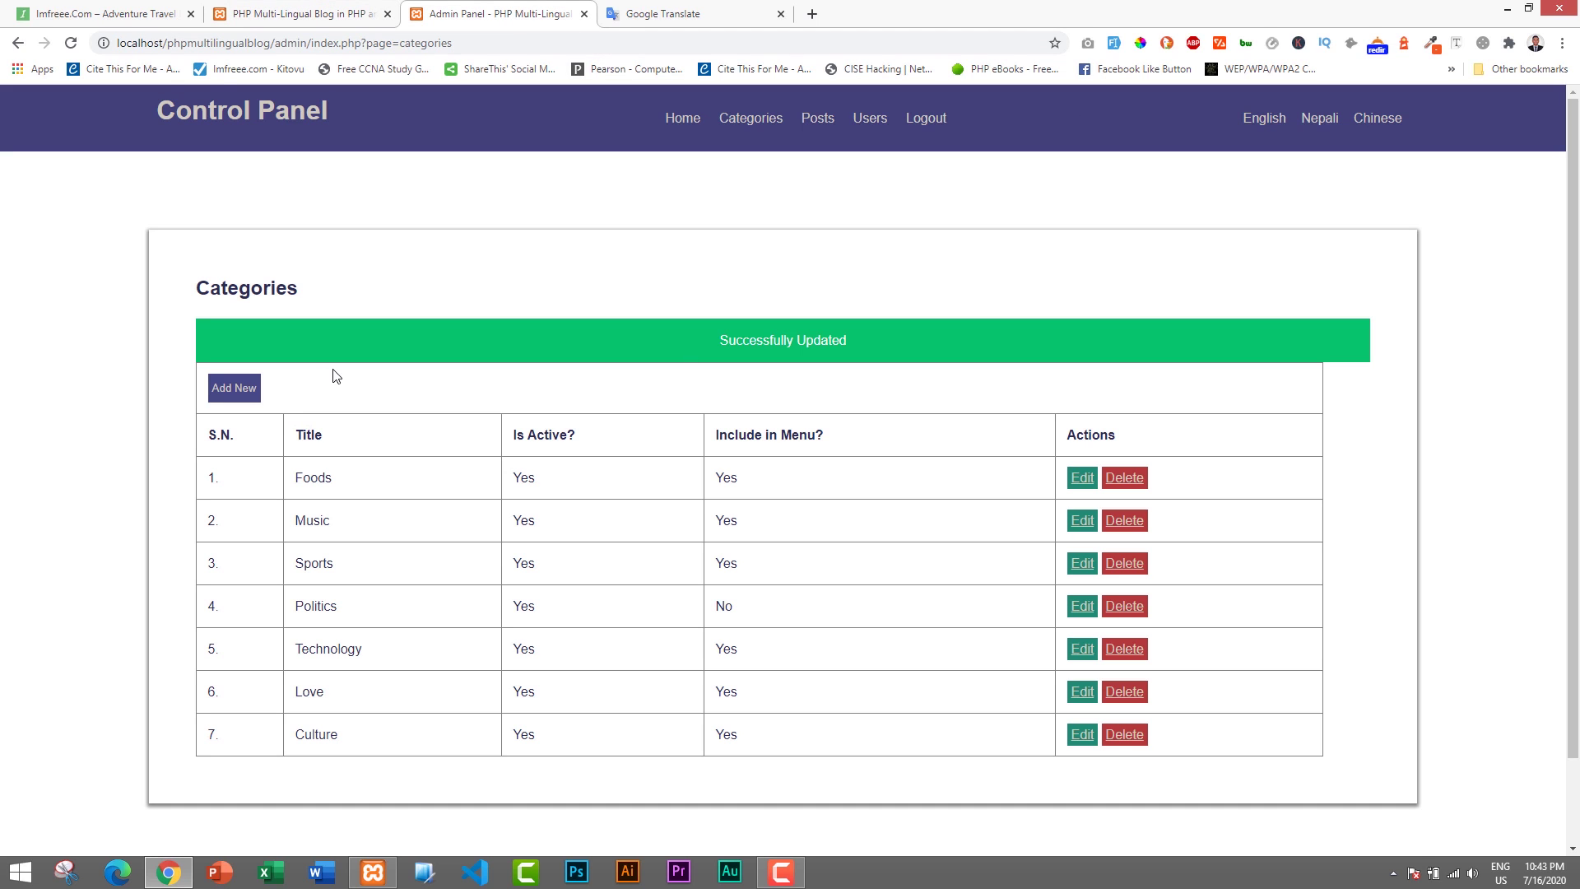
left_click(817, 120)
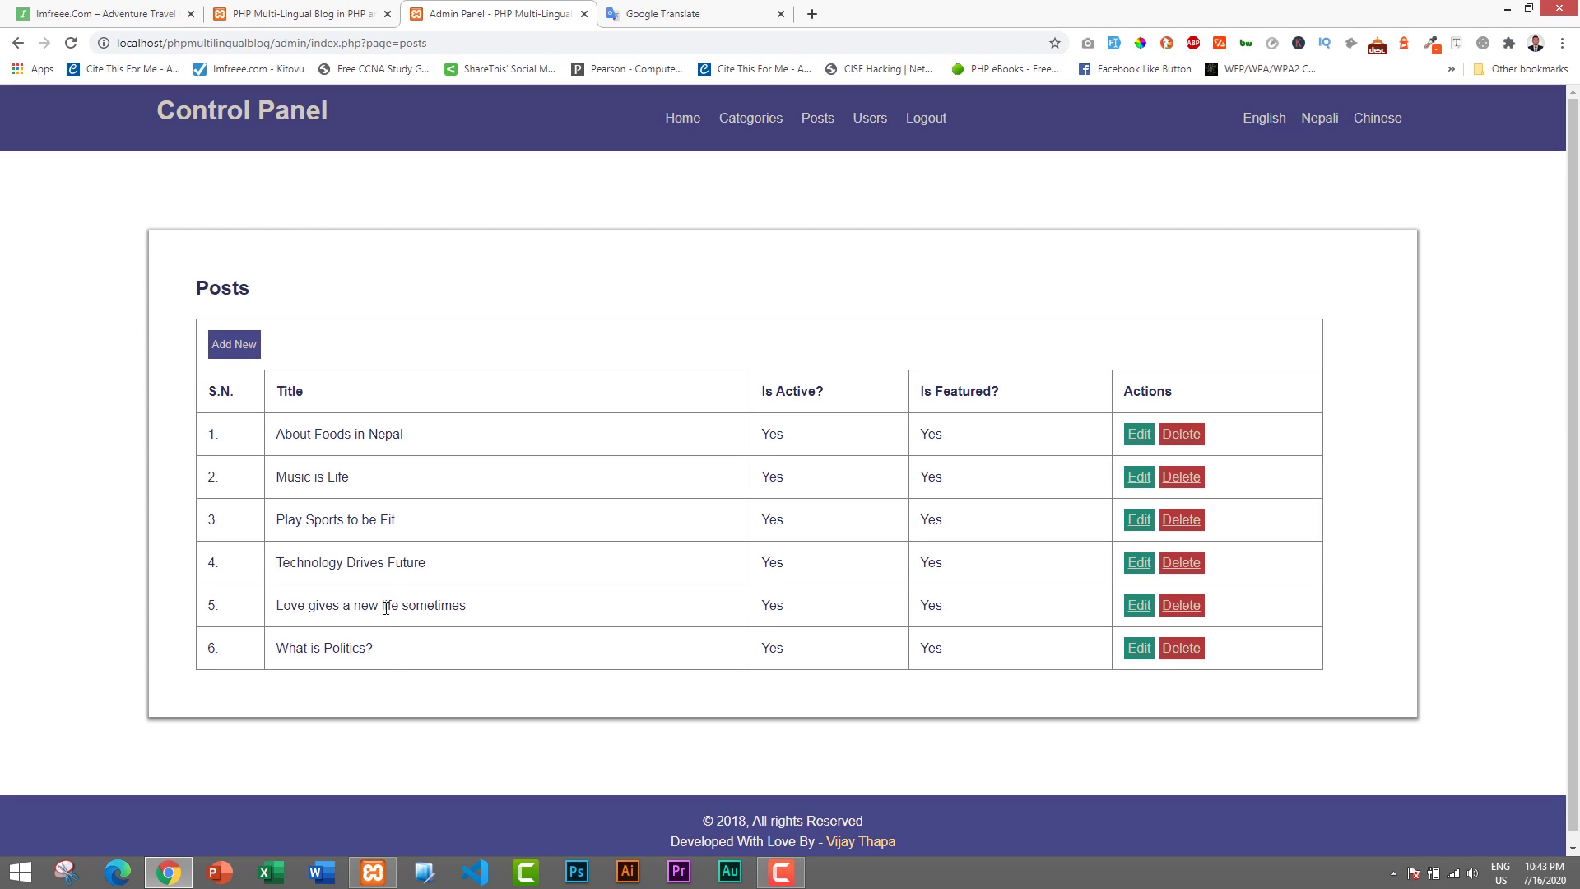
Step: Start a new post and enter the English title Post on Culture
left_click(234, 346)
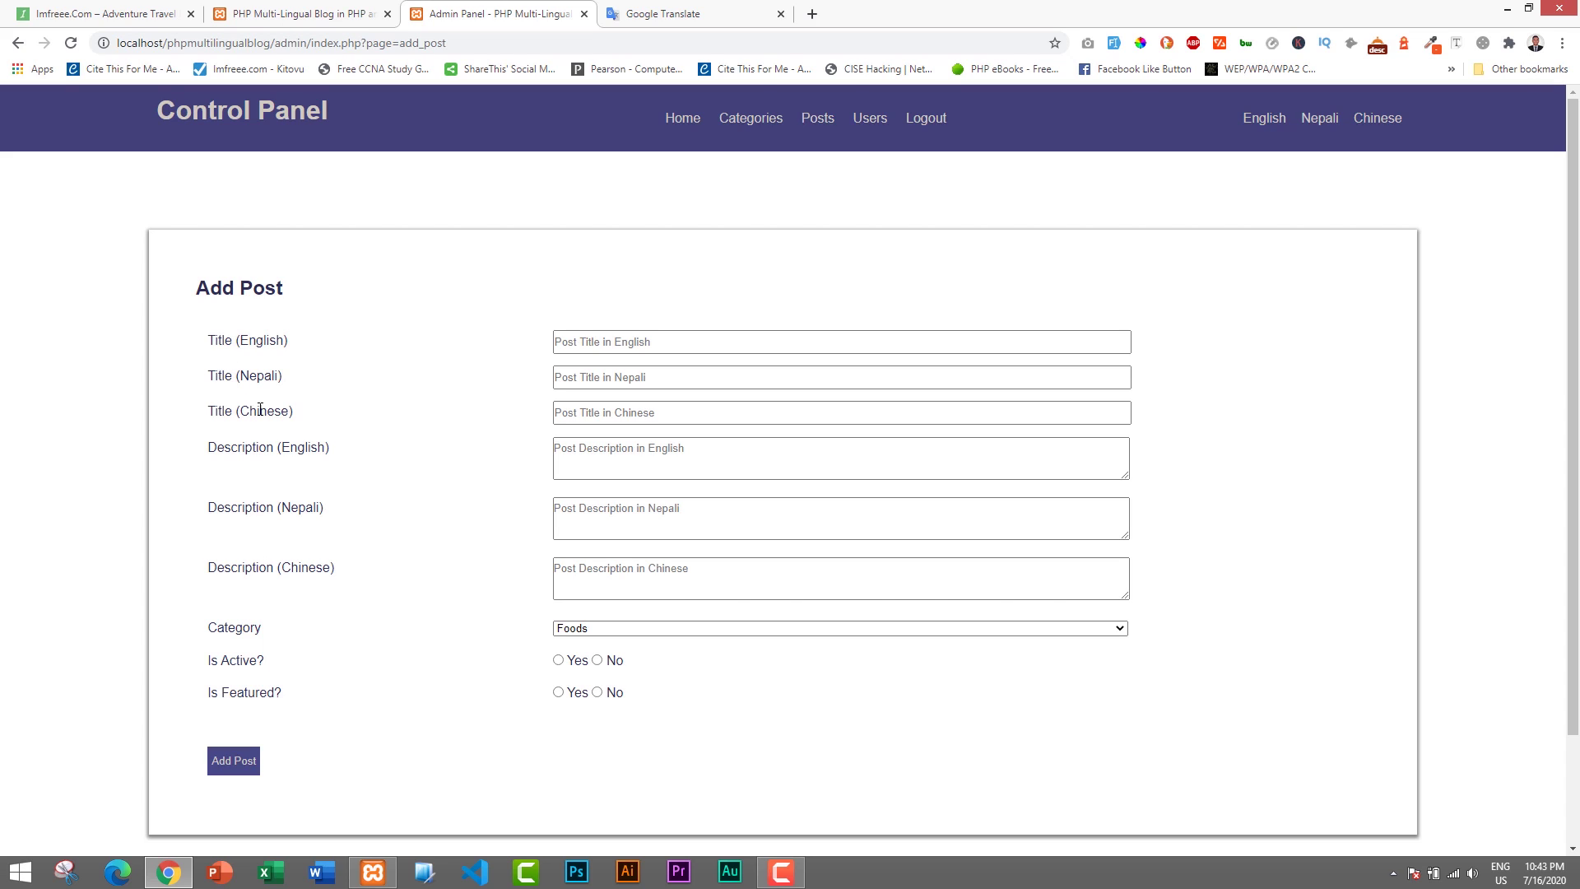
left_click(594, 342)
type("Pos t")
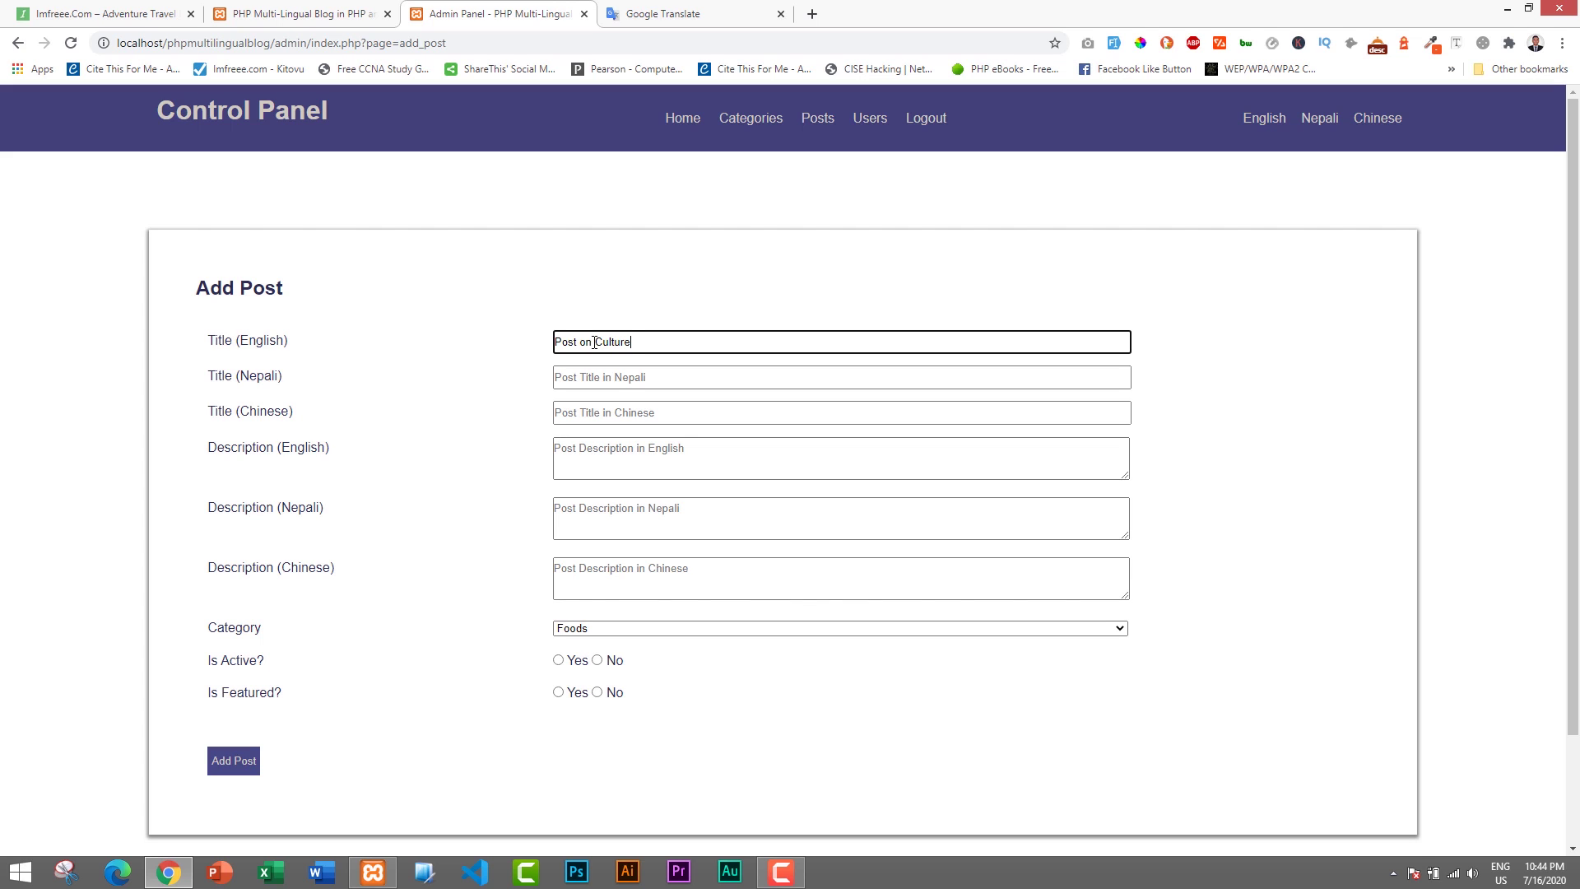
Step: Translate the title in Google Translate and paste the Chinese title 文化帖子 into the form
key("ctrl+a")
key("ctrl+c")
left_click(619, 18)
double_click(326, 261)
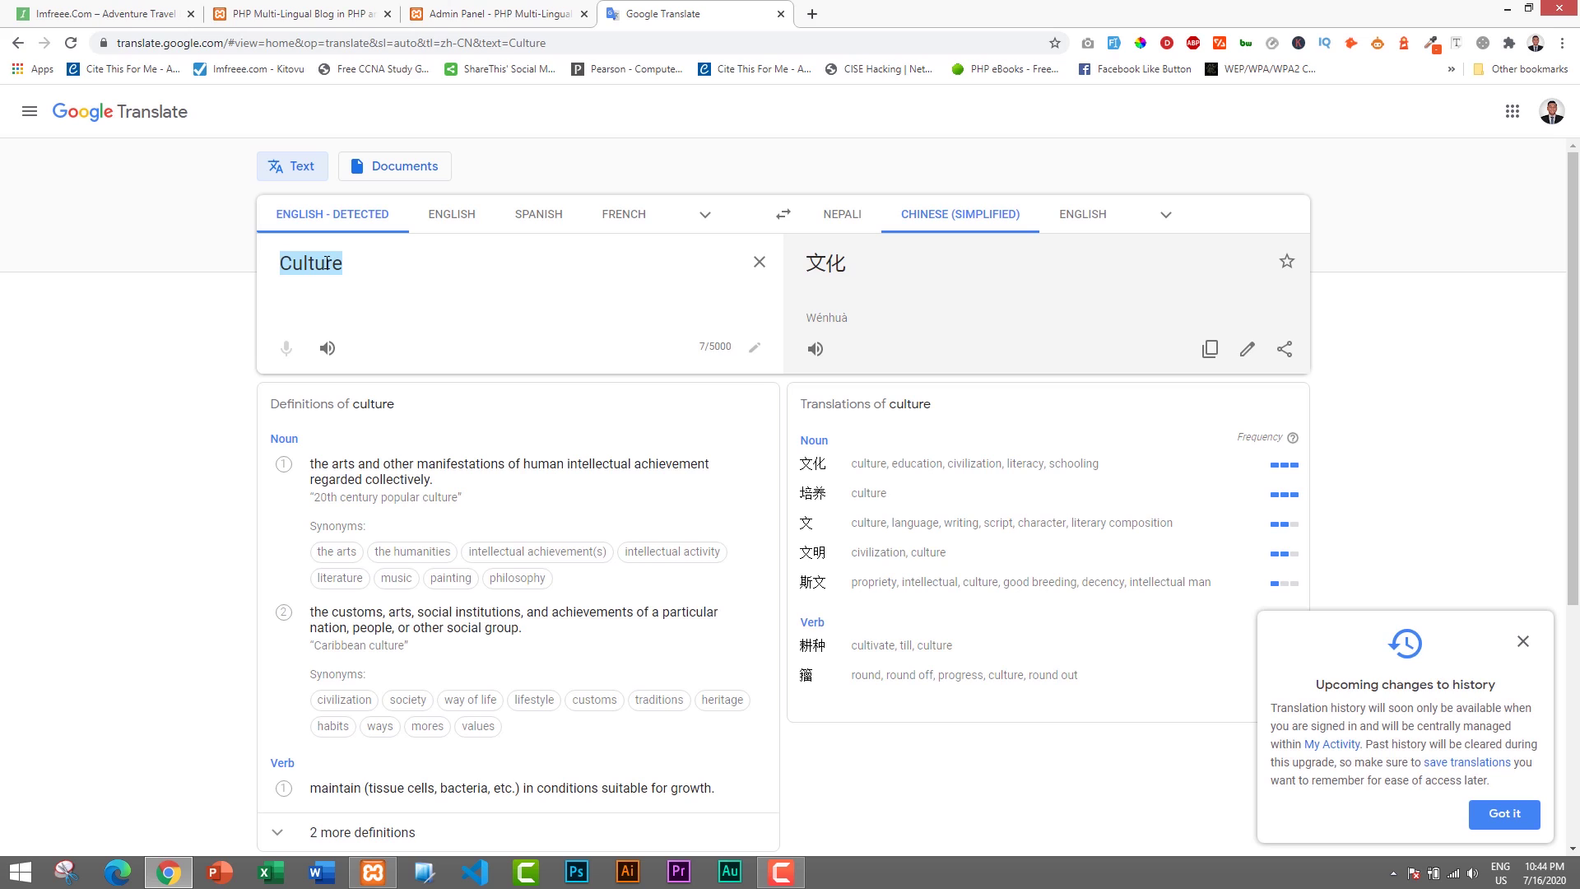
key("ctrl+v")
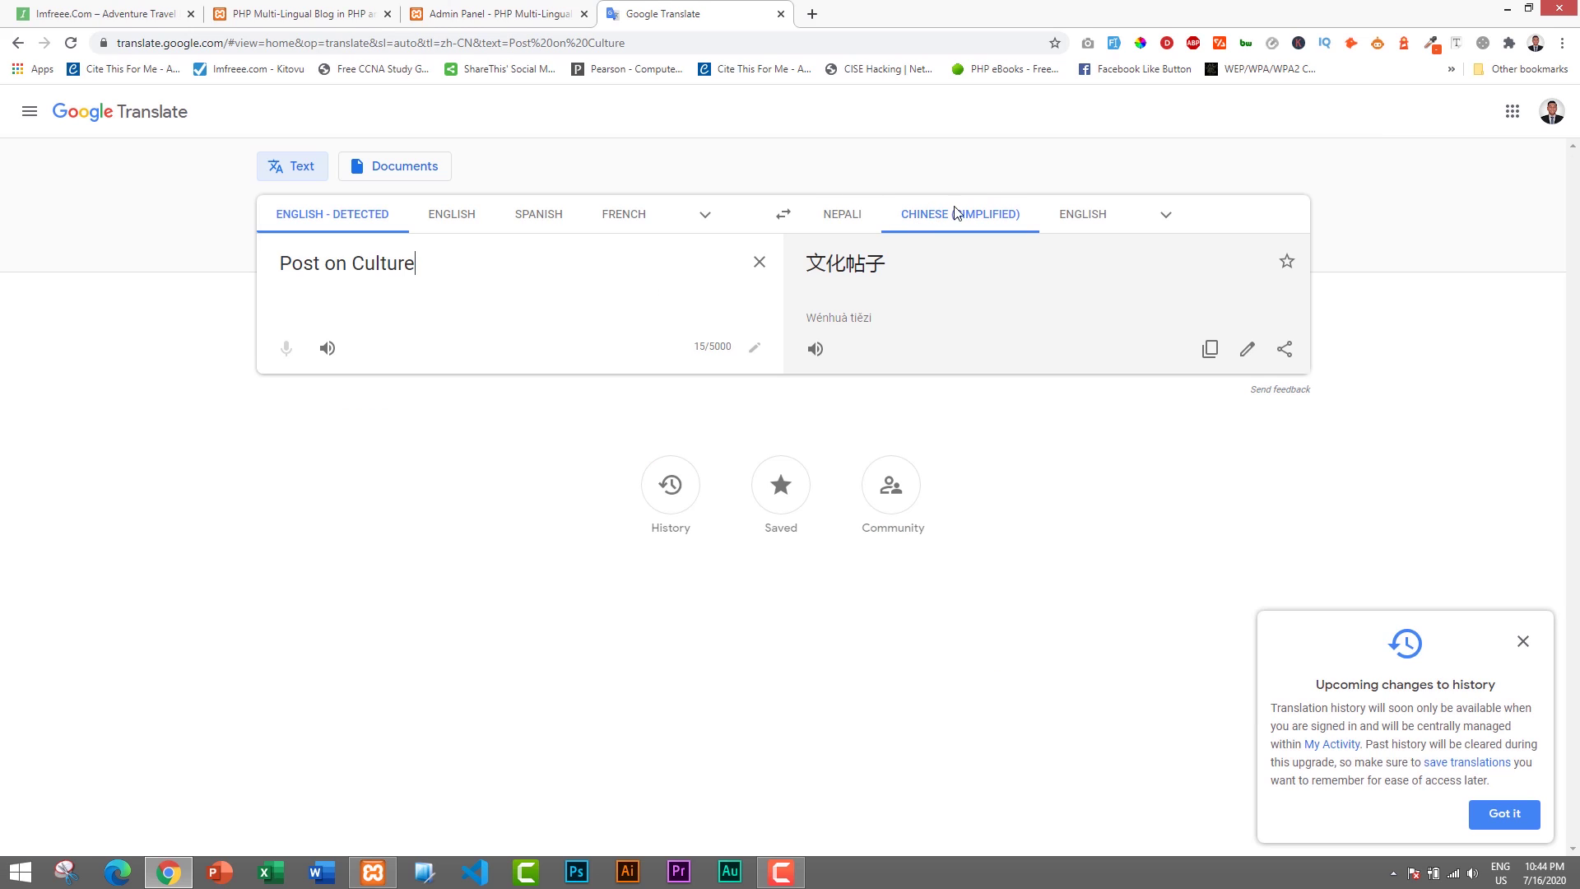
left_click(1210, 353)
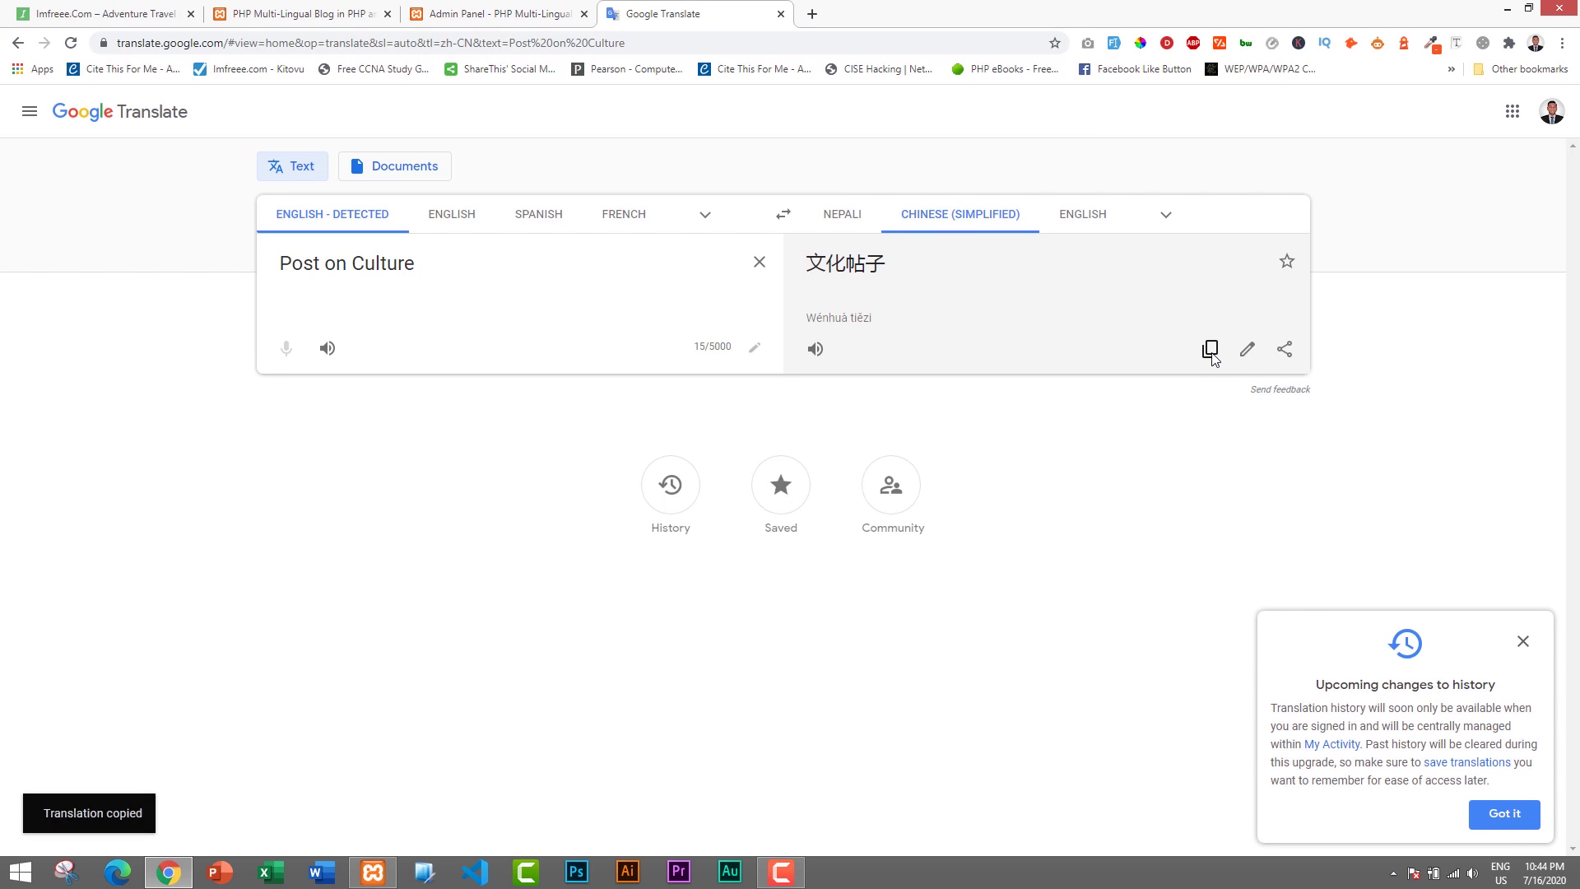
left_click(520, 10)
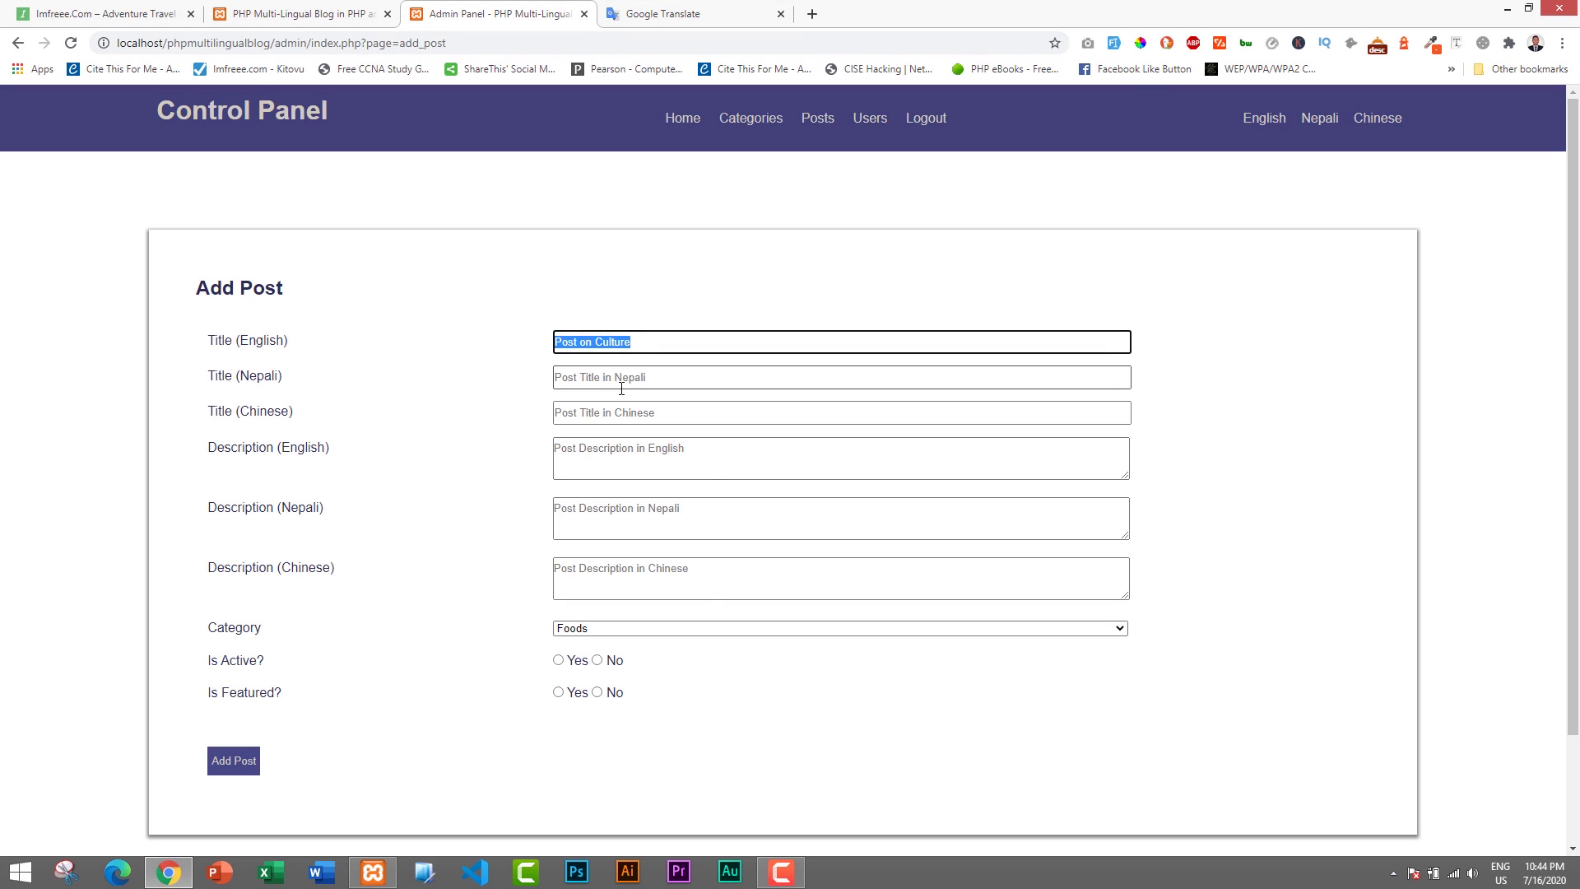
left_click(646, 418)
key("ctrl+v")
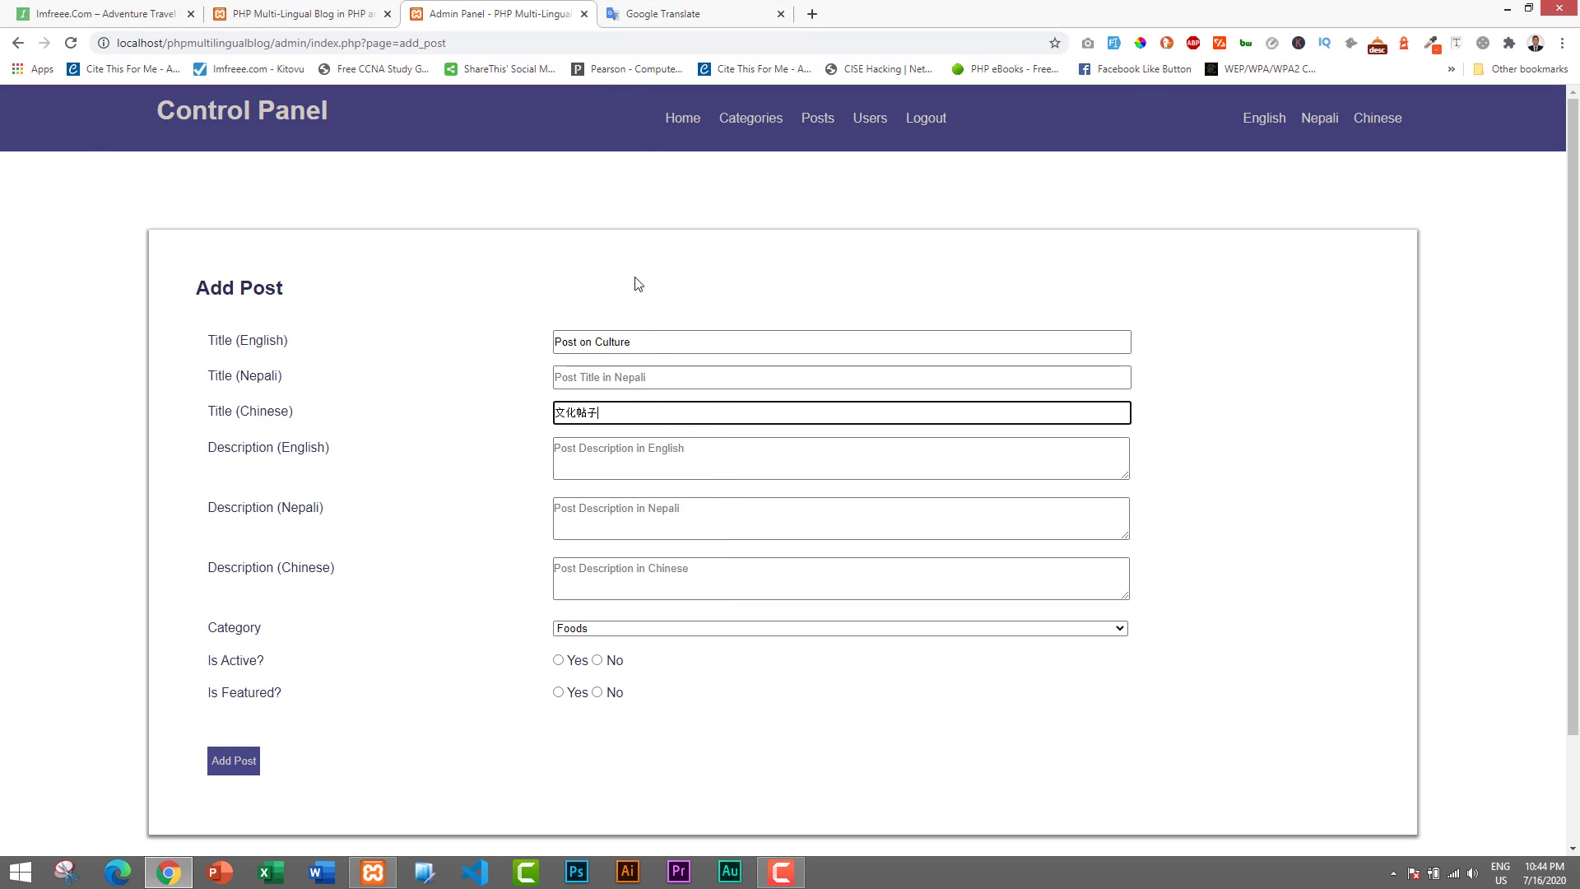
Step: Add the Nepali title संस्कृति मा पोस्ट, then open a blank browser tab
left_click(643, 25)
left_click(861, 219)
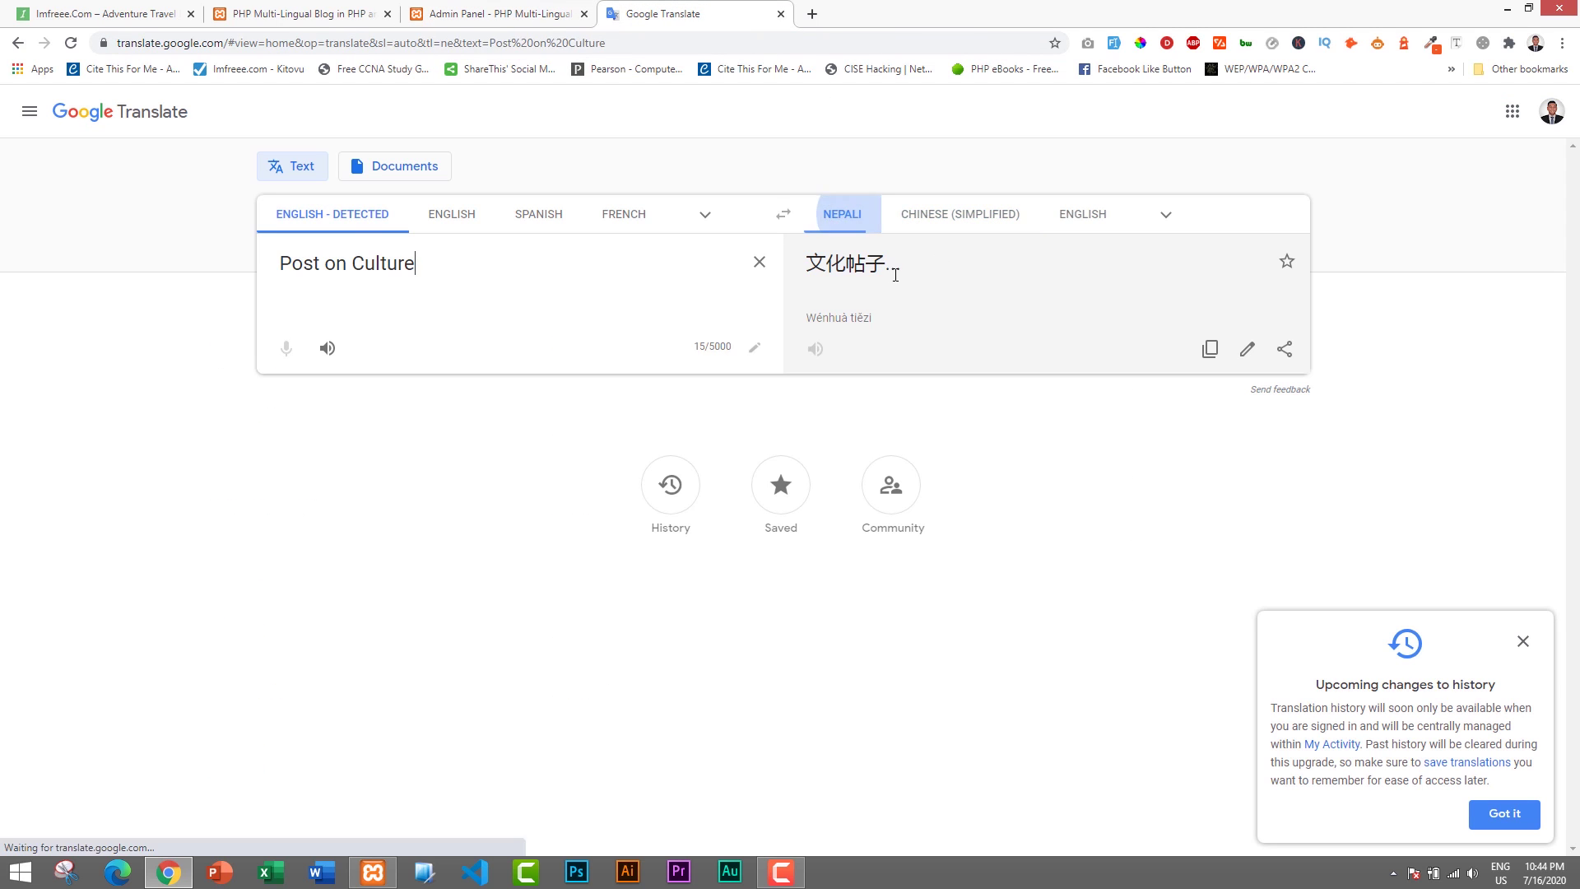
left_click(1209, 348)
key("ctrl+shift+Tab")
left_click(606, 383)
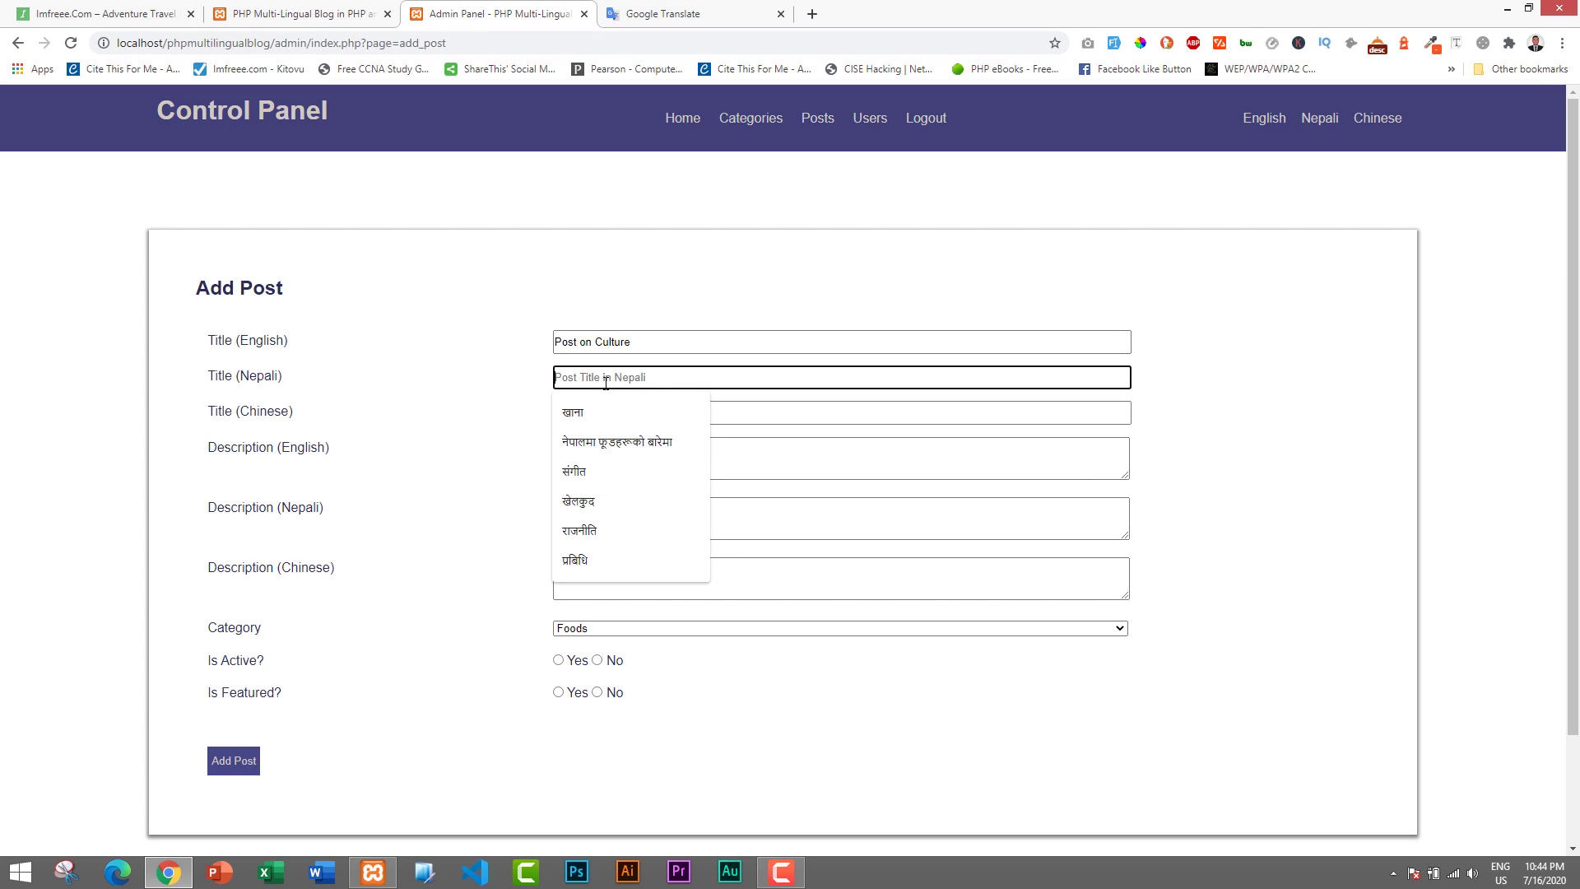
left_click(604, 398)
left_click(634, 455)
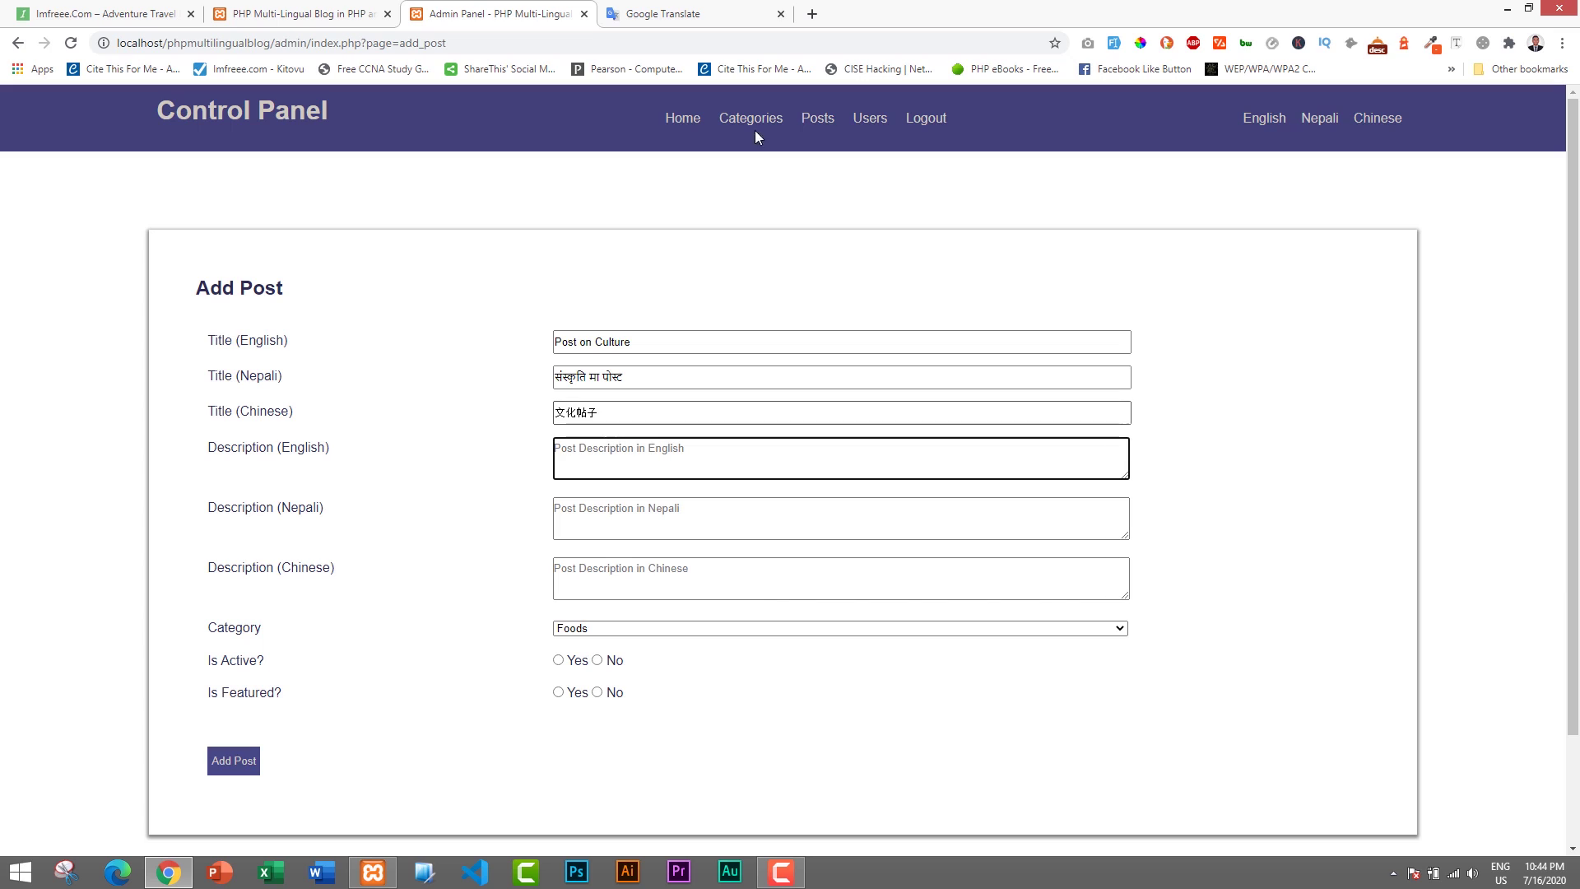
left_click(812, 14)
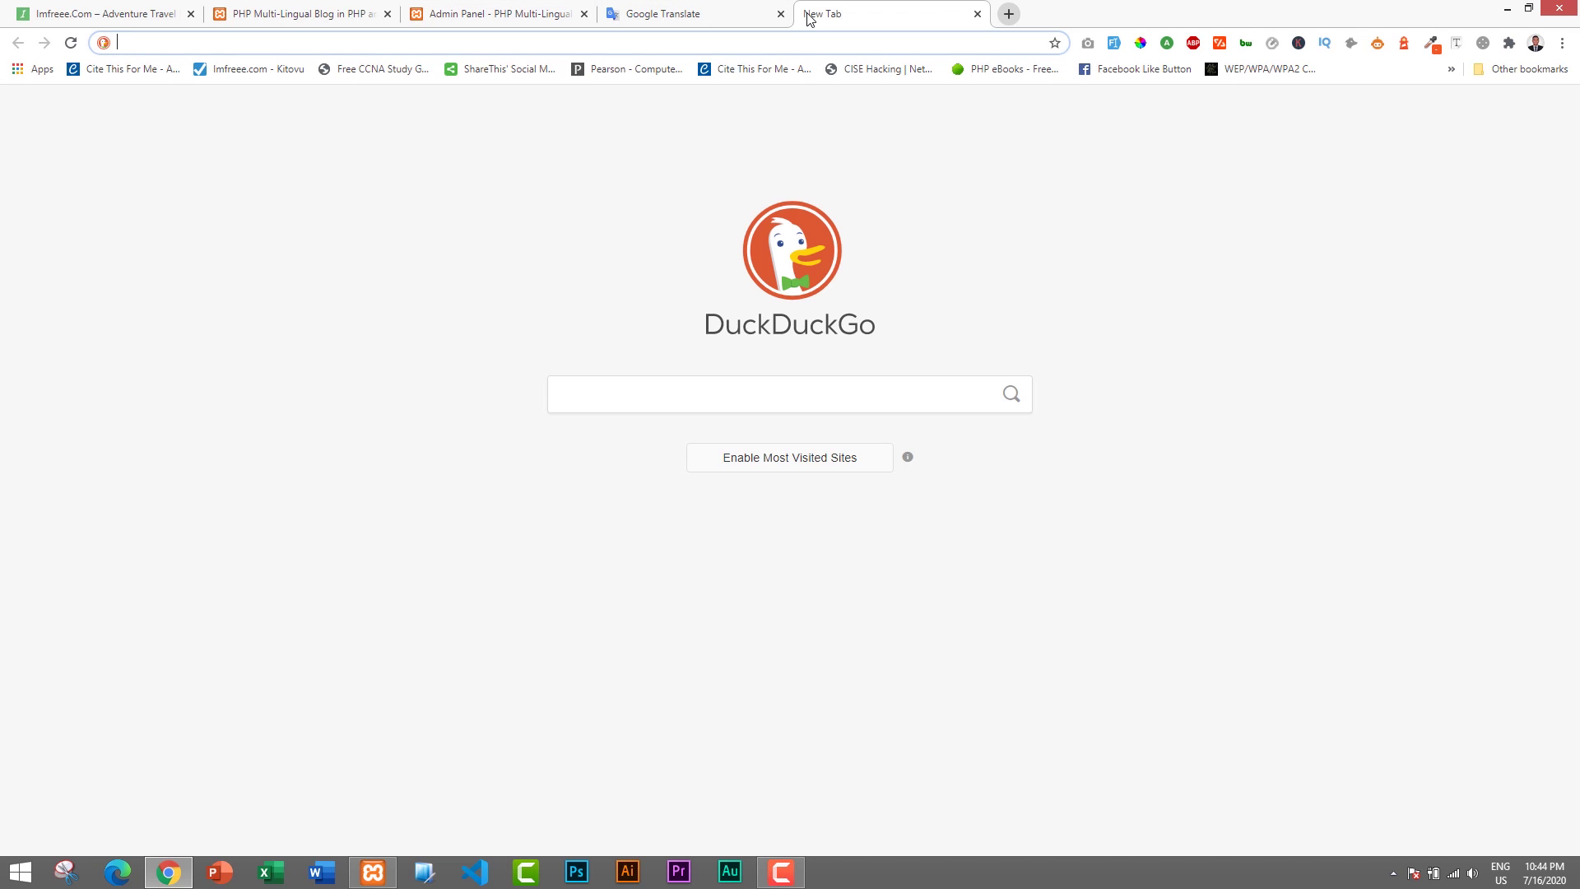
Step: Search 'article on culture', look over the Organization Culture result in a new tab, and close it
type("articl")
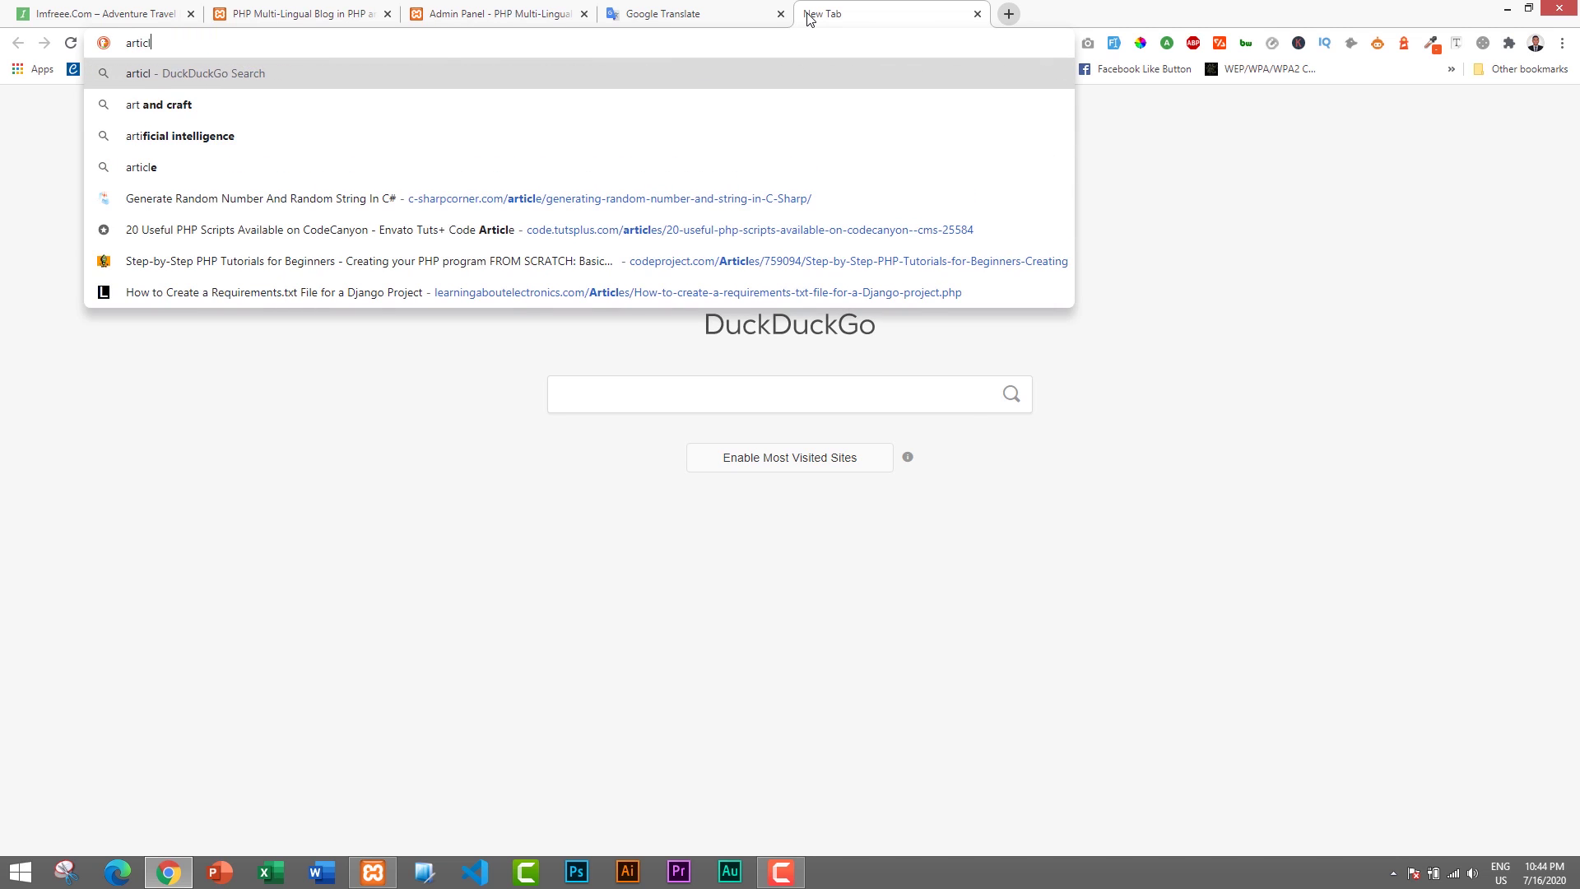
type("e on culture")
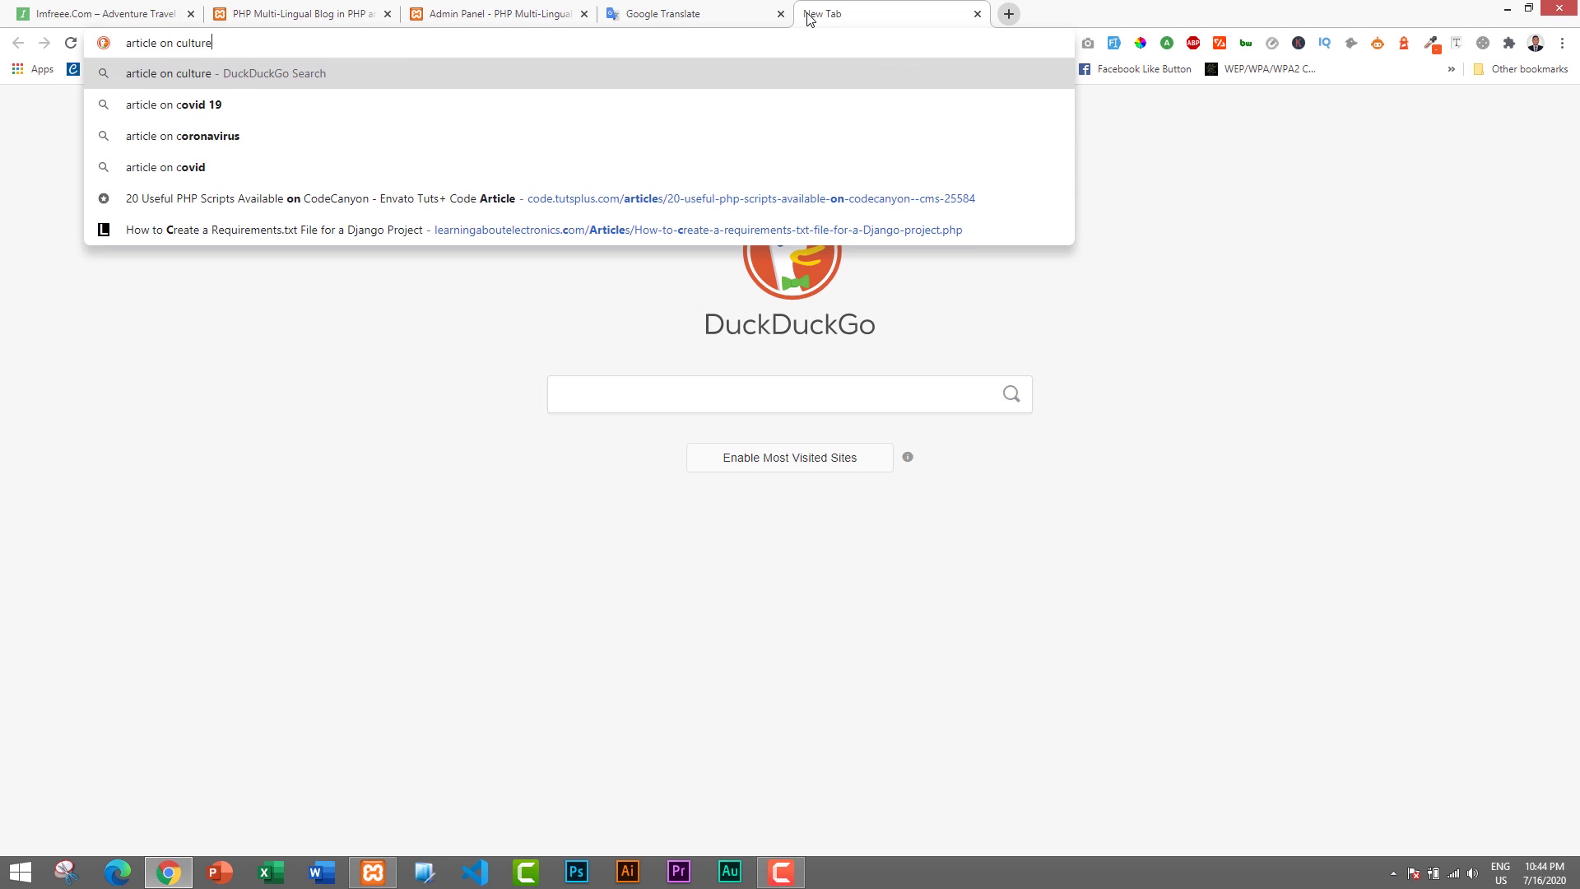
key("Return")
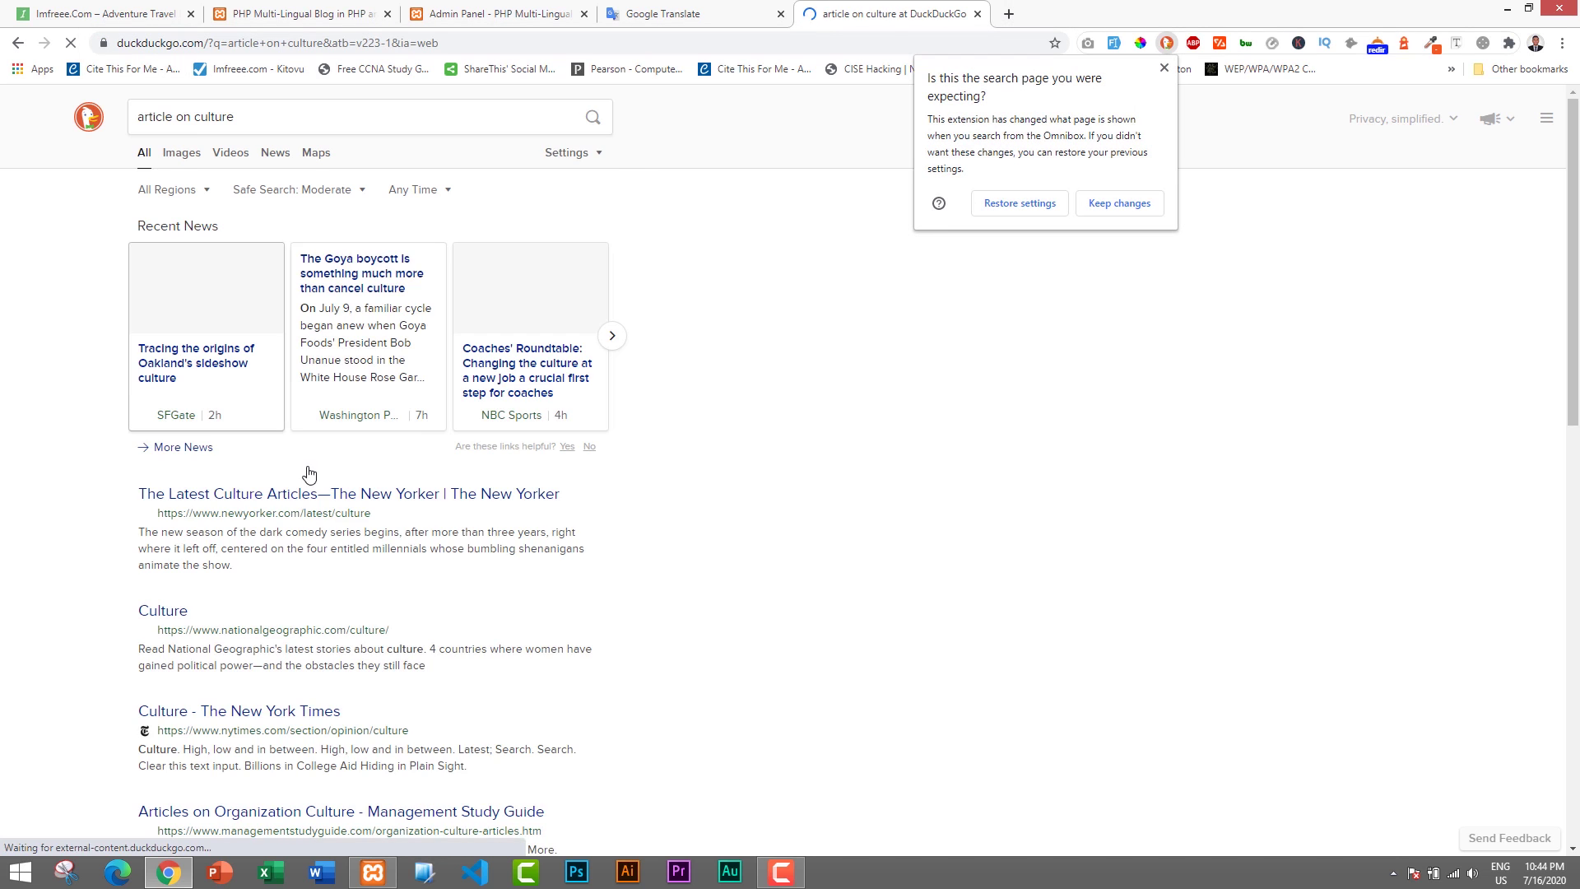
scroll(312, 486, "down", 2)
scroll(246, 510, "down", 1)
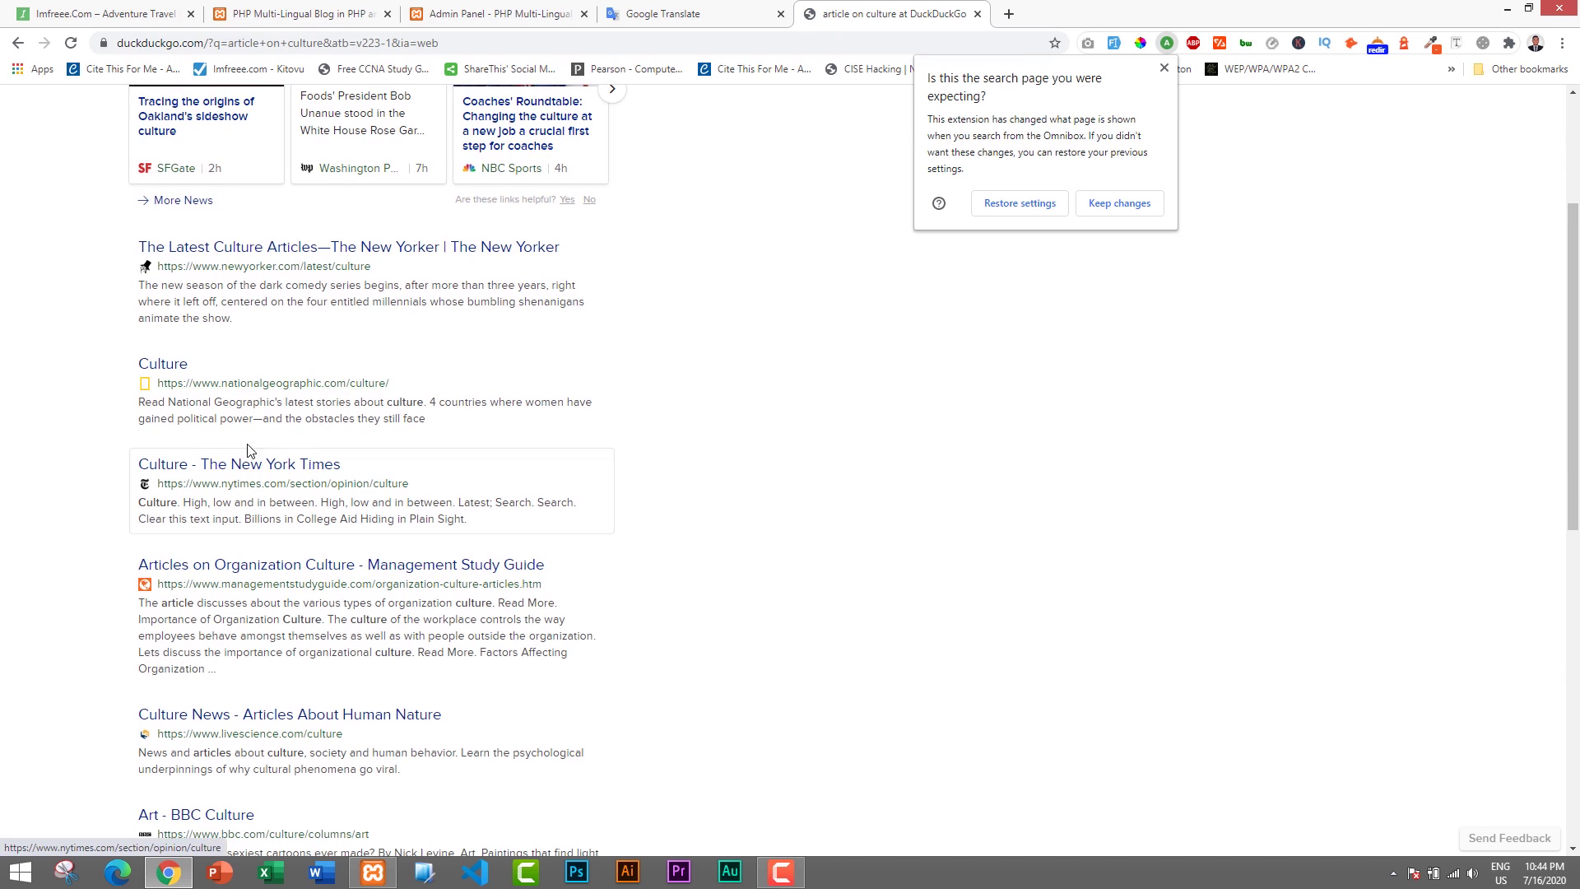
scroll(247, 457, "down", 2)
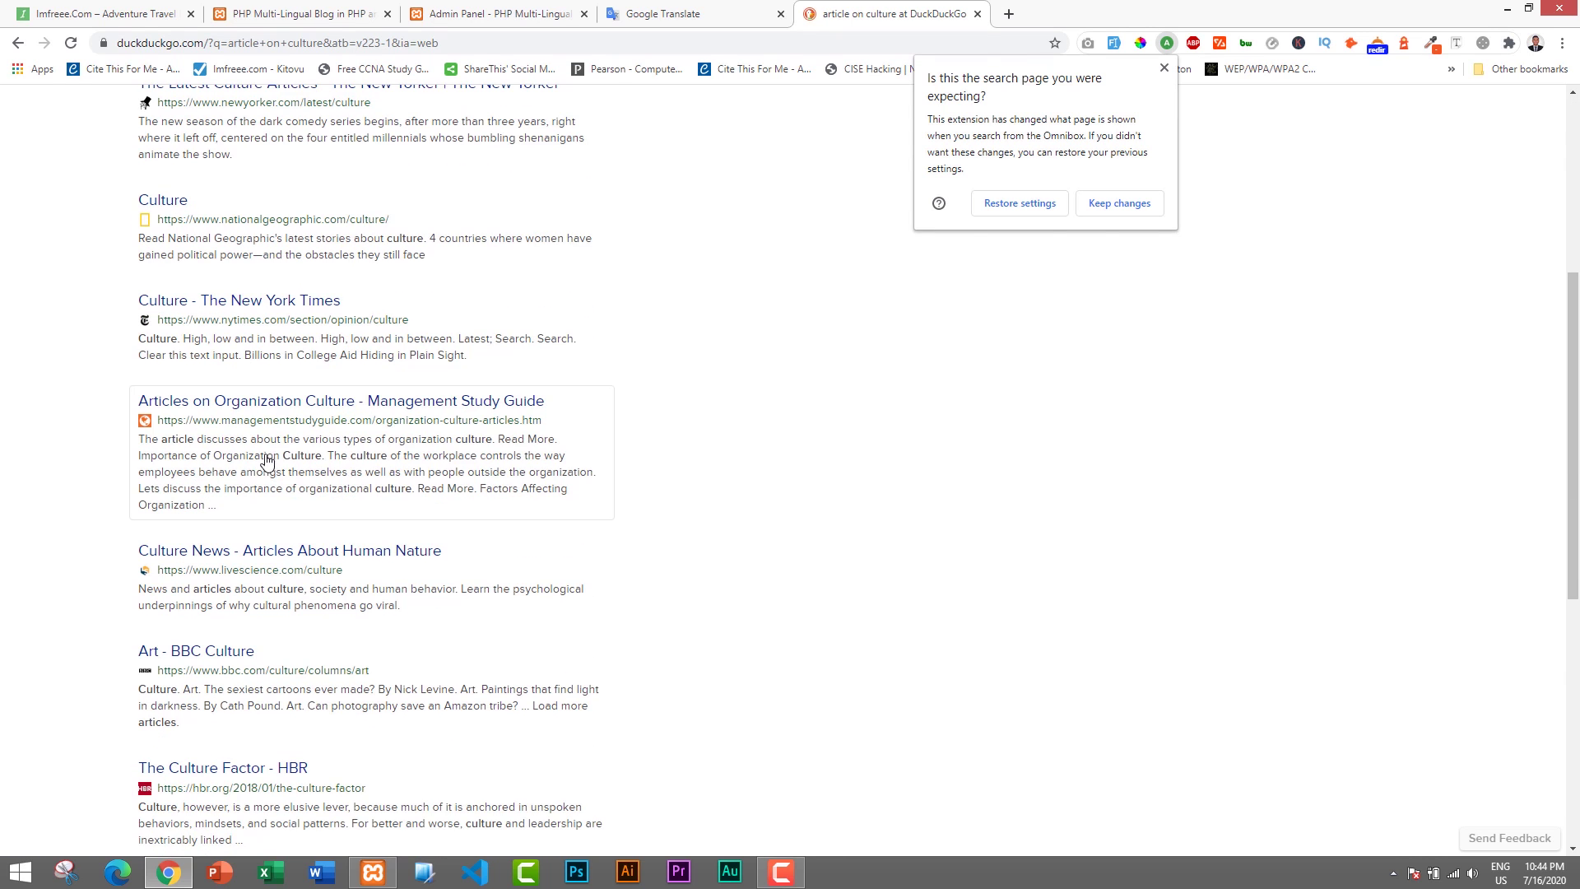
right_click(294, 407)
left_click(397, 421)
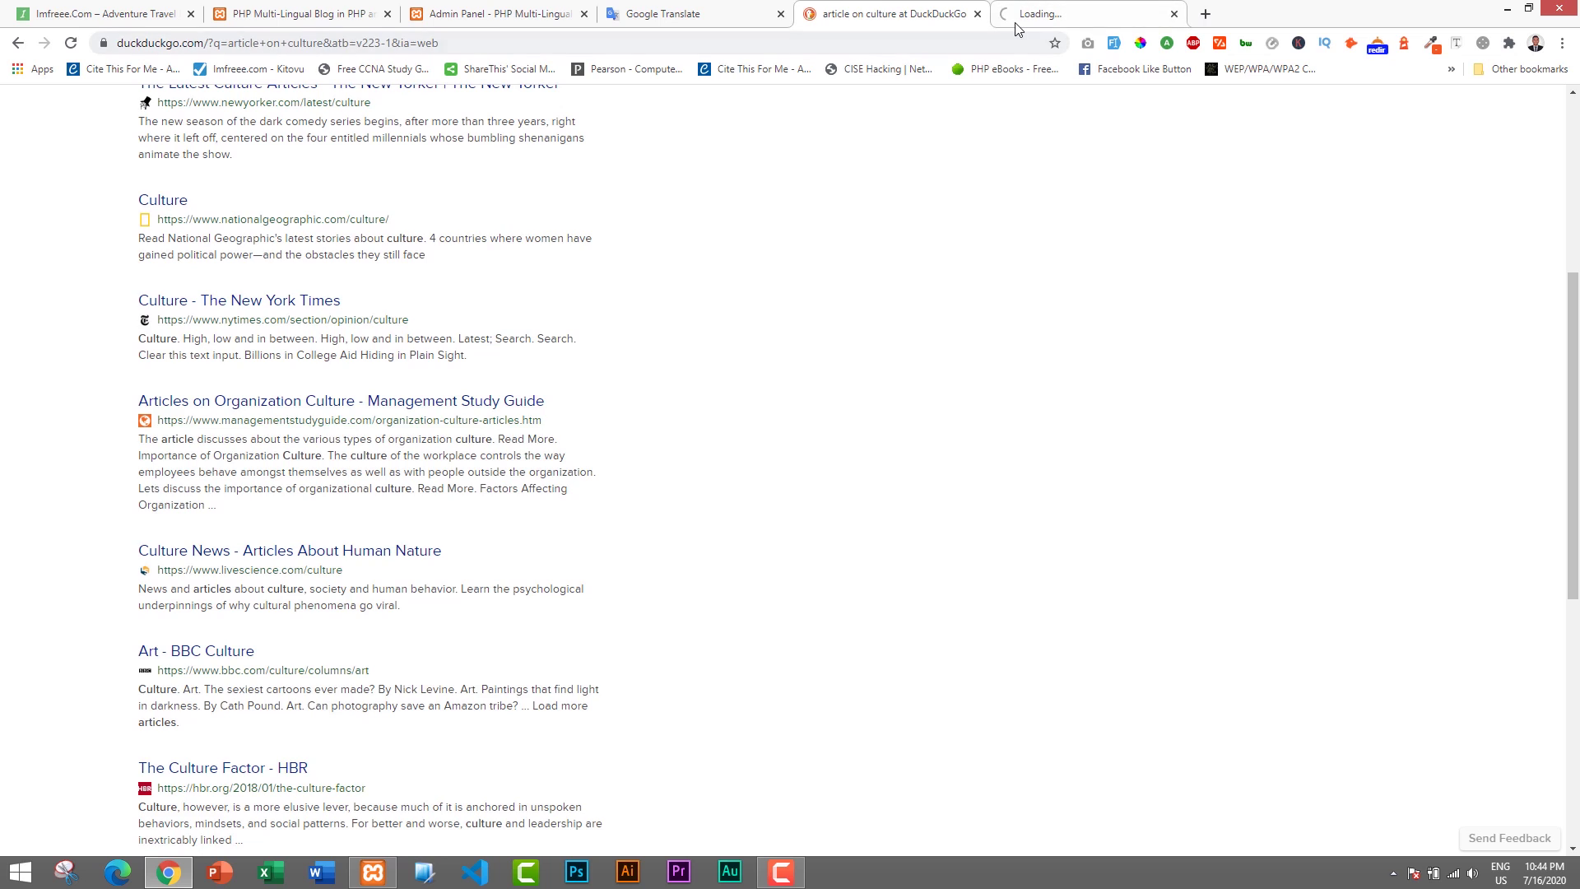
key("ctrl+Tab")
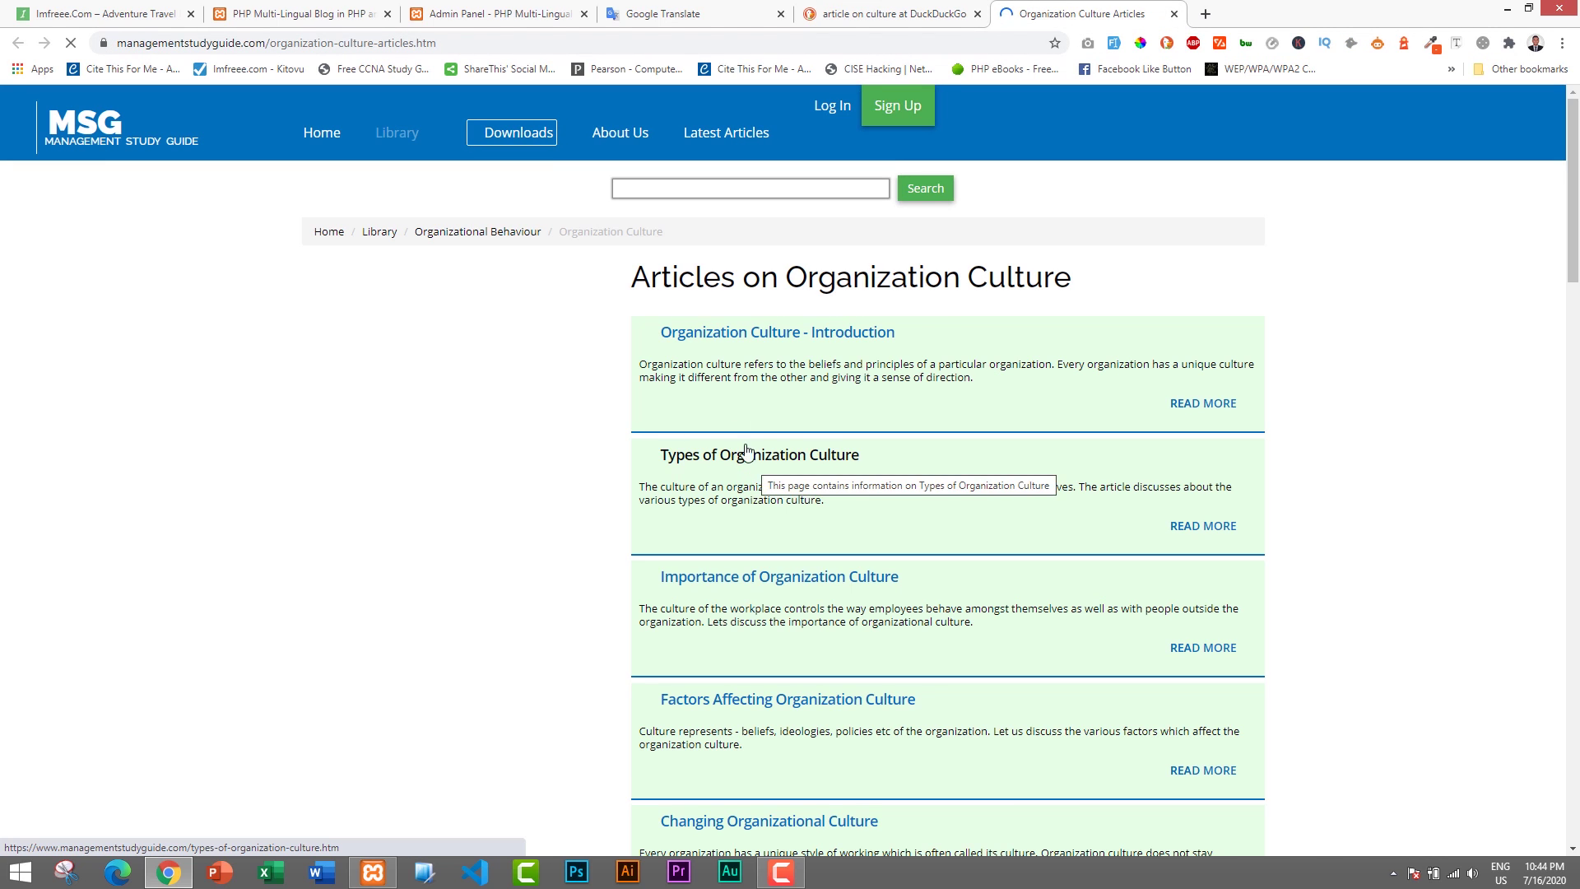
scroll(748, 355, "down", 4)
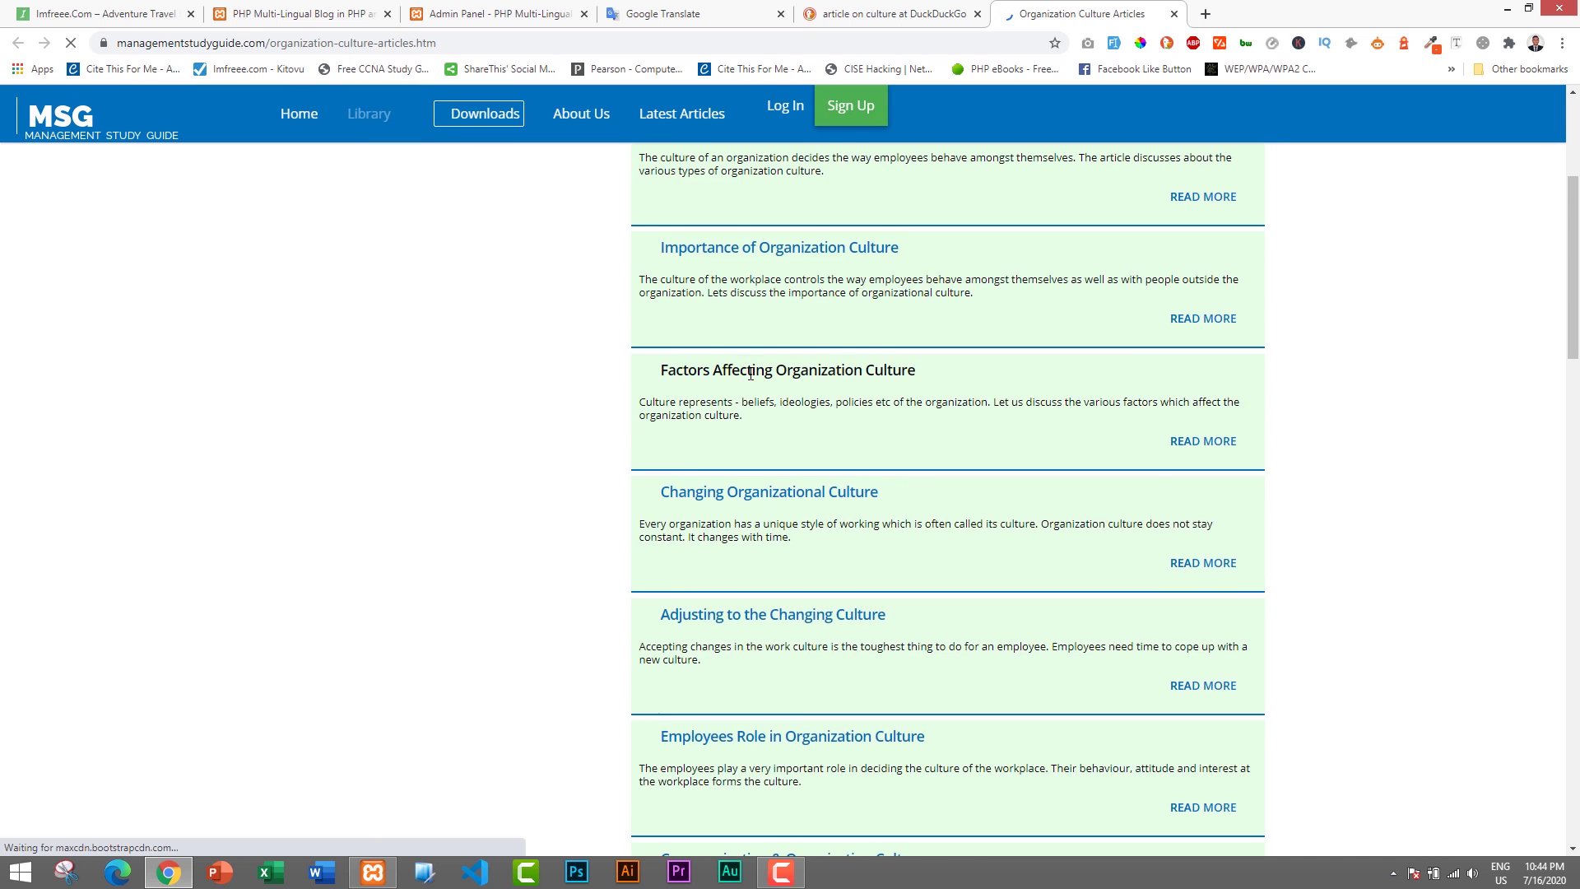
scroll(236, 200, "up", 4)
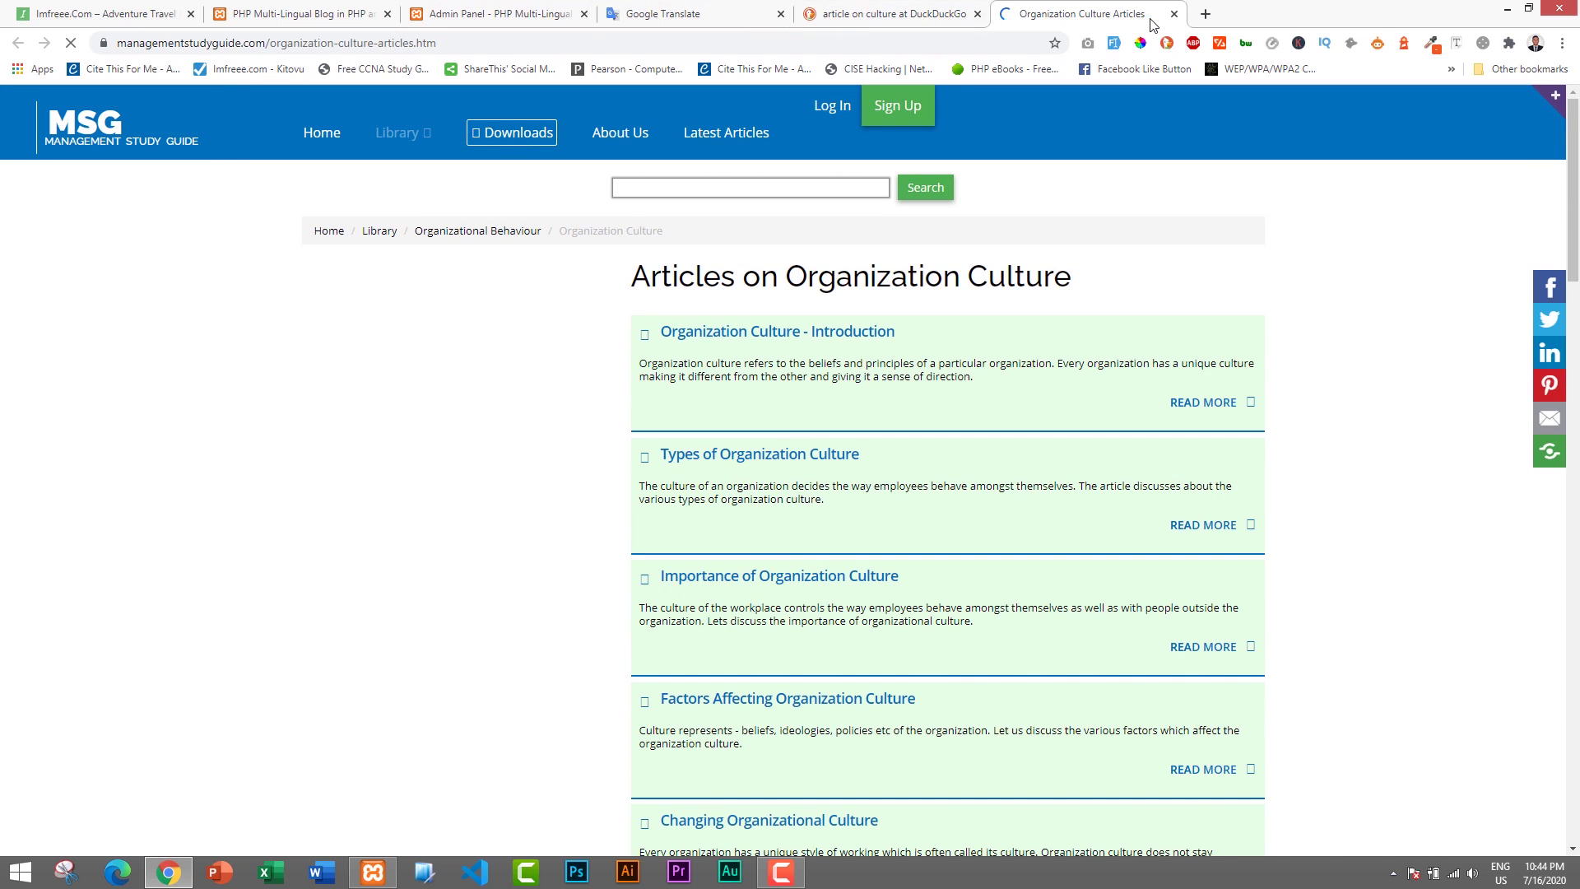
key("ctrl+w")
Step: Search 'essay on culture', open the masterpapers.com essay, and select its first two paragraphs
scroll(237, 222, "up", 5)
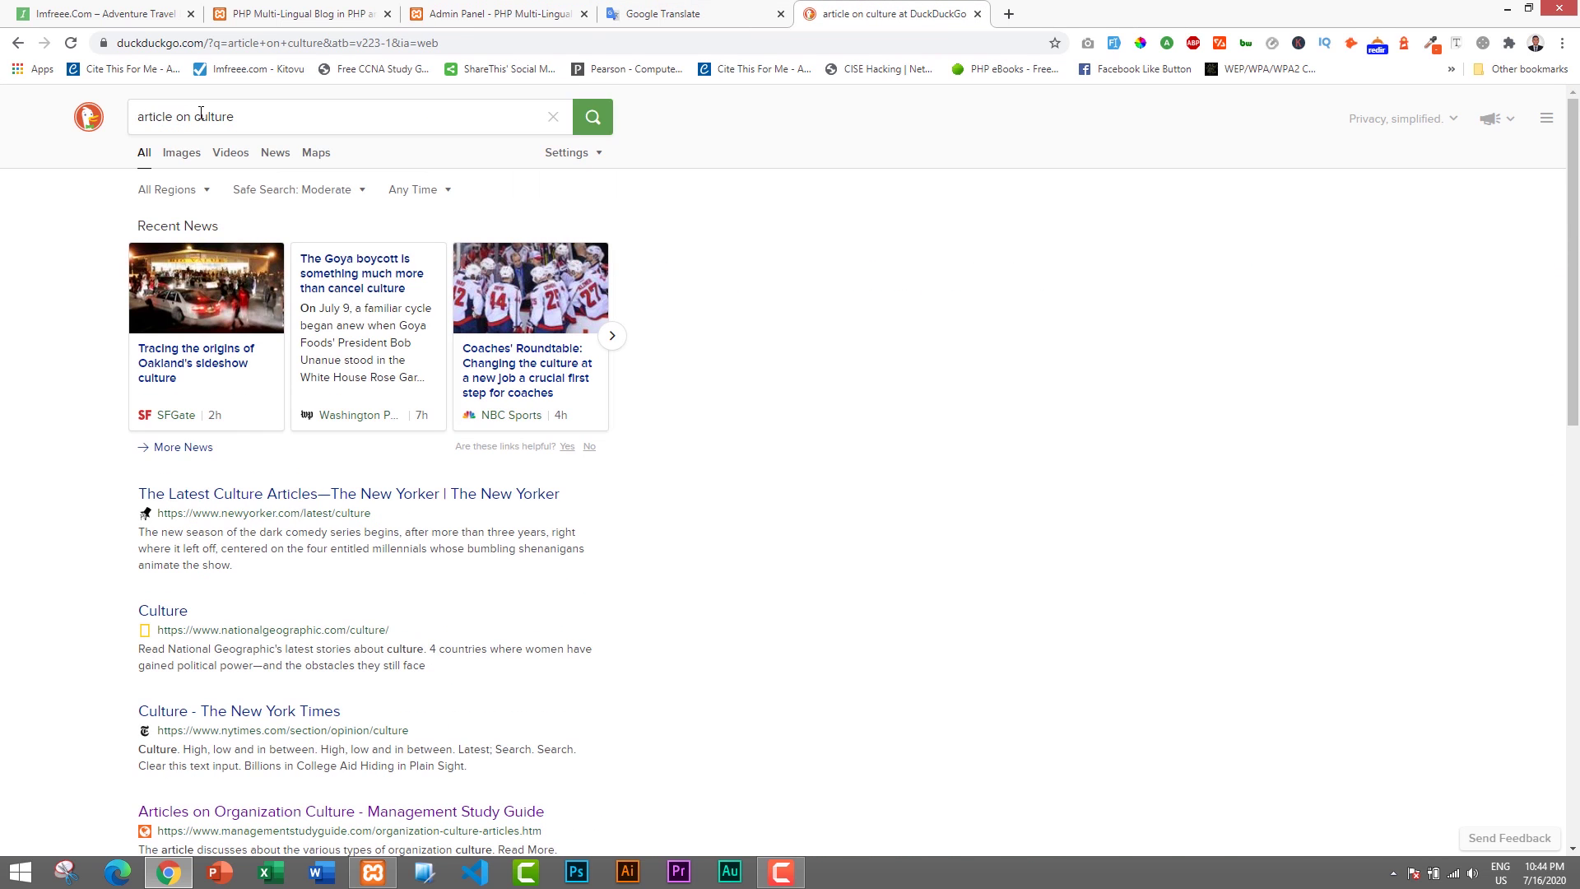
double_click(162, 116)
type("essay")
key("Return")
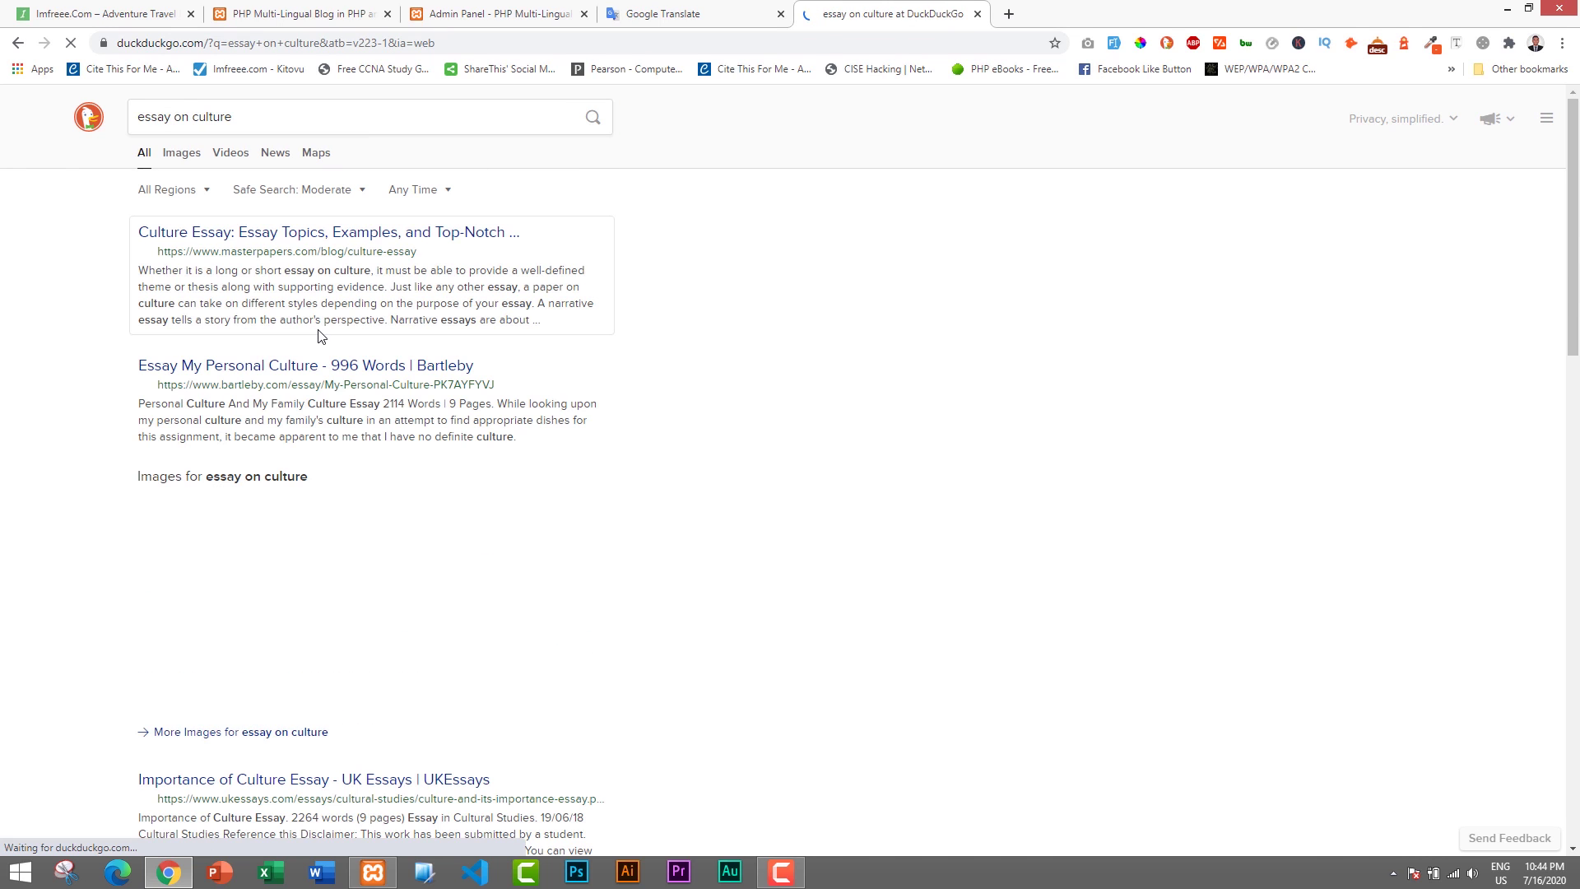
right_click(290, 233)
left_click(366, 243)
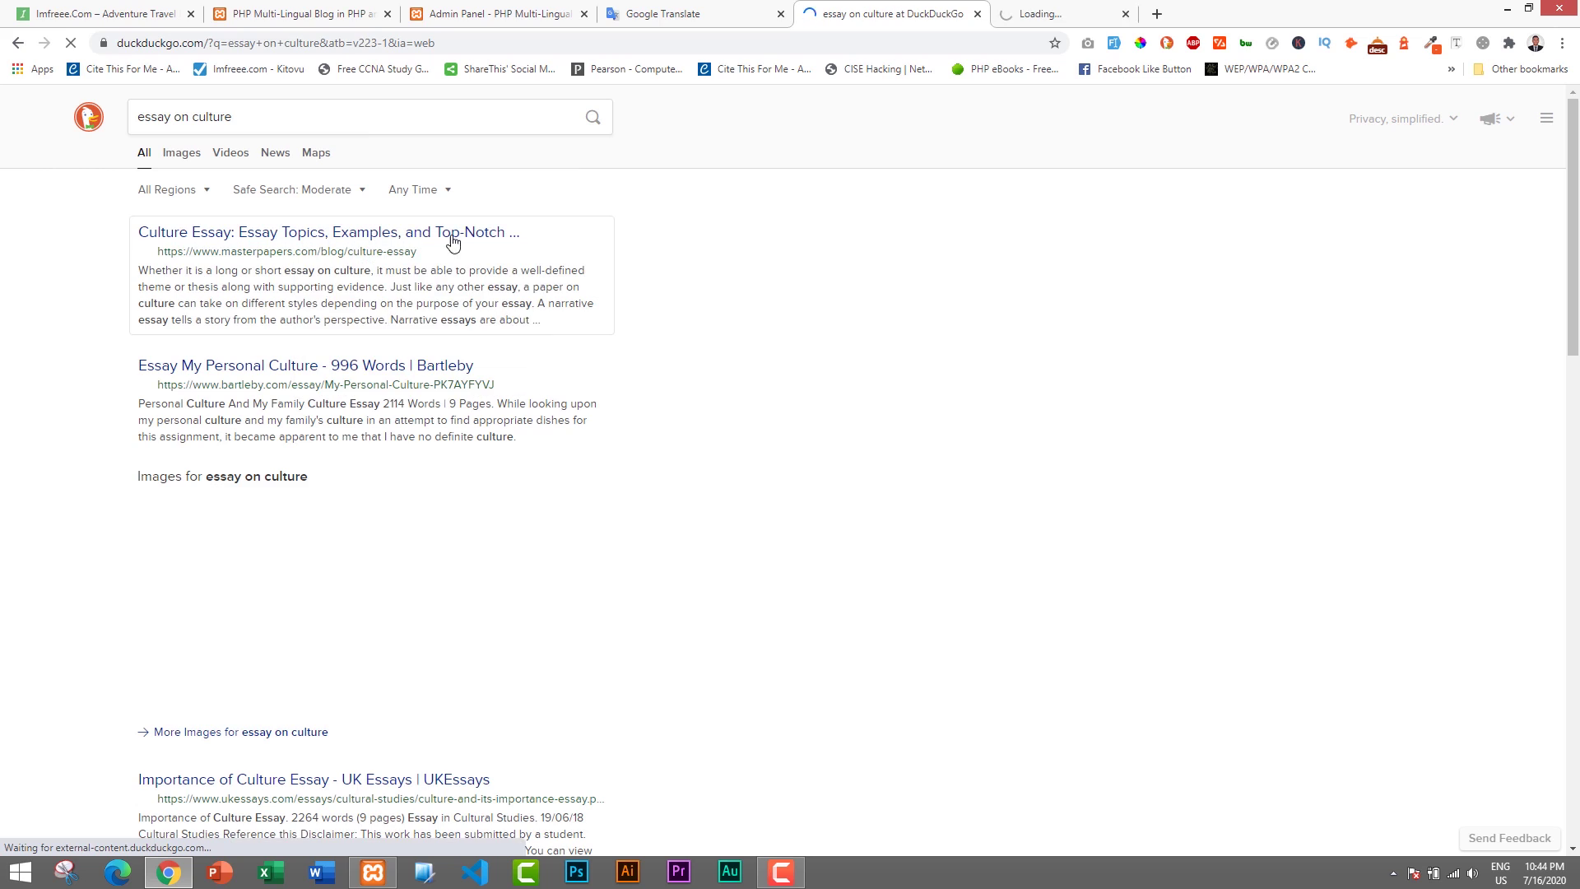
left_click(1096, 21)
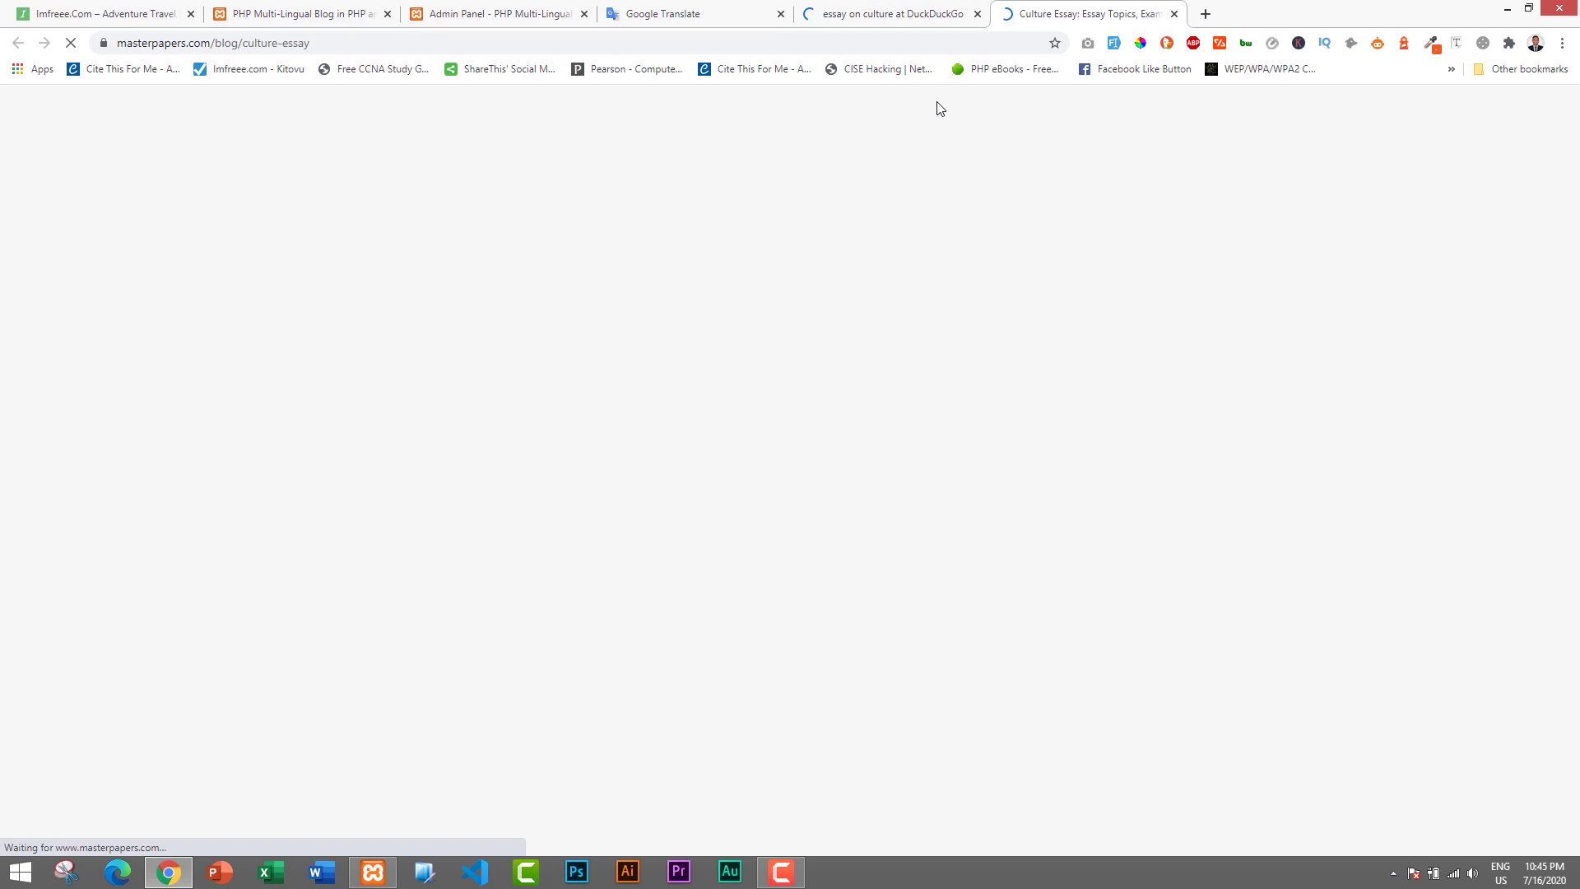
left_click(905, 18)
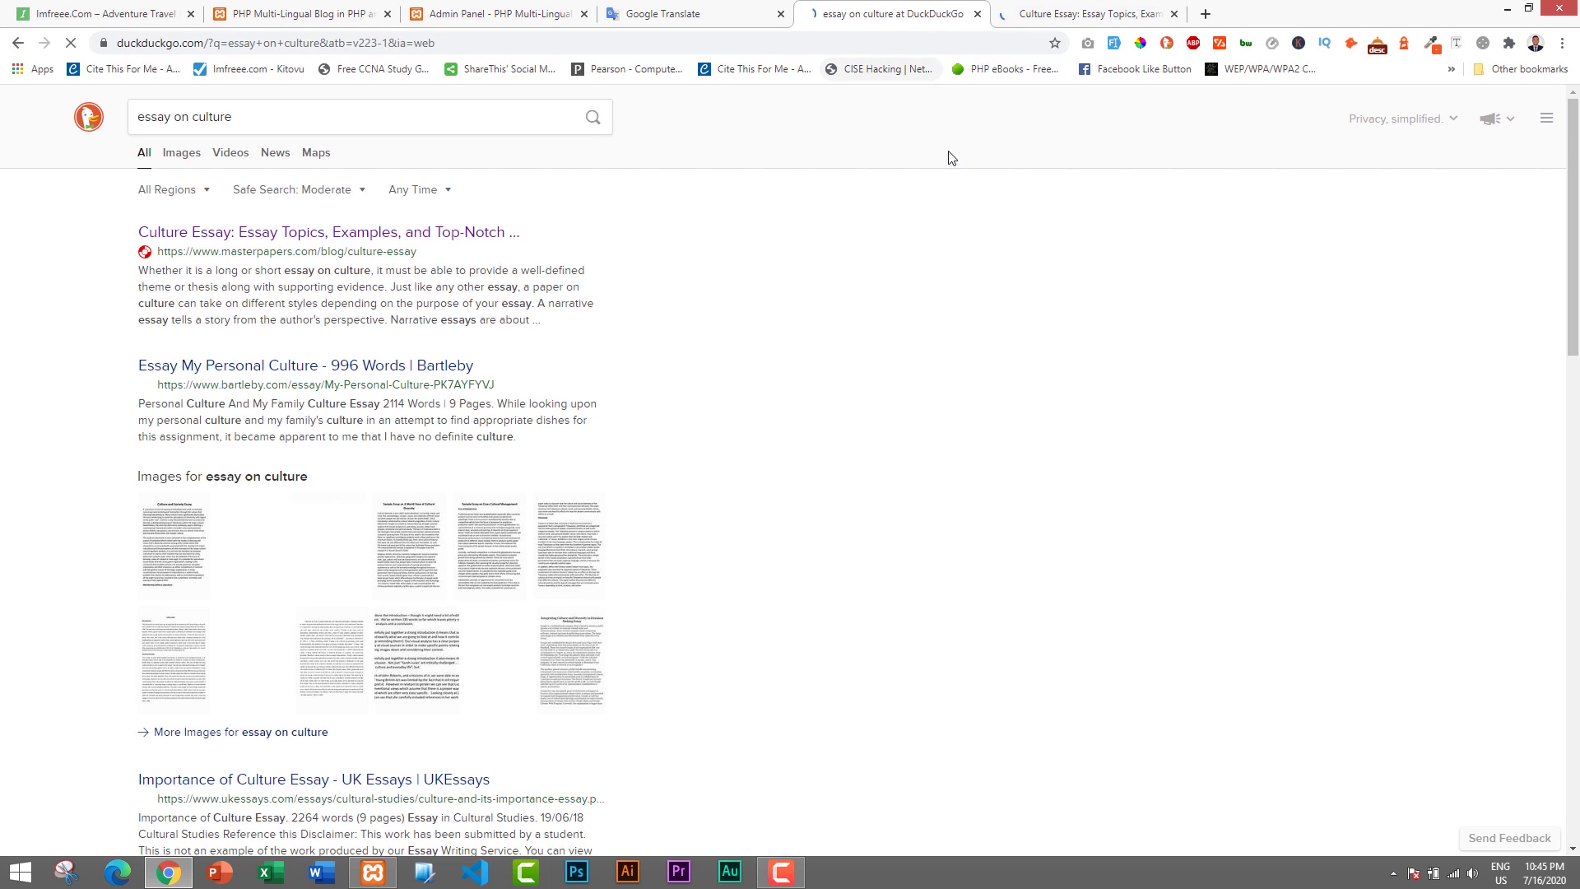
left_click(1069, 15)
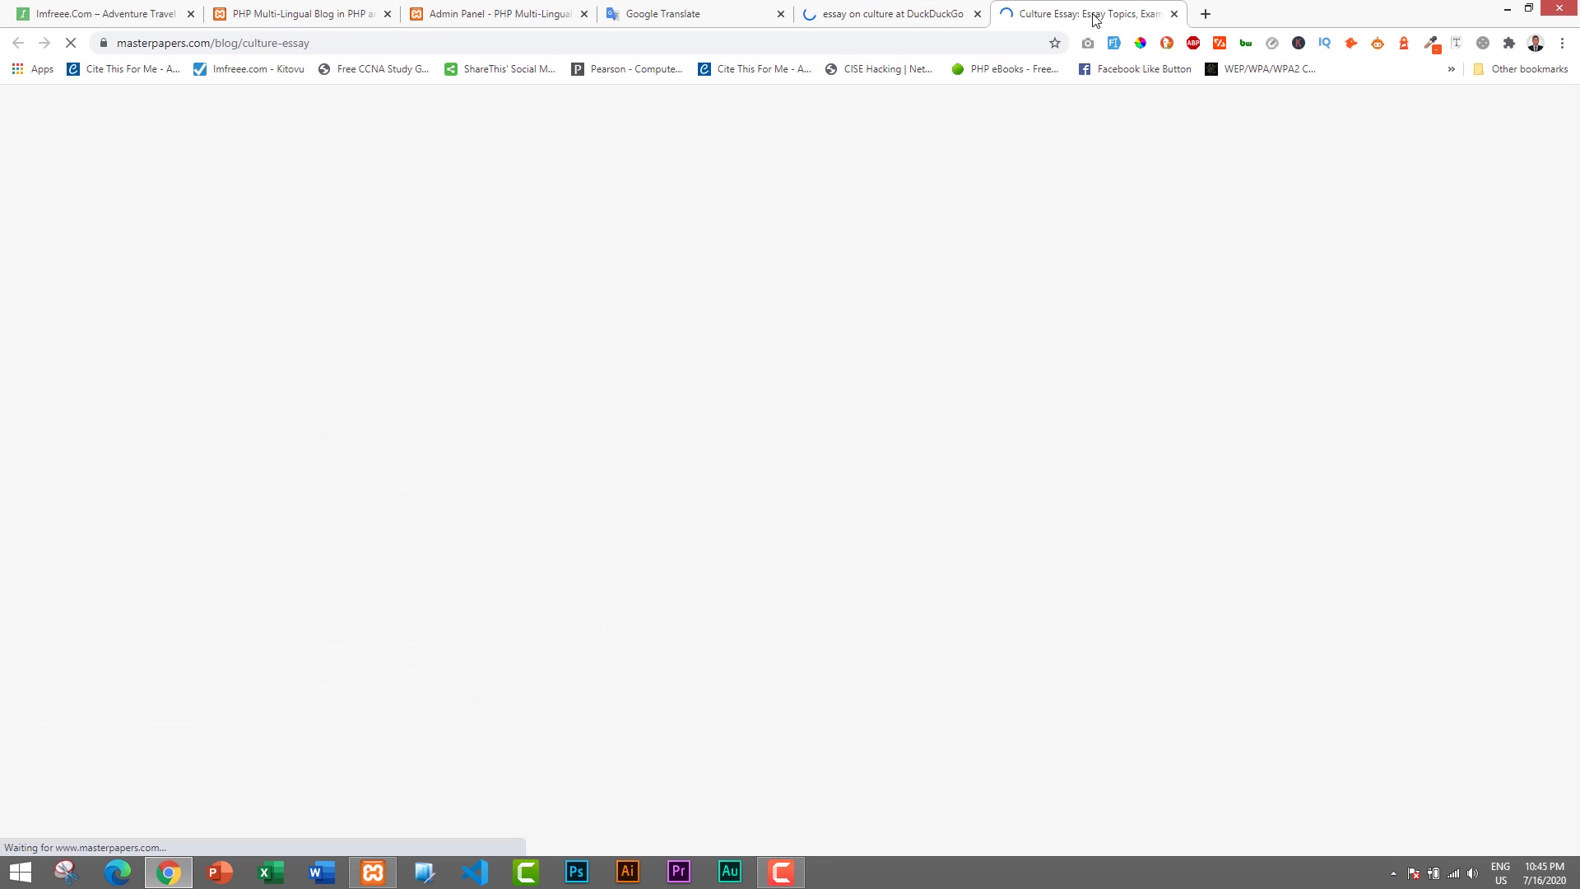
scroll(823, 282, "down", 2)
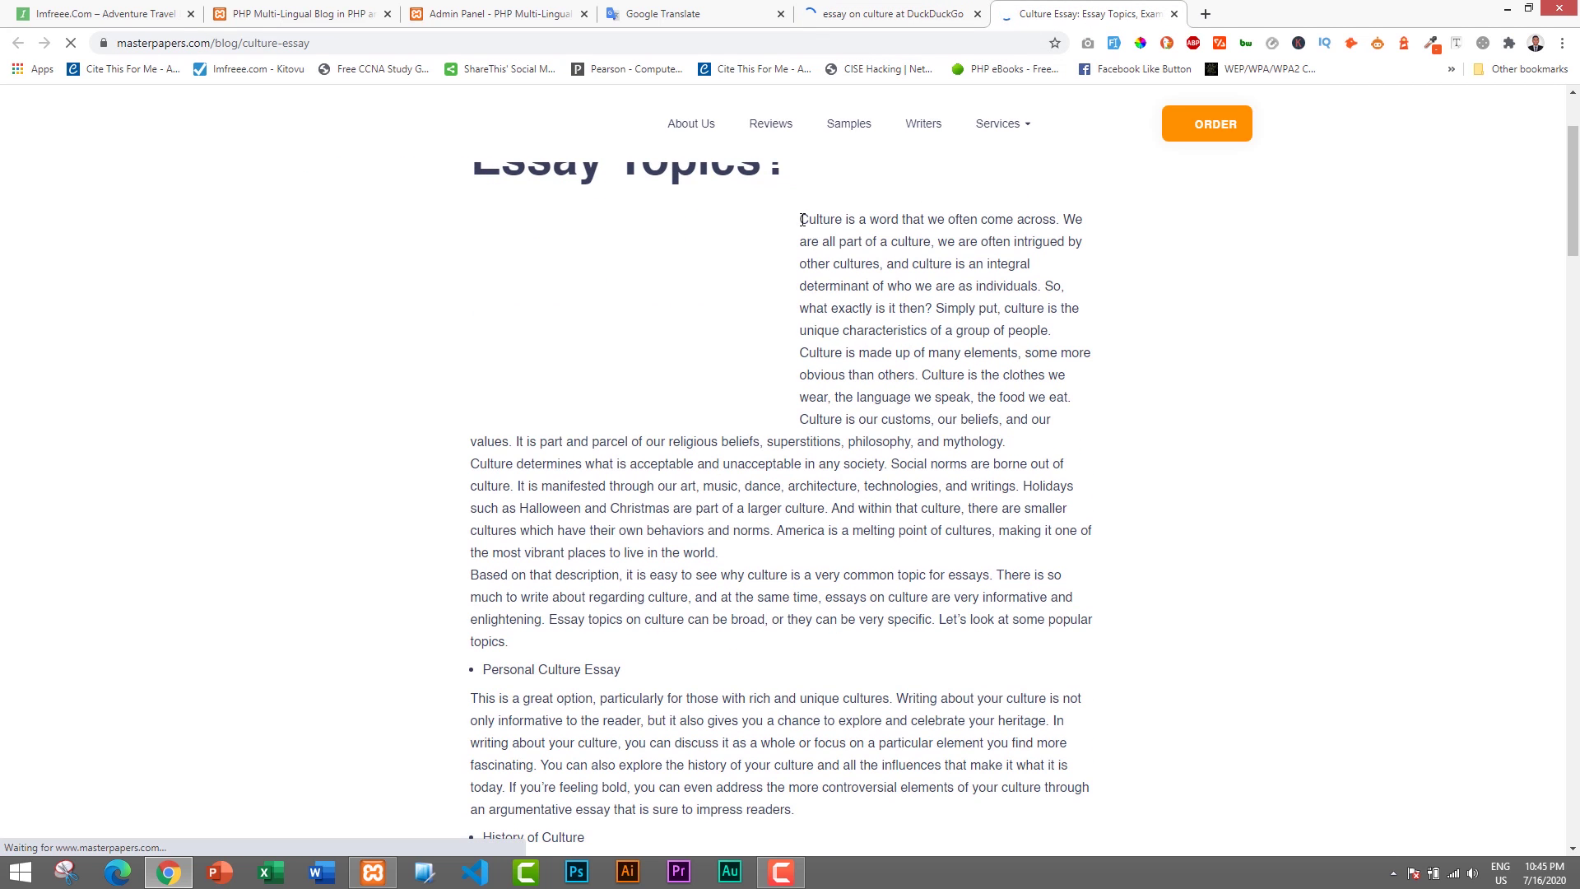
left_click_drag(801, 220, 865, 560)
key("ctrl+c")
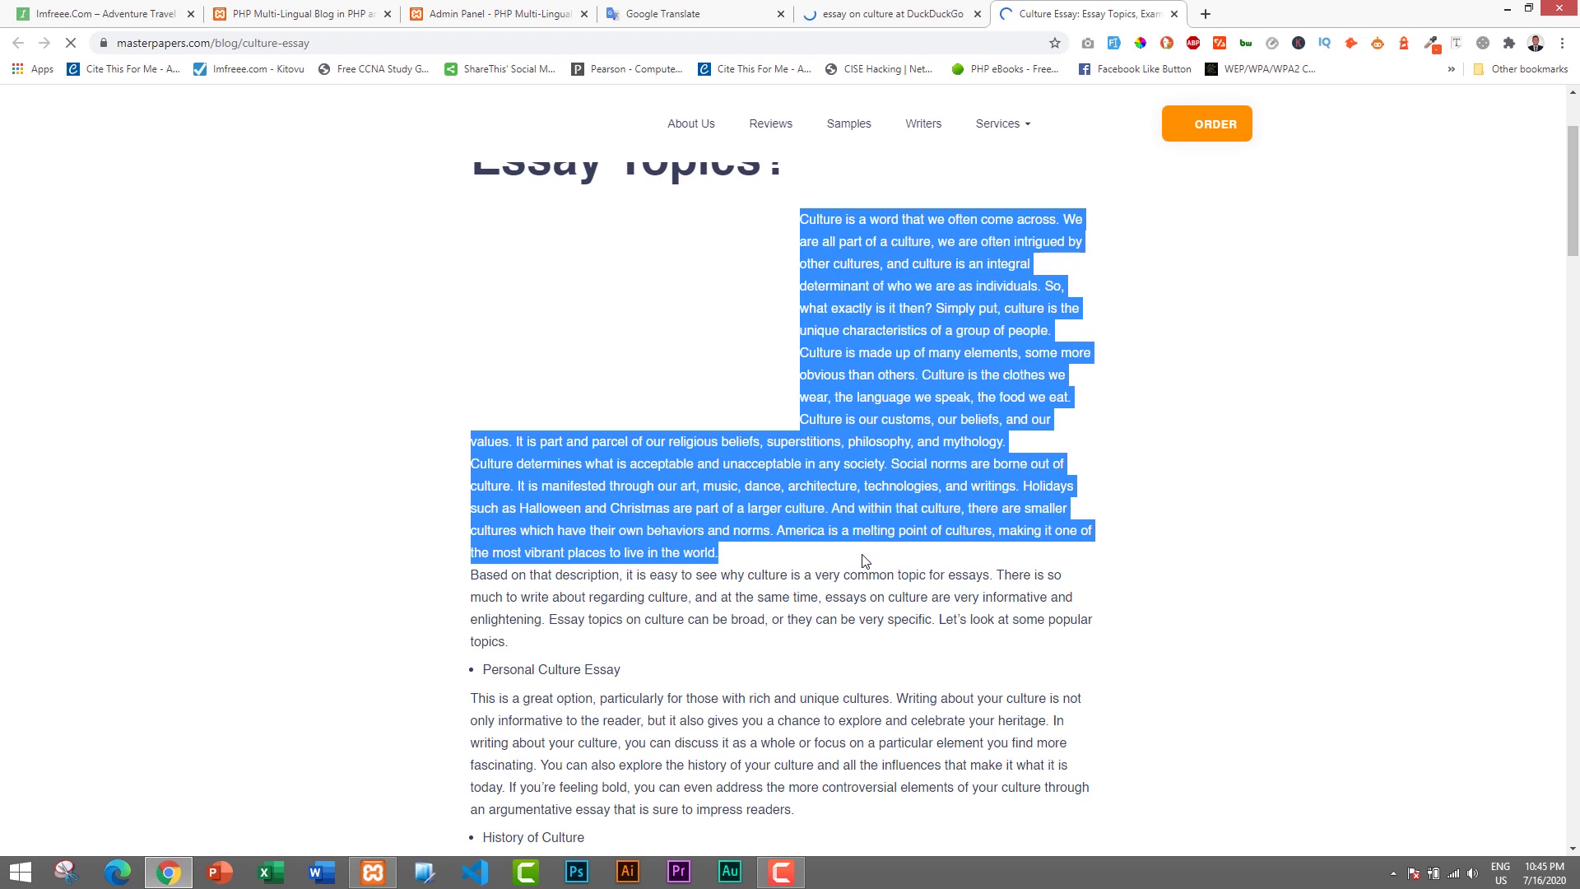
Step: Paste the essay into the English description and its Nepali translation into the Nepali description
left_click(524, 9)
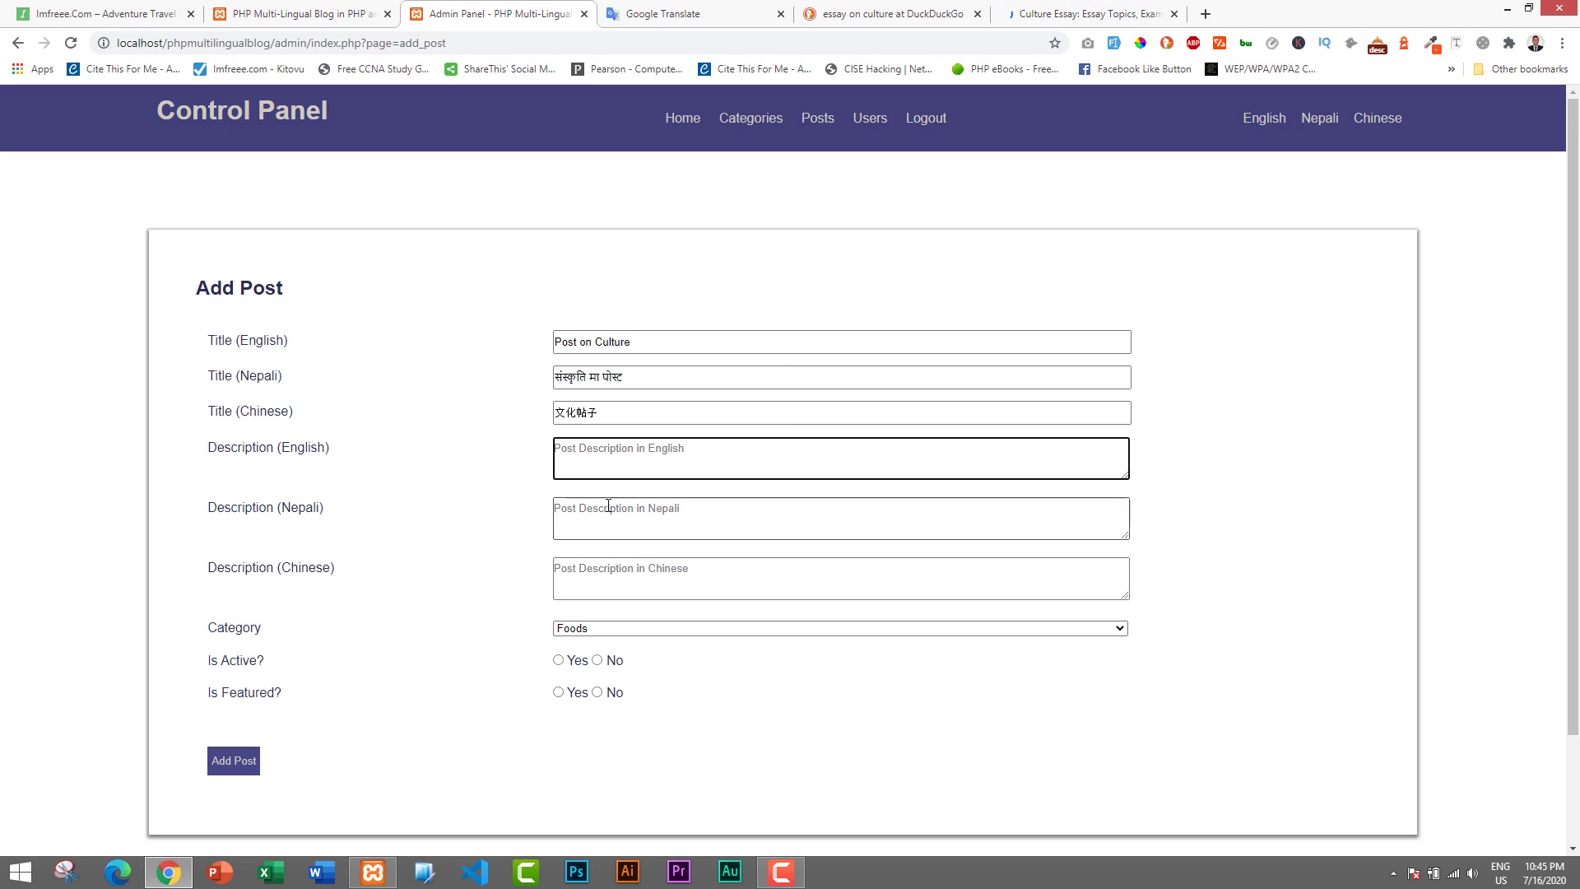
key("ctrl+v")
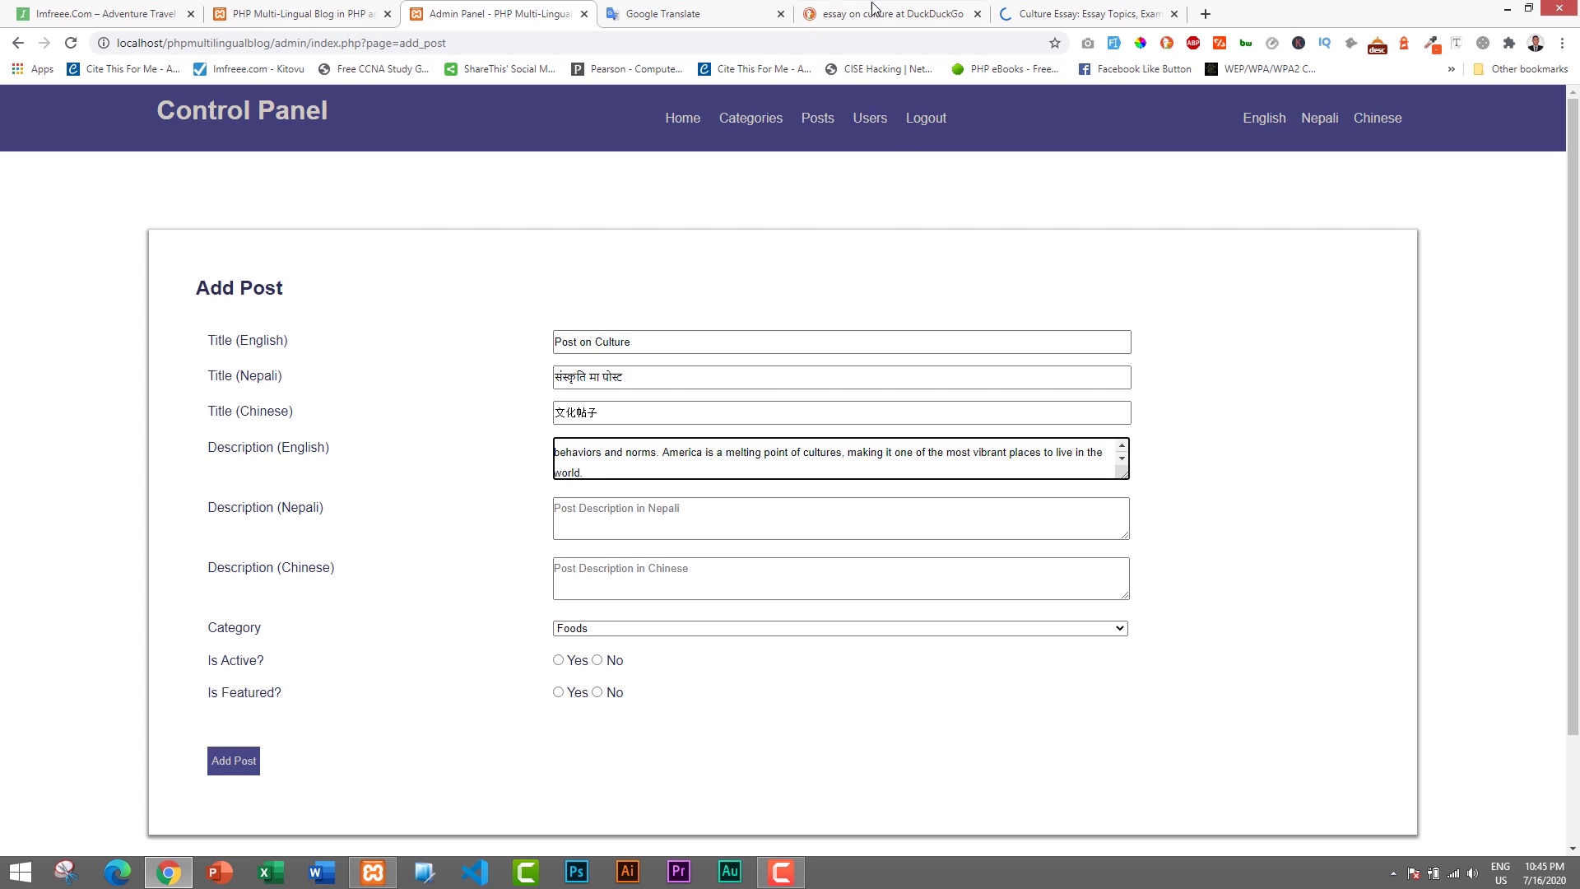
left_click(690, 13)
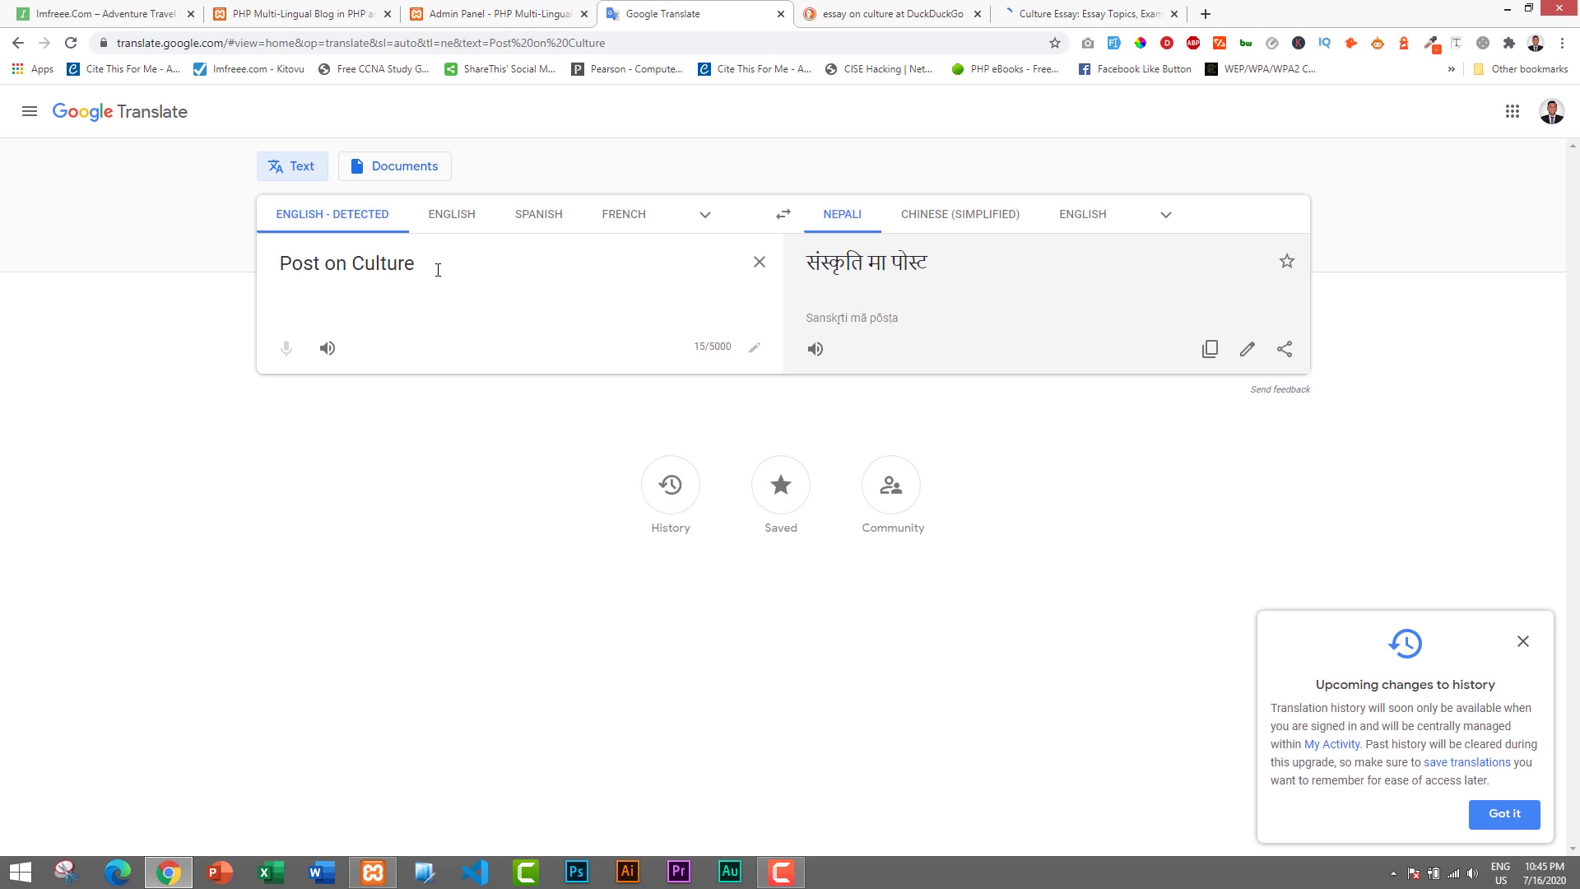
key("ctrl+a")
key("ctrl+v")
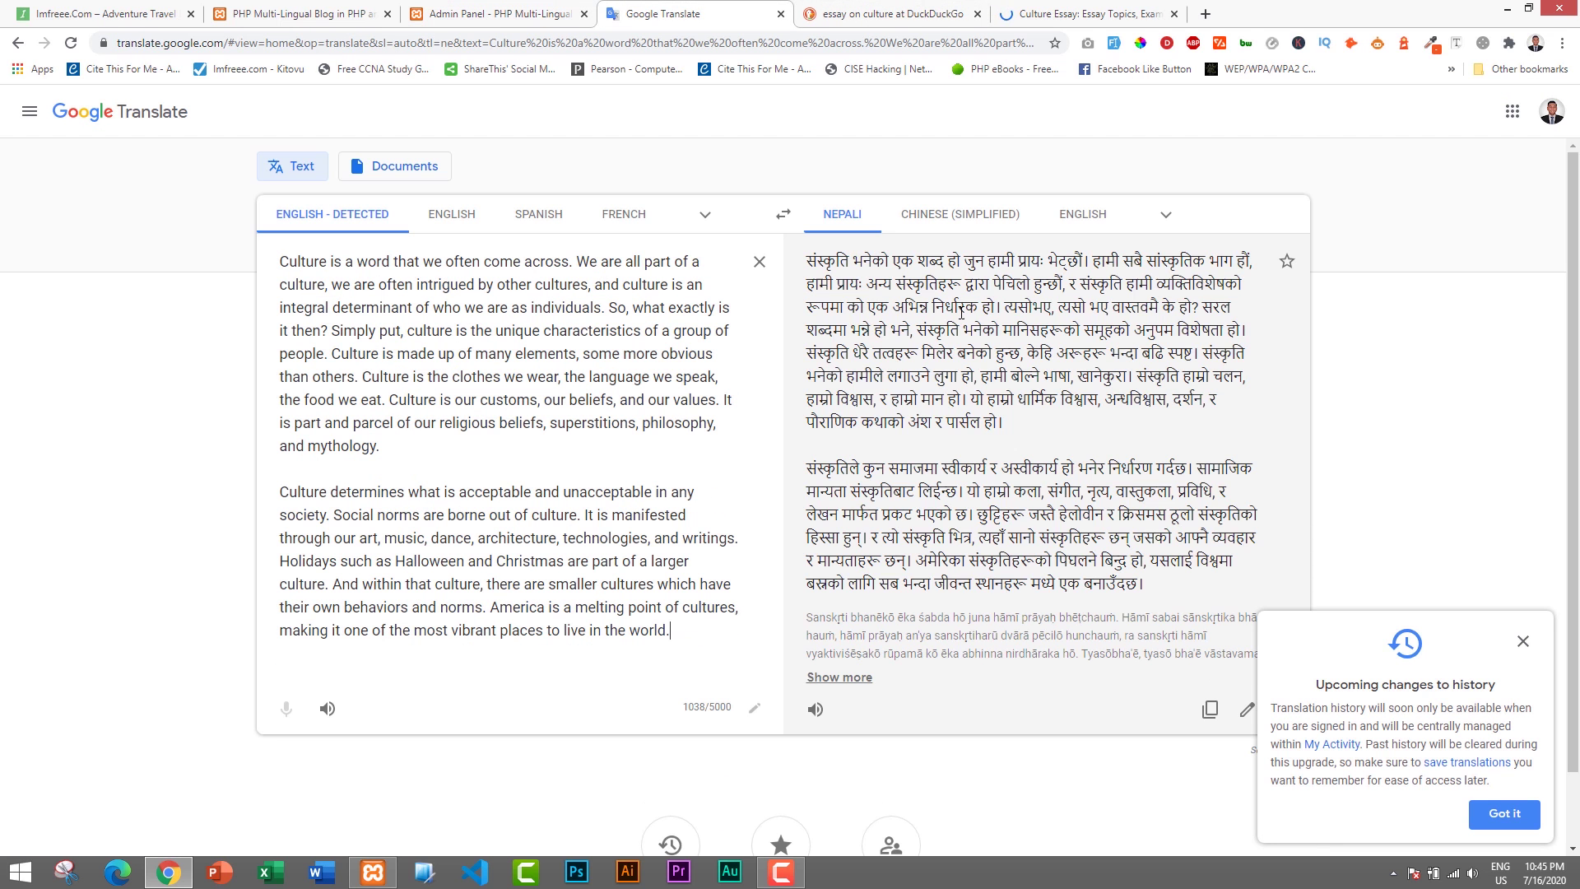
left_click(1209, 708)
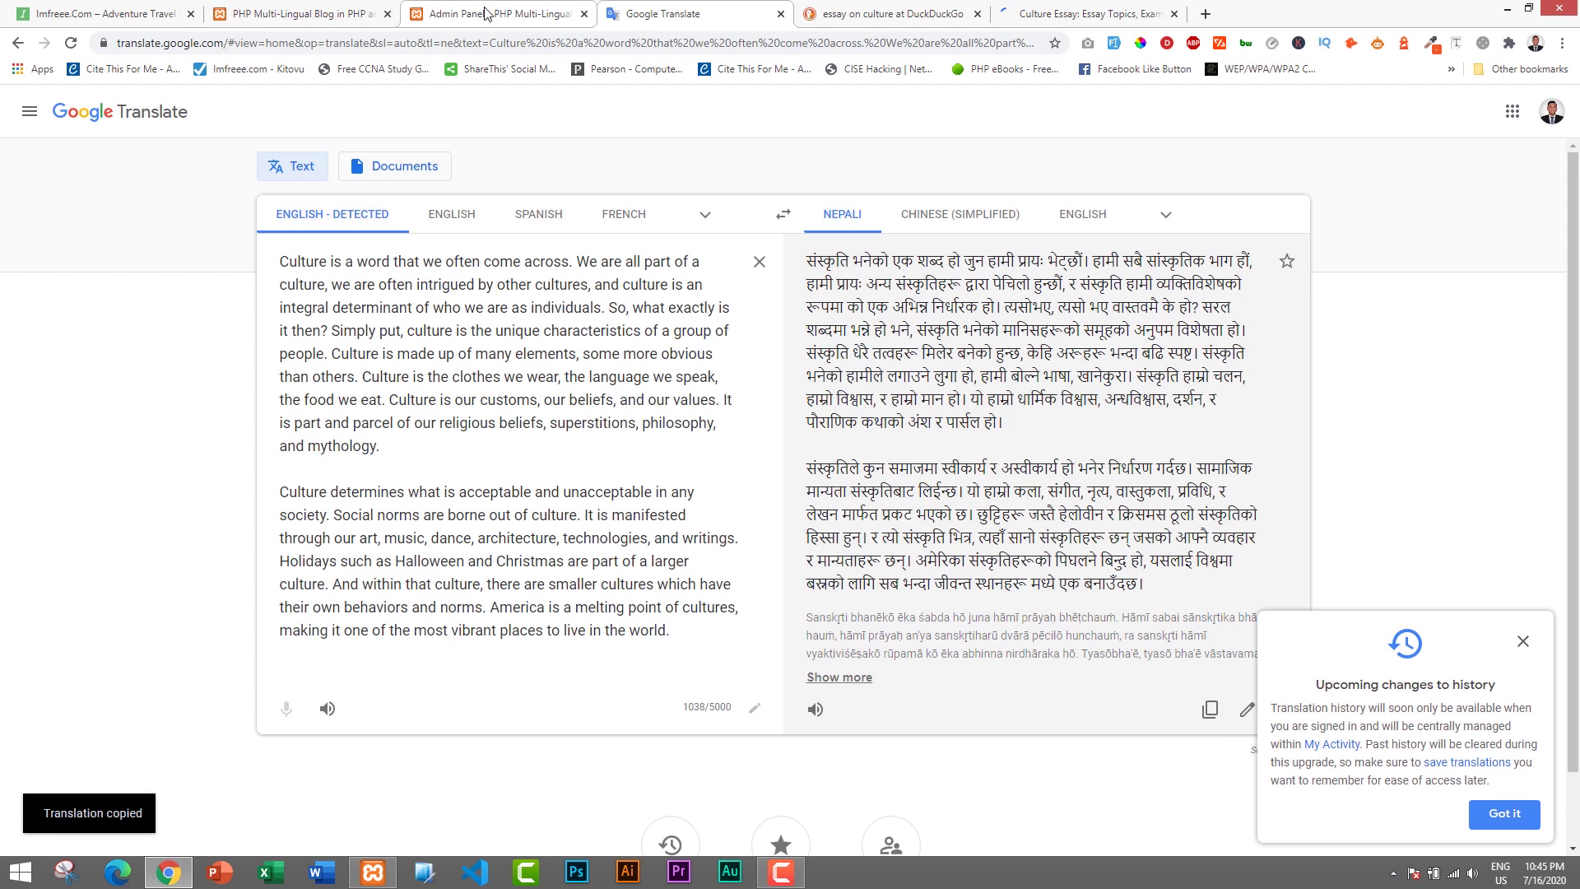
left_click(487, 13)
left_click(656, 521)
key("ctrl+v")
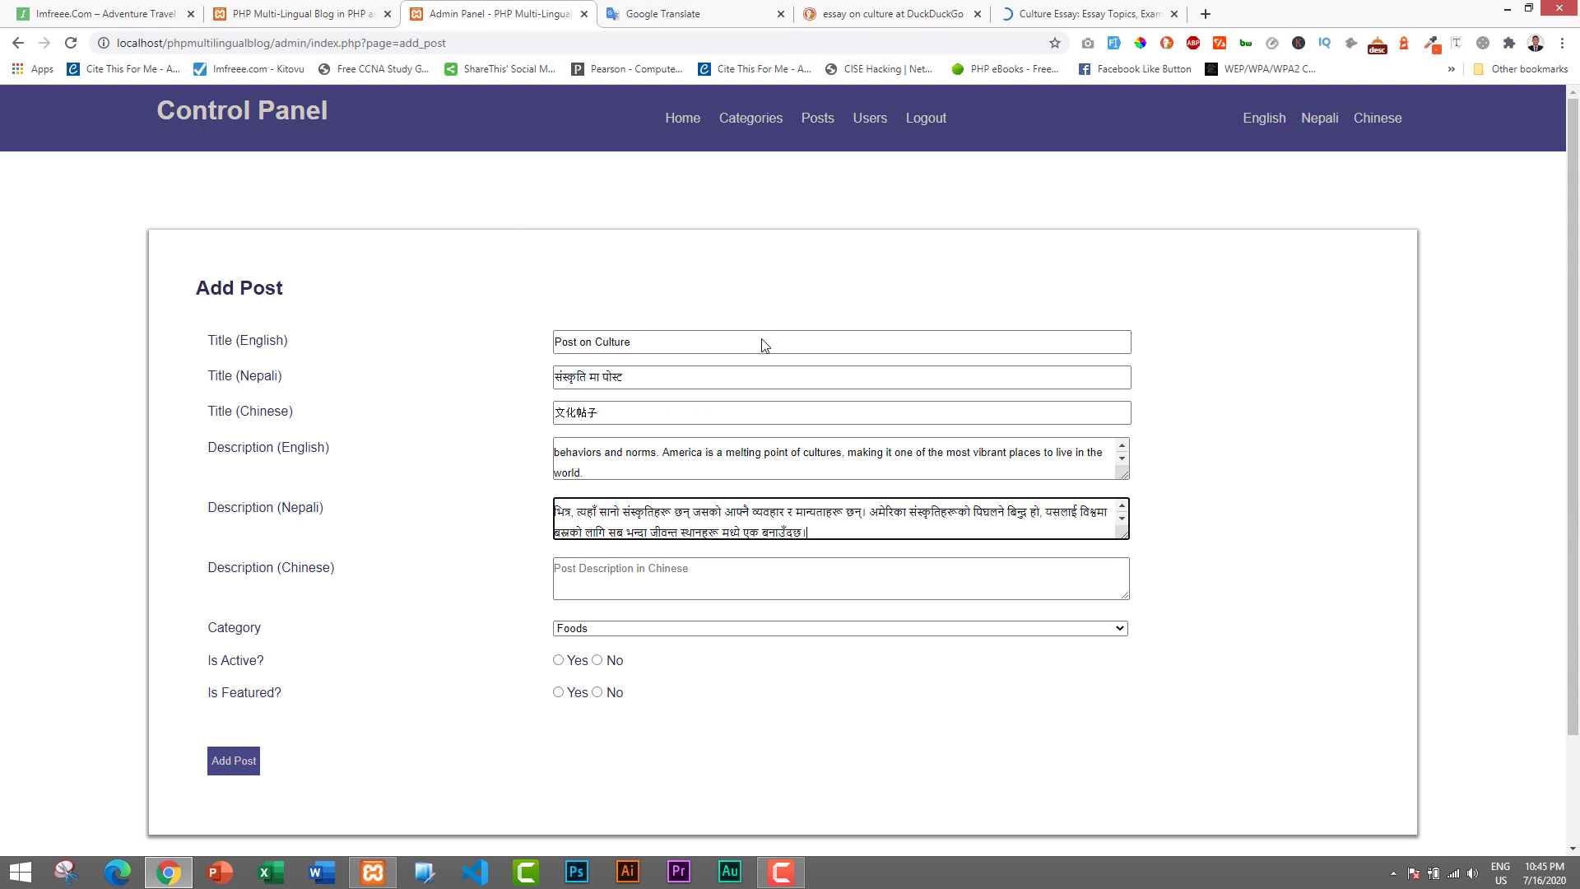
Step: Translate the essay into Chinese (Simplified) and bring it into the Chinese description
left_click(705, 18)
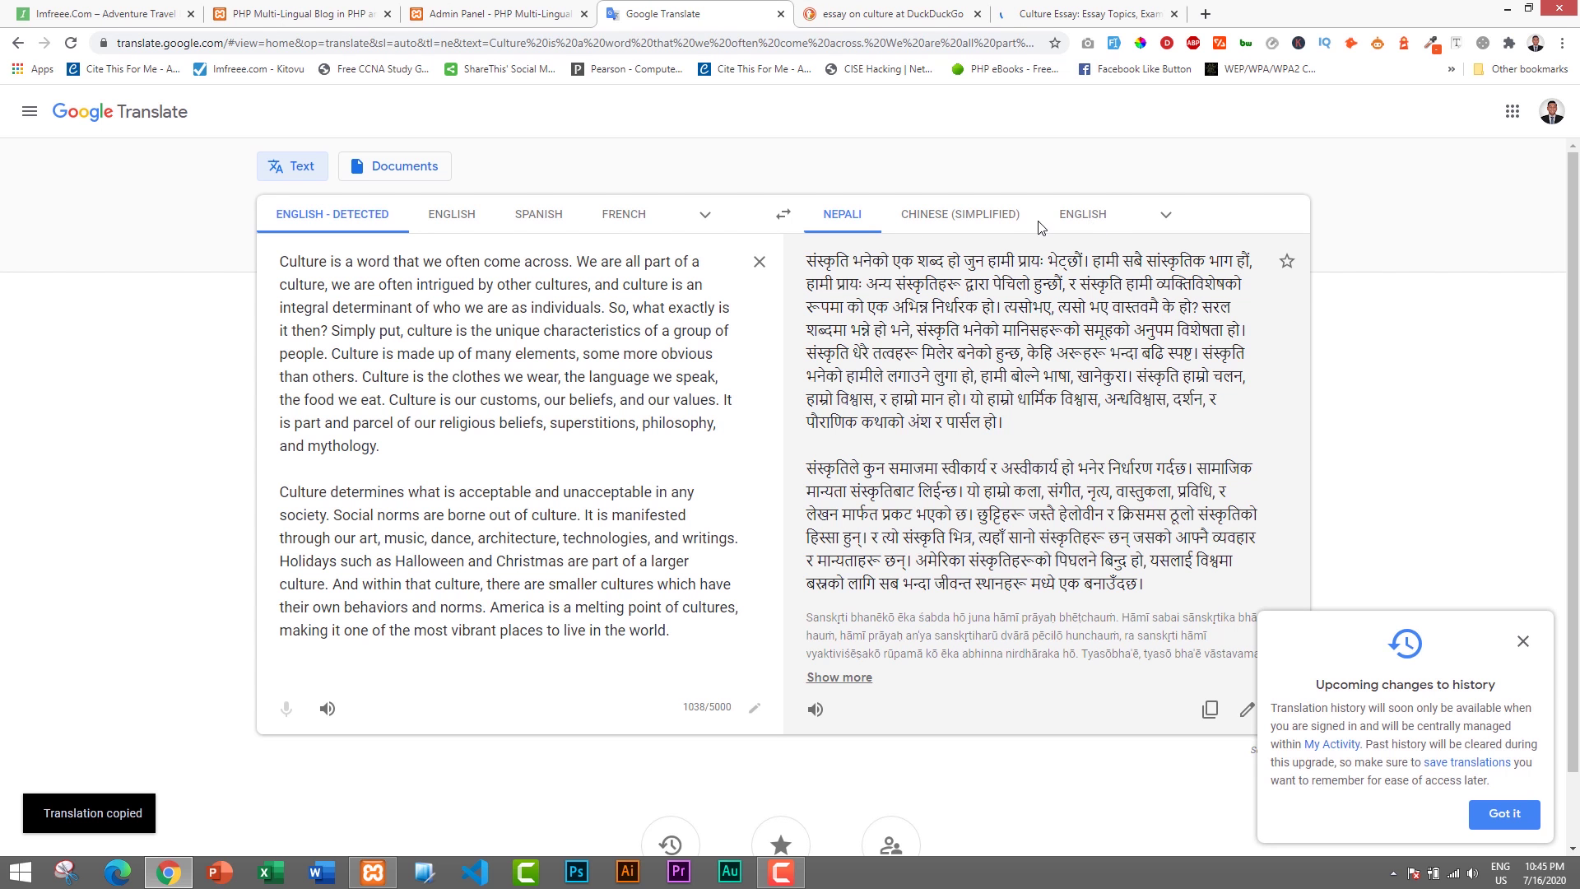
left_click(965, 215)
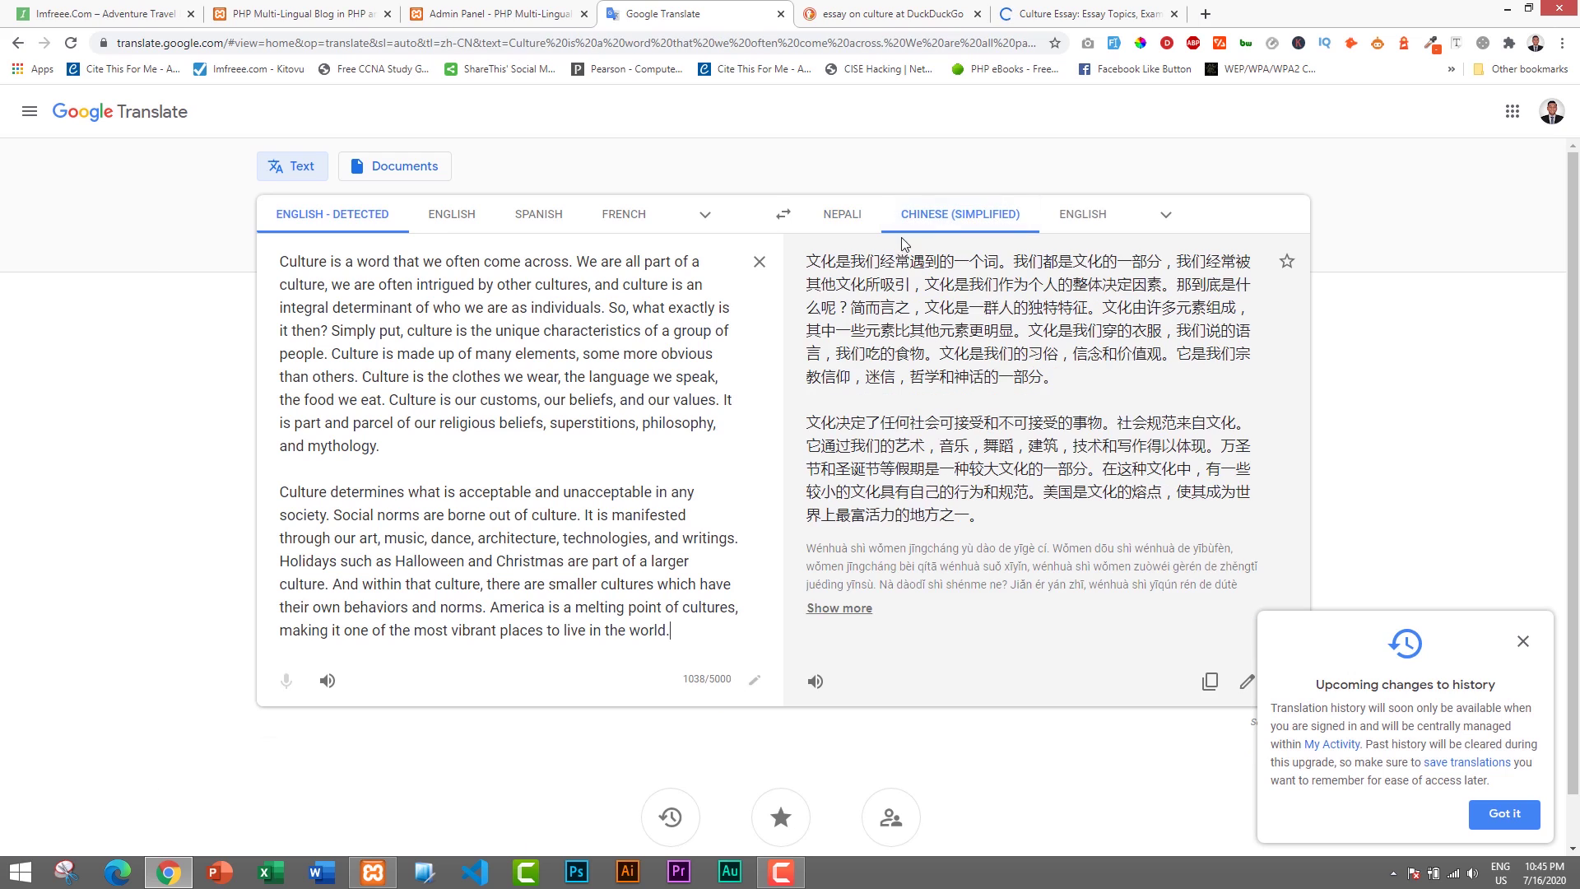
left_click(1210, 681)
left_click(455, 10)
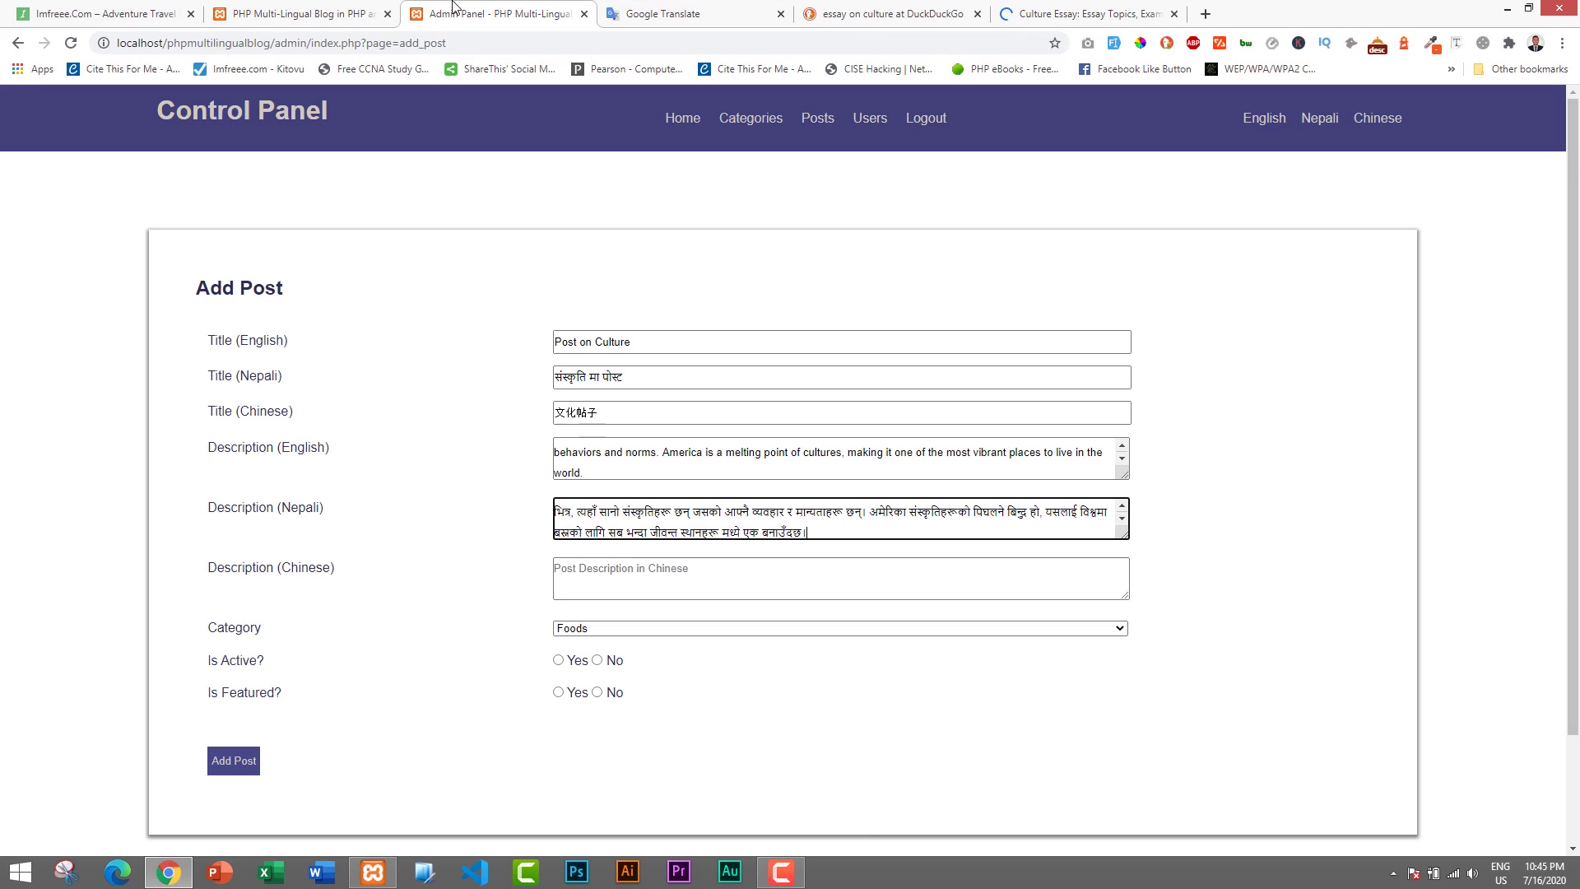
left_click(636, 587)
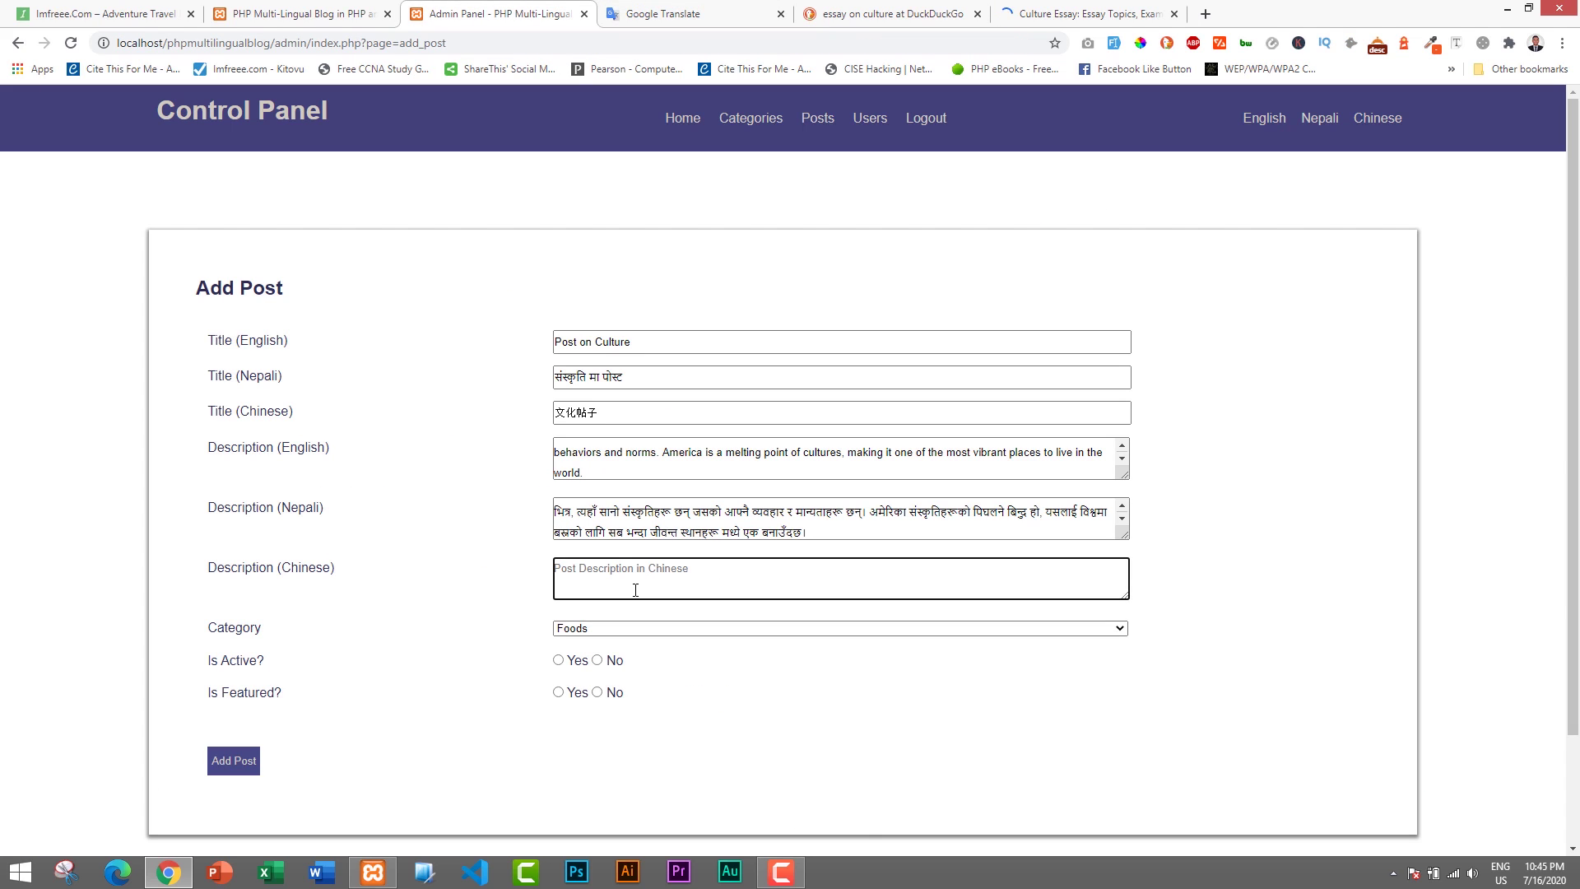
left_click(708, 630)
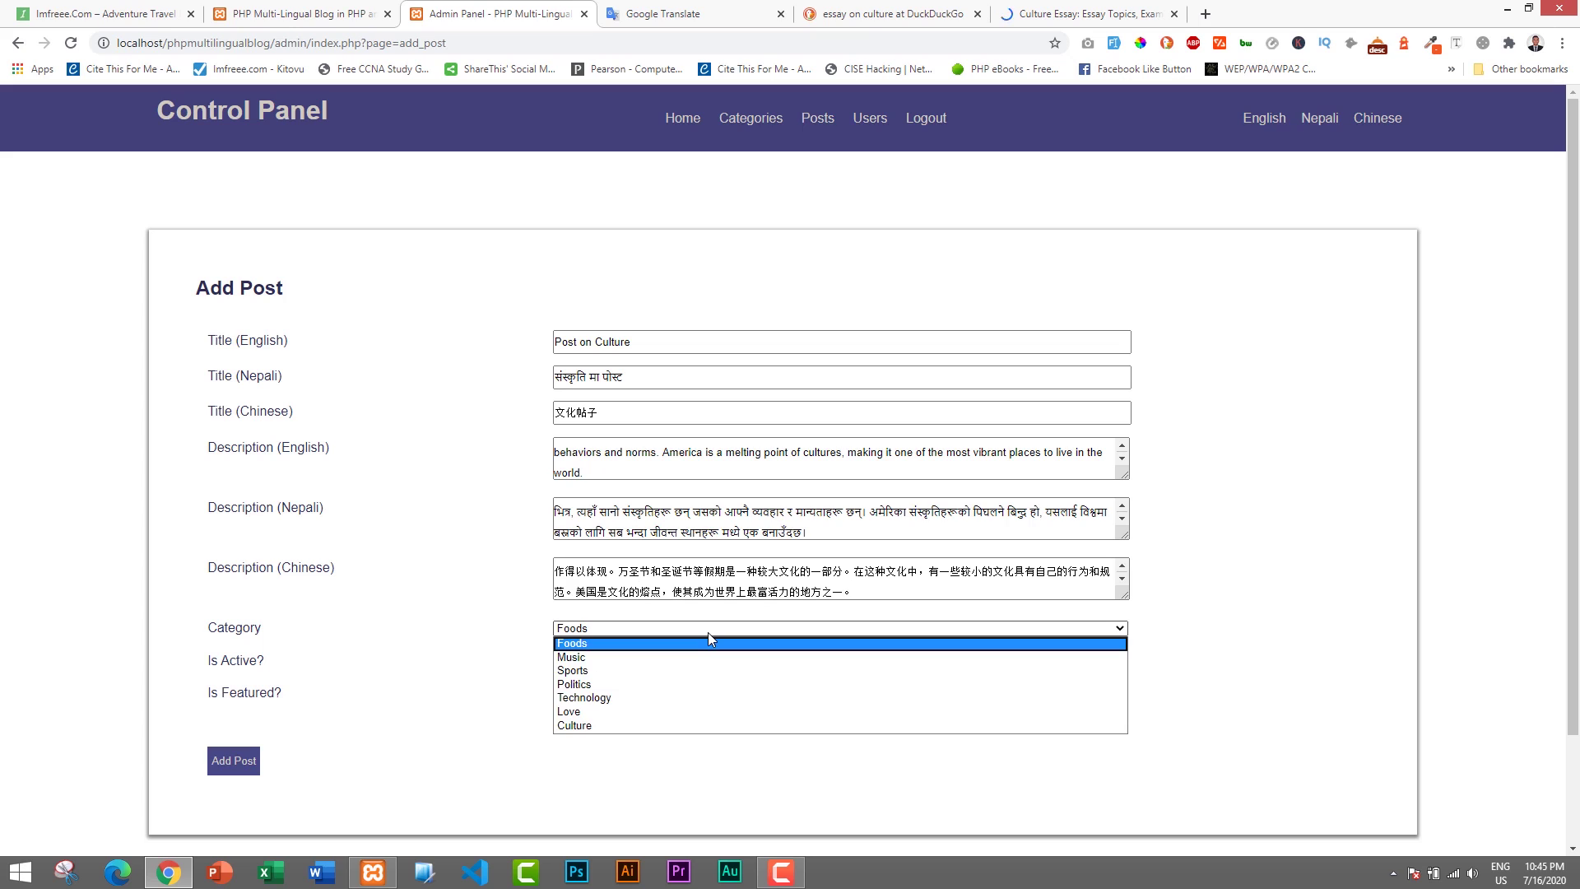
Step: Set the post's category to Culture and mark it as active
left_click(656, 726)
left_click(654, 633)
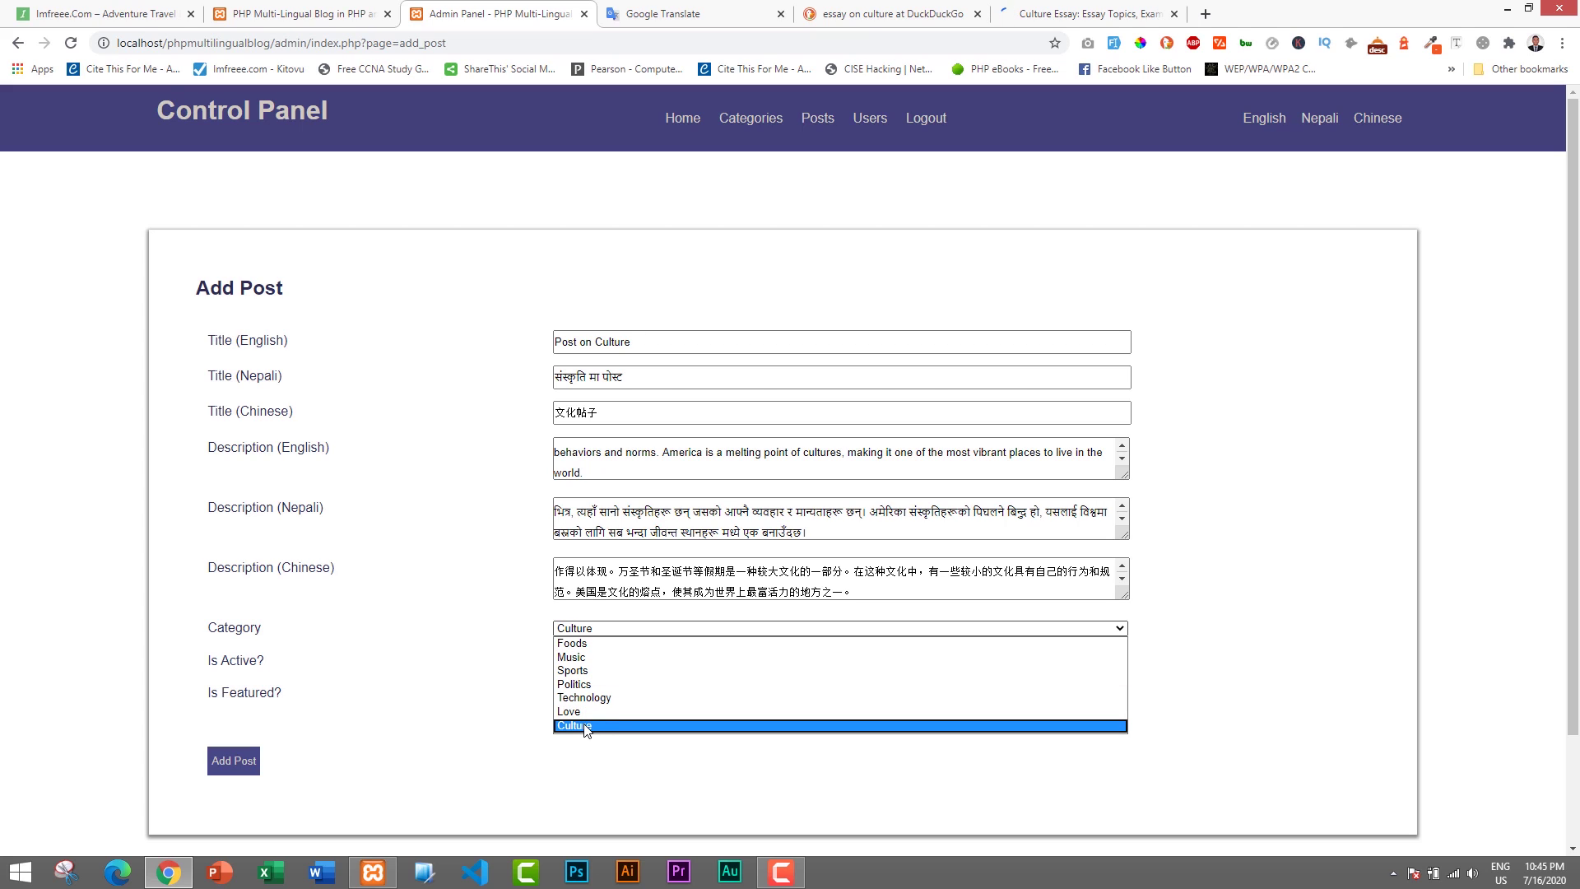
left_click(586, 726)
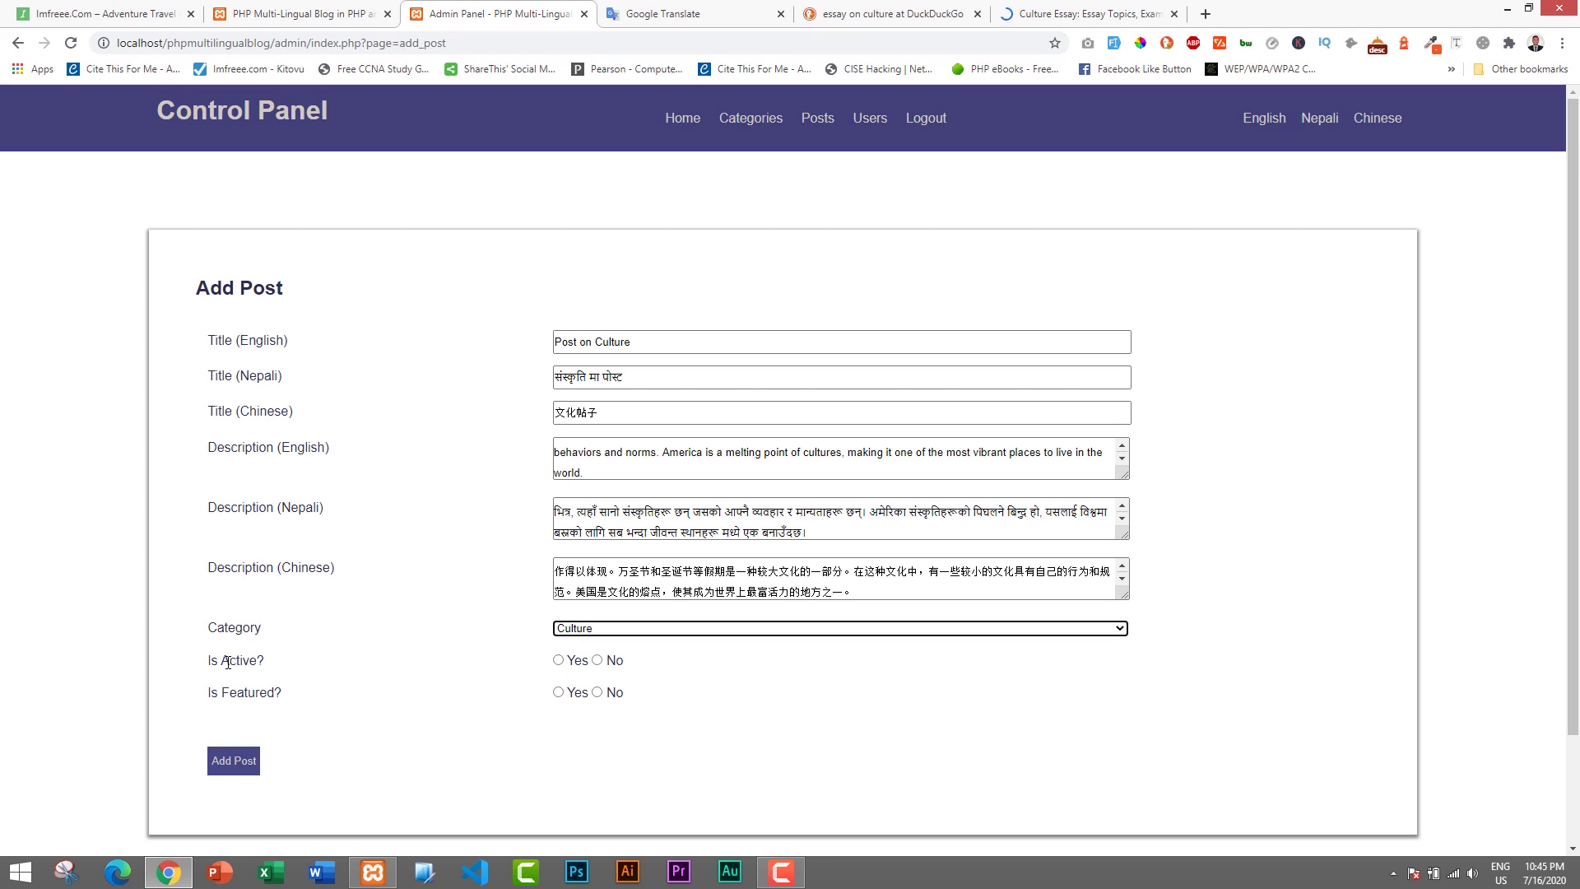
left_click(558, 660)
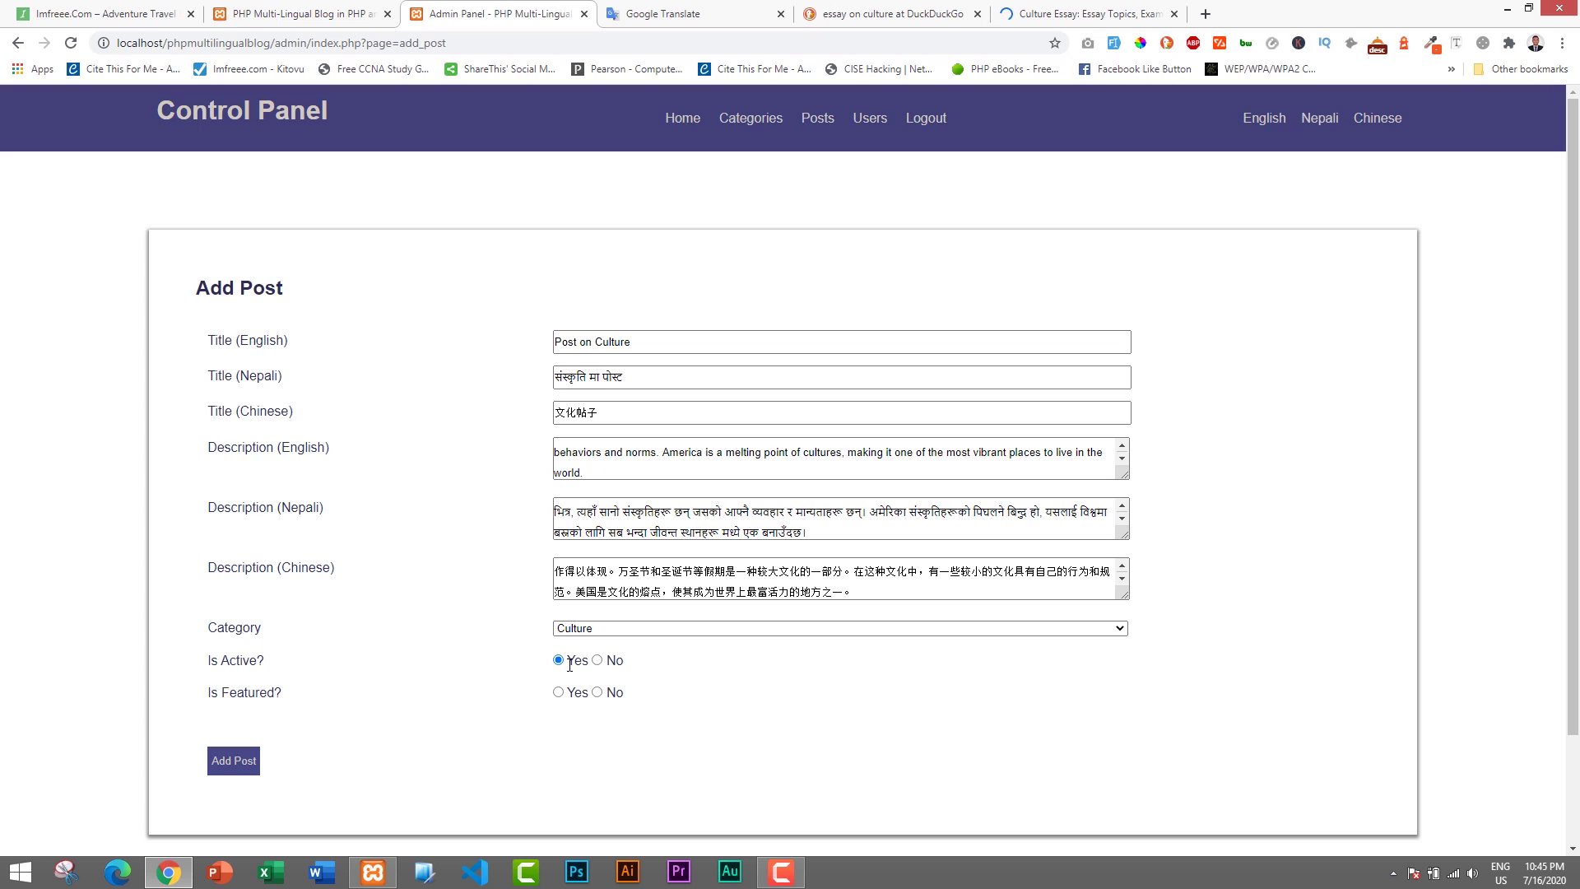
Step: Check the public blog's home and Culture pages, then submit Post on Culture
left_click(307, 18)
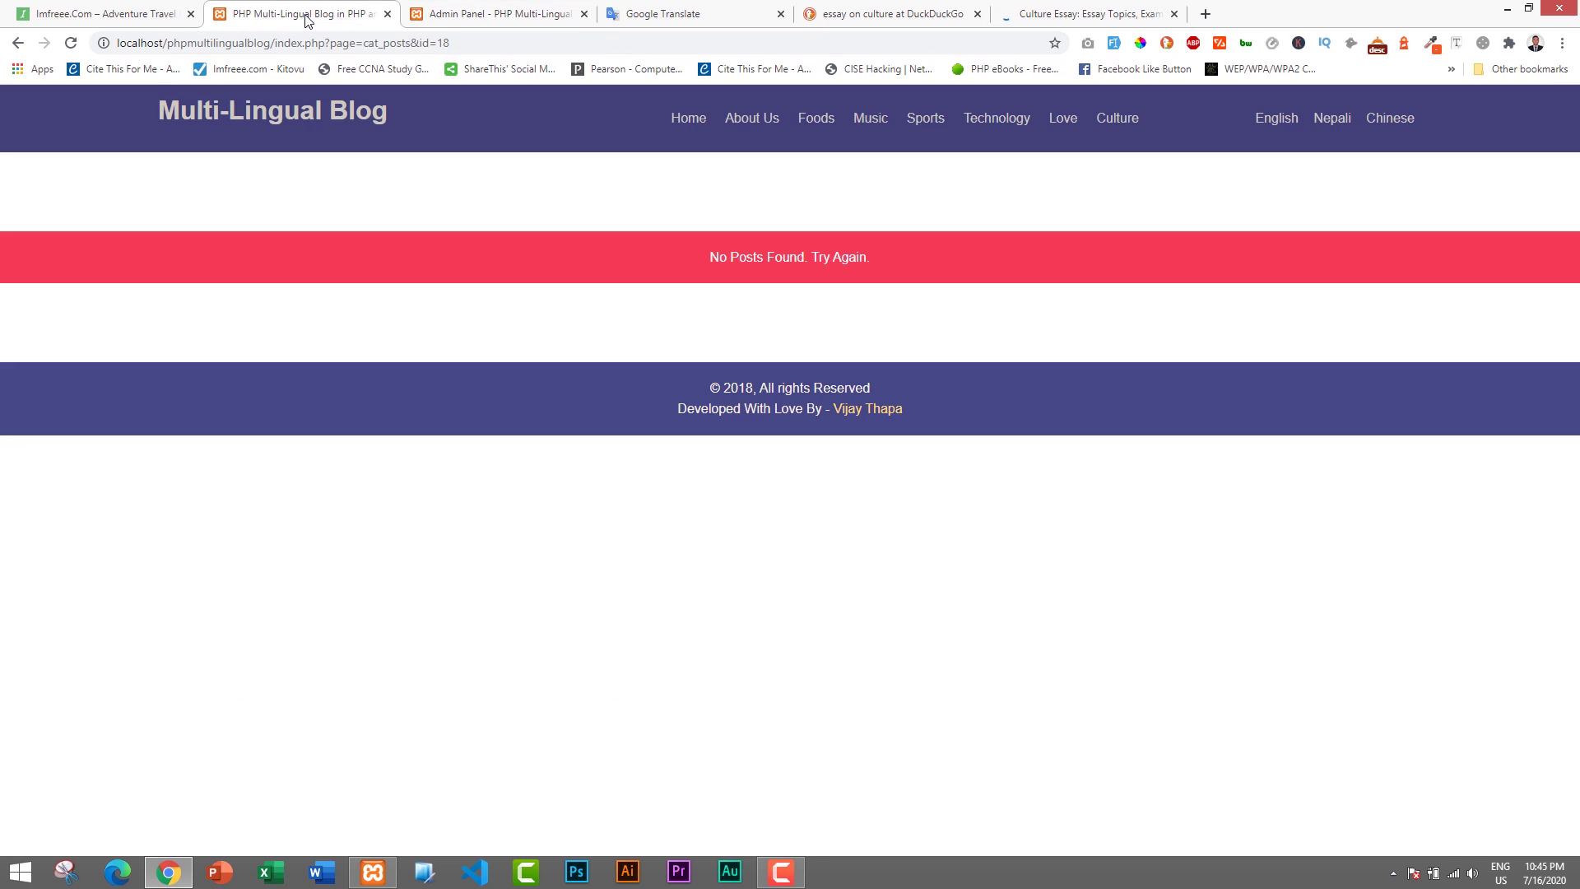
left_click(689, 120)
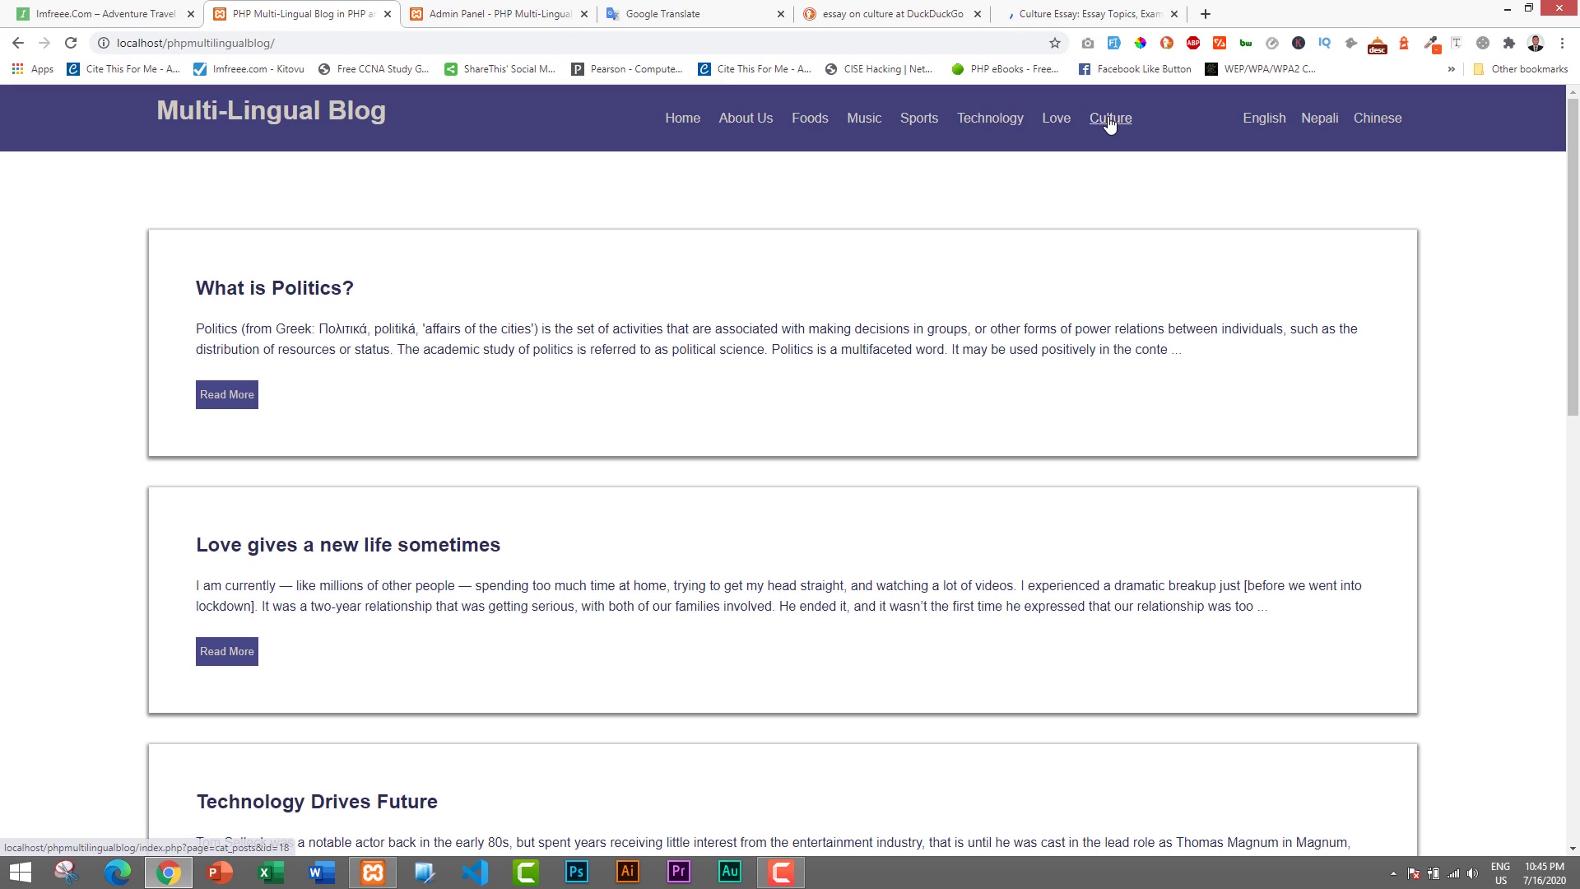
left_click(1106, 119)
left_click(564, 21)
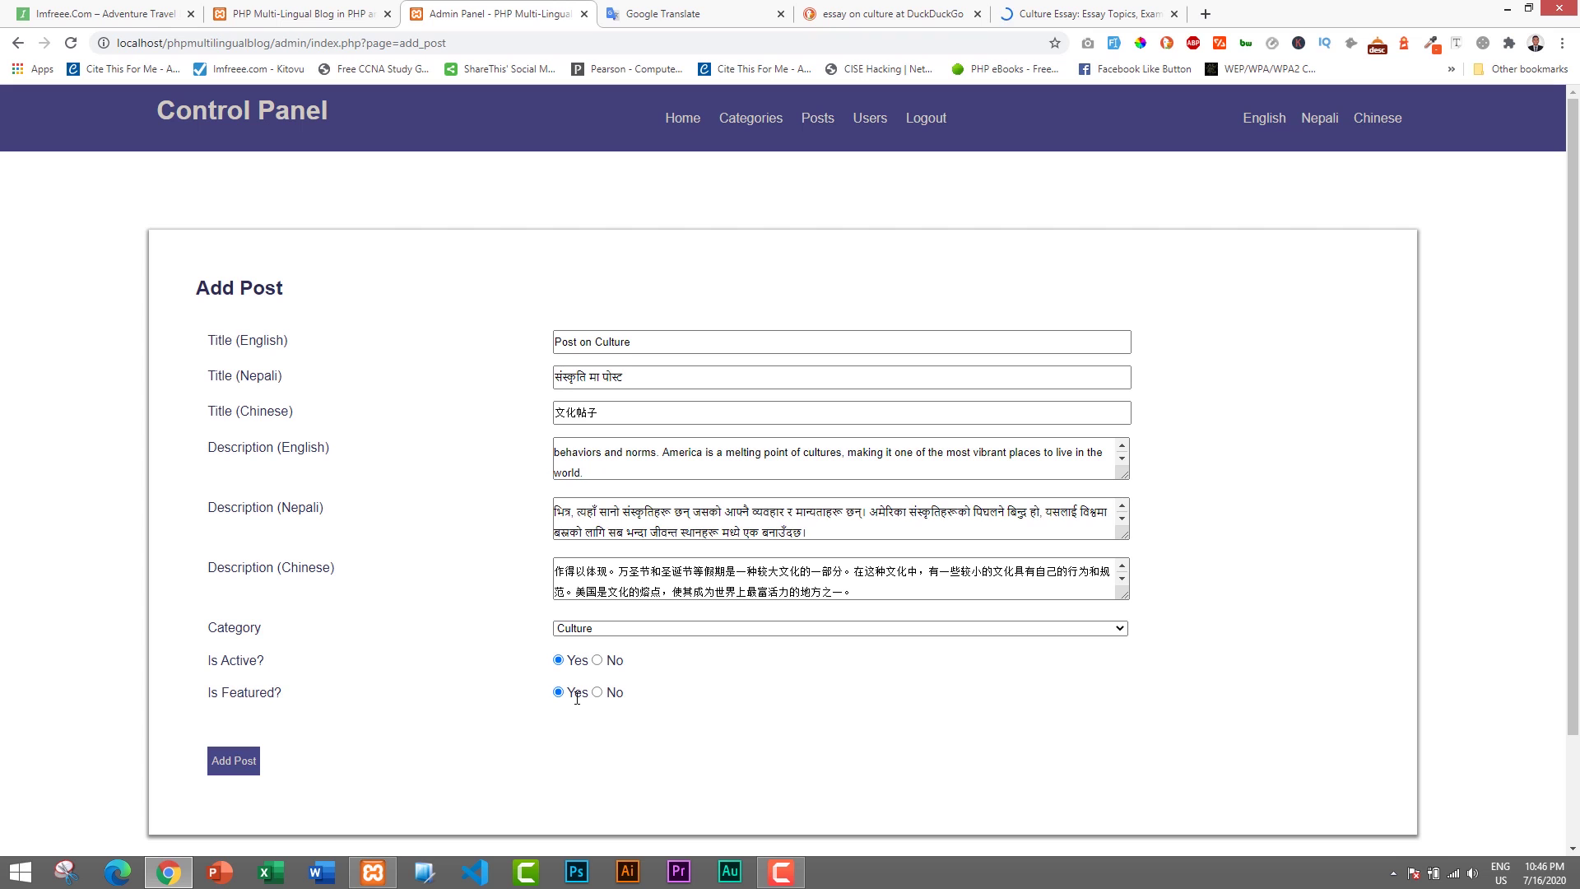
left_click(329, 19)
left_click(683, 118)
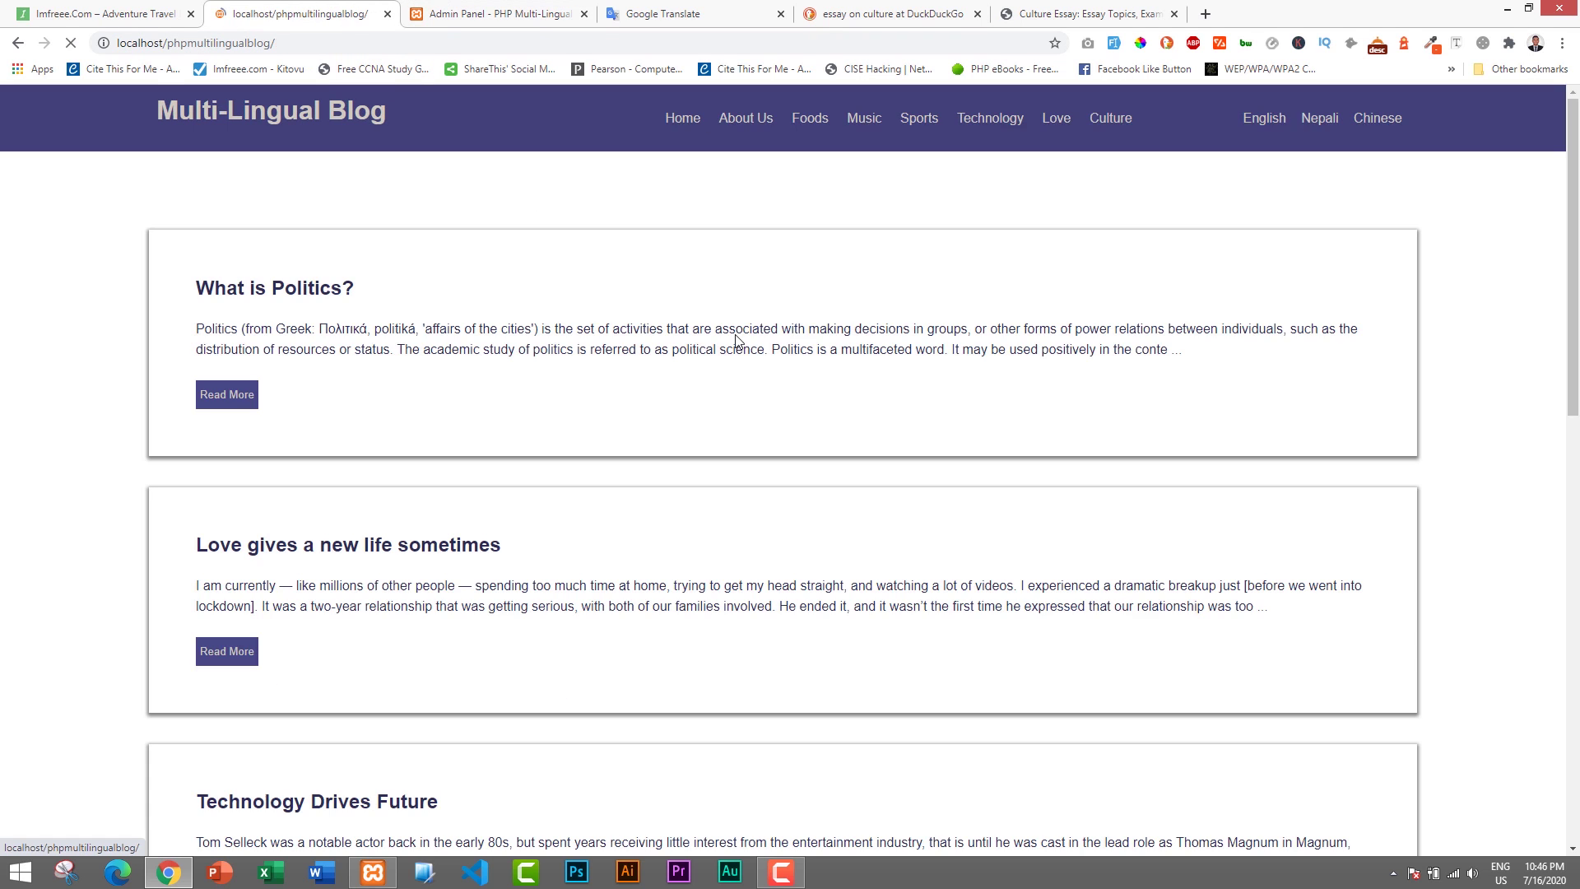
scroll(732, 362, "down", 4)
scroll(727, 378, "up", 1)
key("ctrl+Tab")
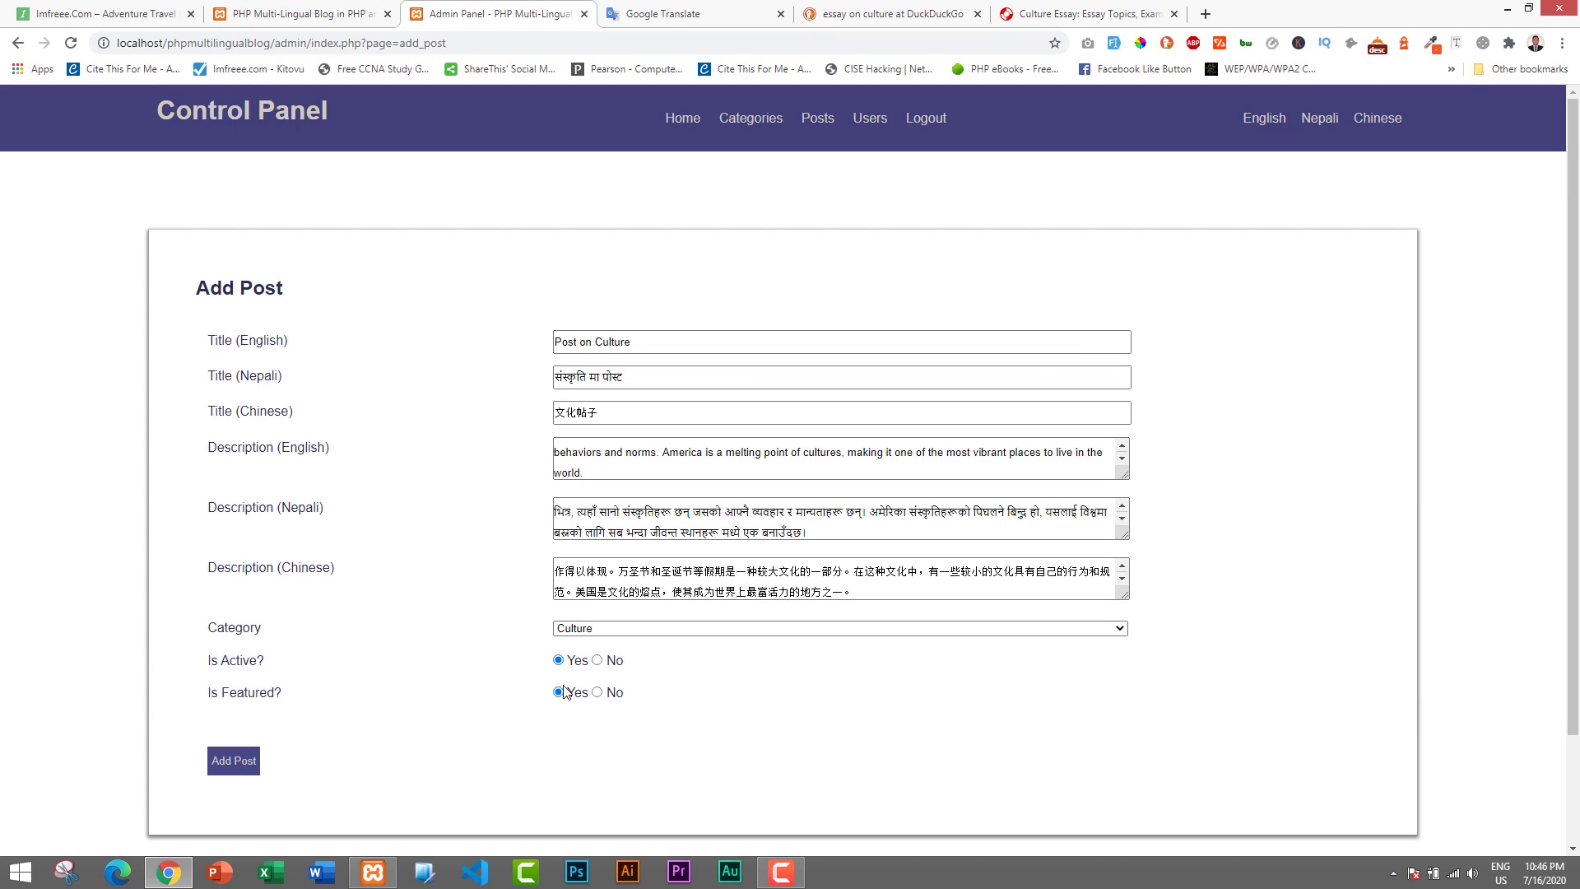
left_click(239, 767)
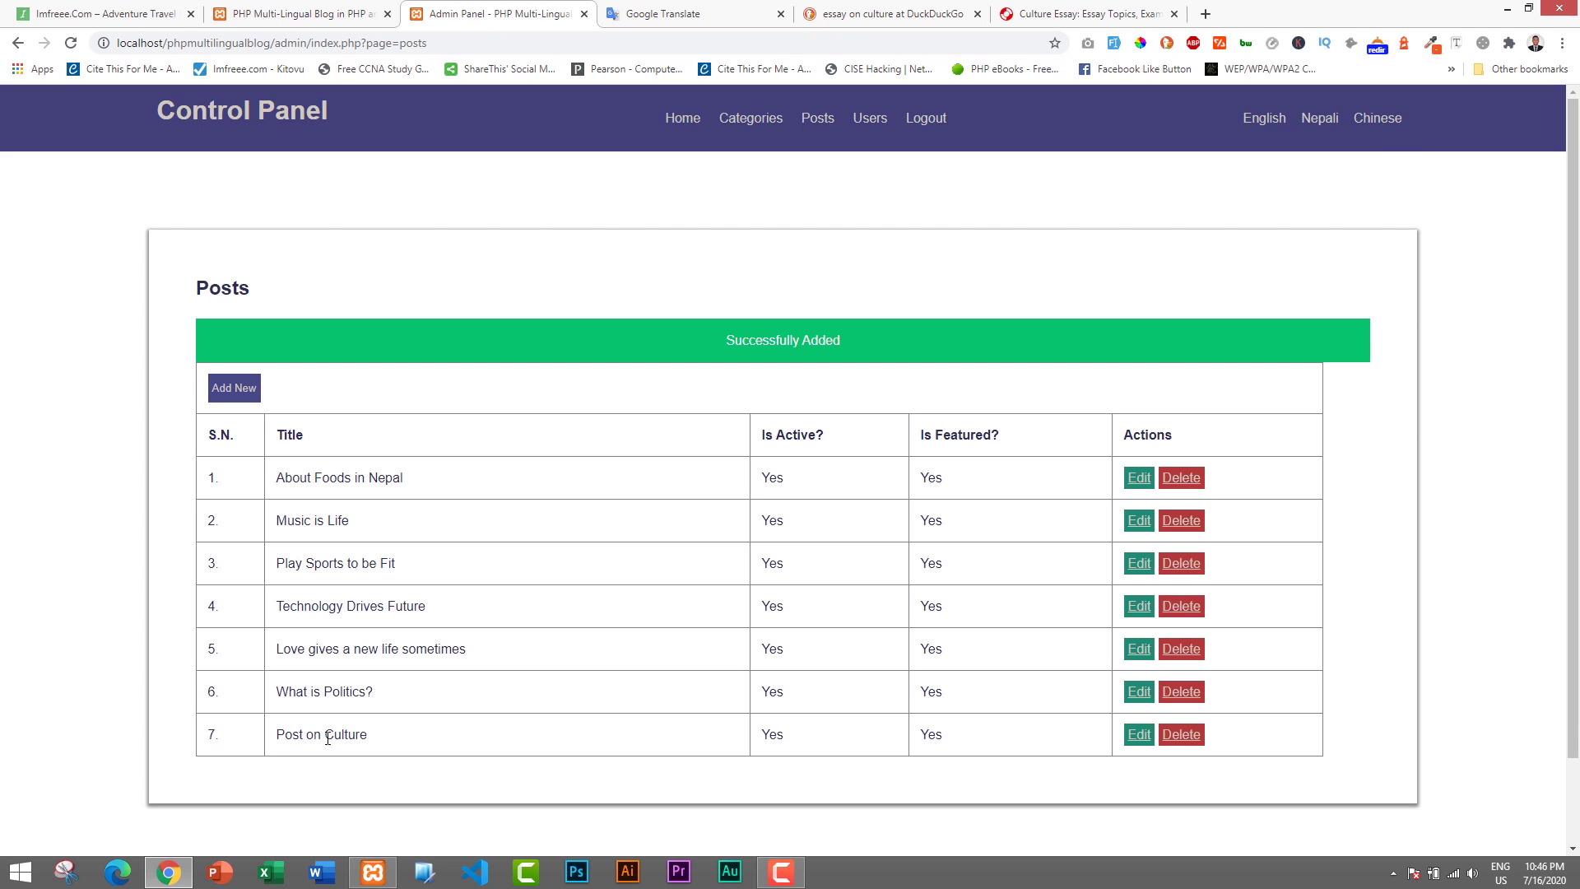
left_click(341, 20)
scroll(394, 262, "up", 1)
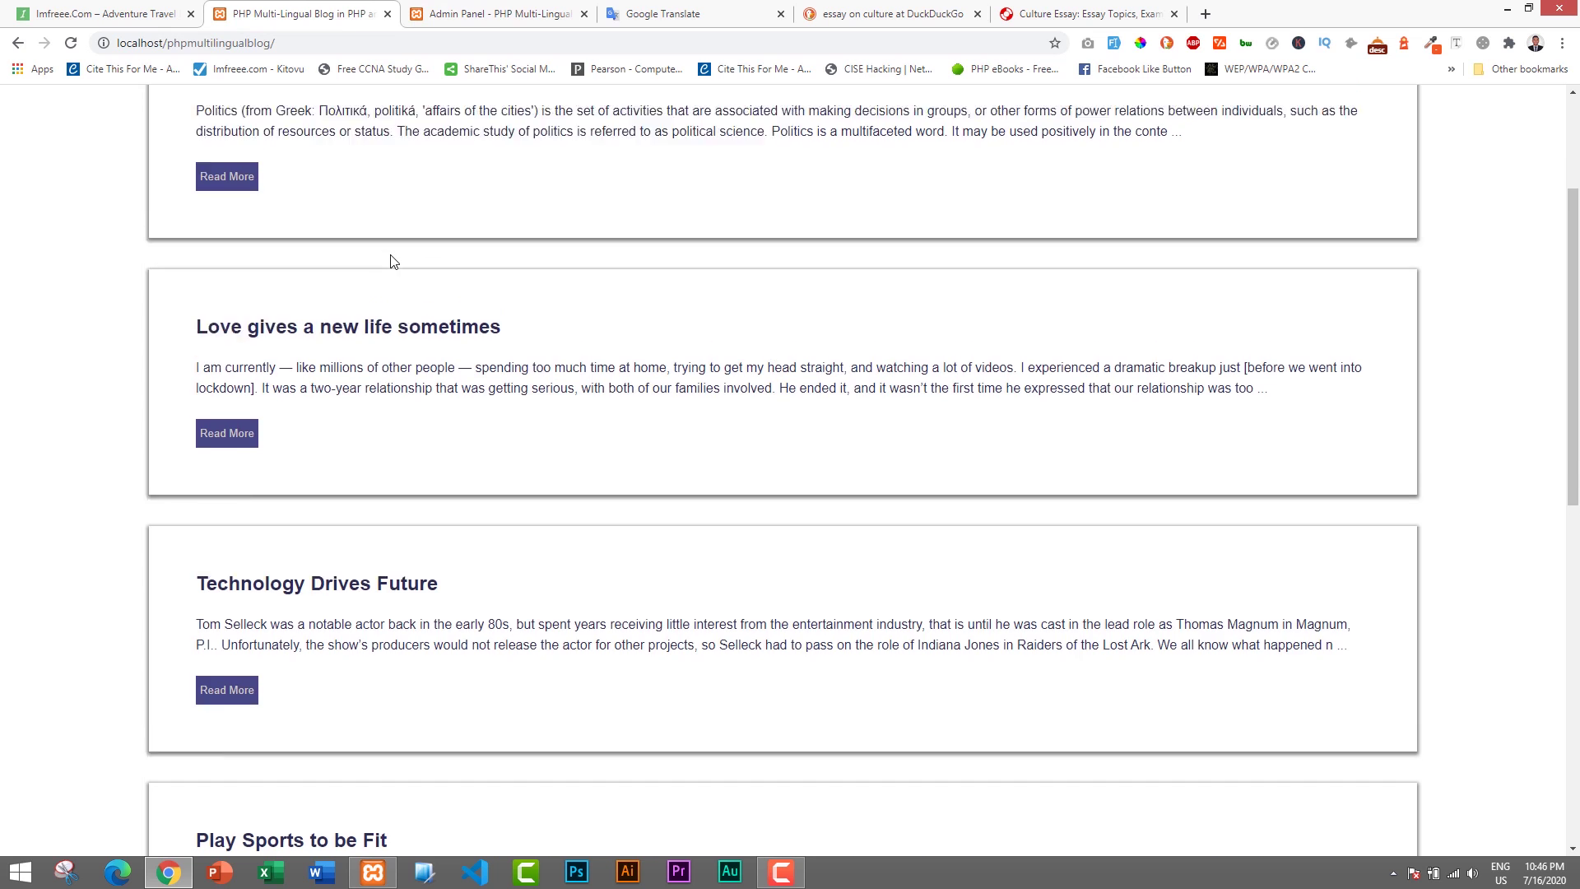
scroll(393, 262, "up", 3)
left_click(71, 43)
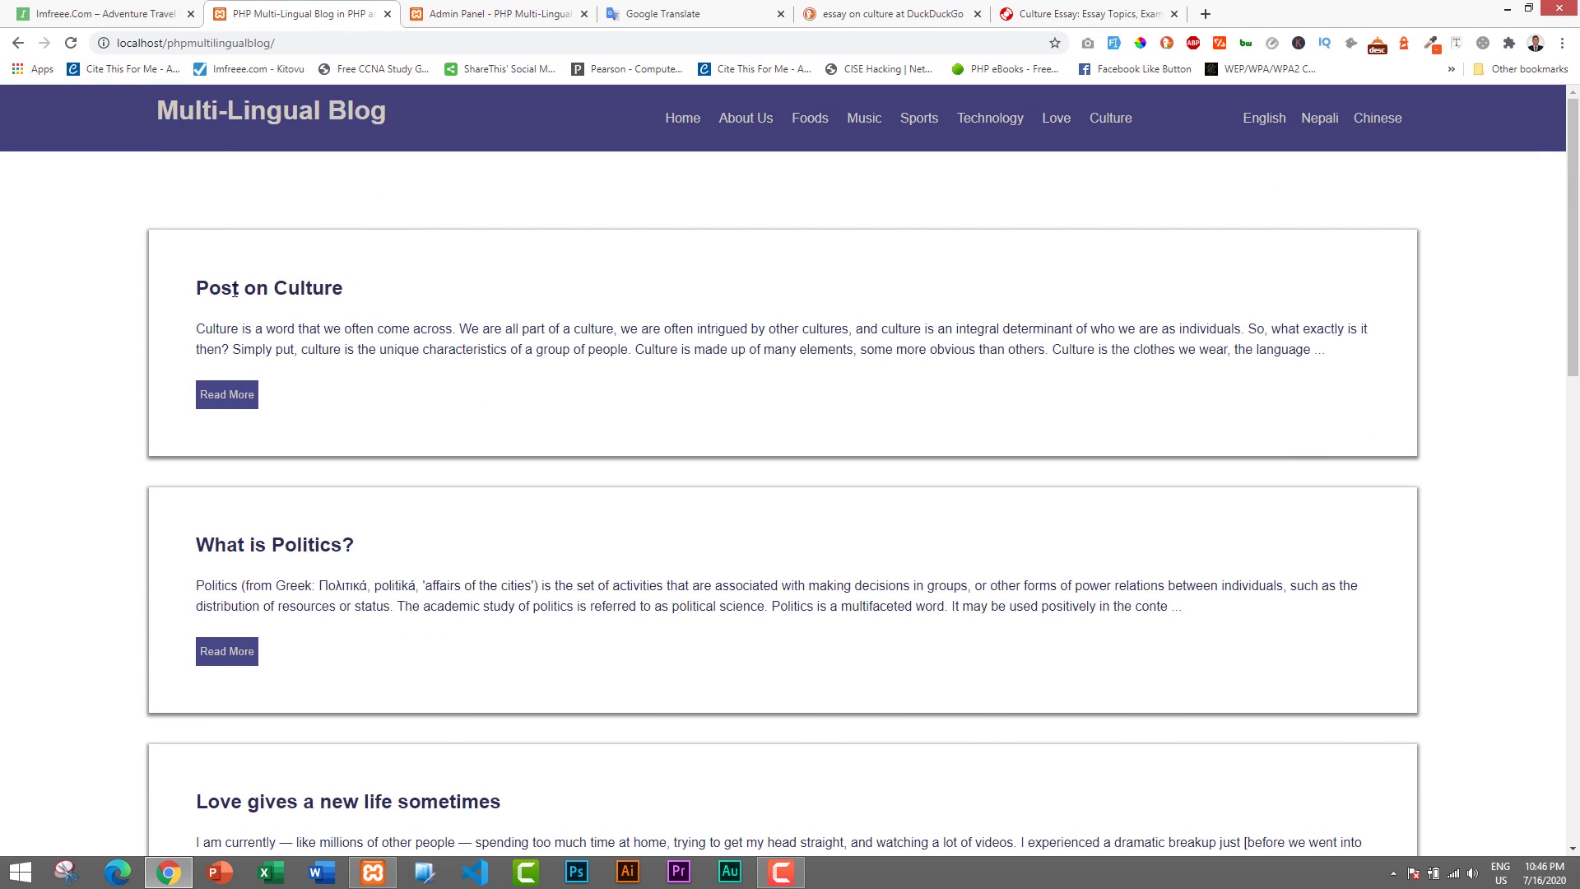
left_click(1112, 120)
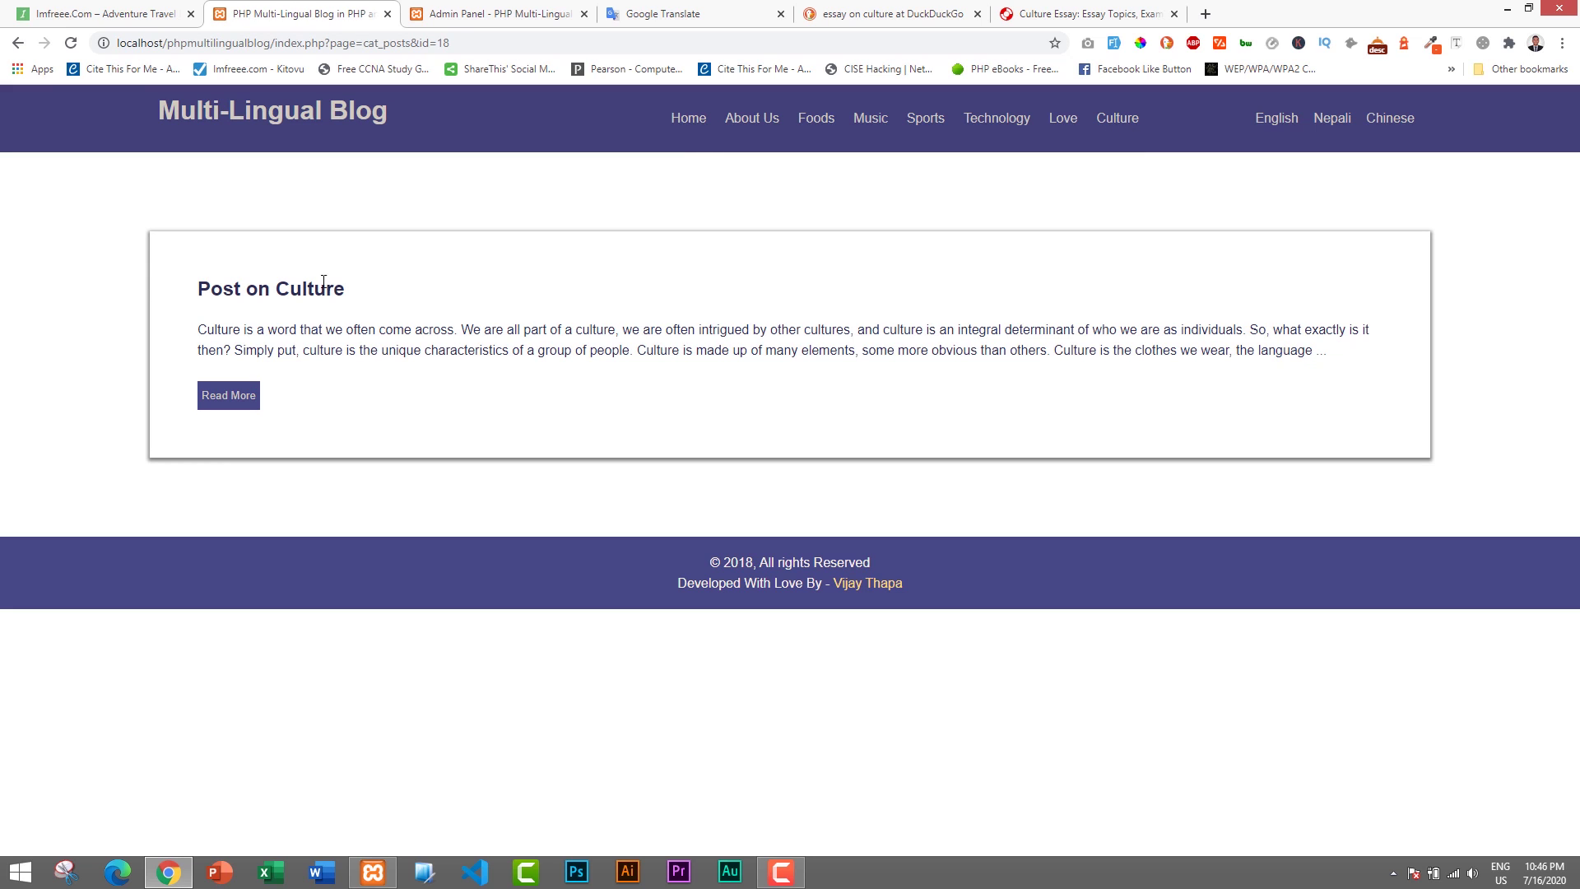
left_click(688, 122)
left_click(462, 19)
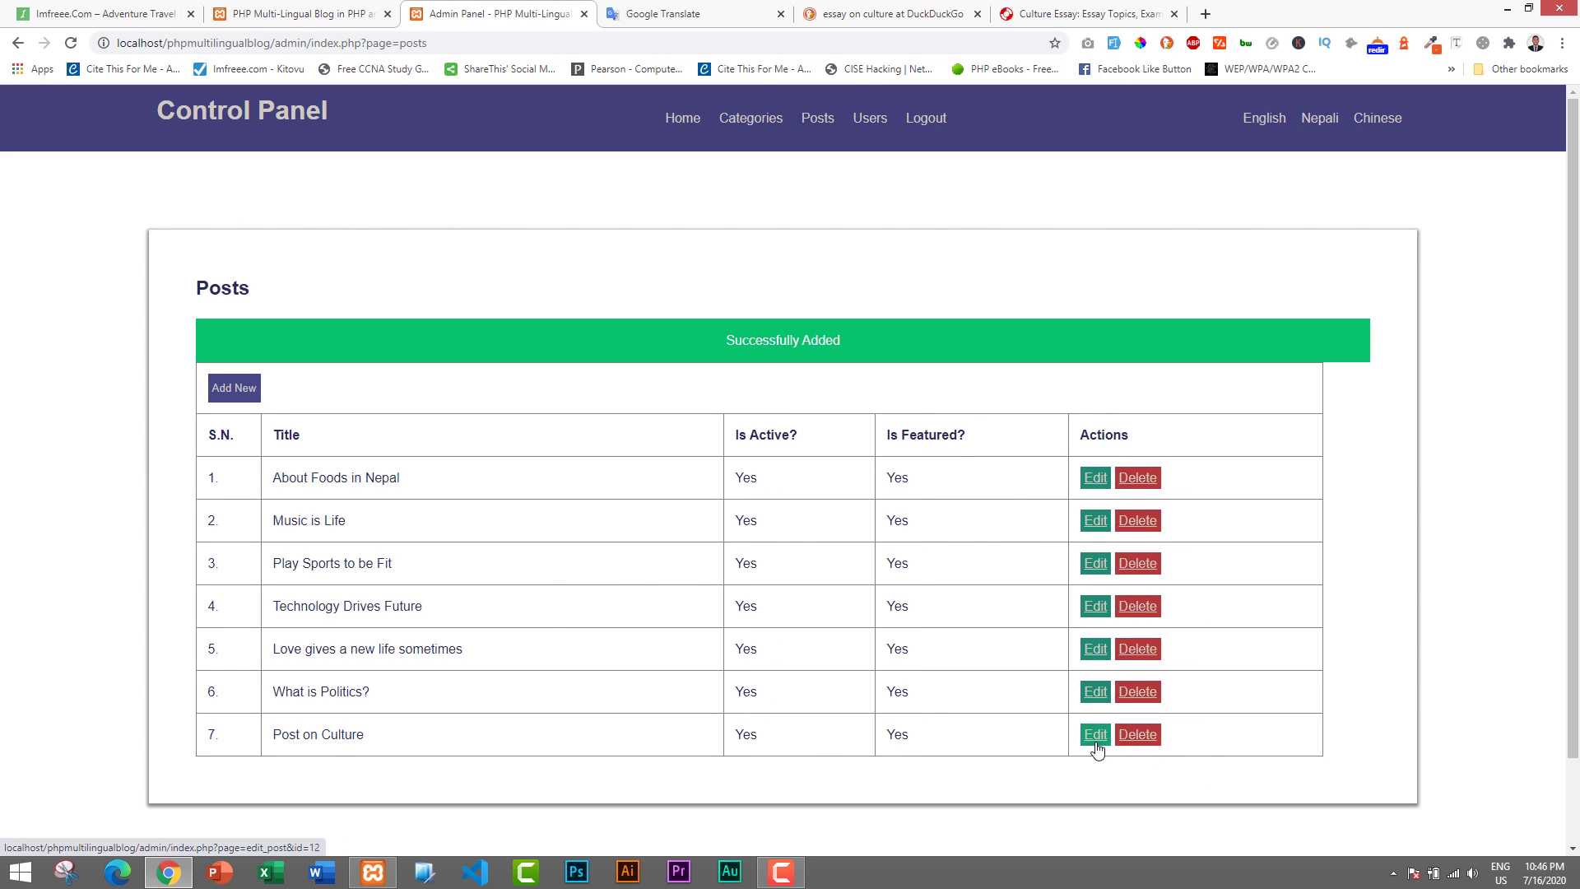
Step: Save Post on Culture as not featured and refresh the public home page to confirm
left_click(1098, 734)
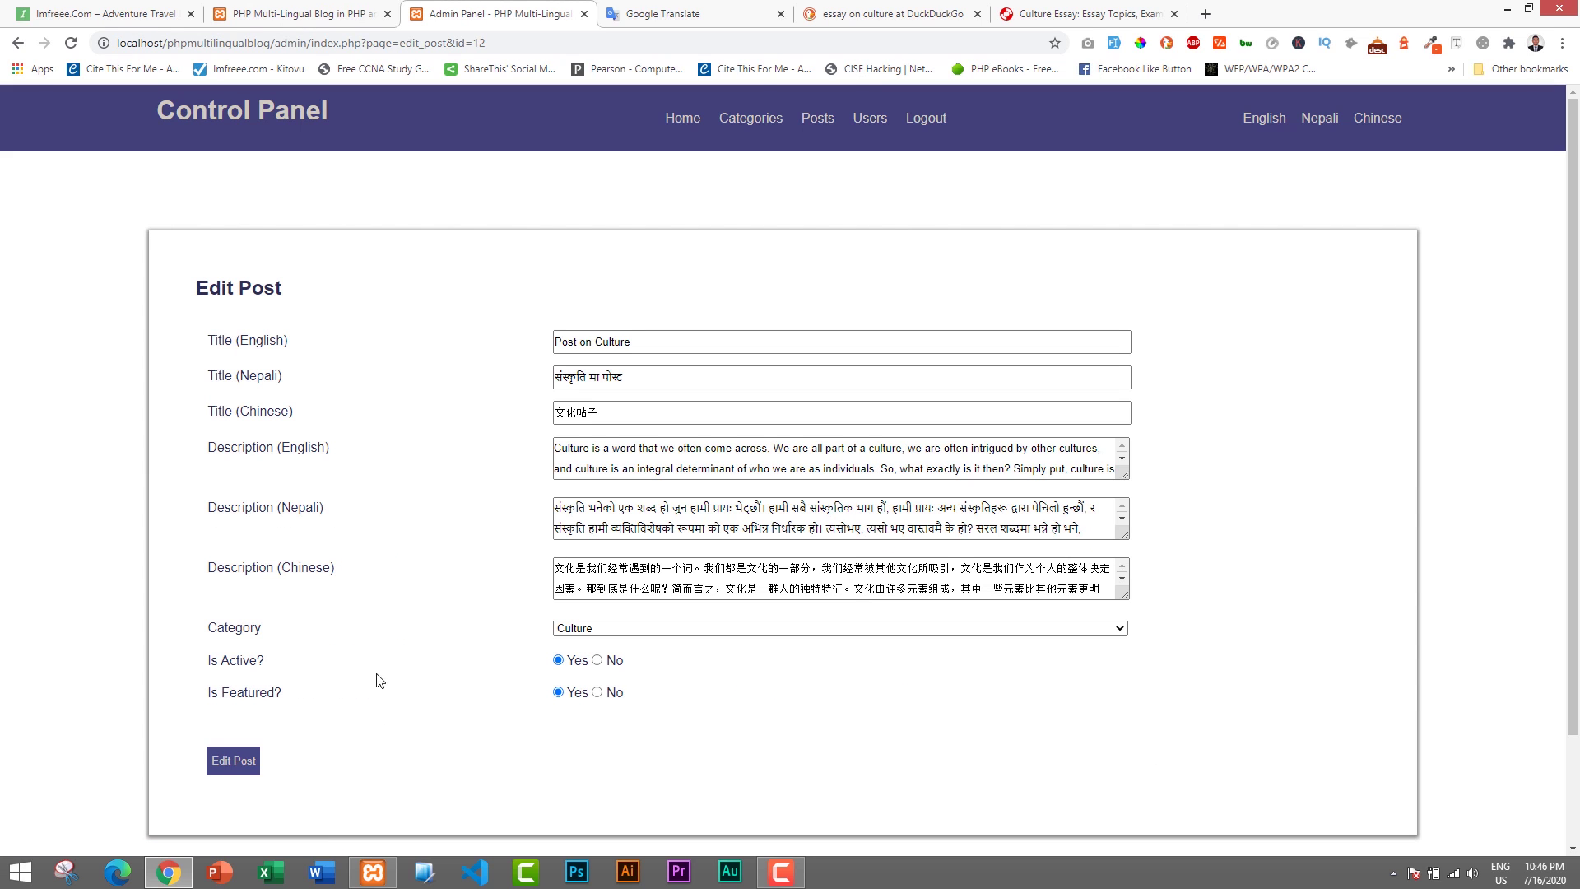
left_click(234, 760)
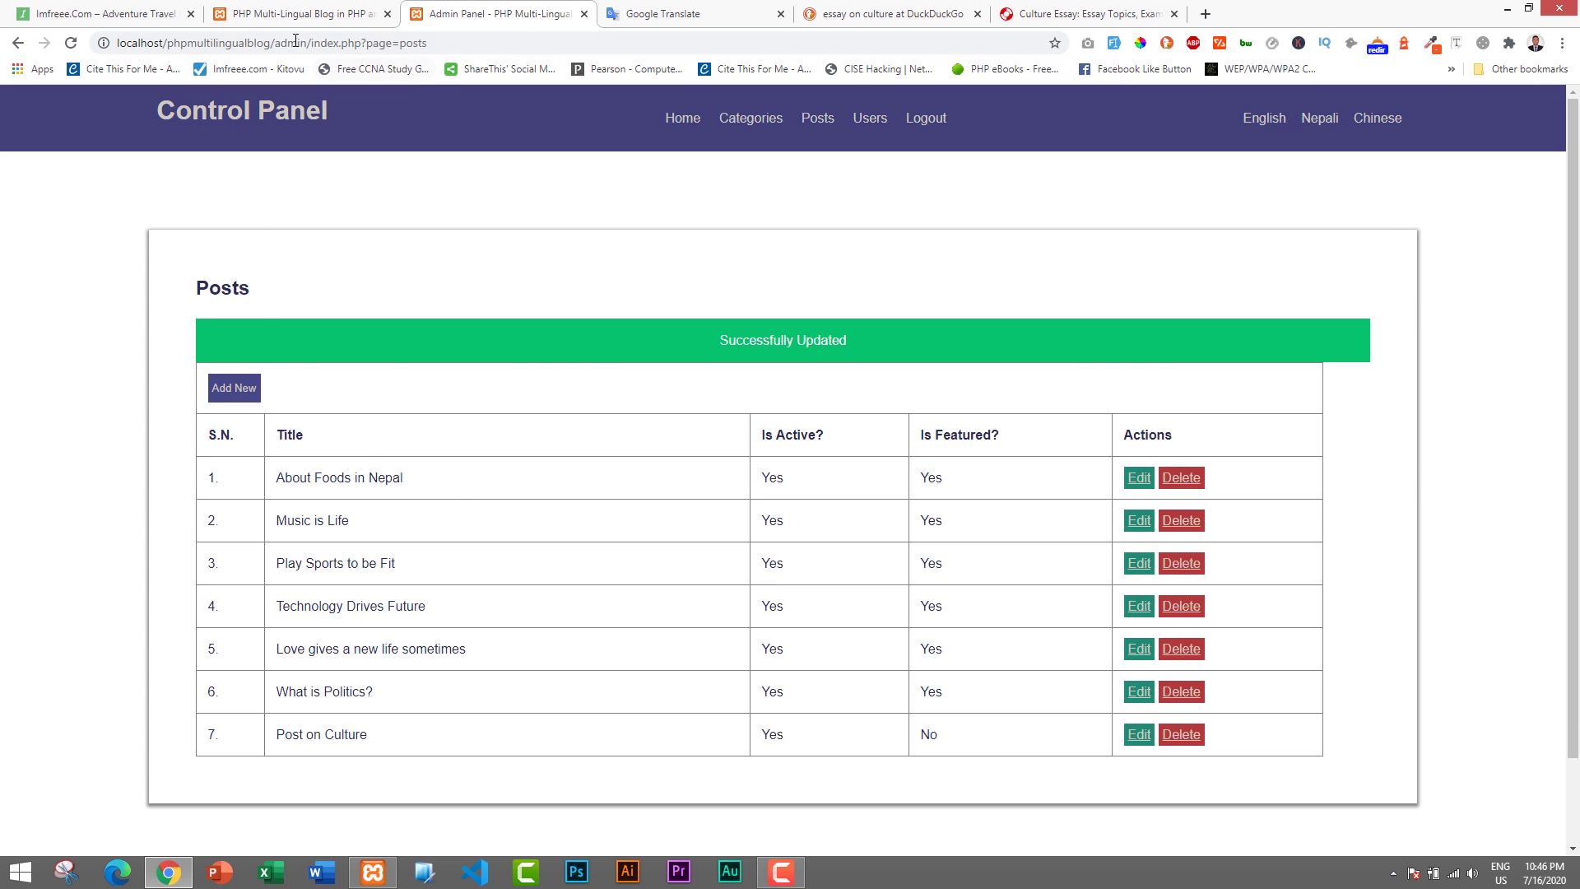
left_click(288, 15)
left_click(676, 119)
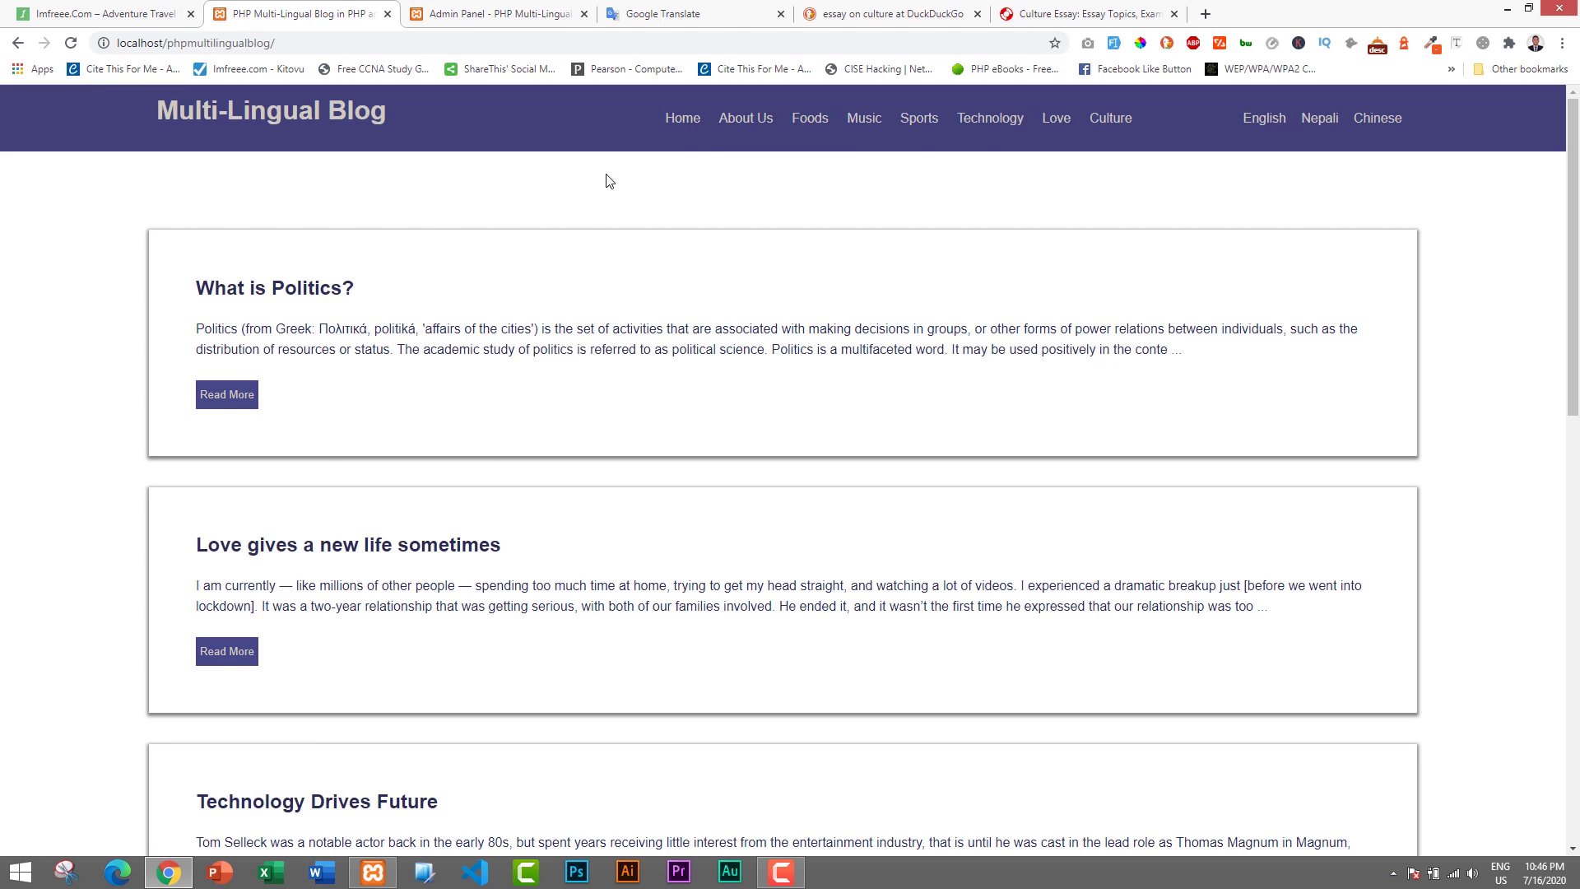
Step: Check the blog's Culture and home pages, then open Post on Culture's edit form
left_click(1113, 119)
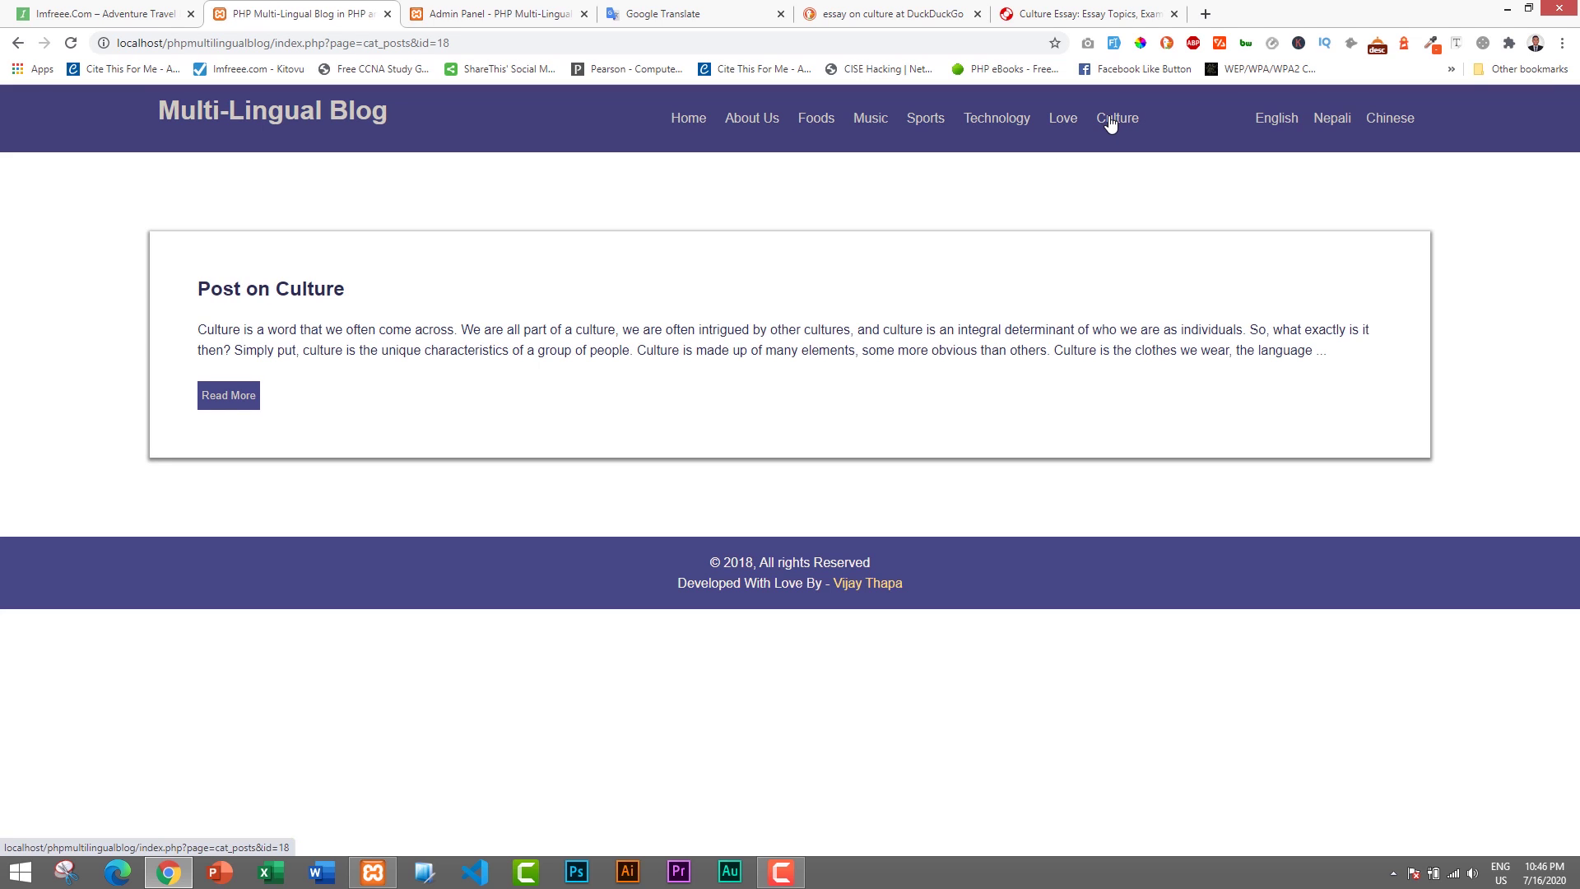
left_click(691, 124)
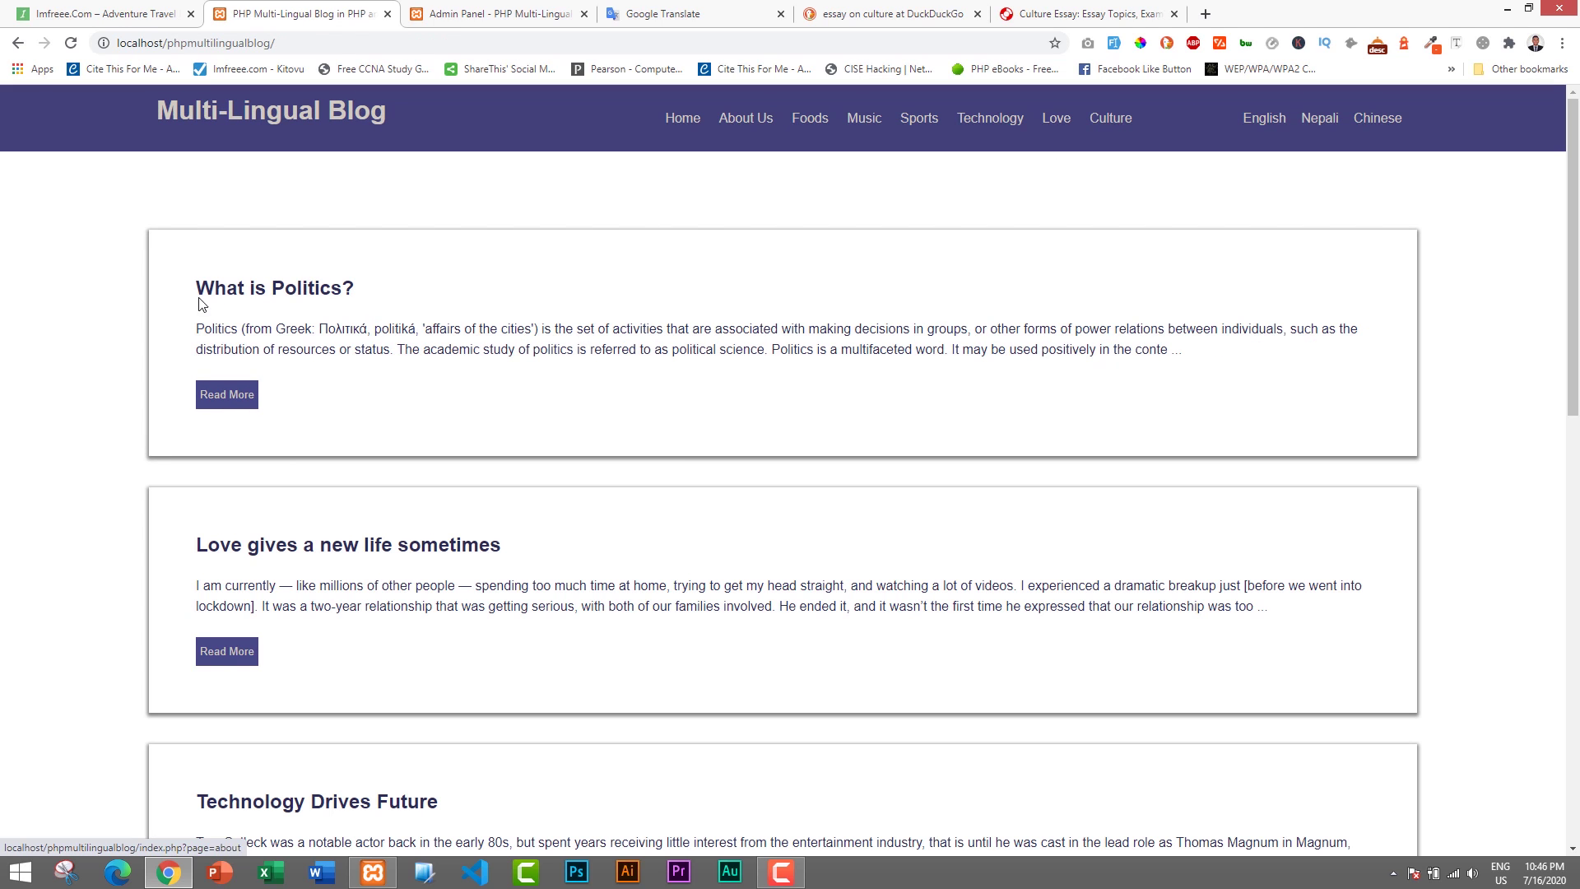
left_click(477, 17)
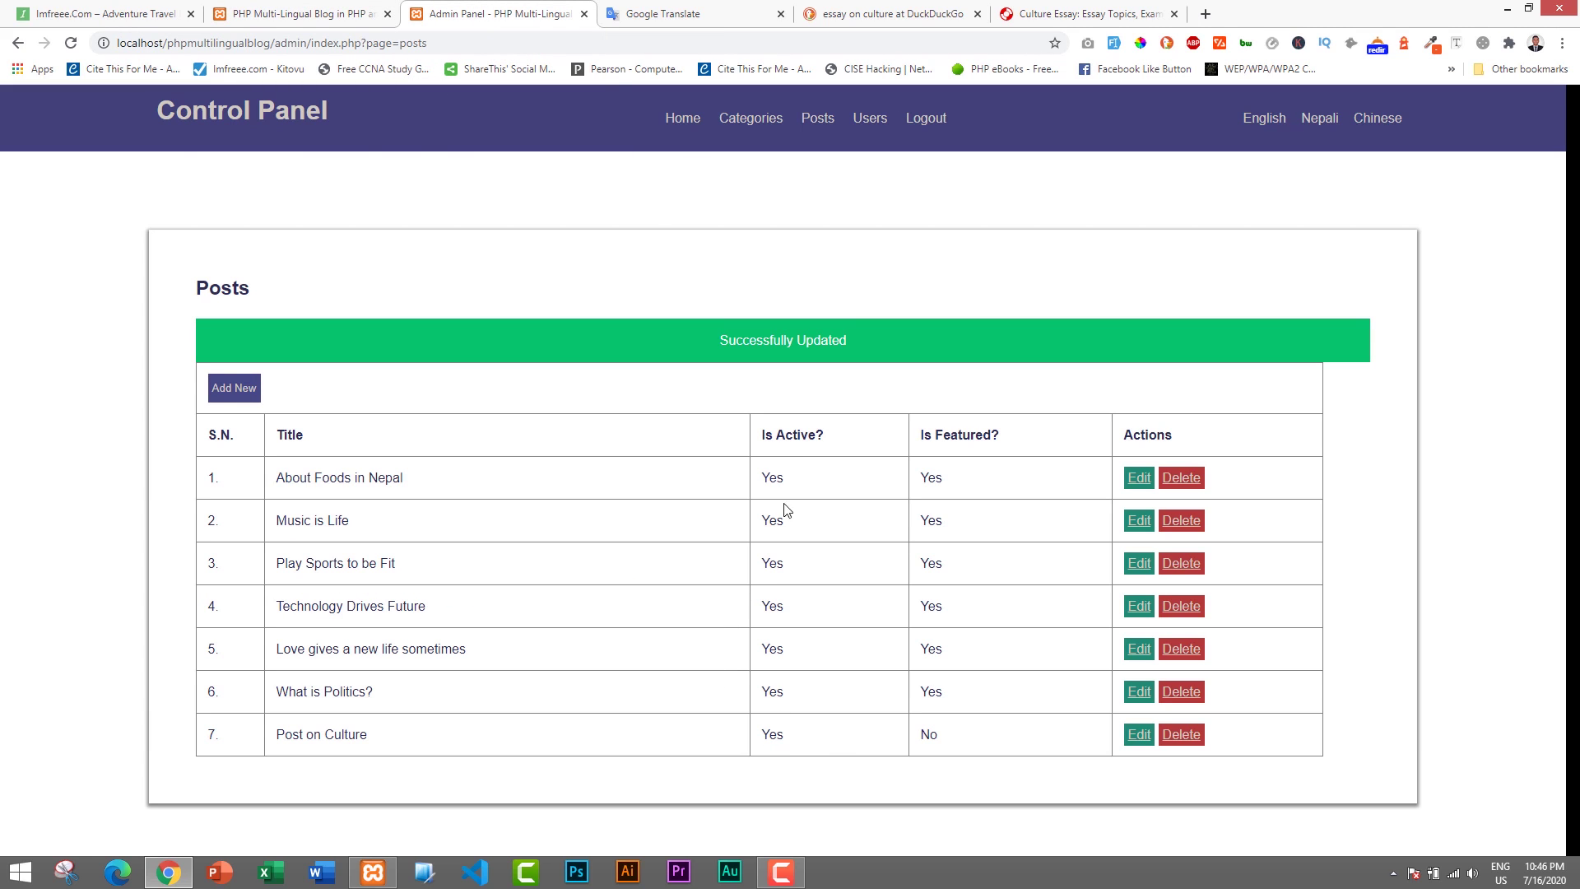
left_click(320, 13)
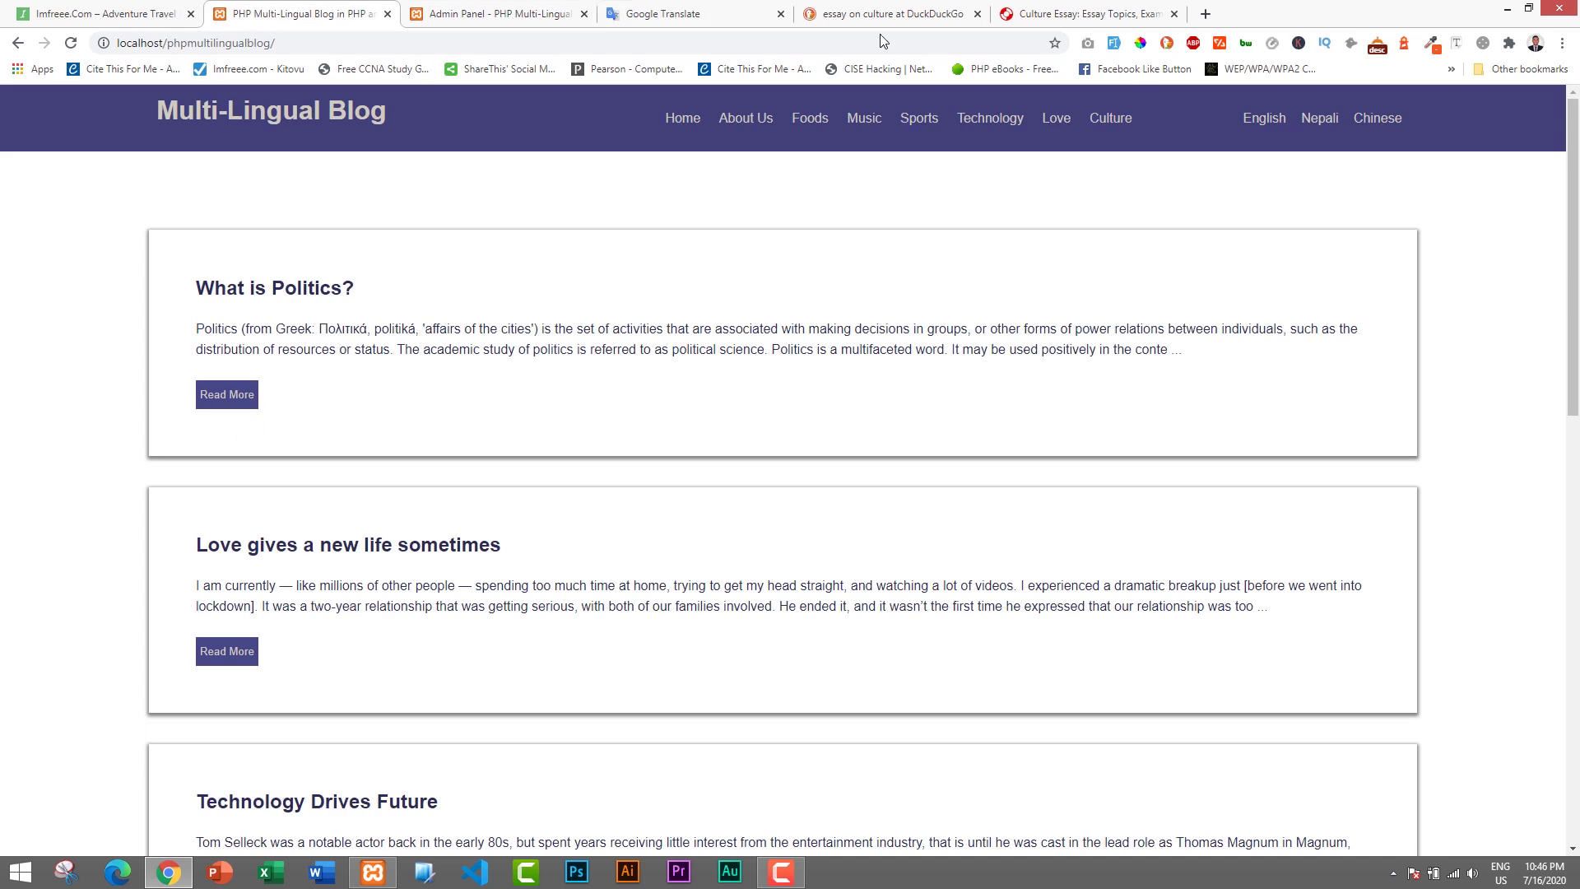
left_click(1106, 120)
left_click(481, 12)
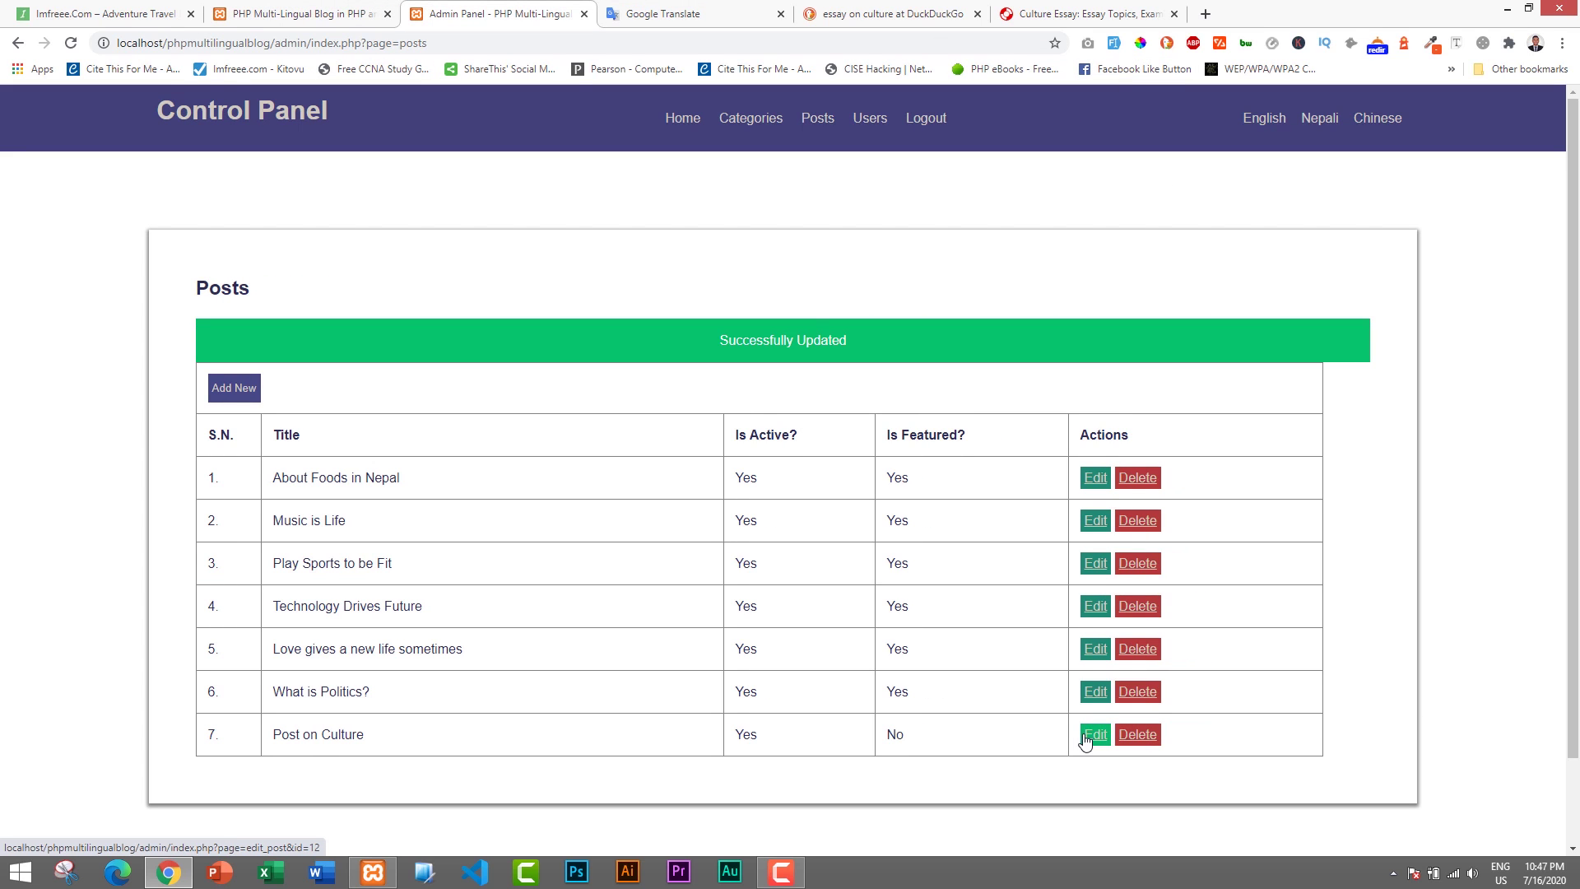
left_click(1086, 741)
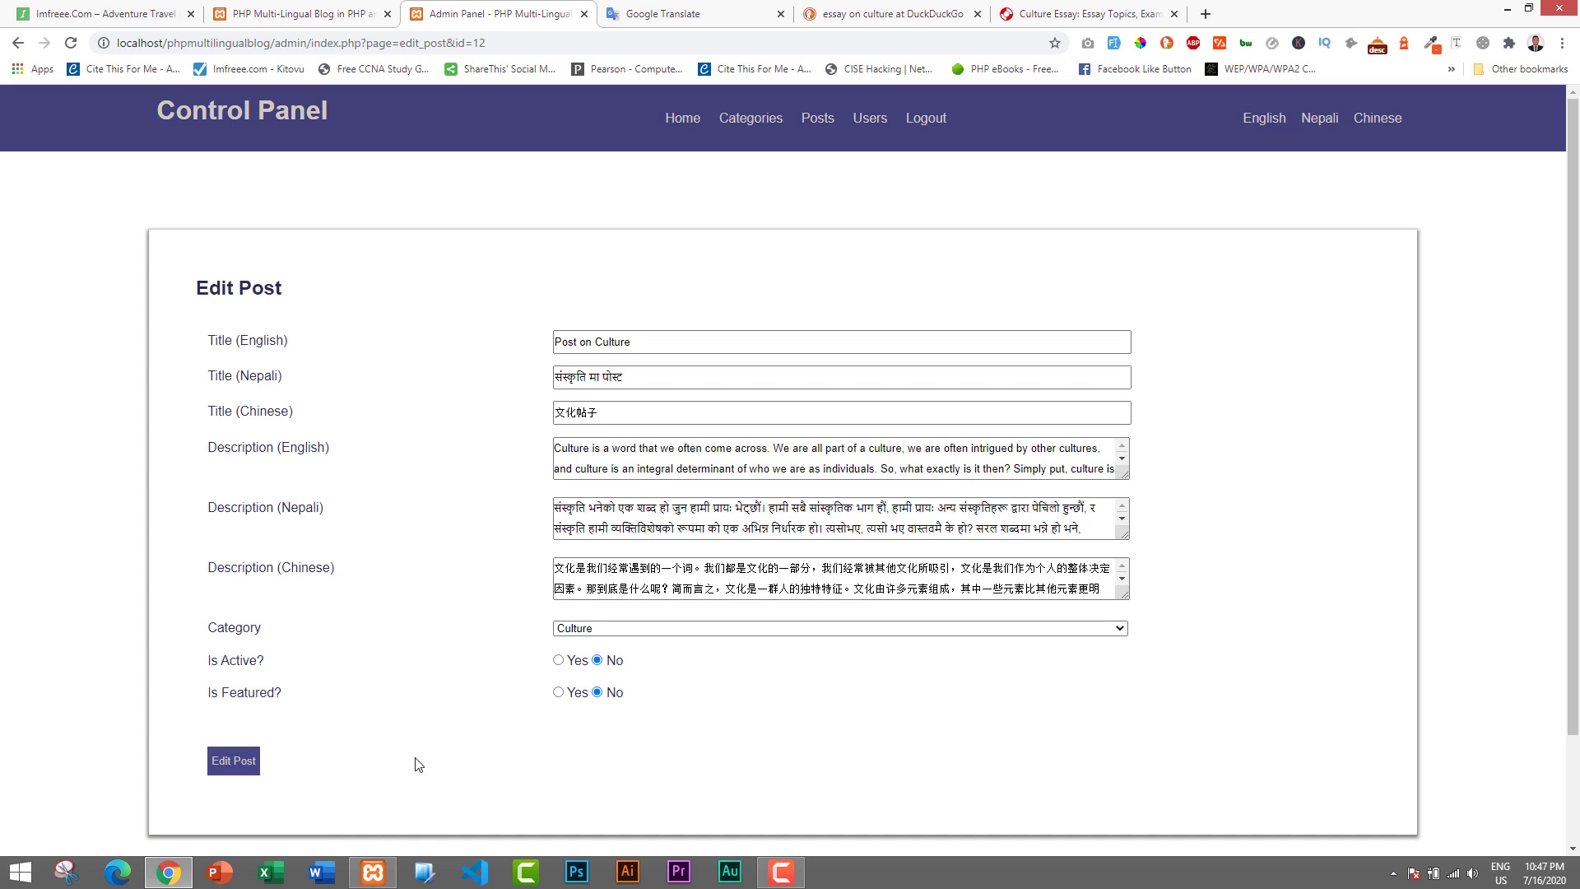
Step: Save Post on Culture as inactive and confirm the Culture page shows No Posts Found
left_click(238, 765)
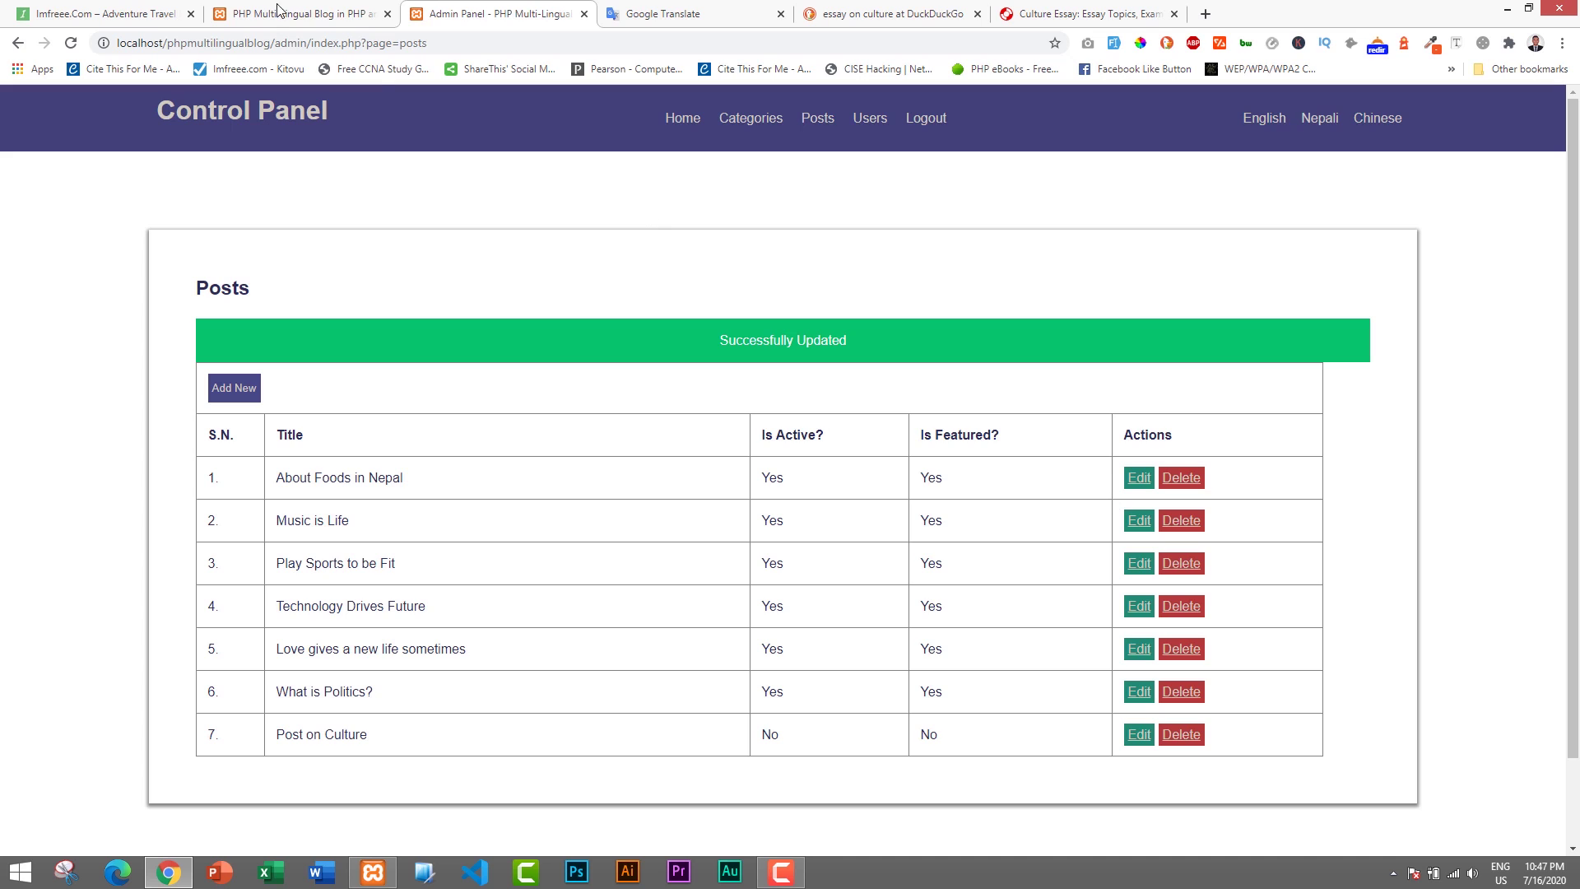
left_click(278, 11)
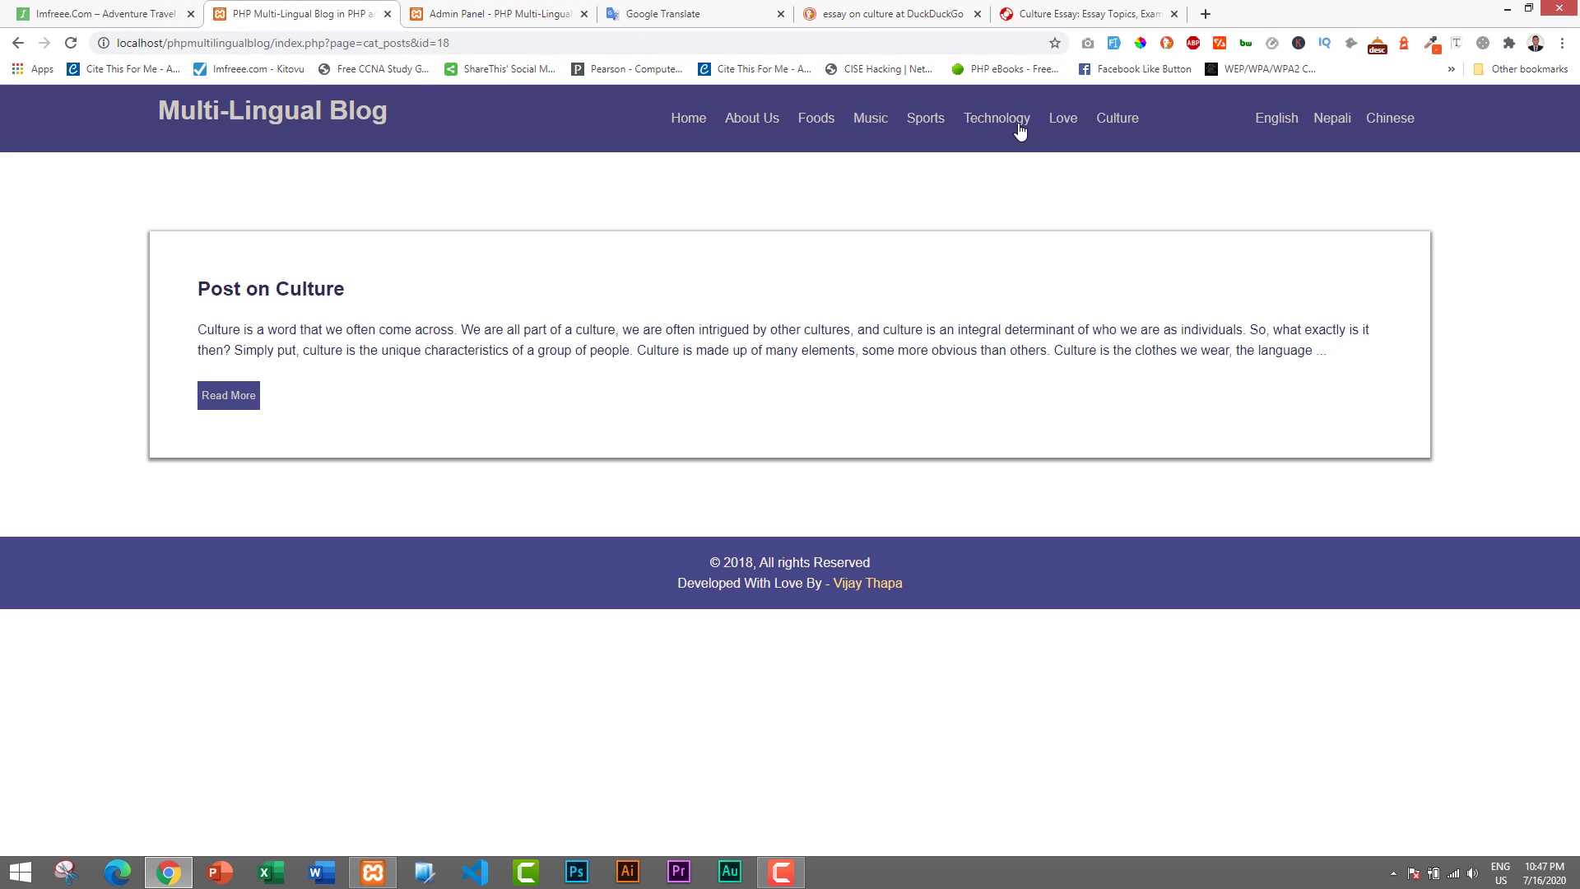
left_click(71, 43)
left_click(1111, 120)
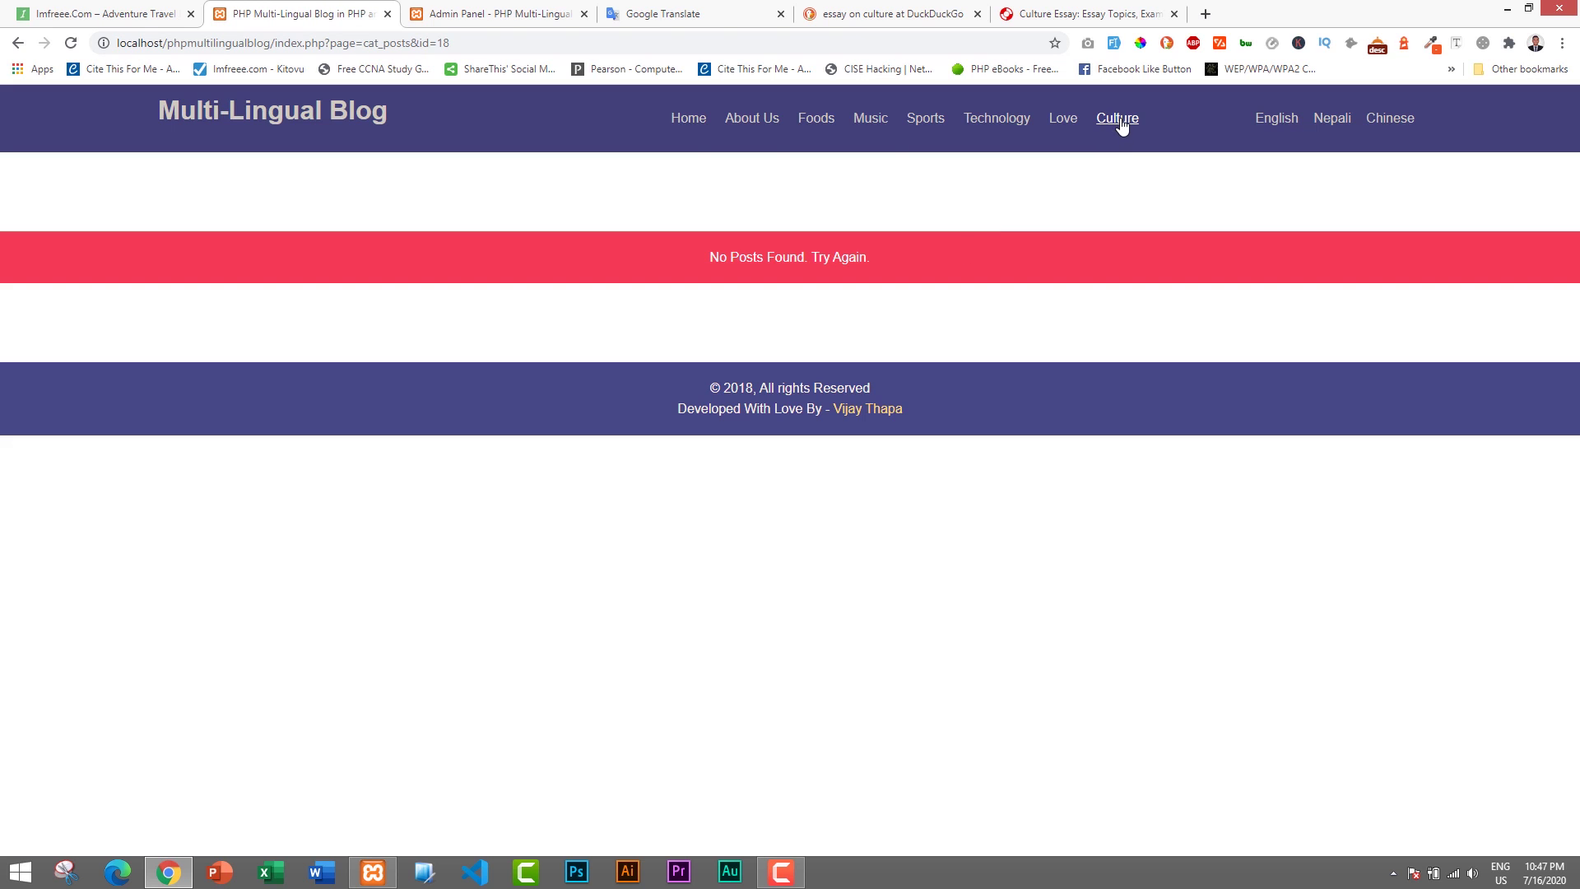
left_click(689, 124)
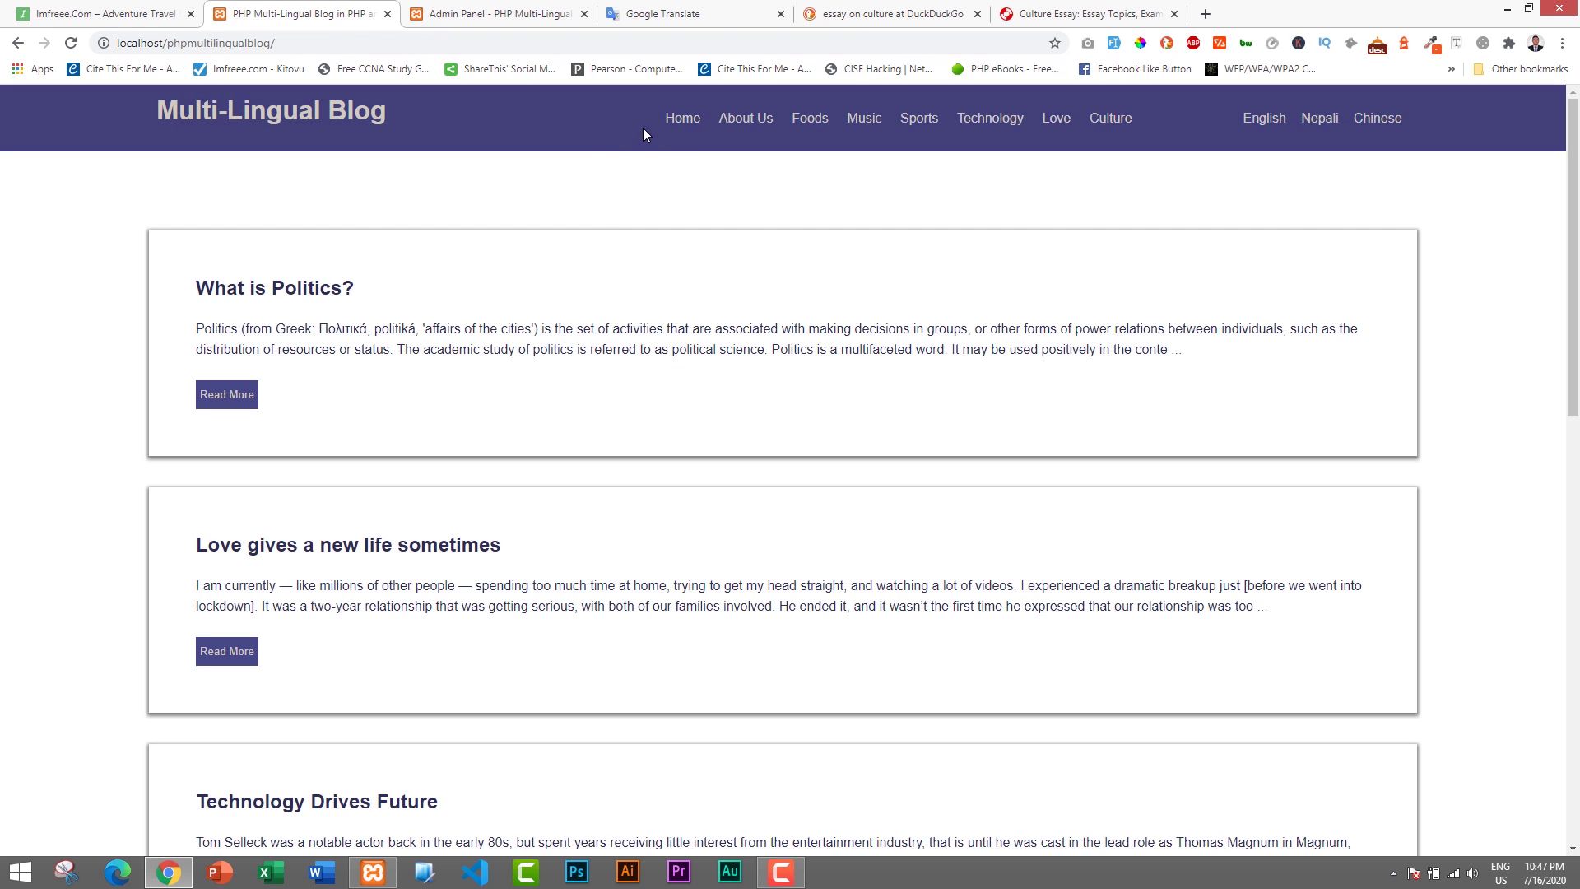
left_click(1111, 121)
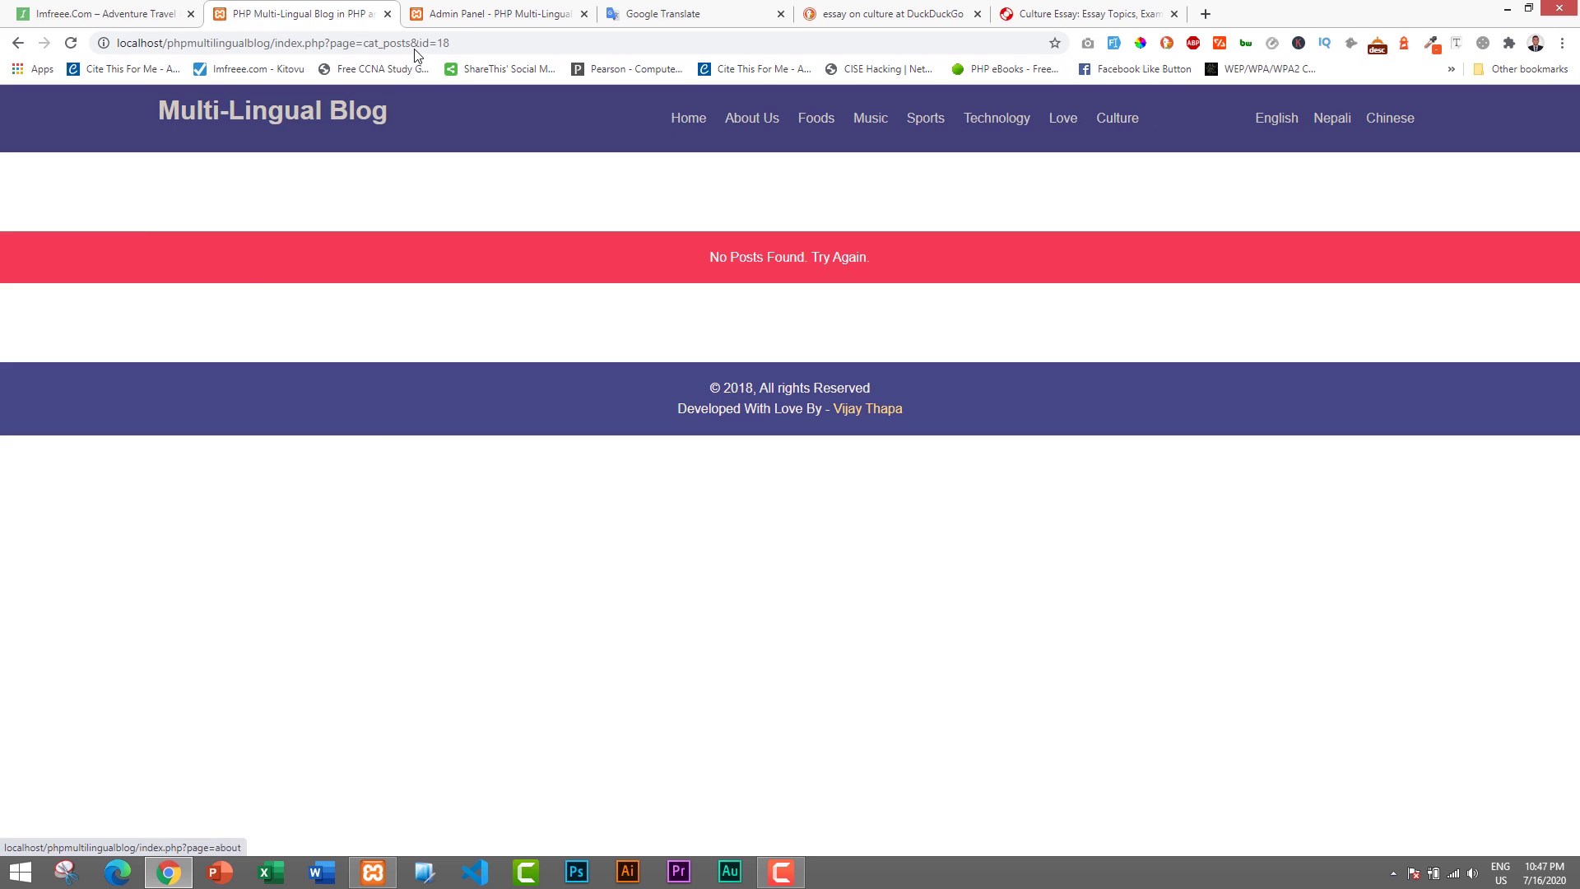
left_click(496, 13)
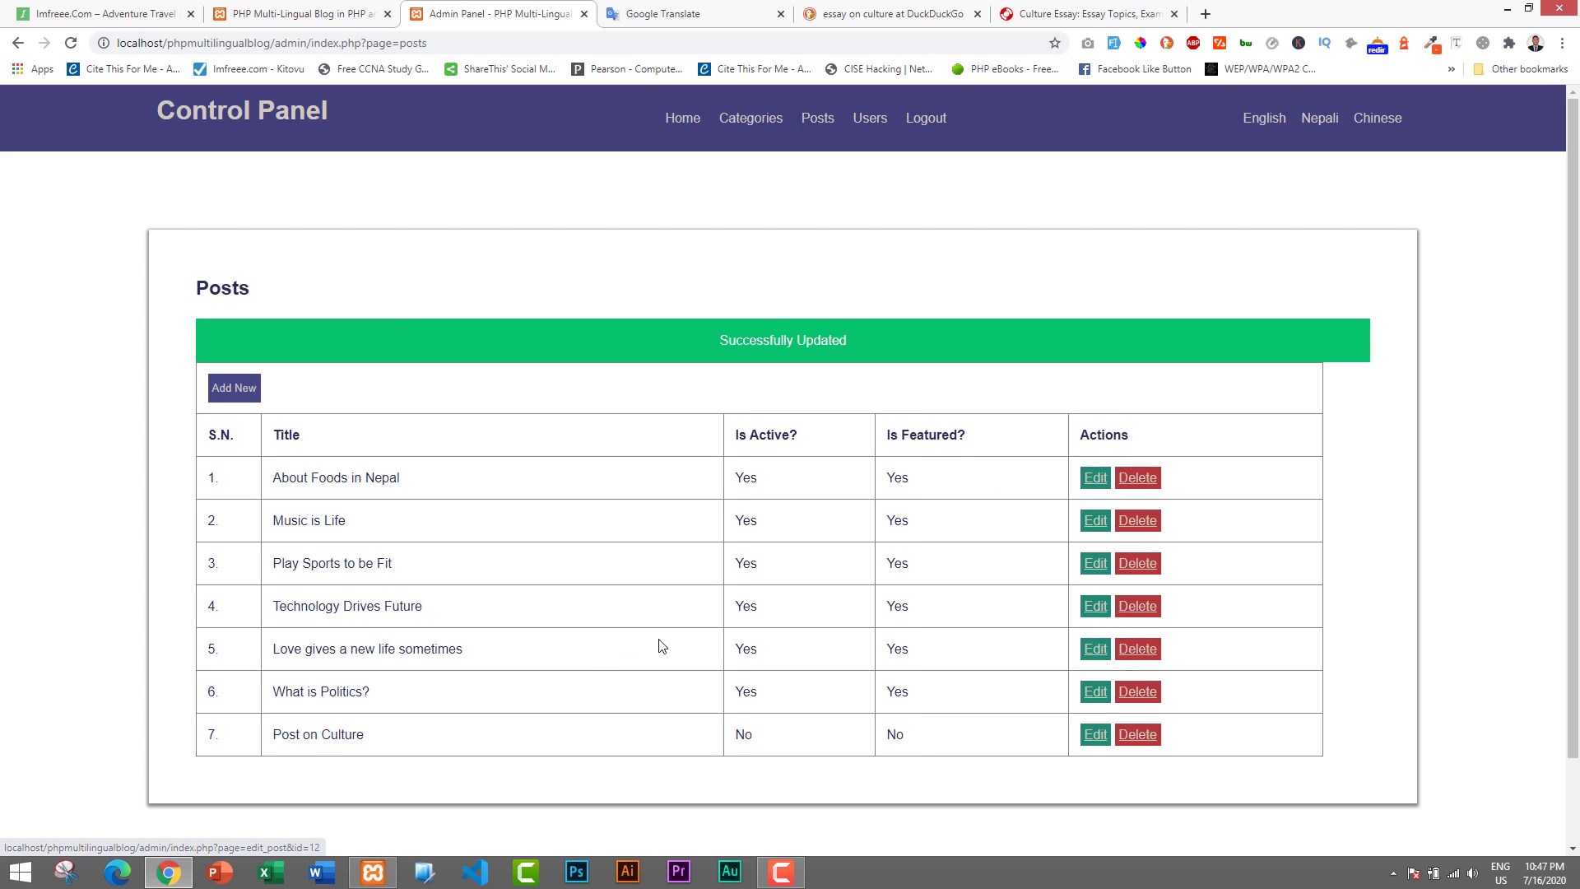
Step: Re-save Post on Culture as featured but inactive and confirm the home page omits it
left_click(1091, 738)
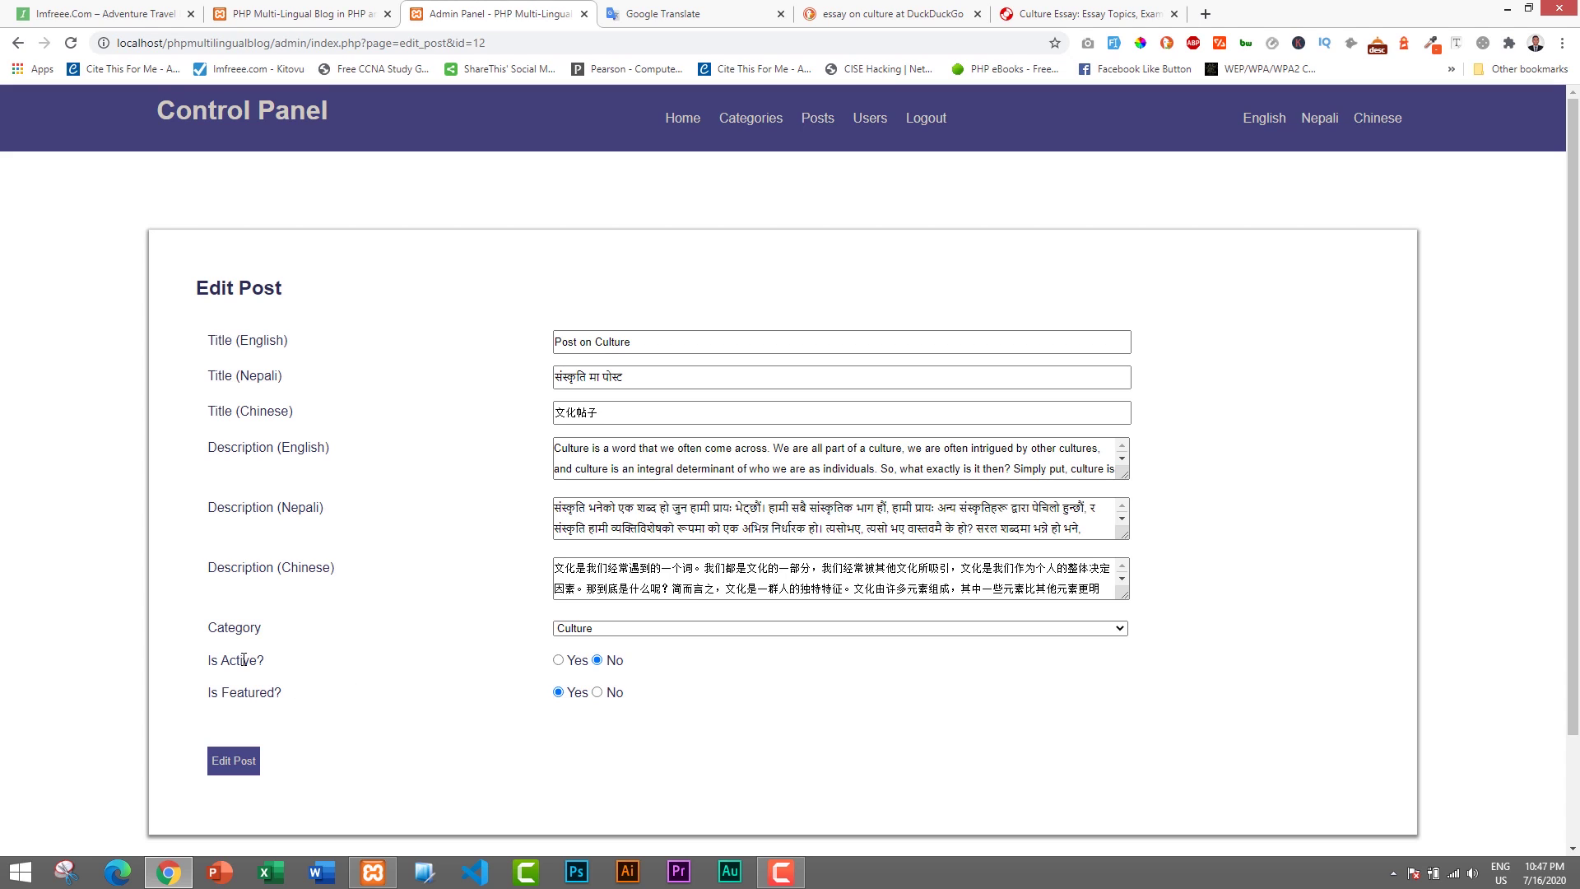
left_click(233, 763)
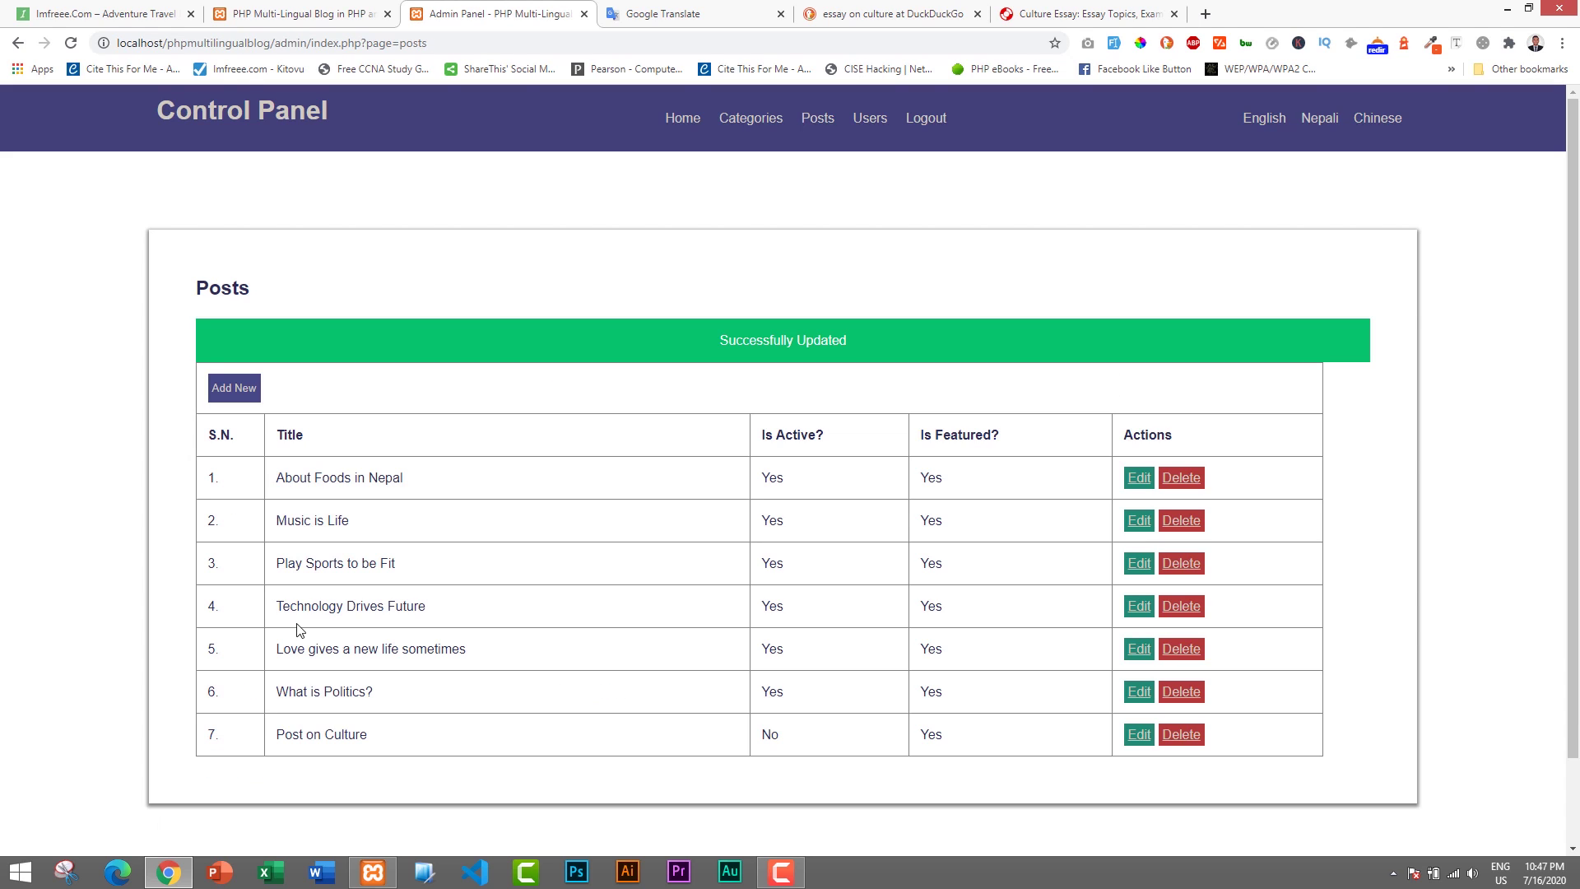
left_click(296, 17)
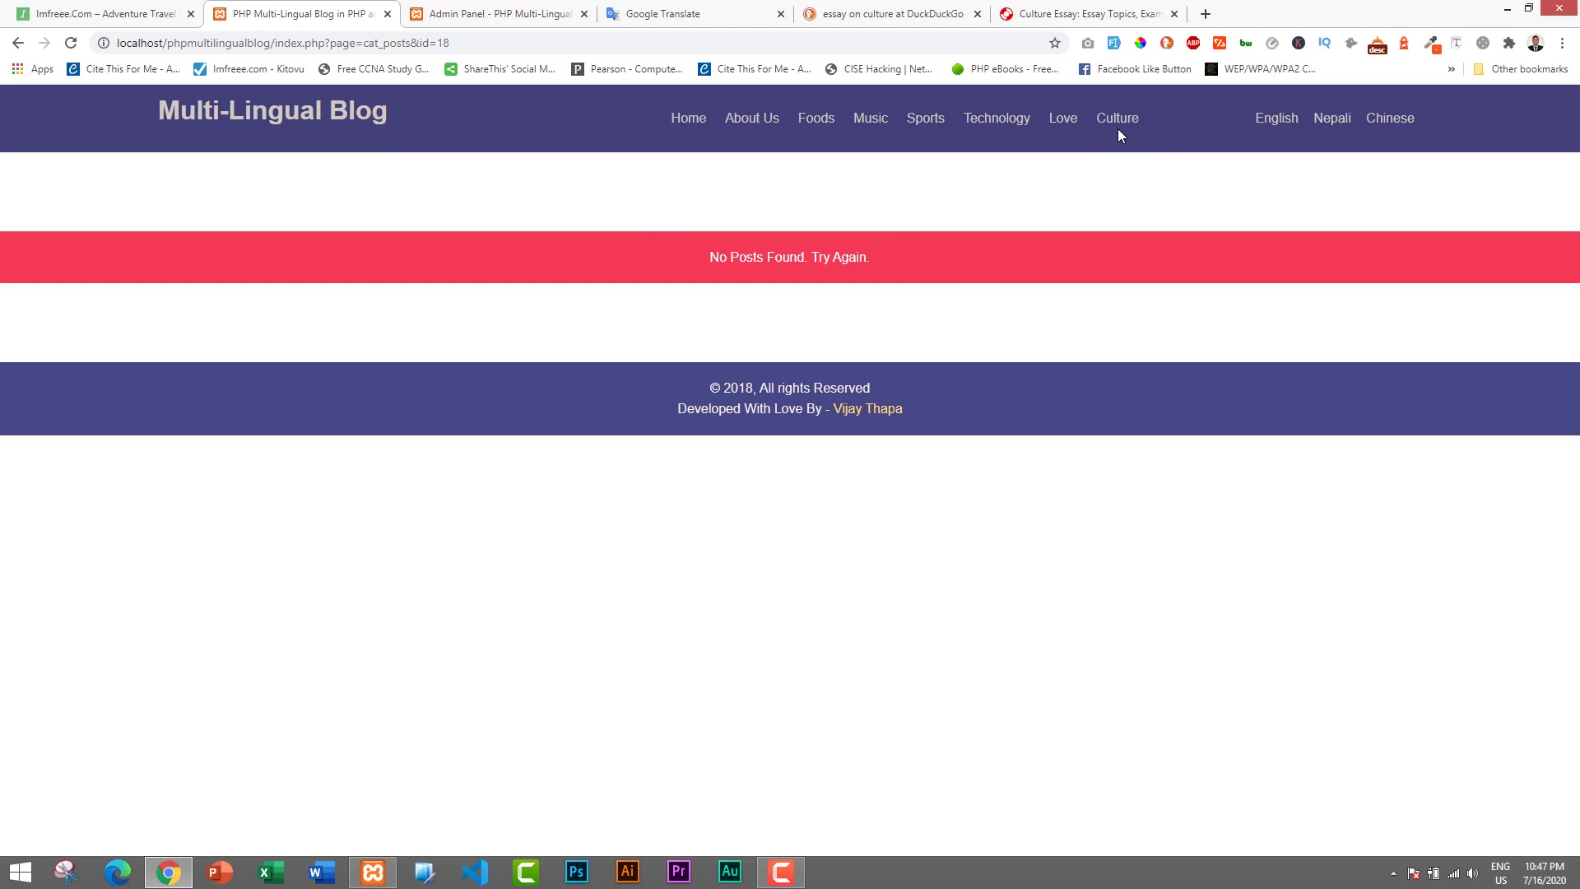
left_click(693, 122)
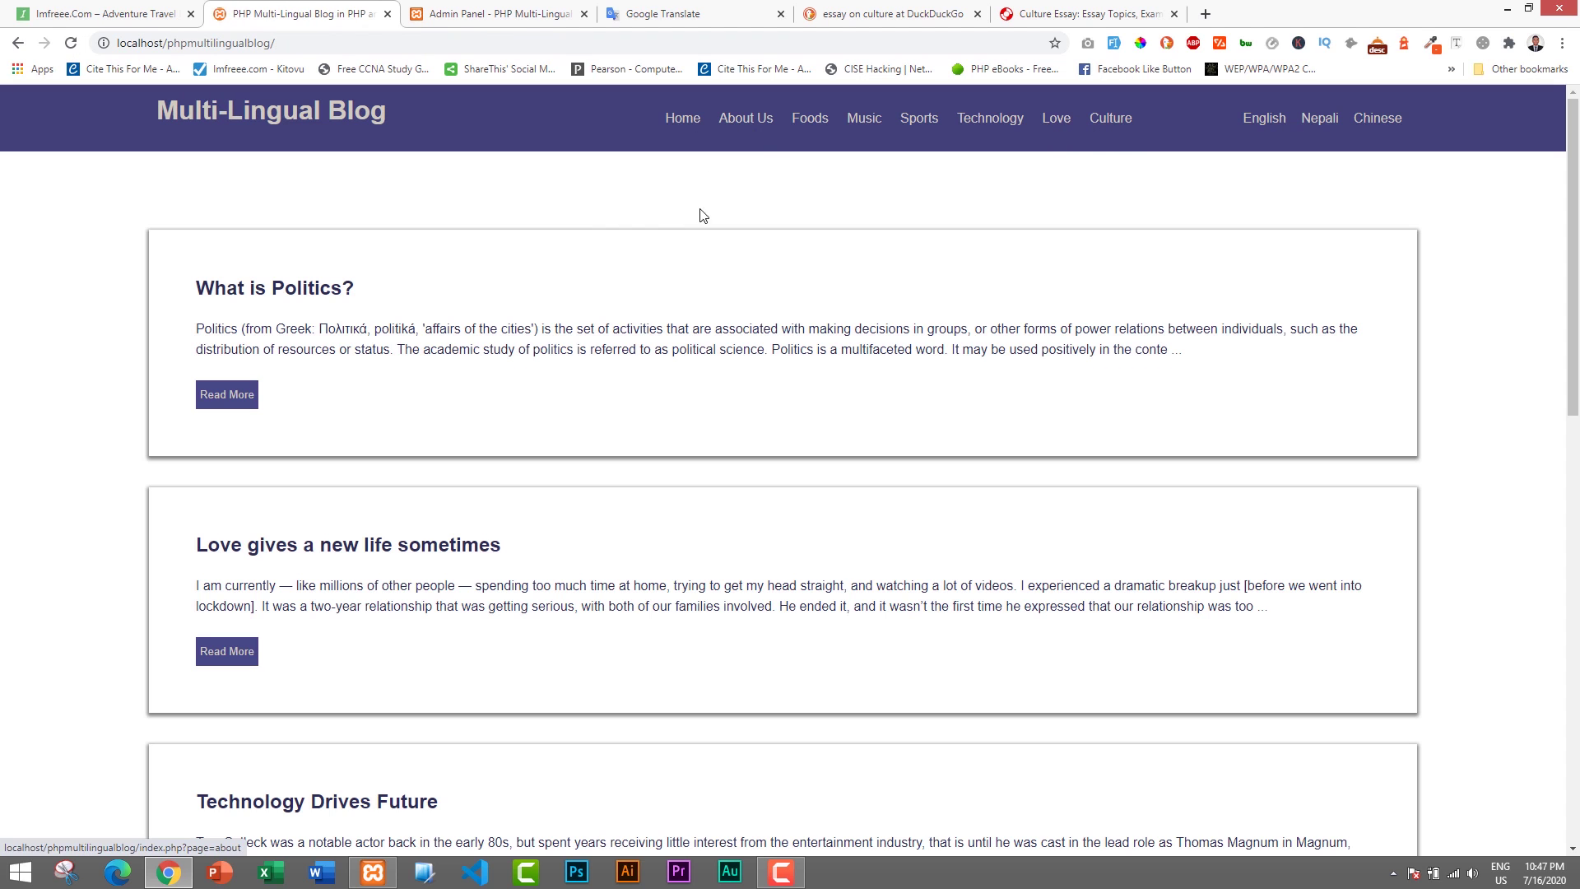
left_click(519, 22)
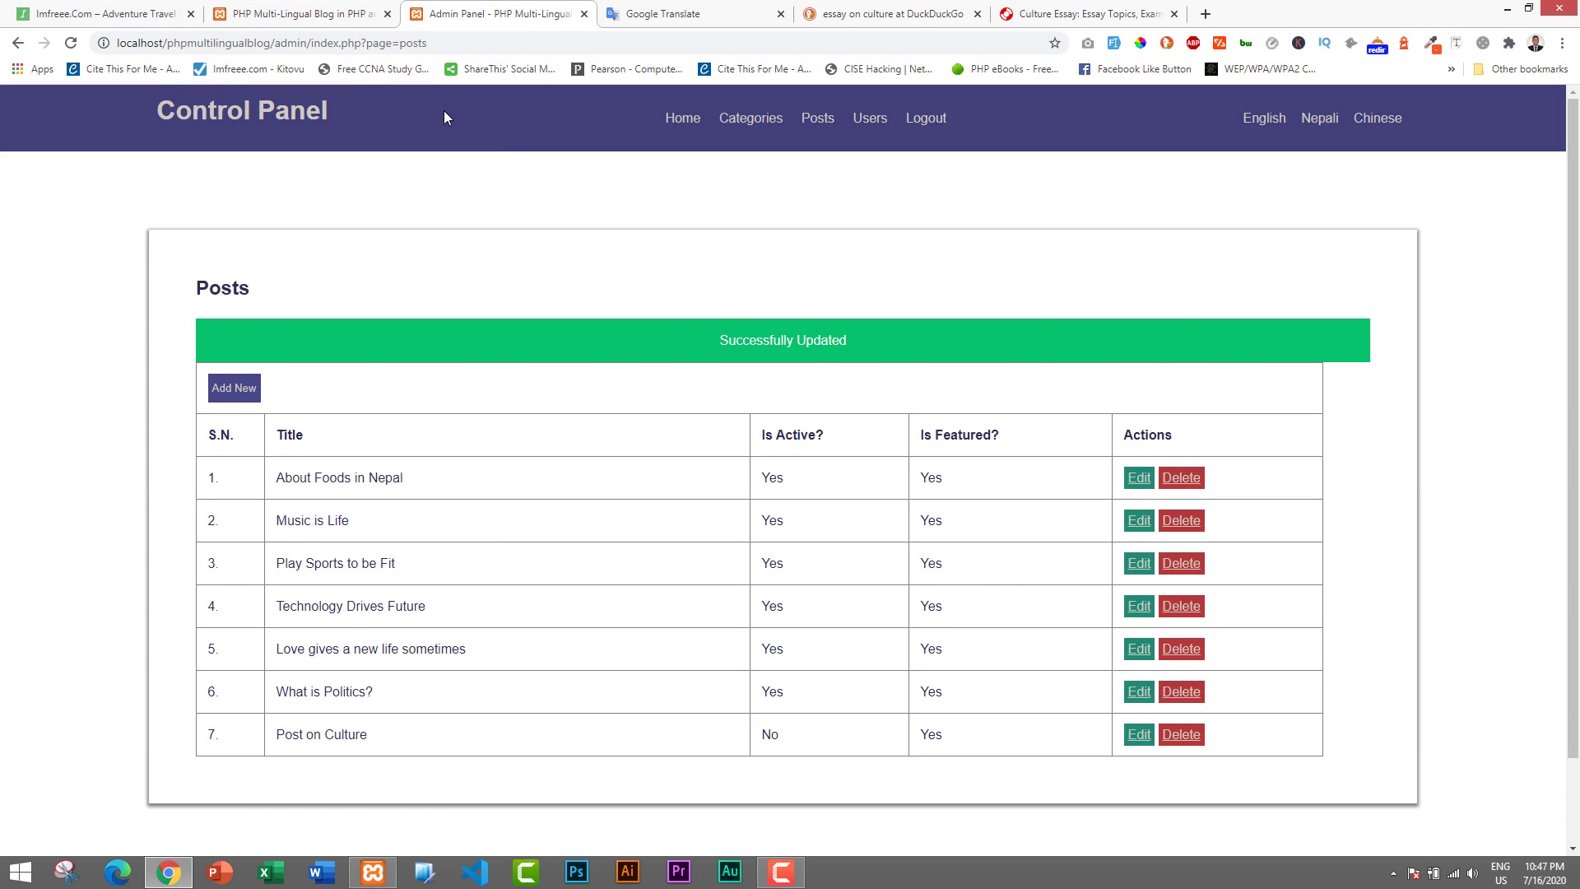
left_click(298, 14)
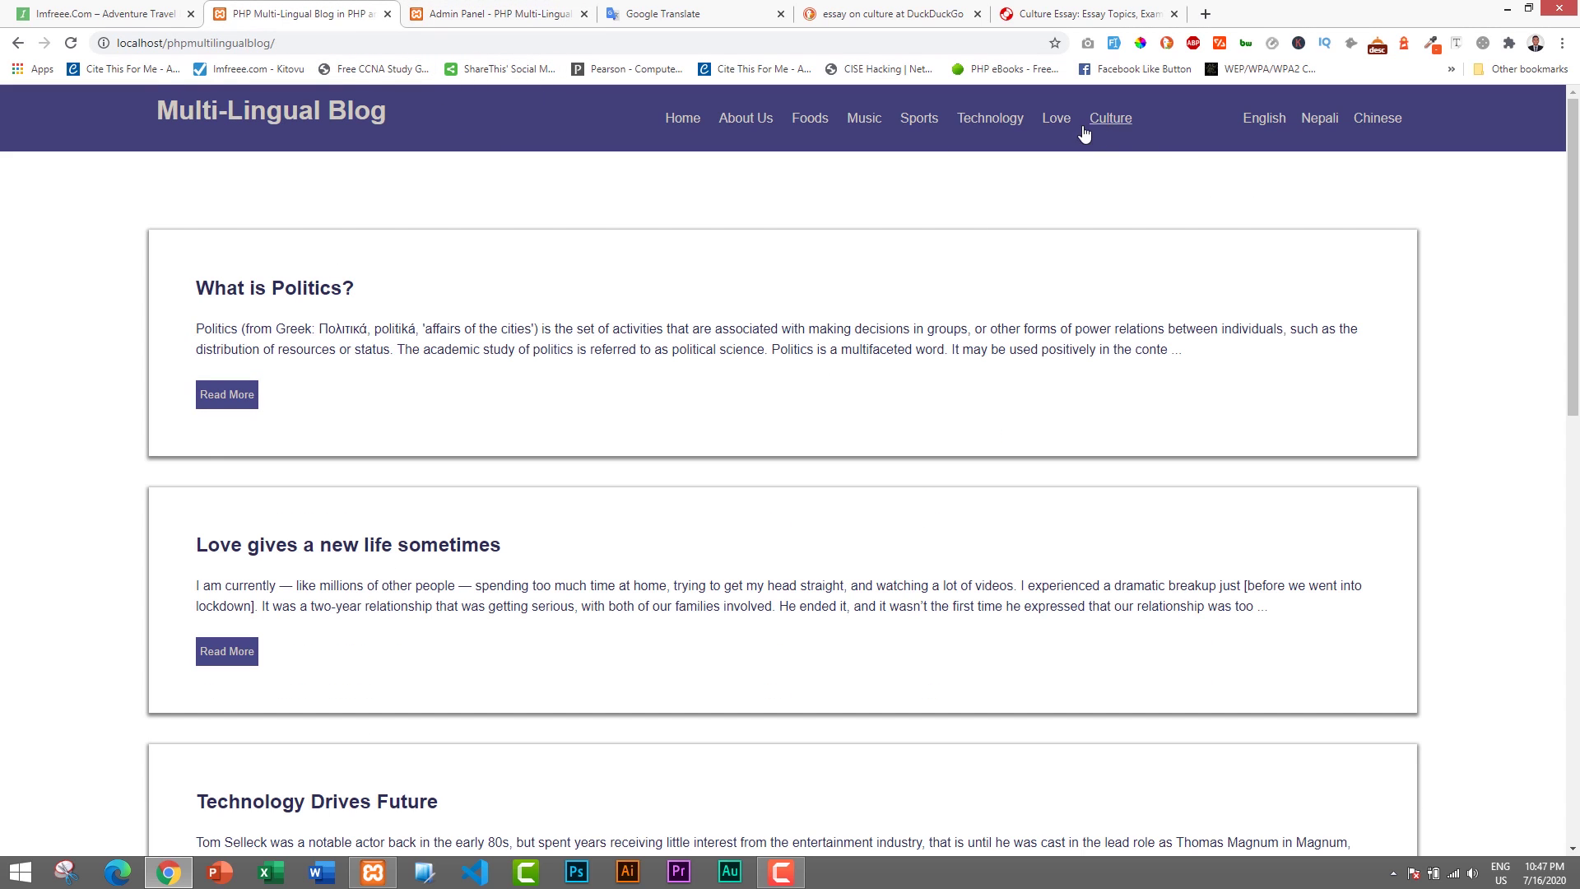
left_click(502, 13)
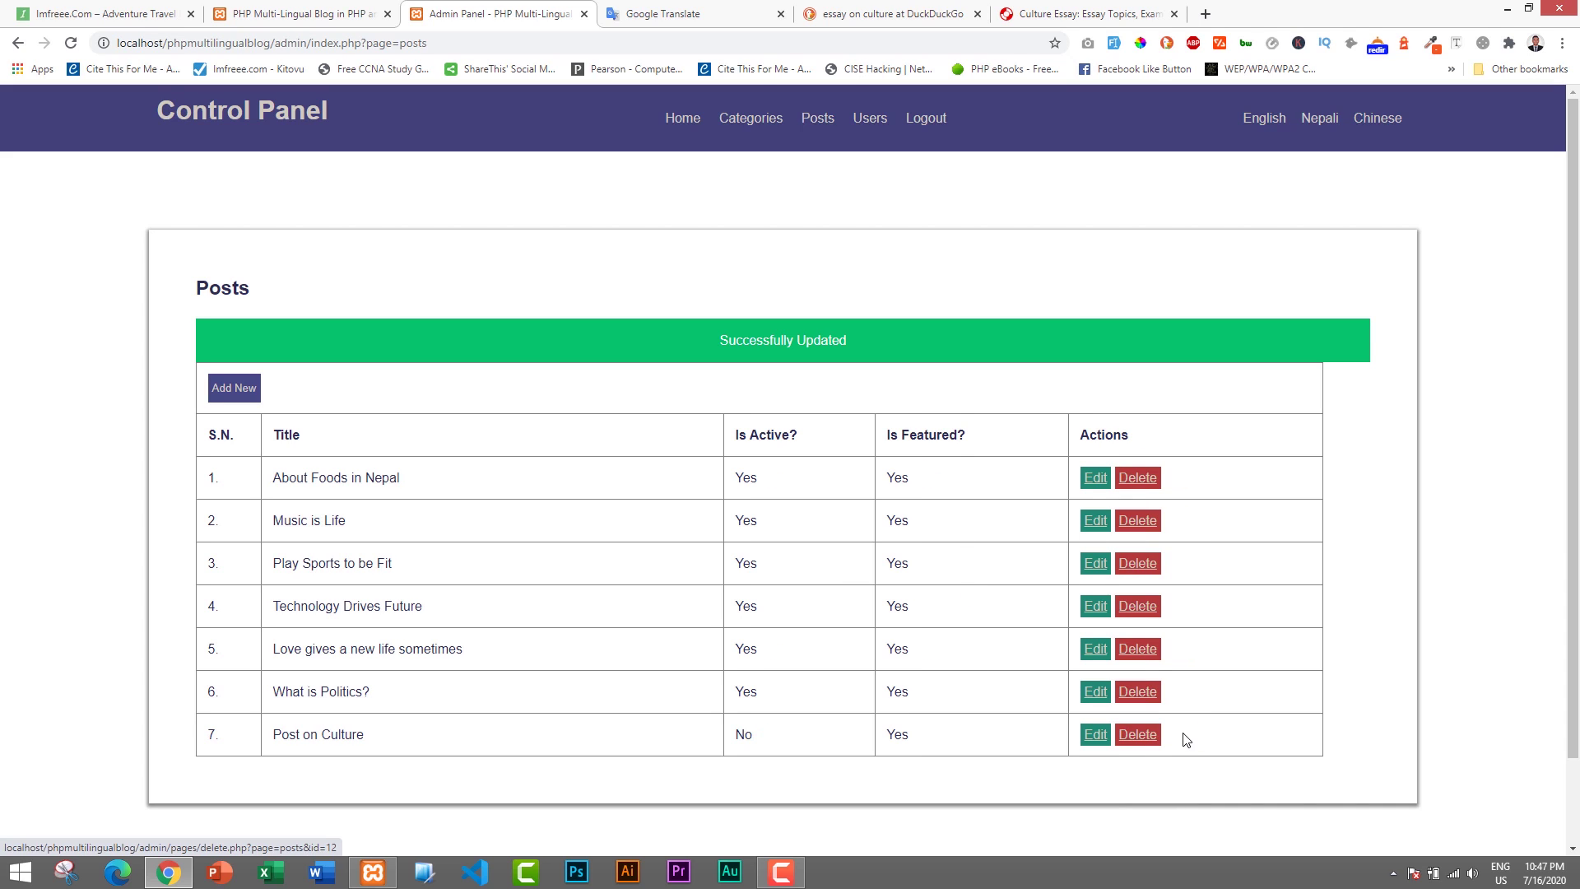
Step: Delete Post on Culture and check that the blog front page no longer shows it
left_click(1139, 735)
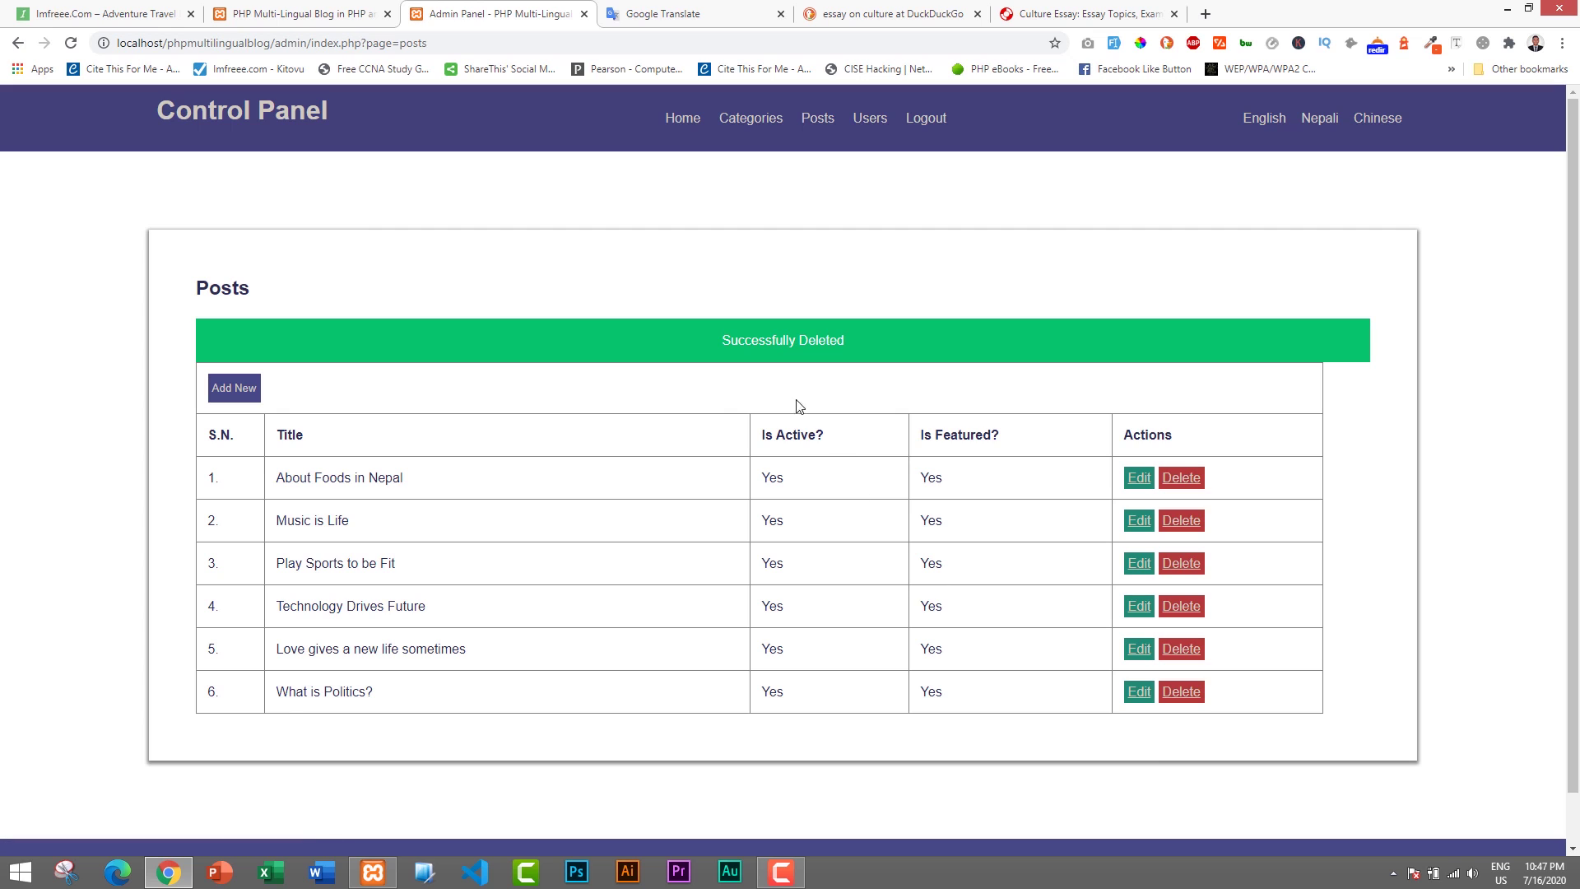
left_click(293, 13)
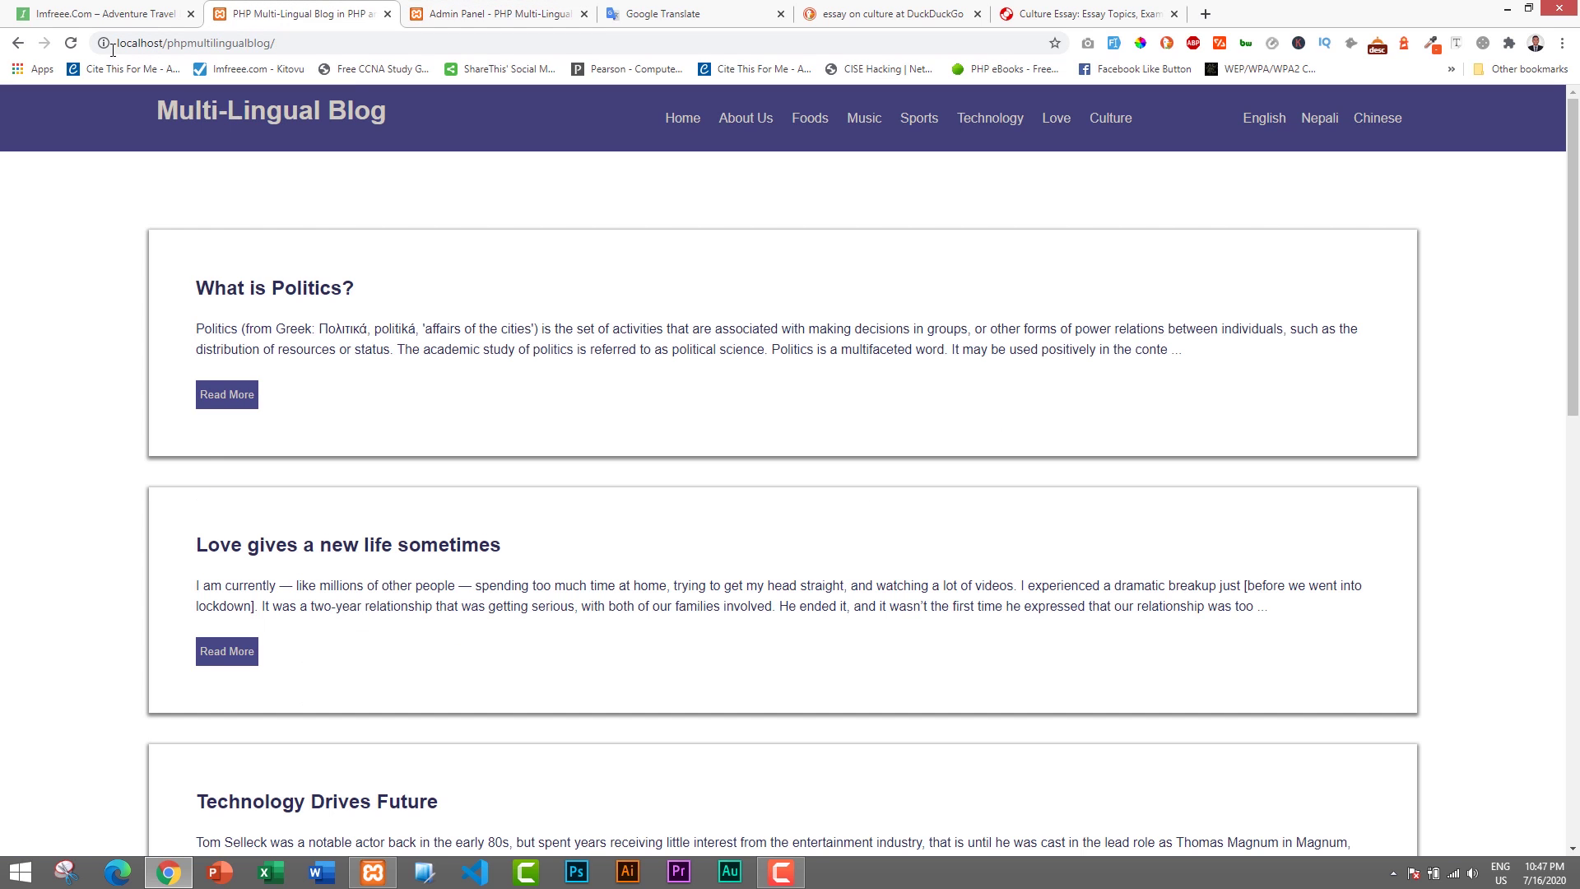
left_click(71, 43)
left_click(500, 17)
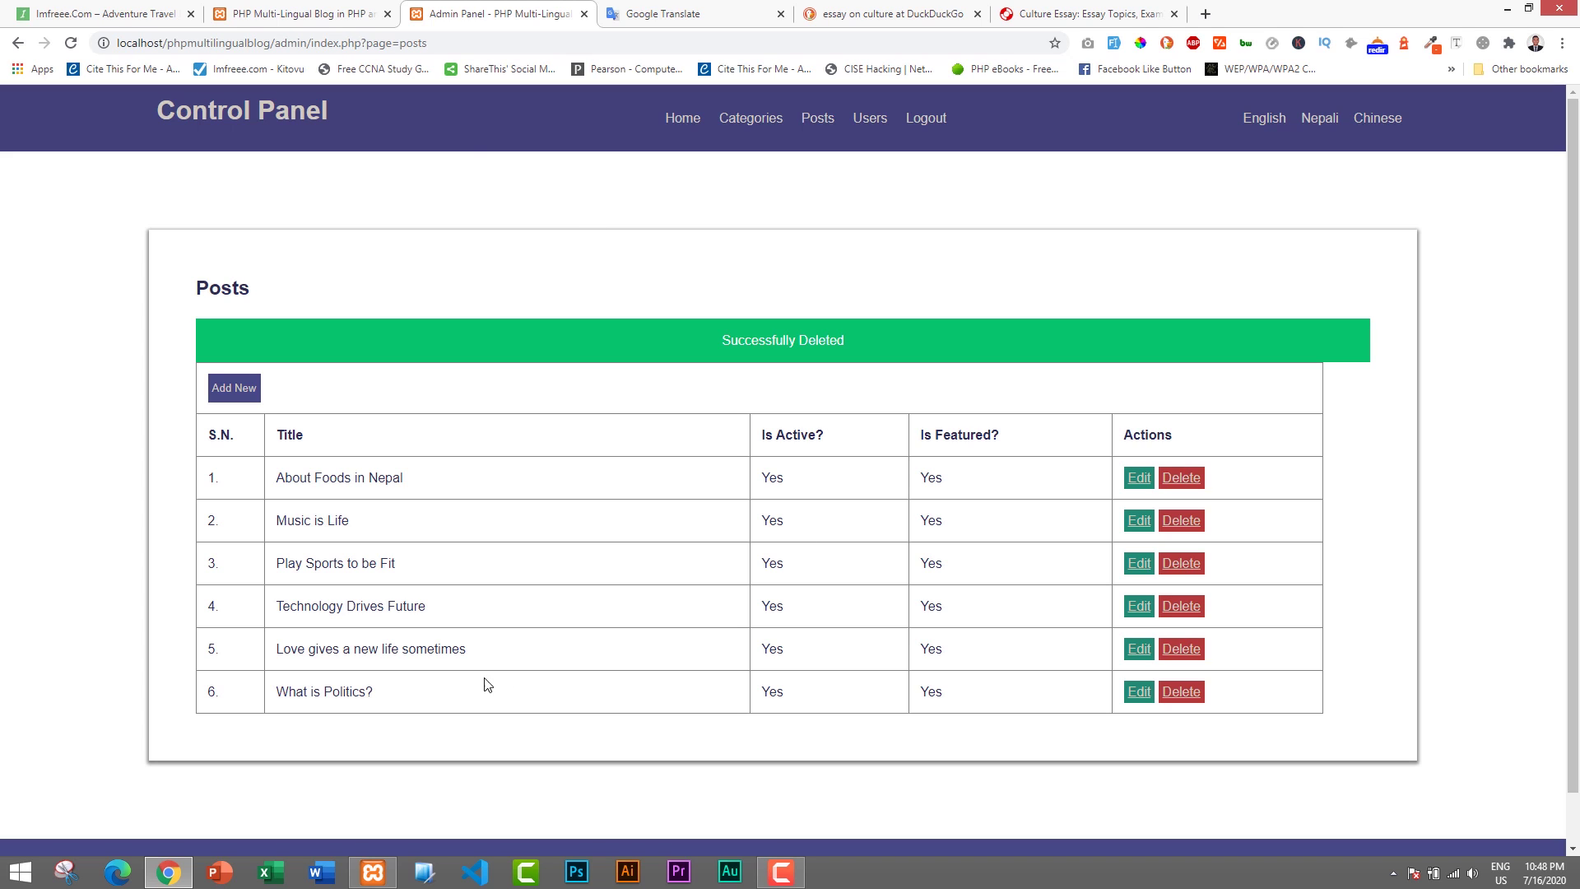
left_click(321, 21)
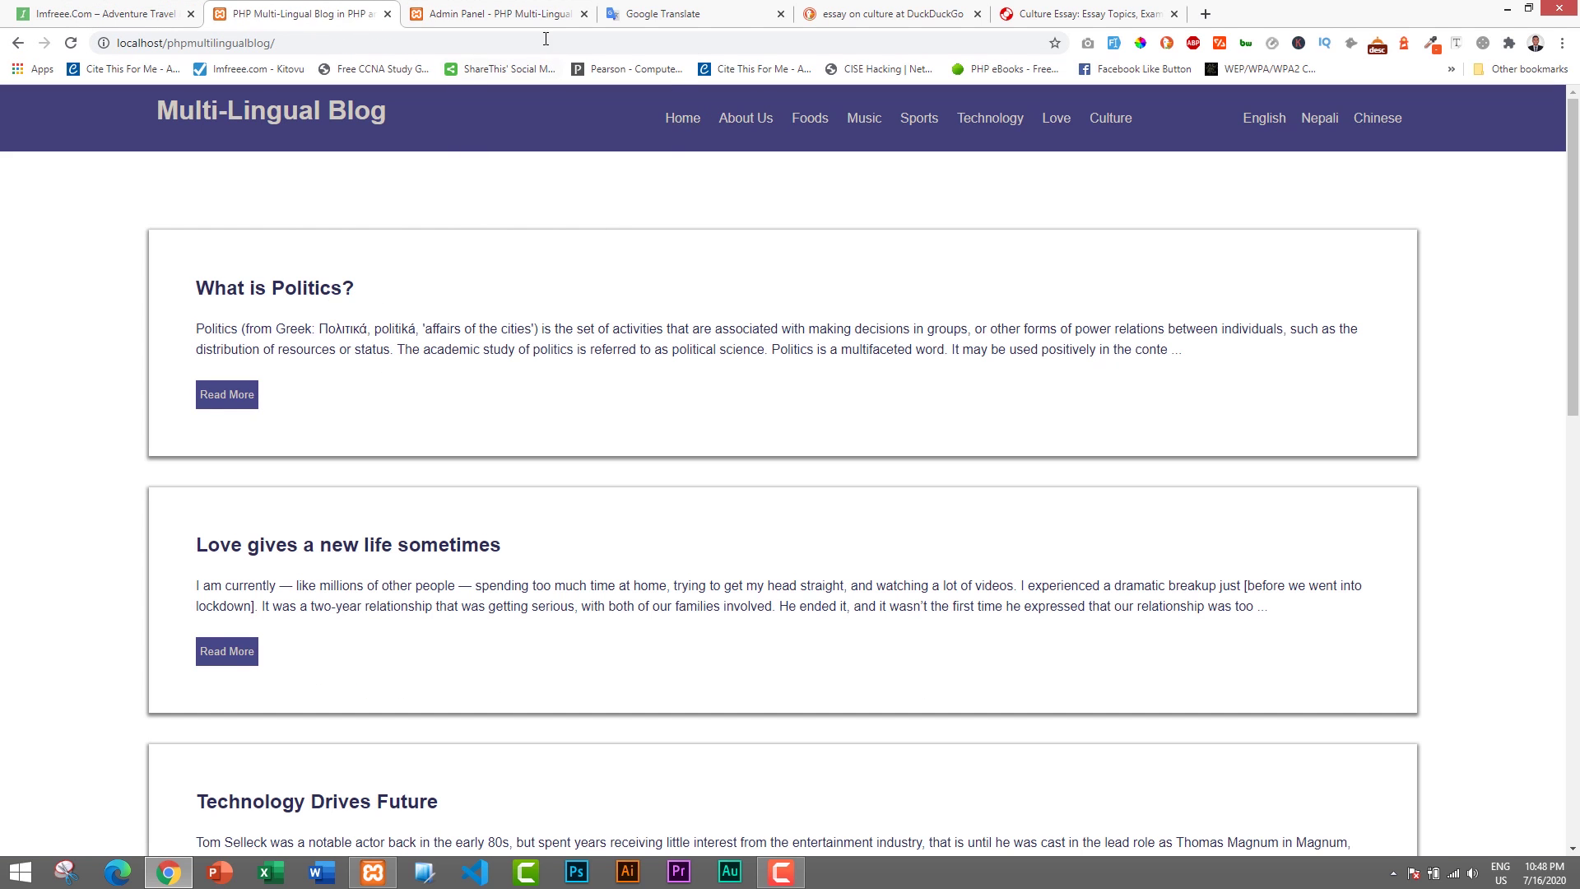
left_click(529, 18)
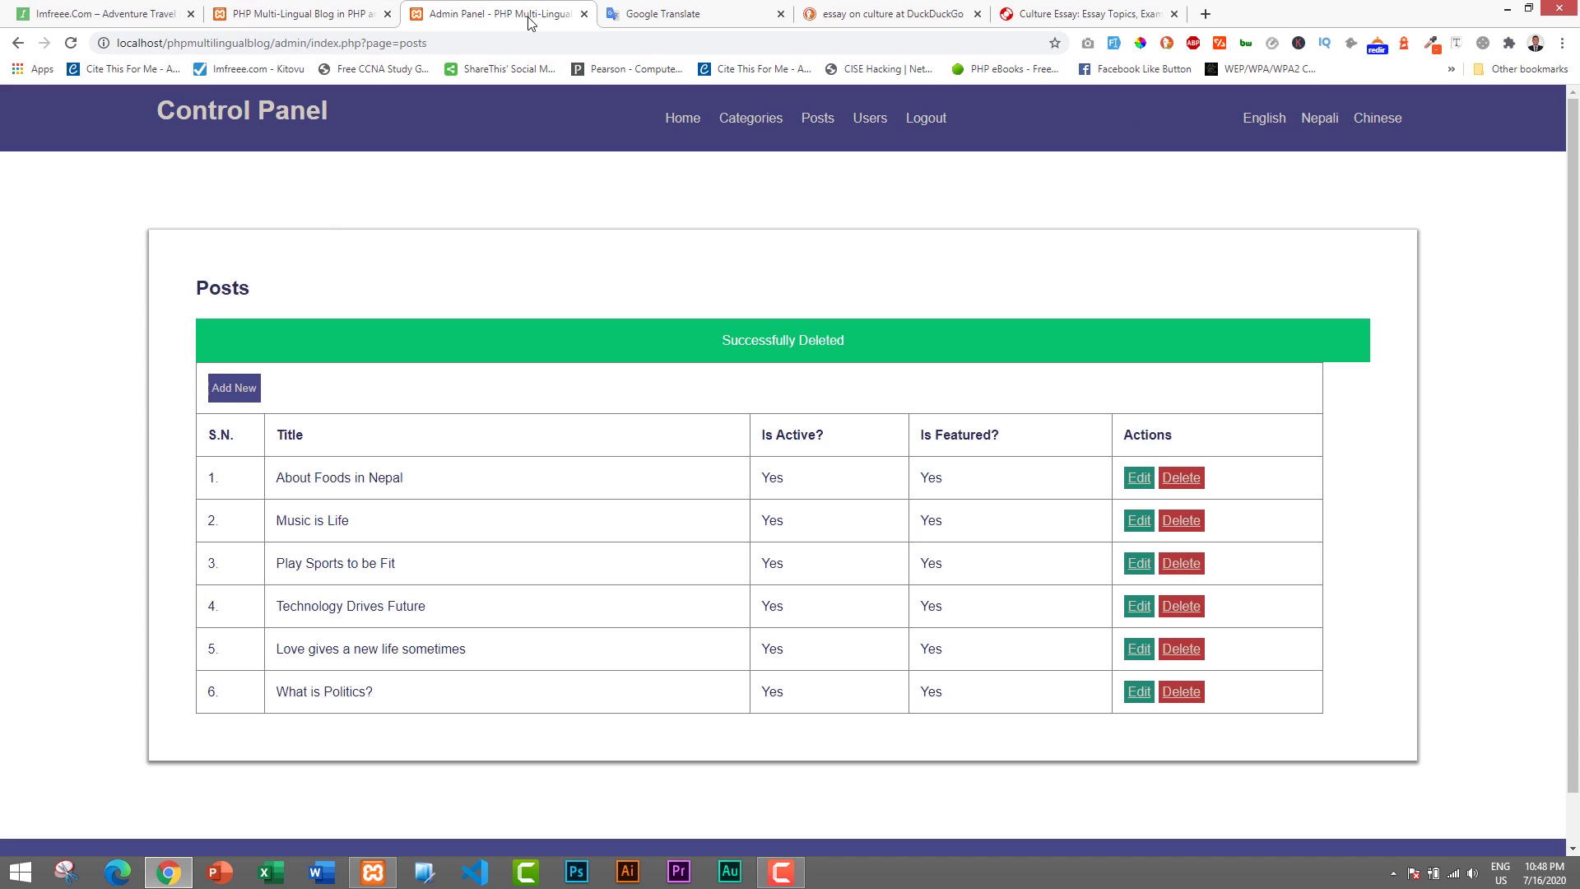
Step: Delete the What is Politics? post and reload the front page to confirm
left_click(1181, 692)
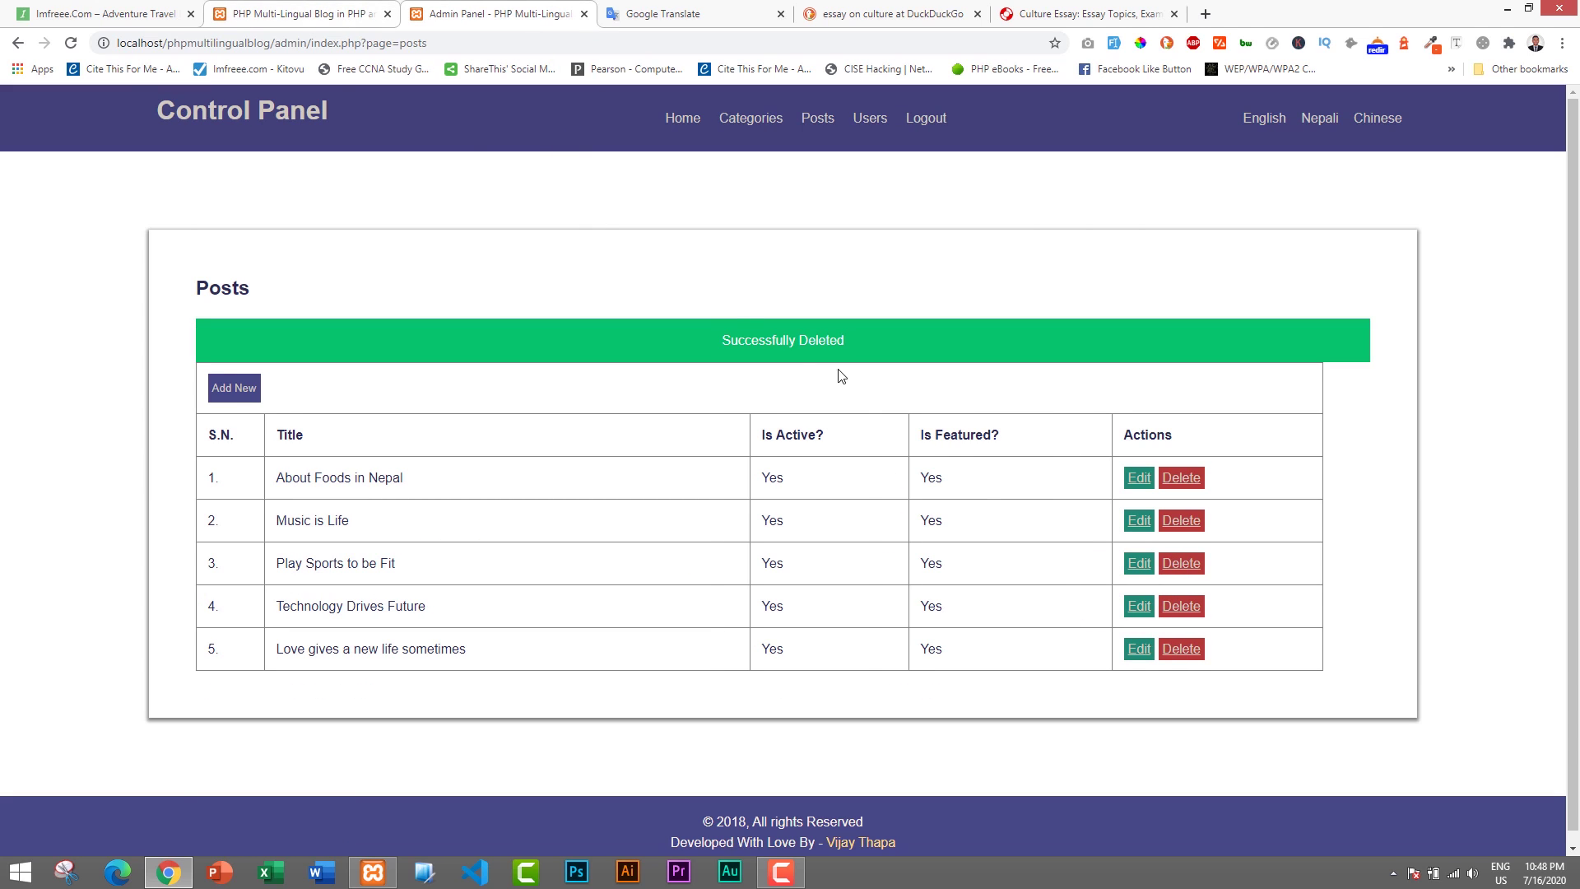
left_click(277, 8)
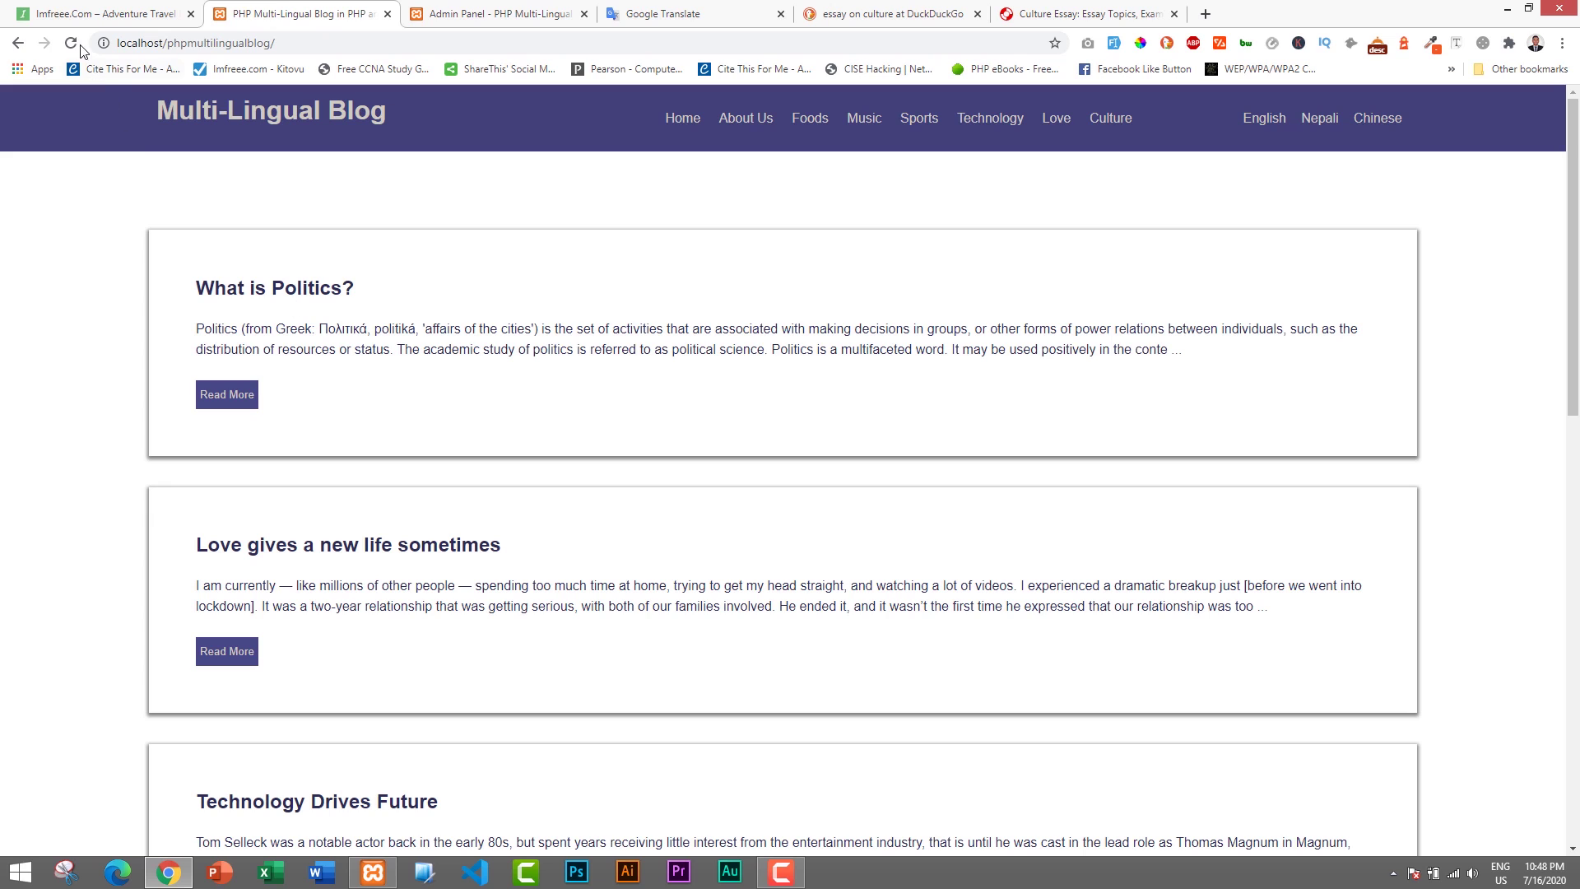
left_click(682, 118)
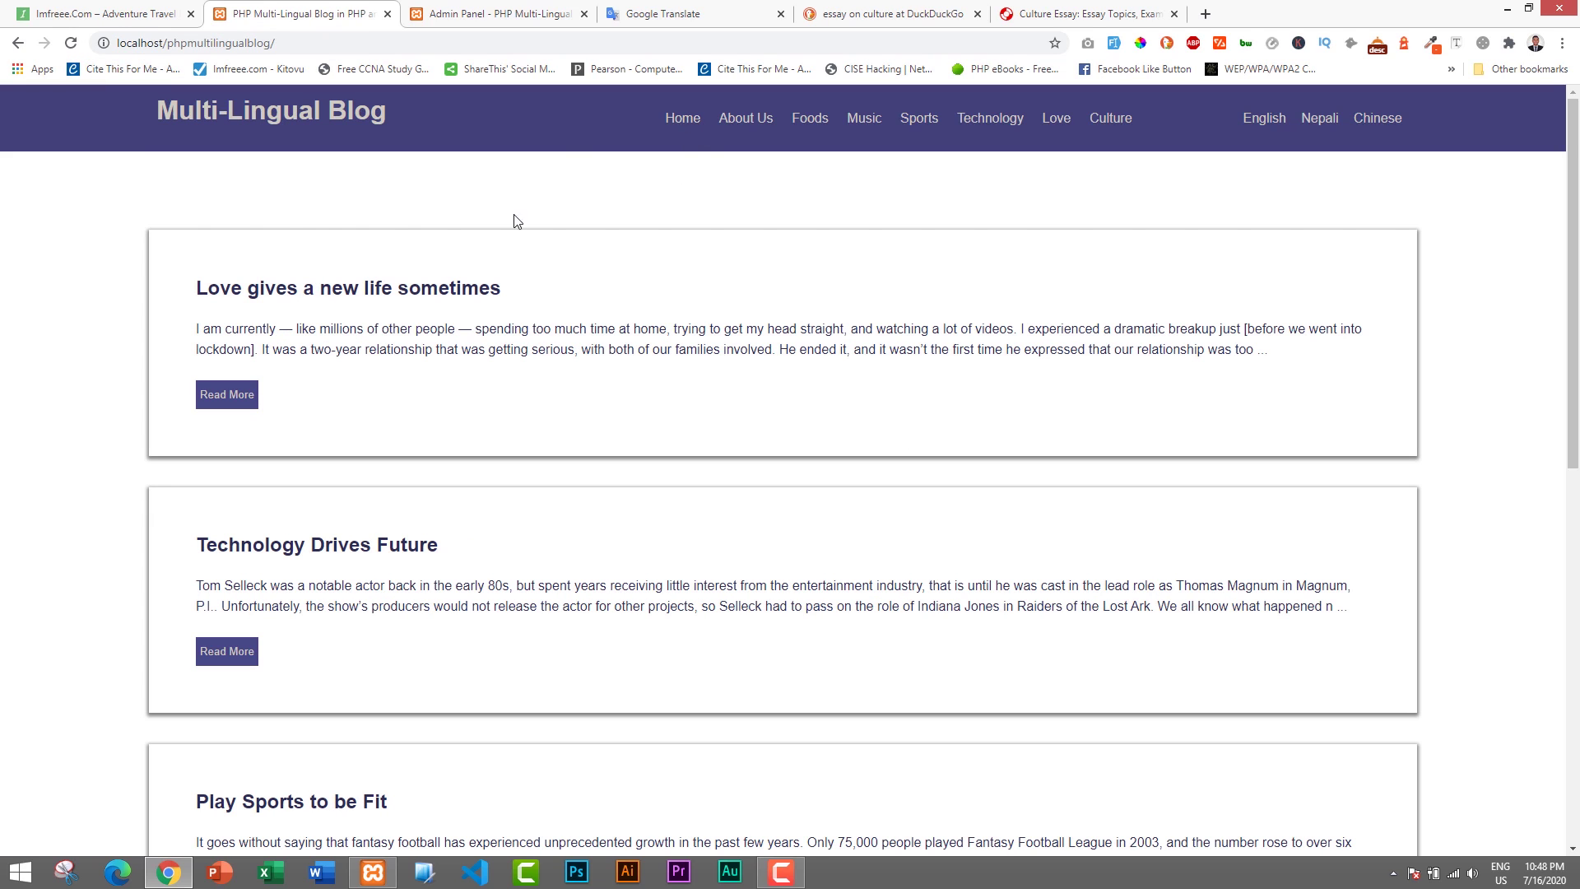
left_click(521, 14)
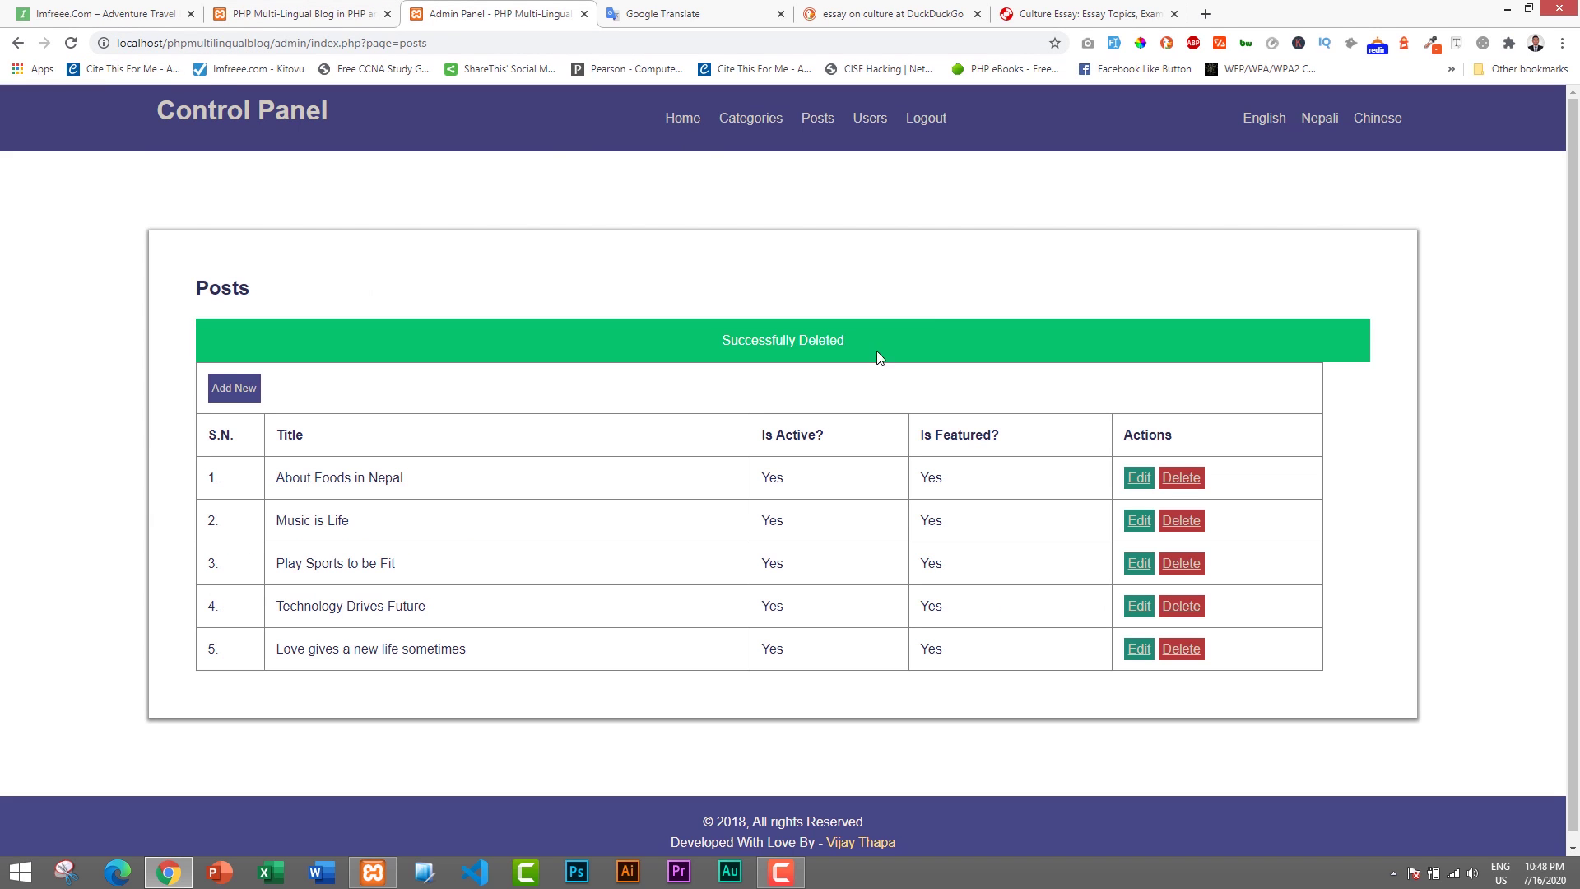
Step: Browse the Users list and the blank Add User form, then go back to the admin home page
left_click(870, 120)
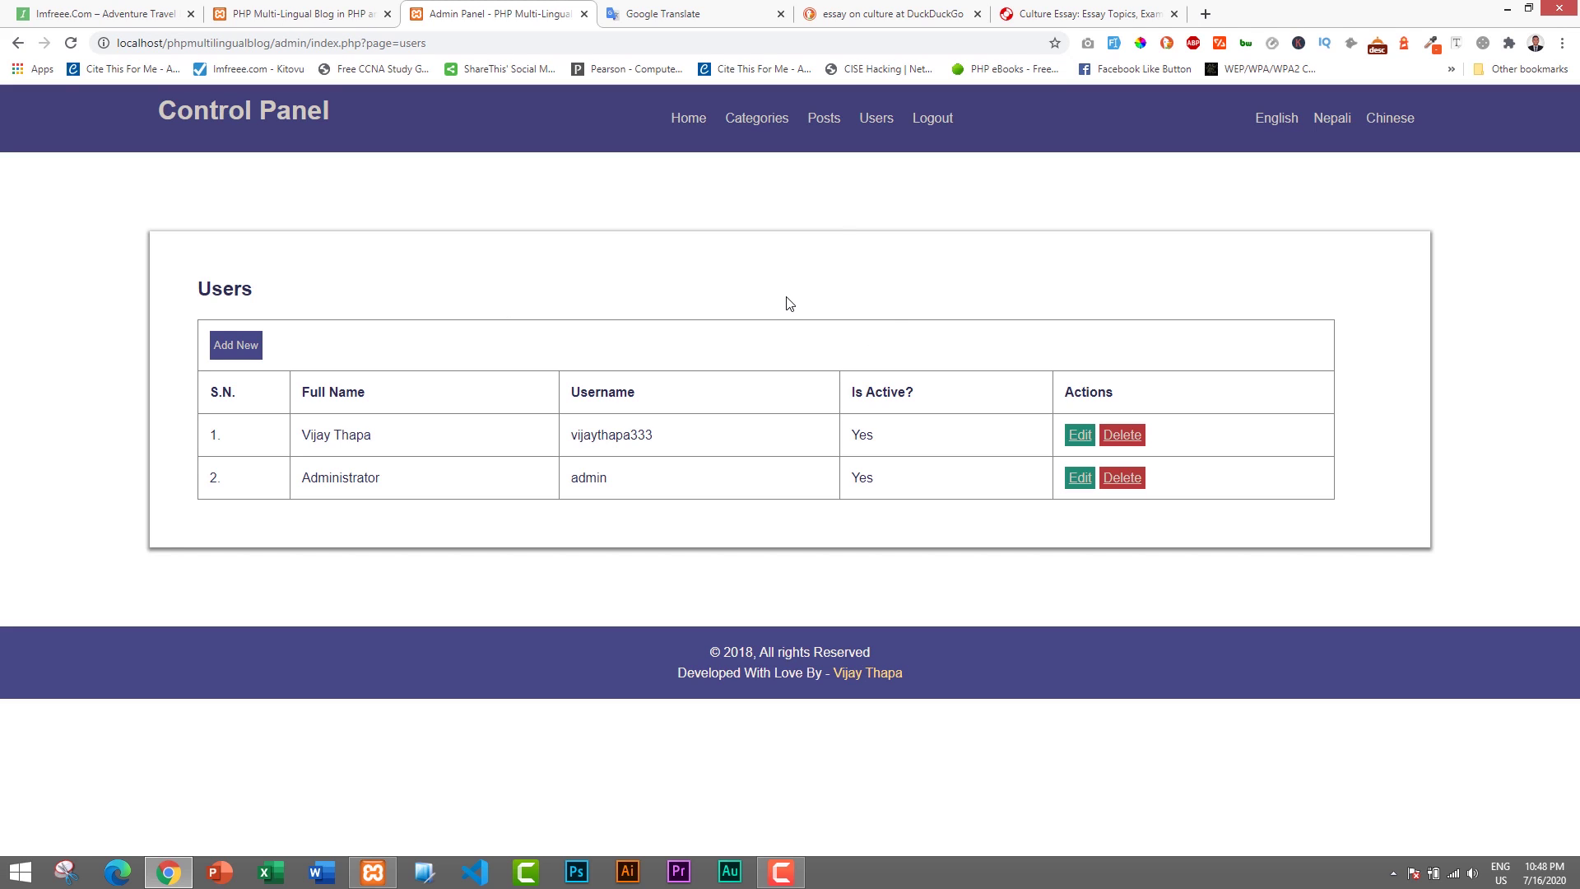
left_click(236, 344)
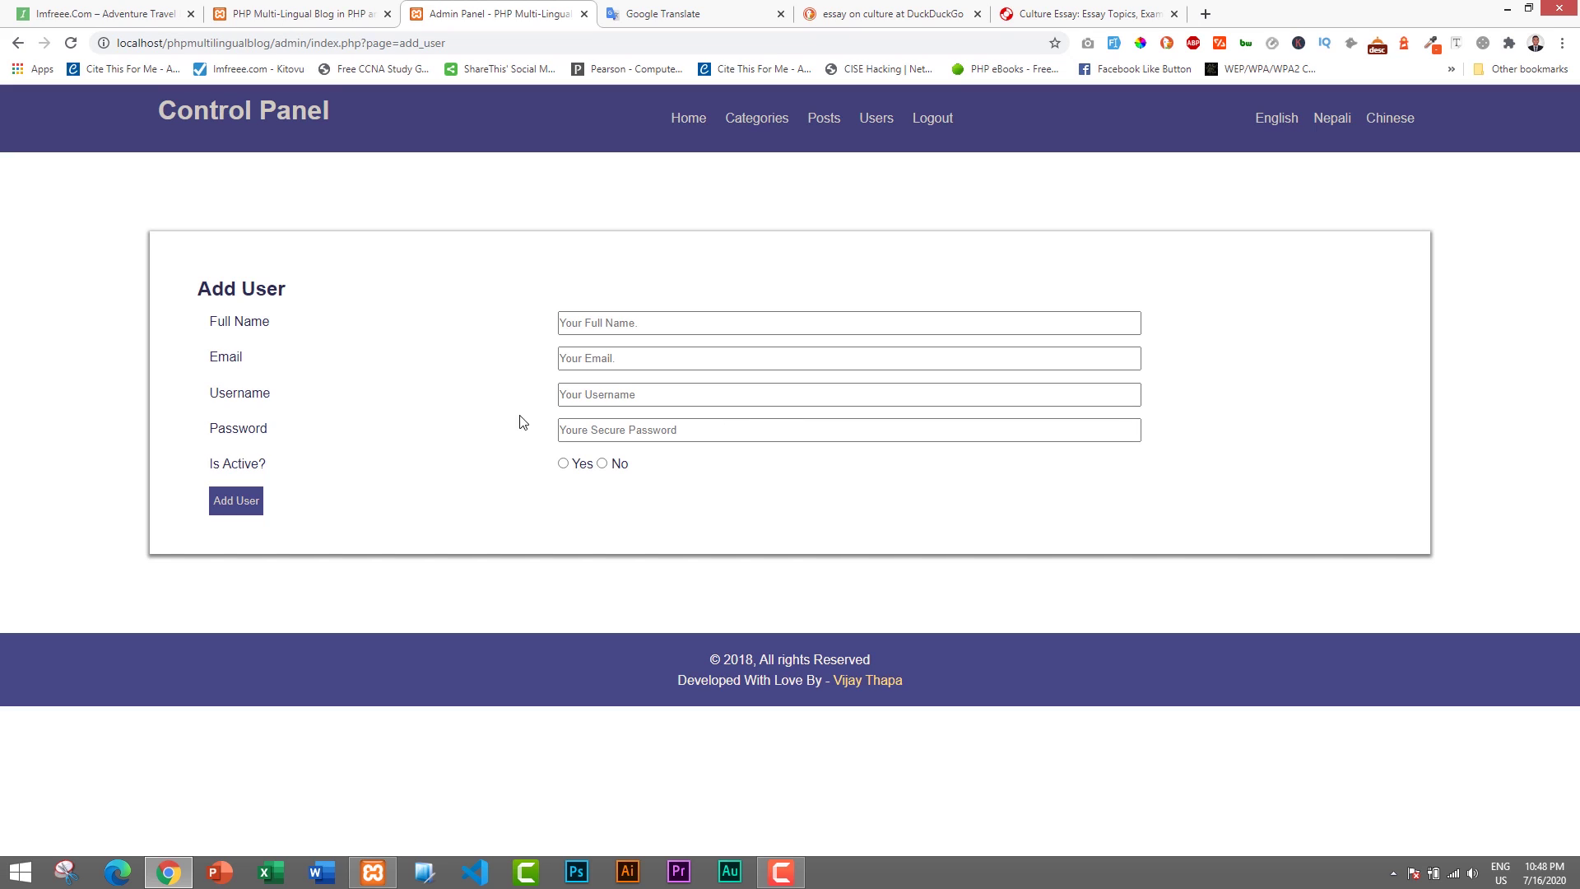
left_click(685, 130)
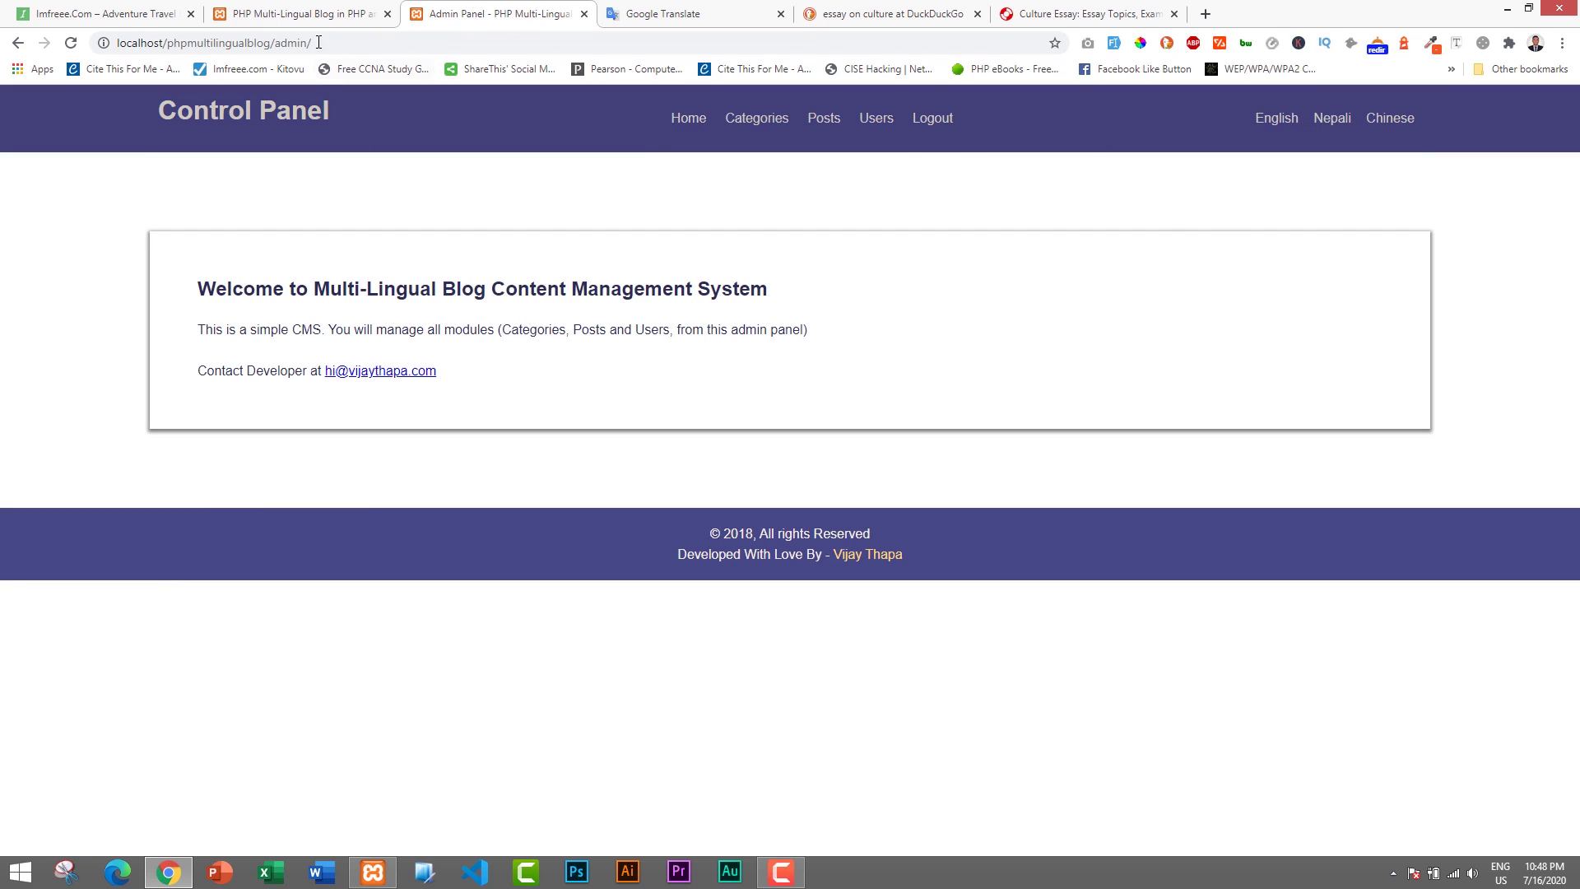
Step: Glance at the public blog front page, then switch the admin panel to Nepali and view its categories list
left_click(327, 18)
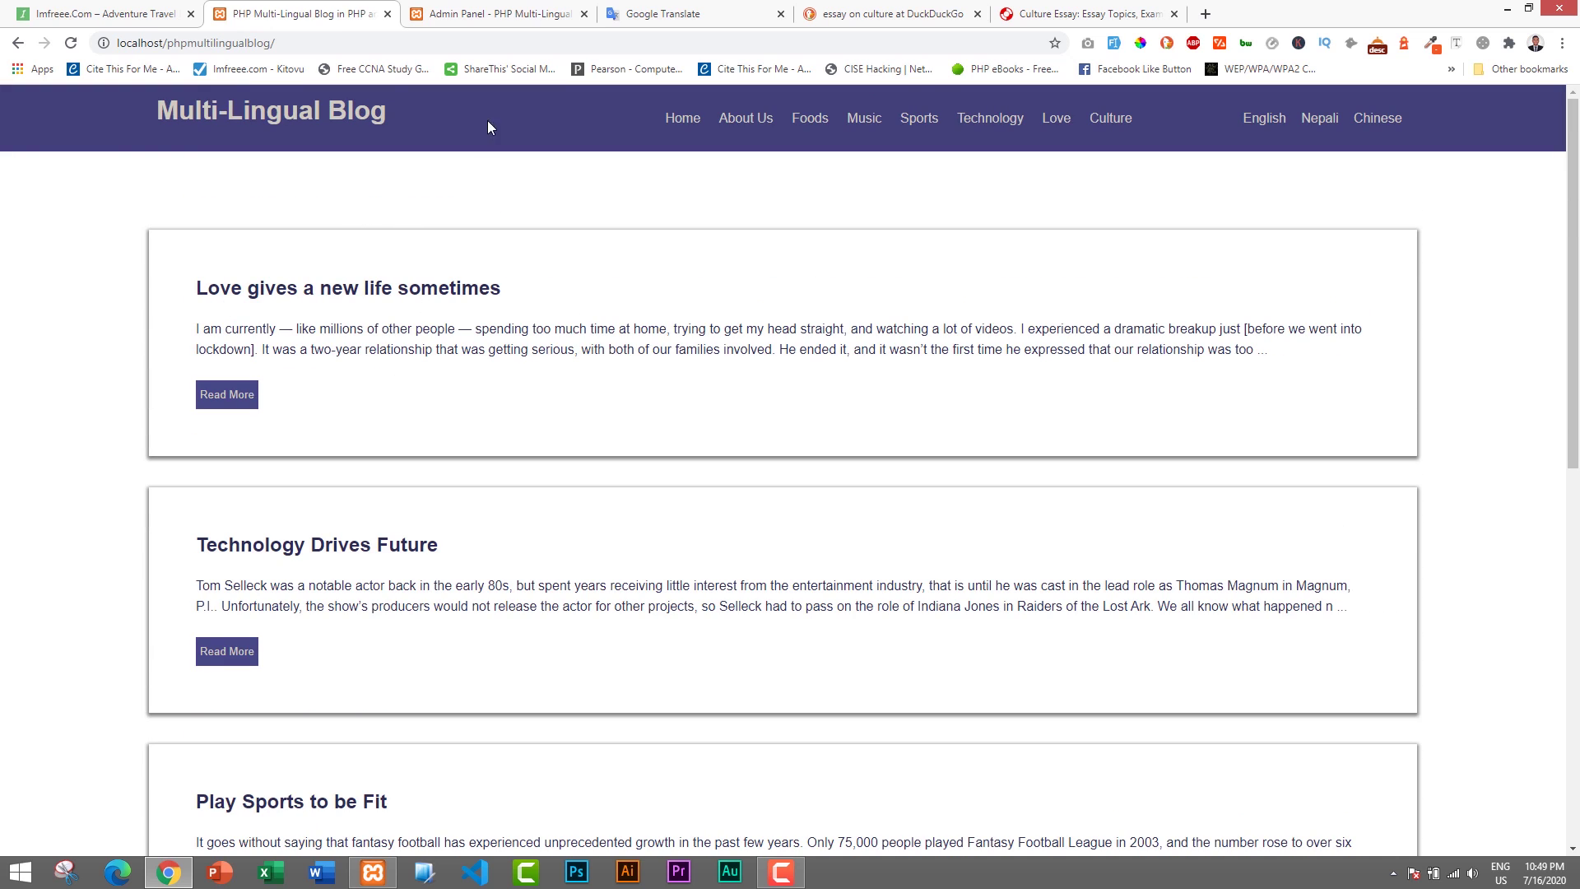
left_click(500, 14)
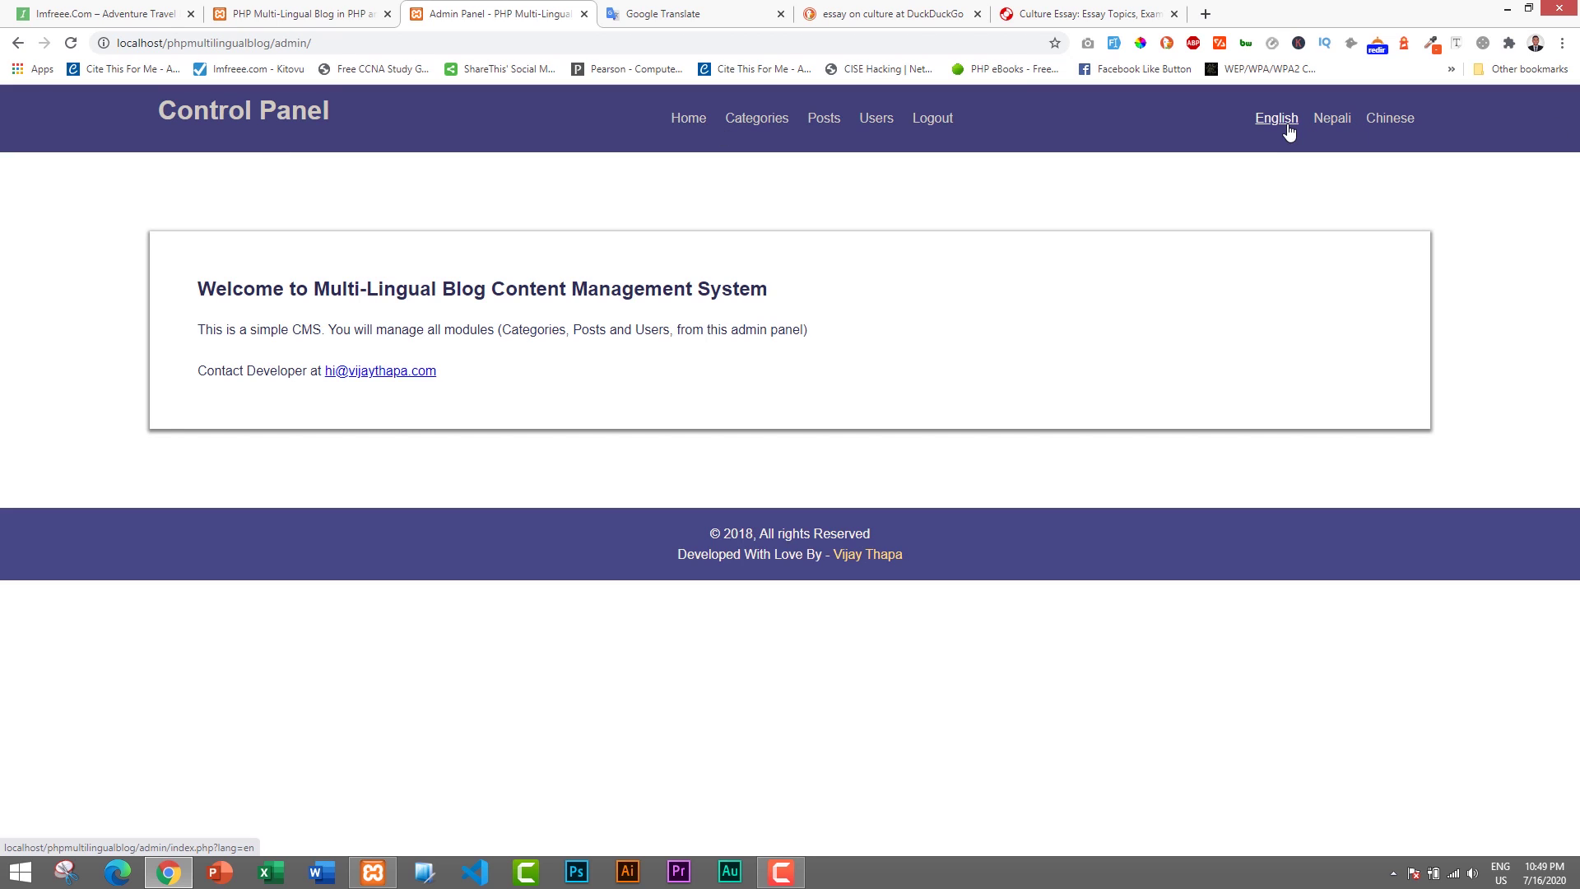
left_click(1332, 121)
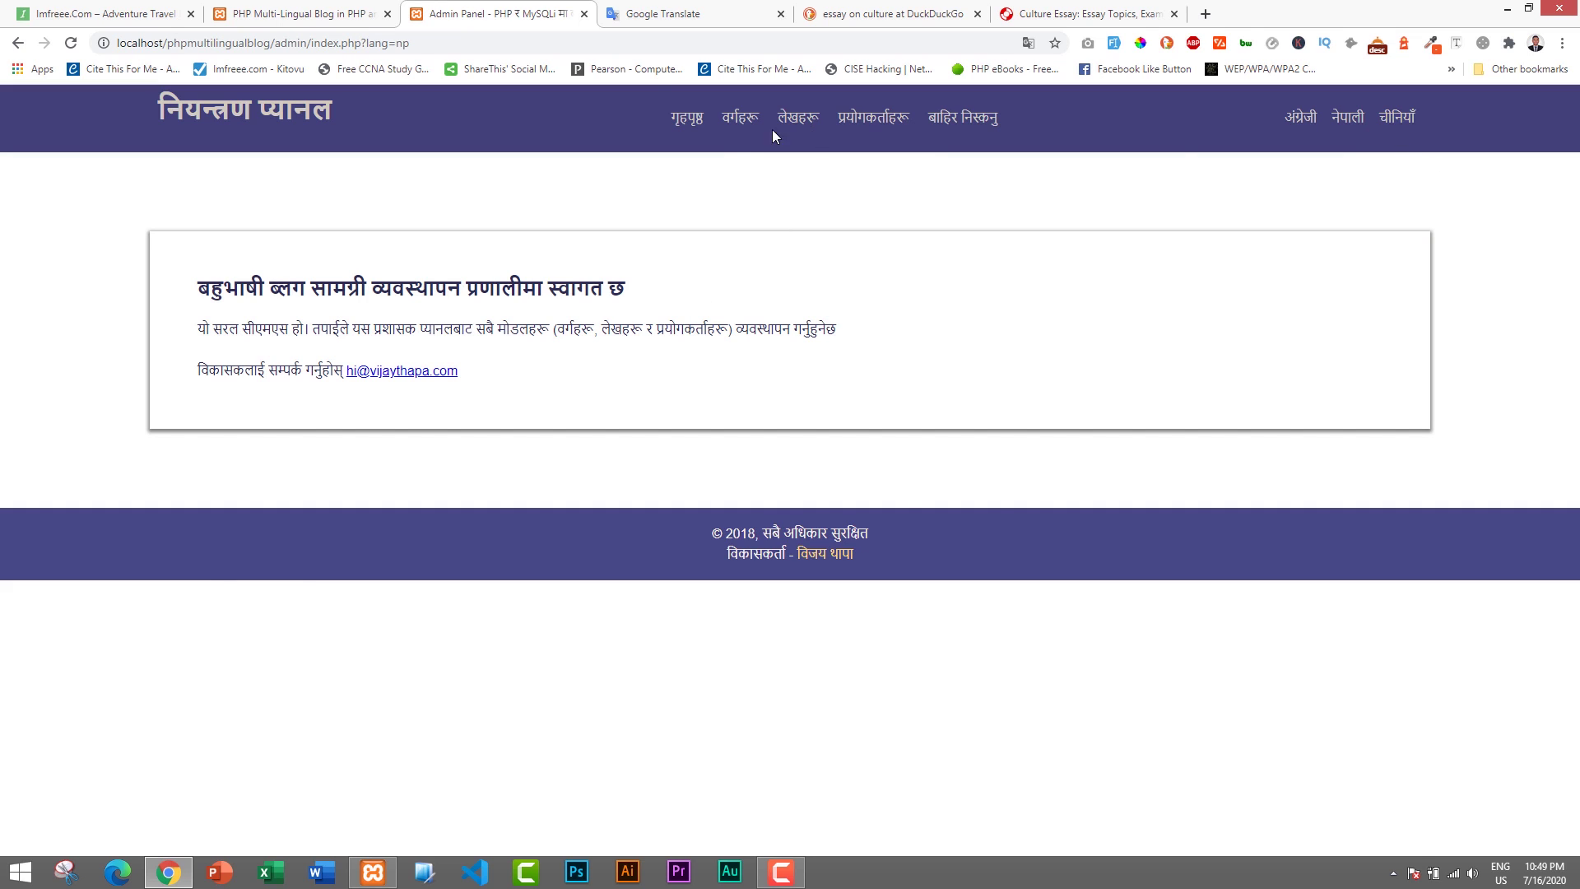
left_click(740, 119)
scroll(700, 519, "down", 2)
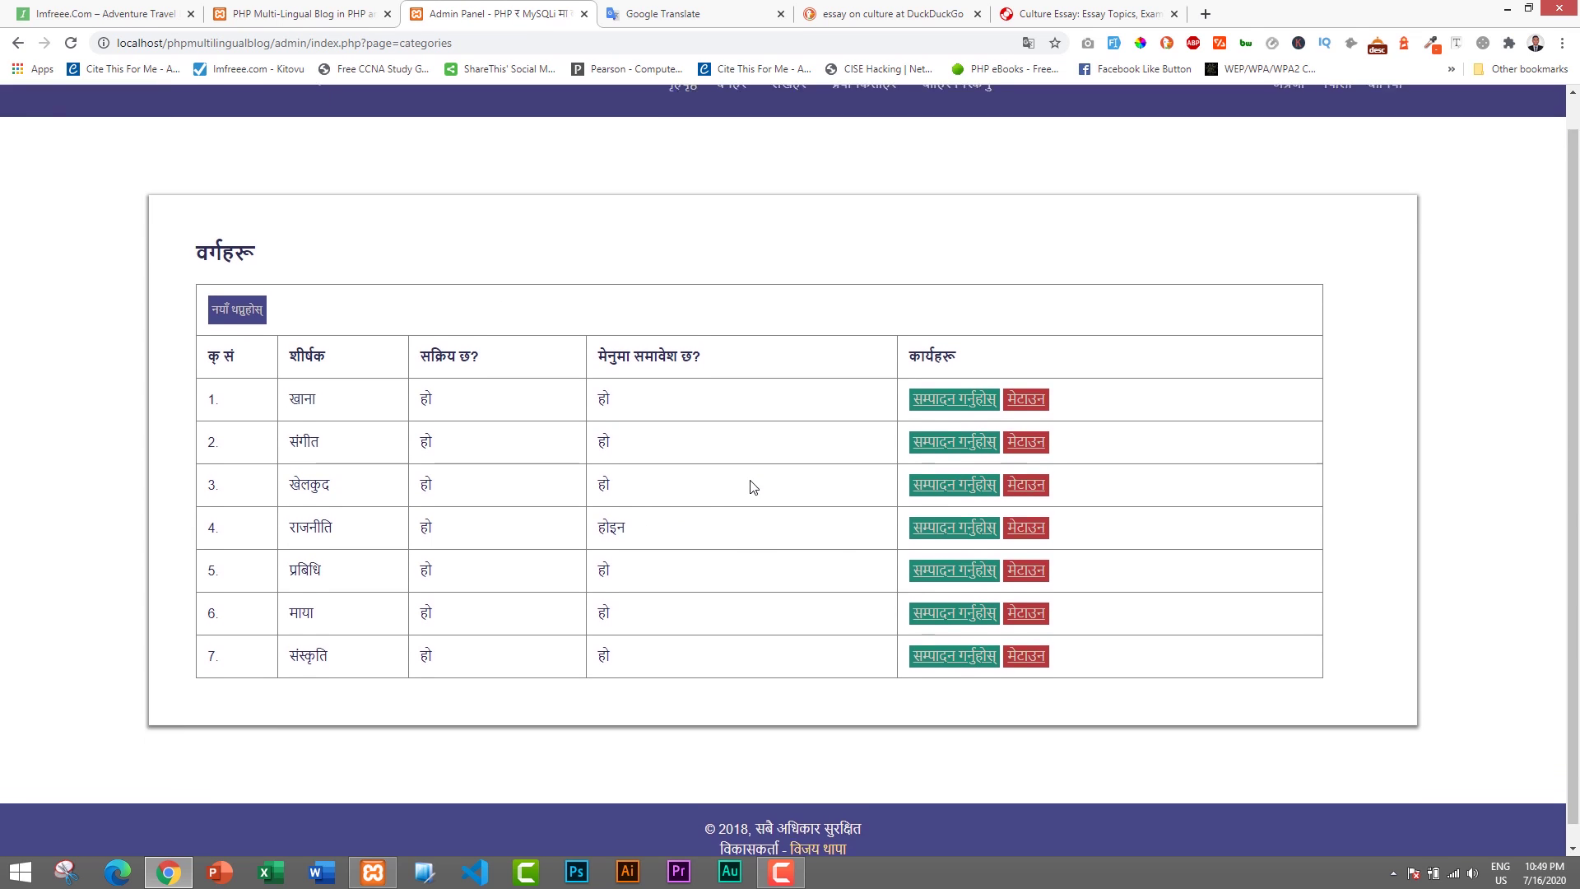
scroll(847, 444, "up", 2)
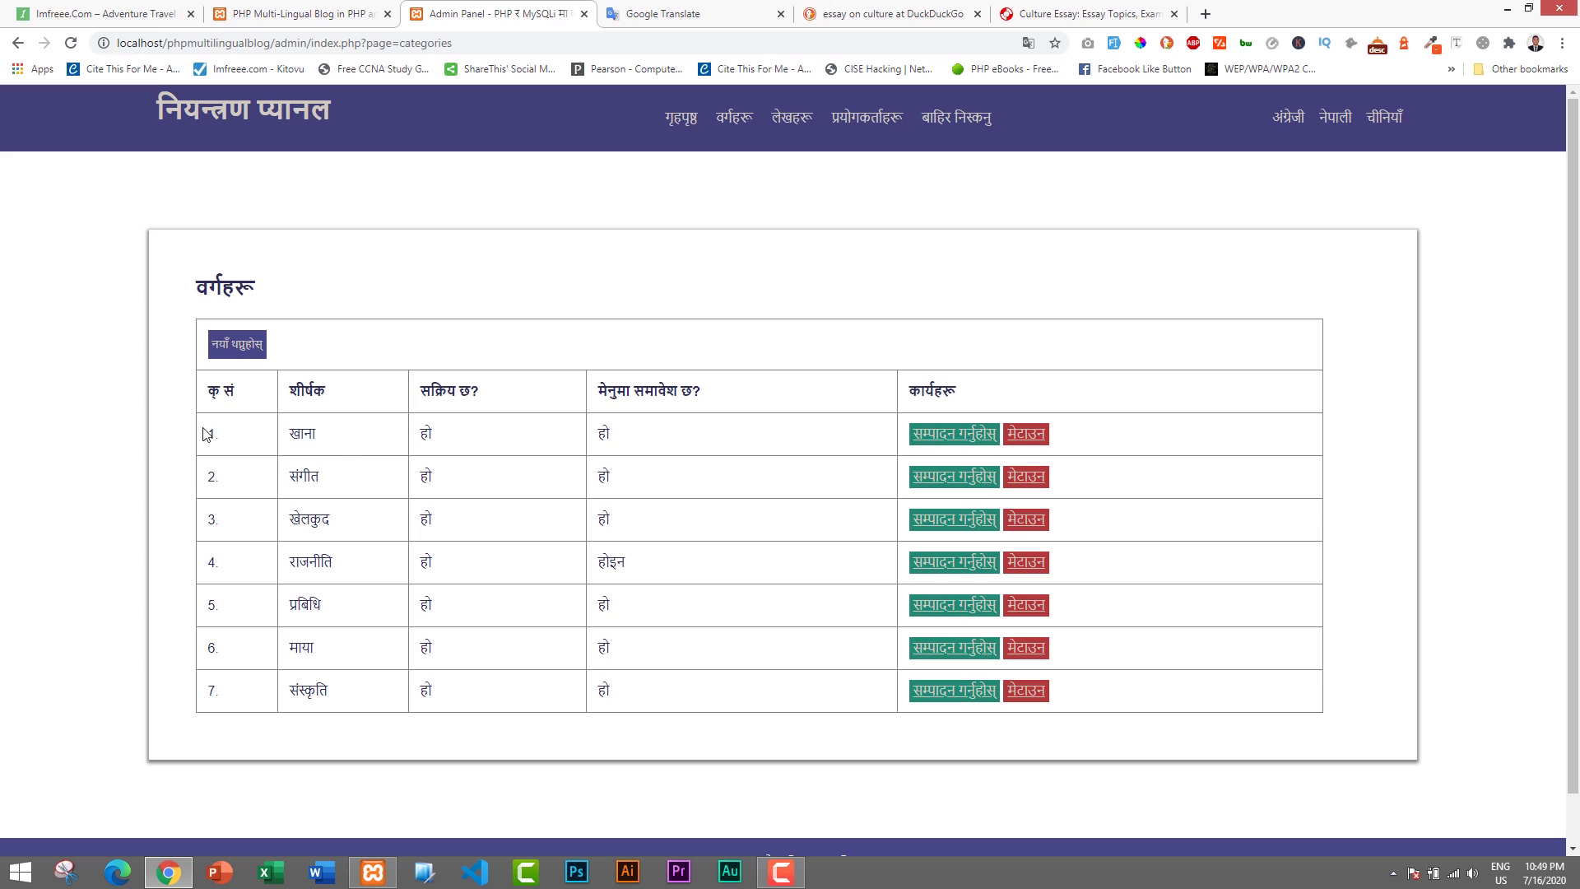
Step: Switch the admin panel to Chinese and view its Categories, Posts and Users pages
left_click(1384, 118)
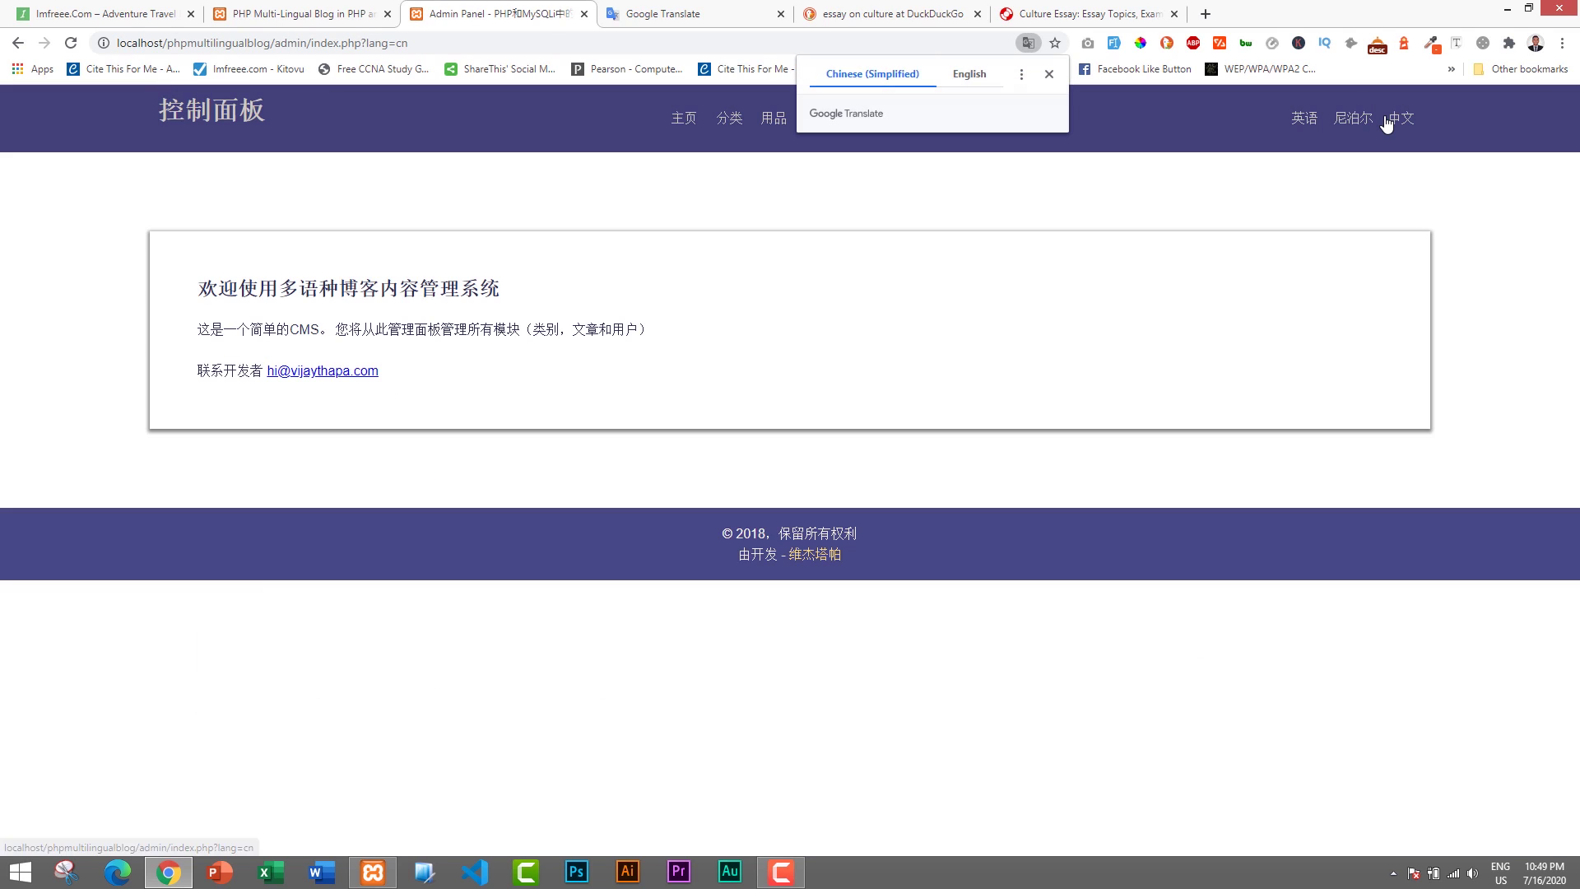
left_click(727, 120)
left_click(773, 118)
left_click(827, 118)
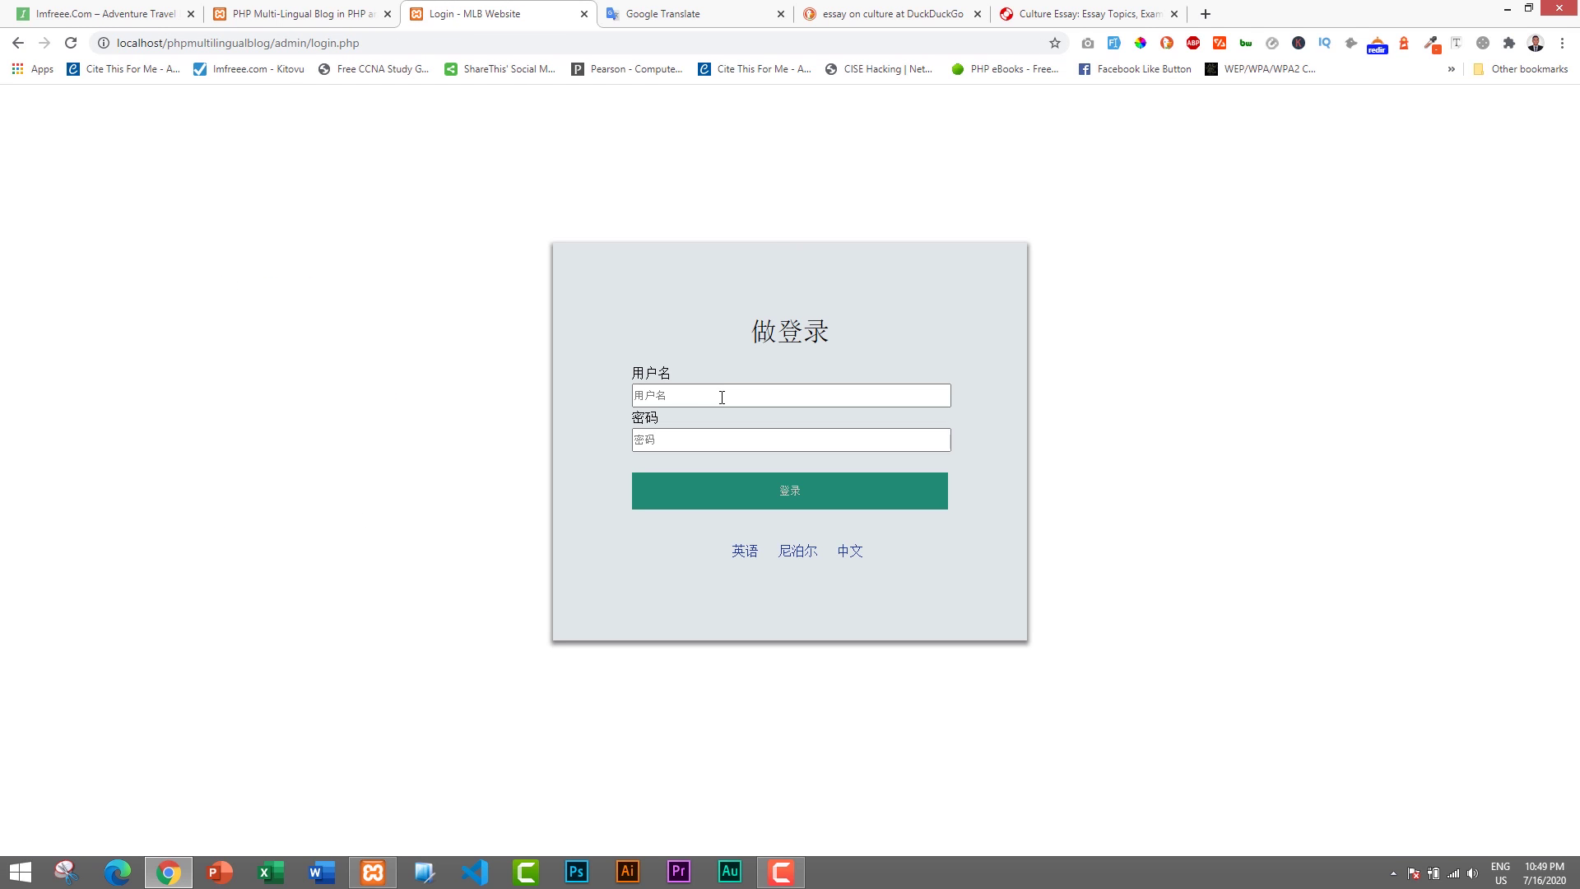
Step: Switch the login page to English, sign in with the administrator username and password, and dismiss Chrome's password warning
left_click(741, 551)
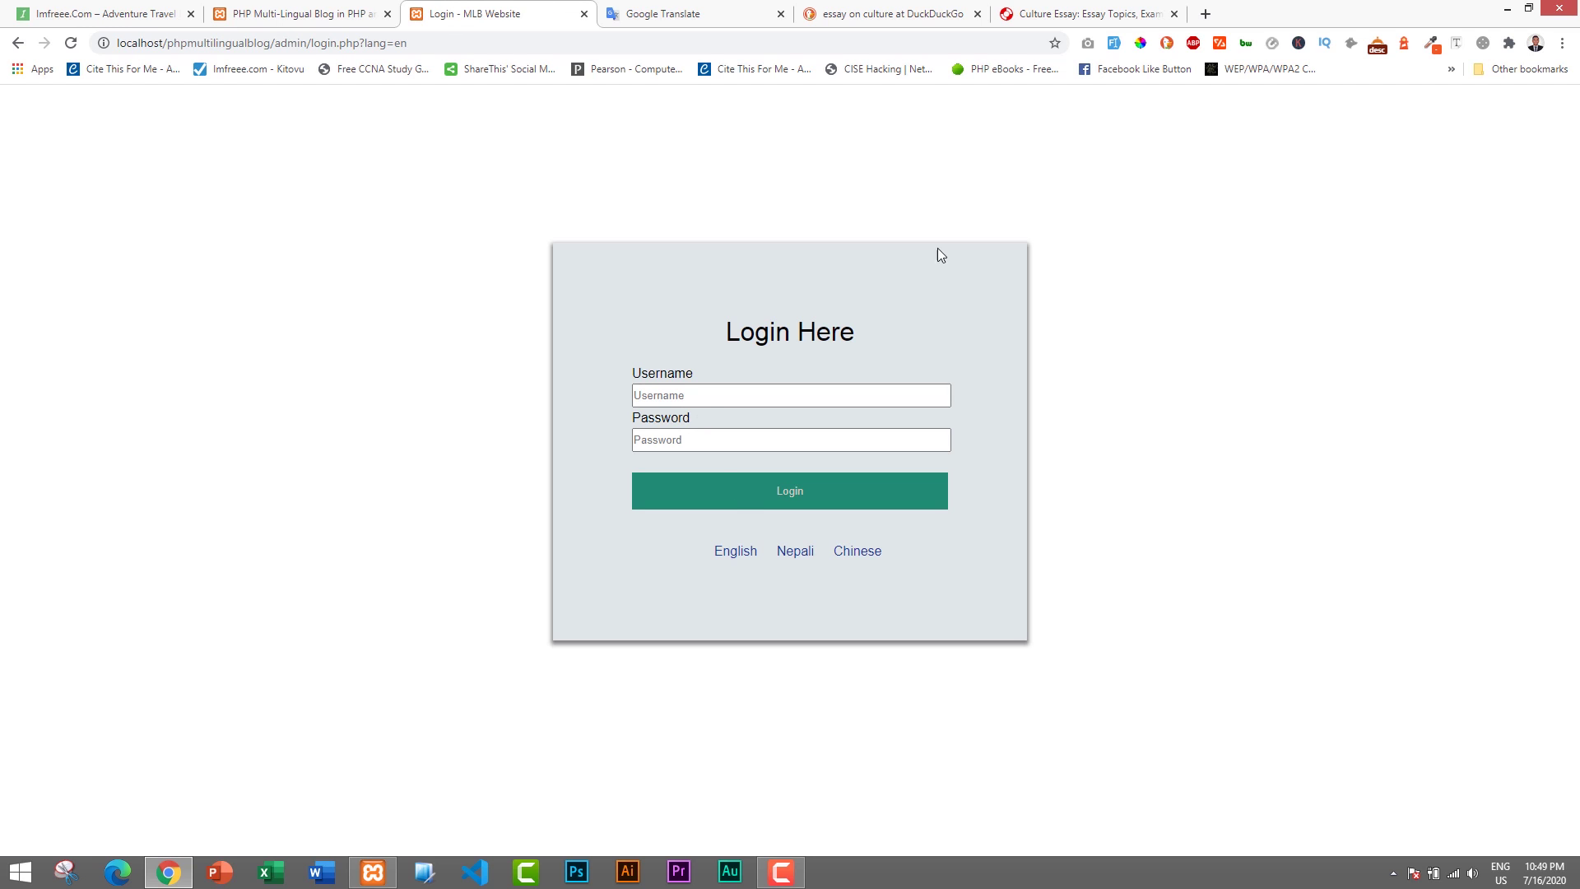
left_click(834, 389)
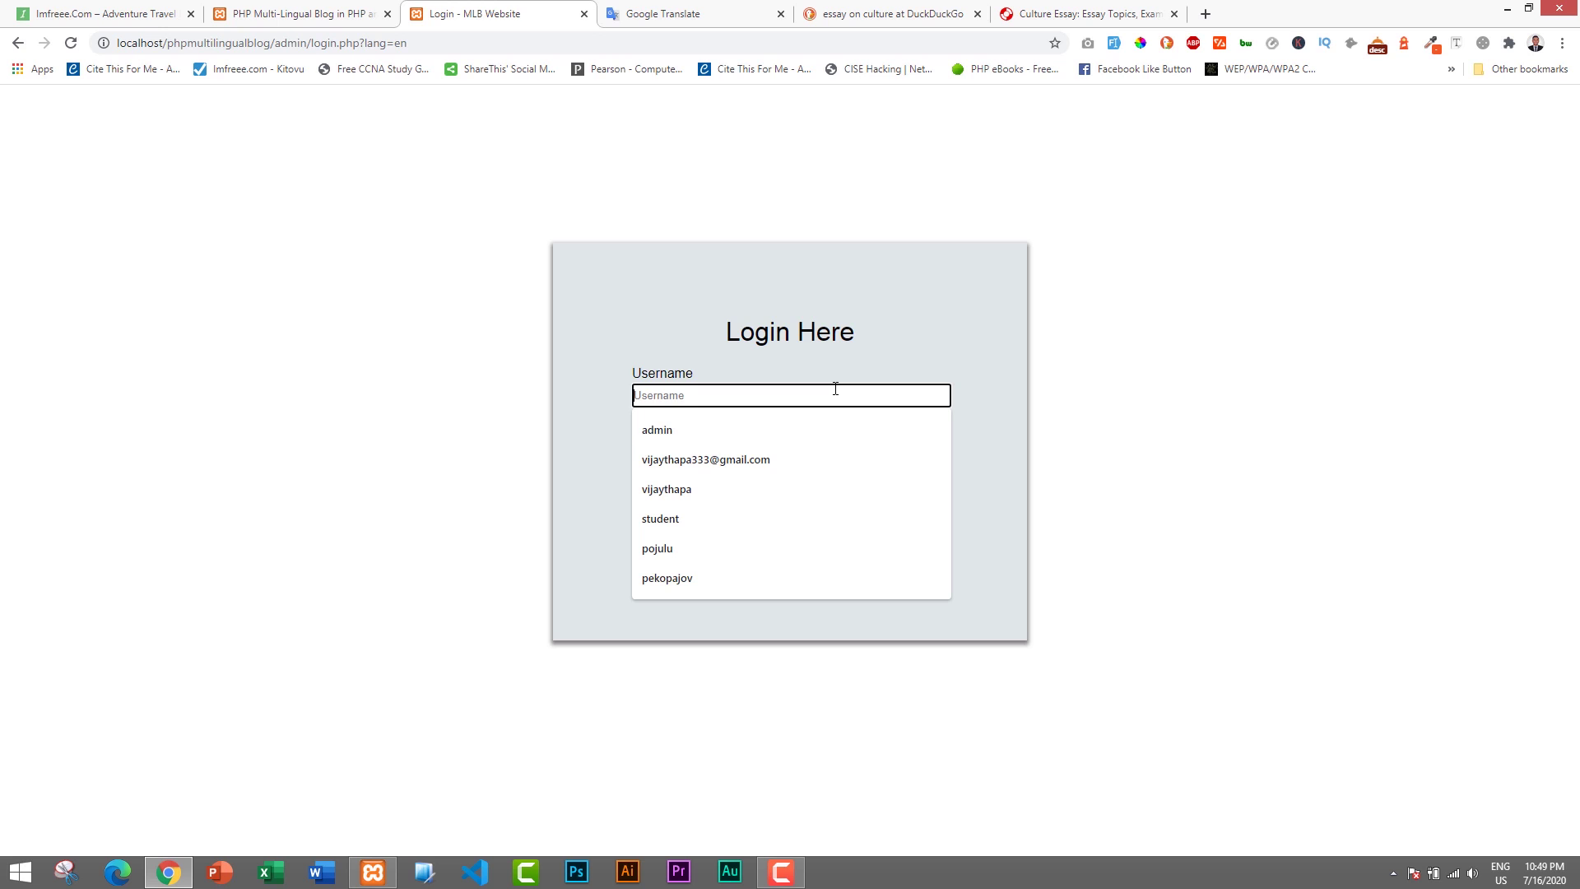
type("admin")
key("Tab")
type("admin")
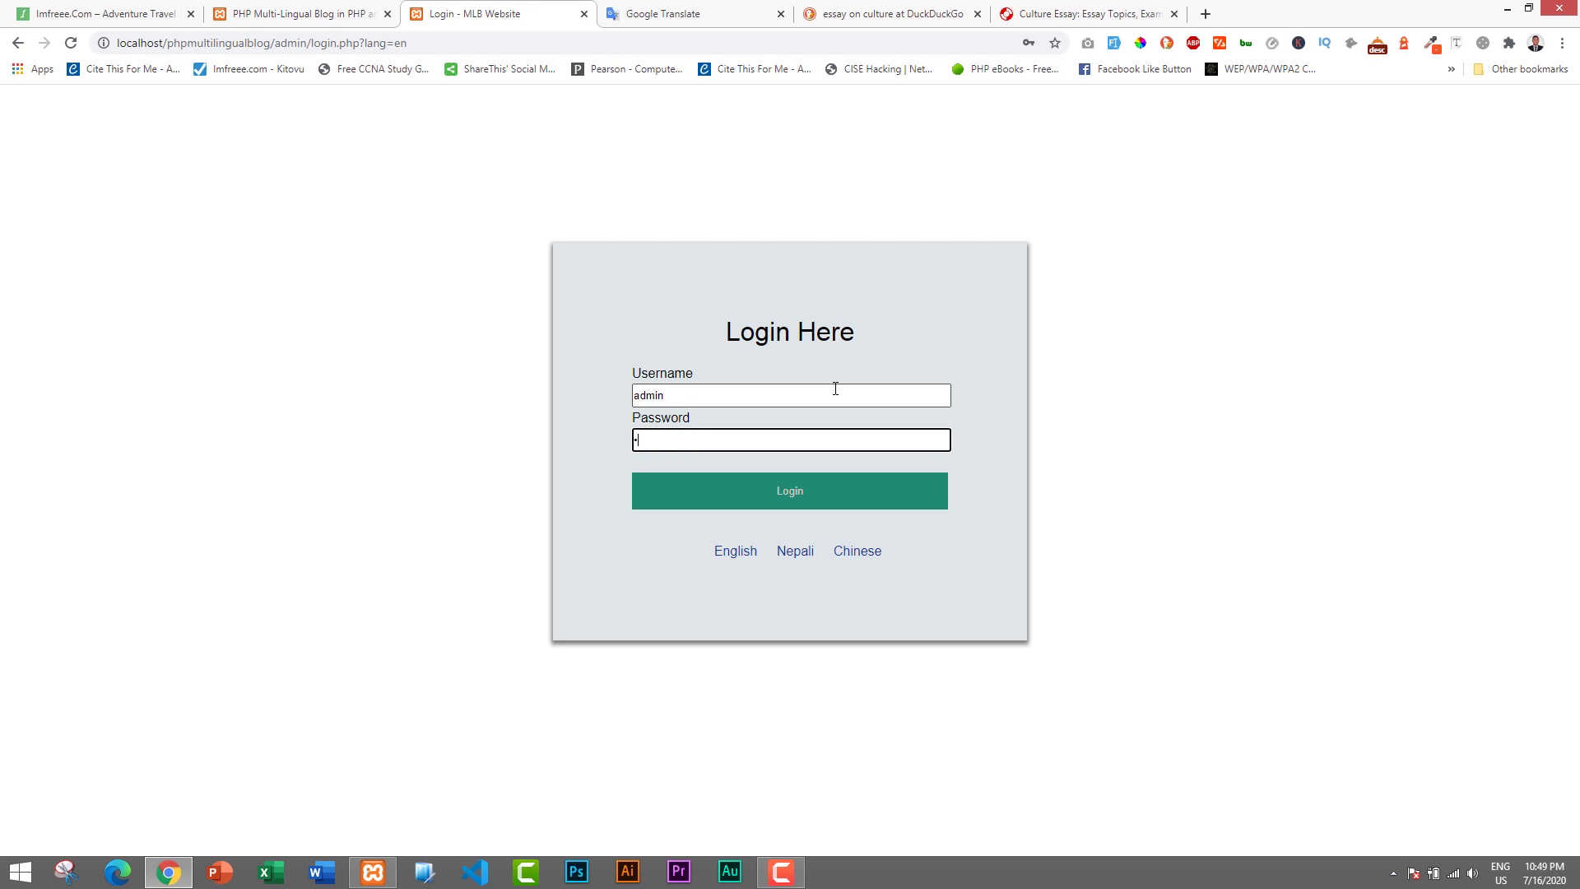
key("Return")
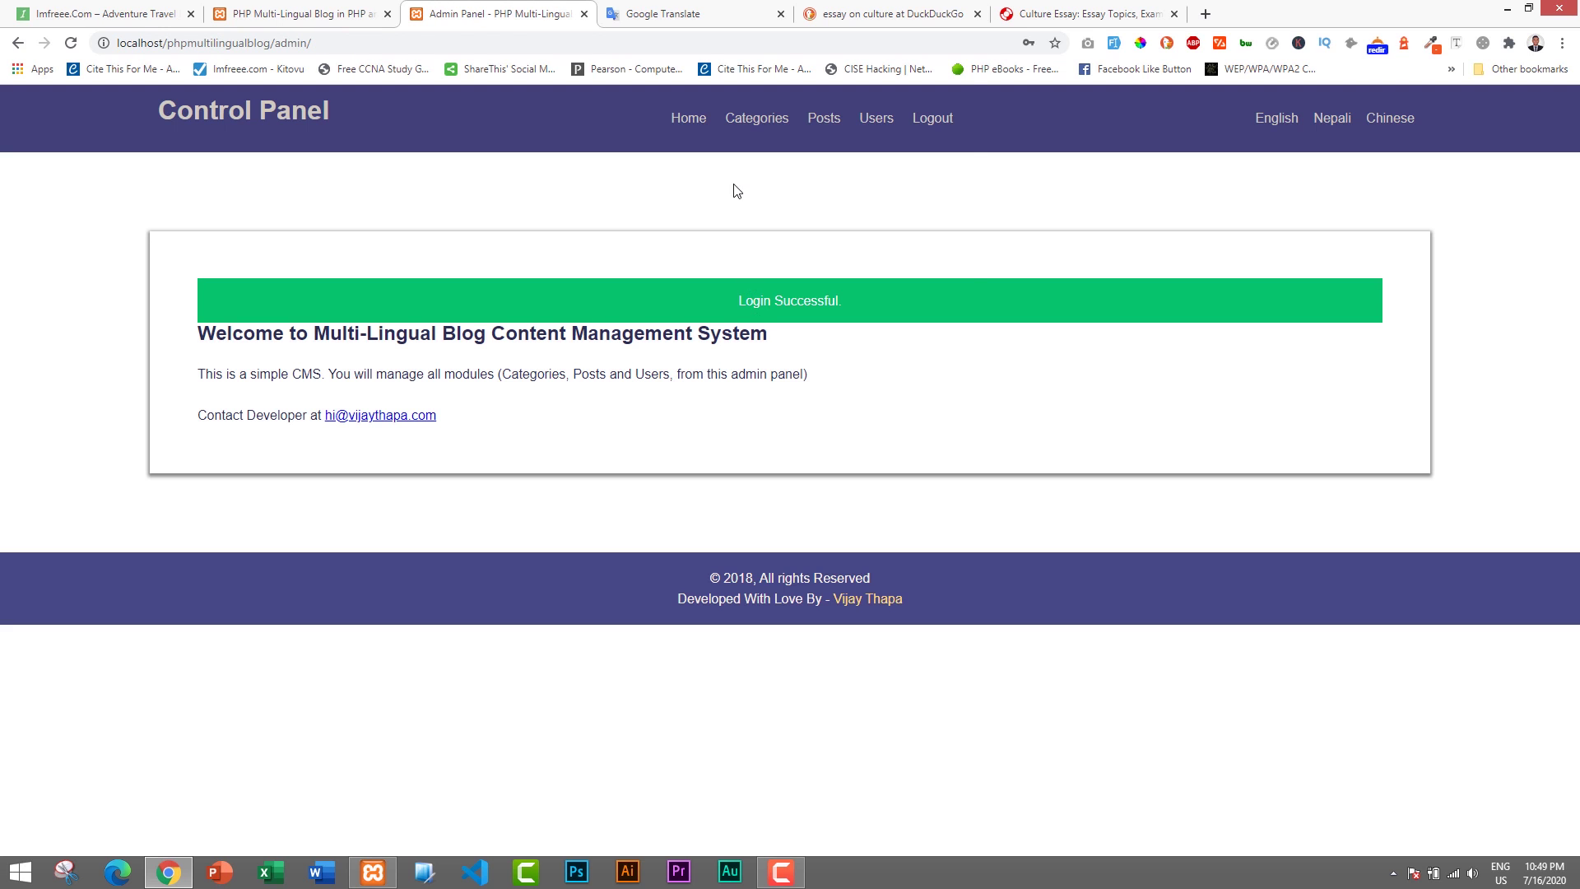
left_click(938, 261)
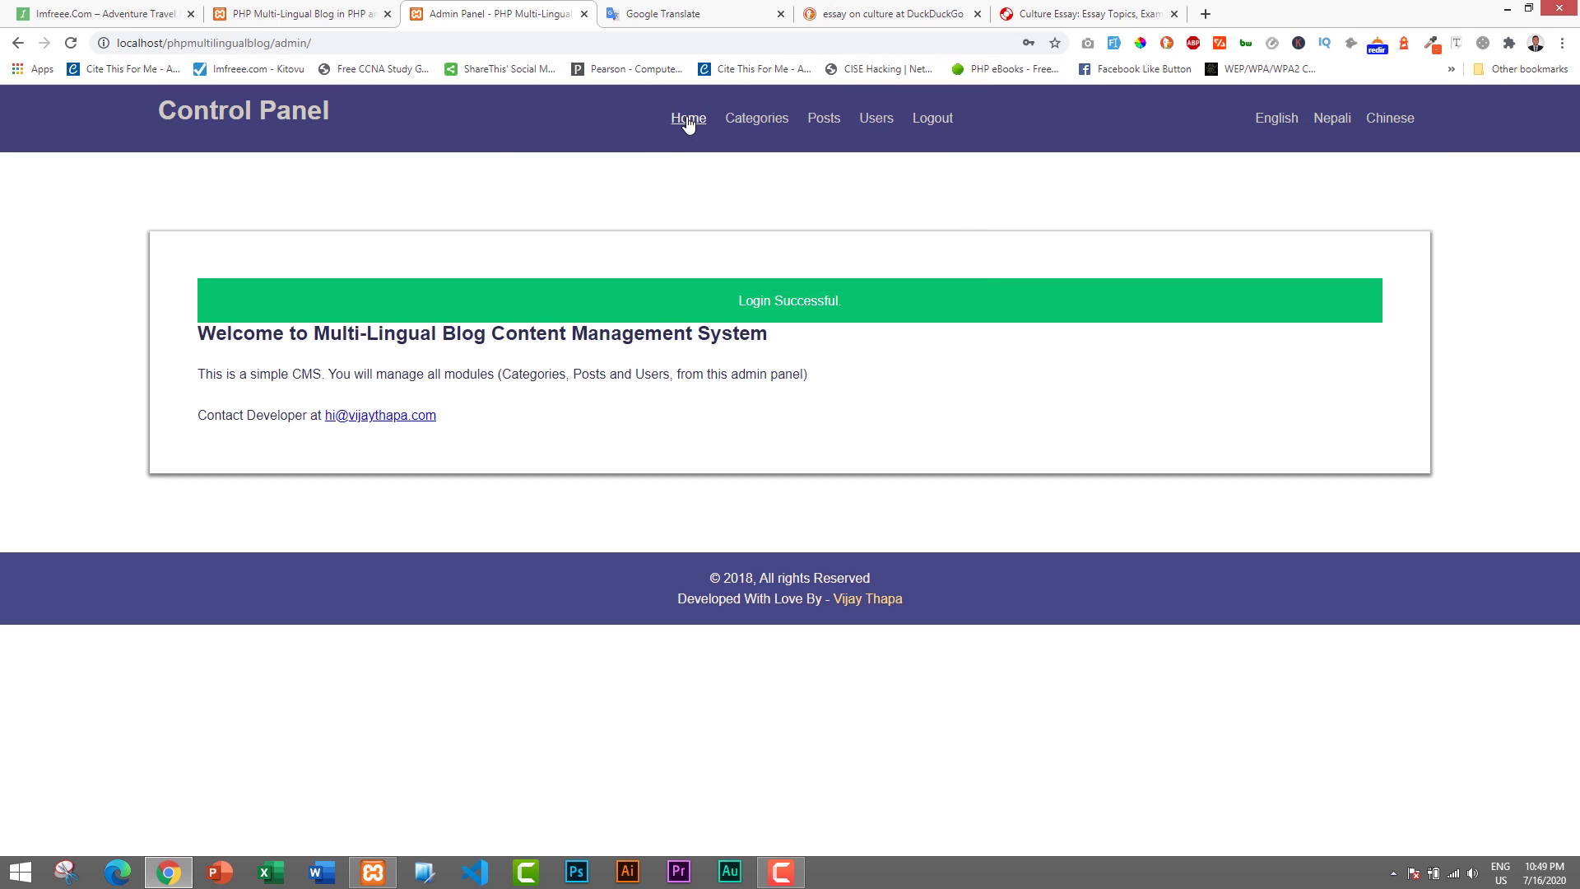